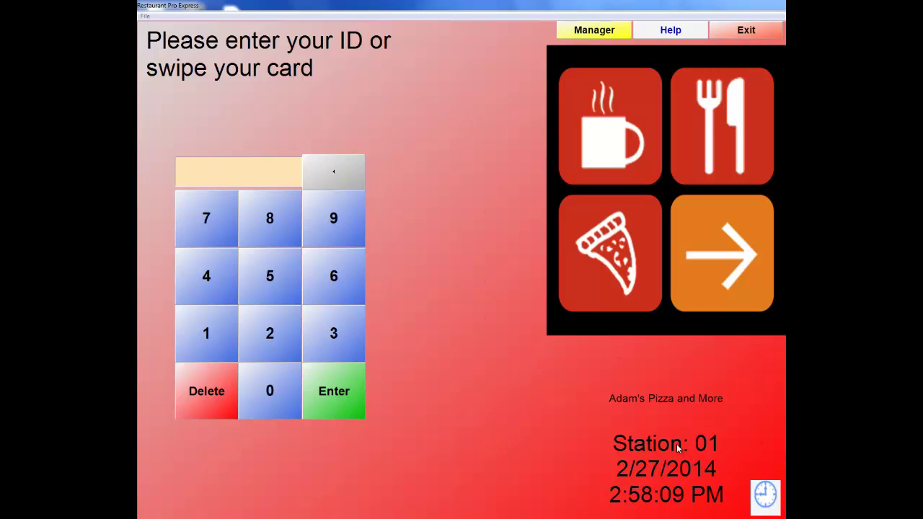
Enter the Manager area by submitting the manager password and cashier ID.
{"action": "left_click", "coordinate": [595, 32]}
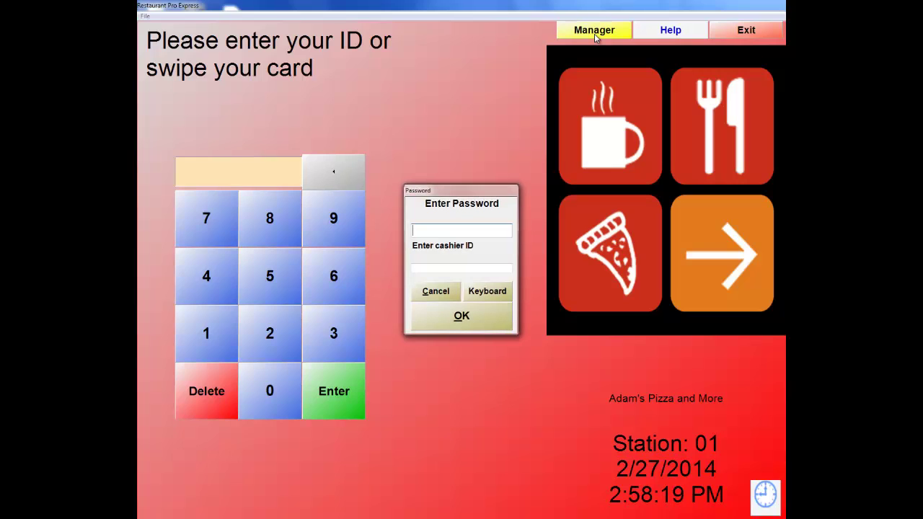
{"action": "type", "text": "*****"}
{"action": "key", "text": "Tab"}
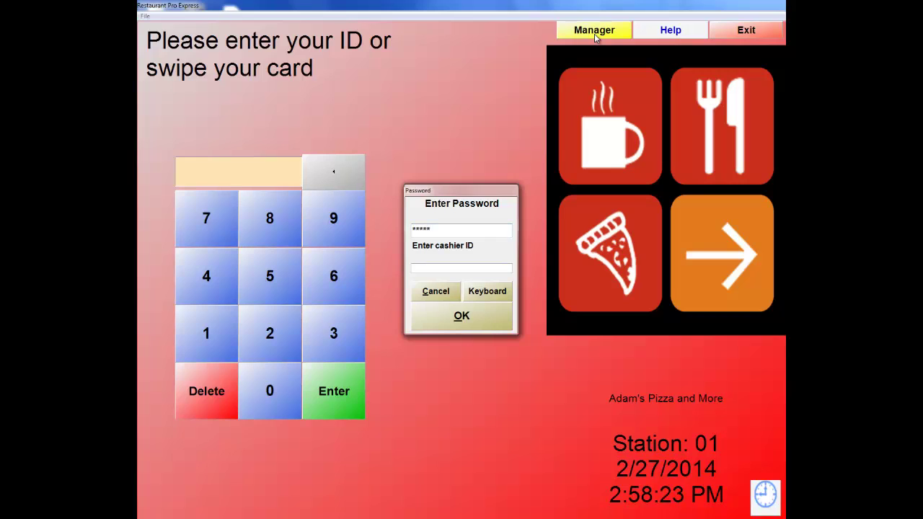
{"action": "type", "text": "*"}
{"action": "key", "text": "Return"}
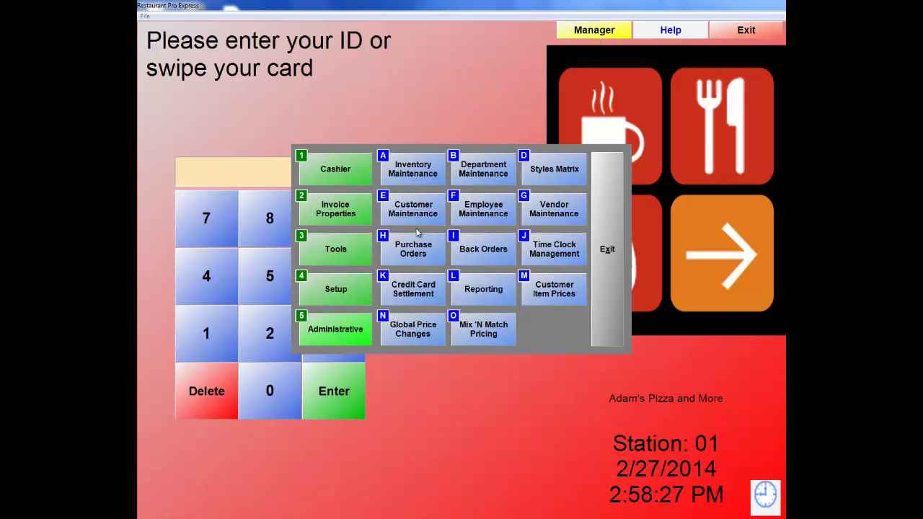
Review Setup > Display Setup and save the screen display settings unchanged.
{"action": "left_click", "coordinate": [337, 295]}
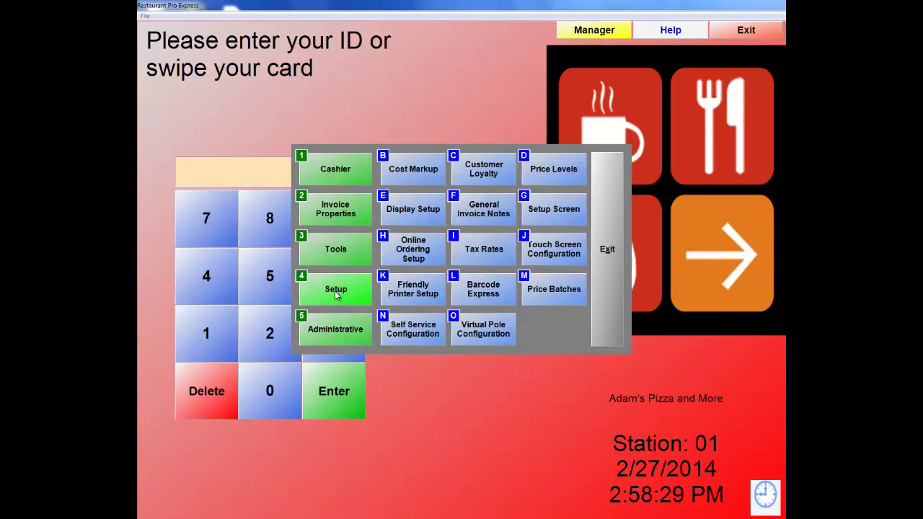
{"action": "left_click", "coordinate": [404, 211]}
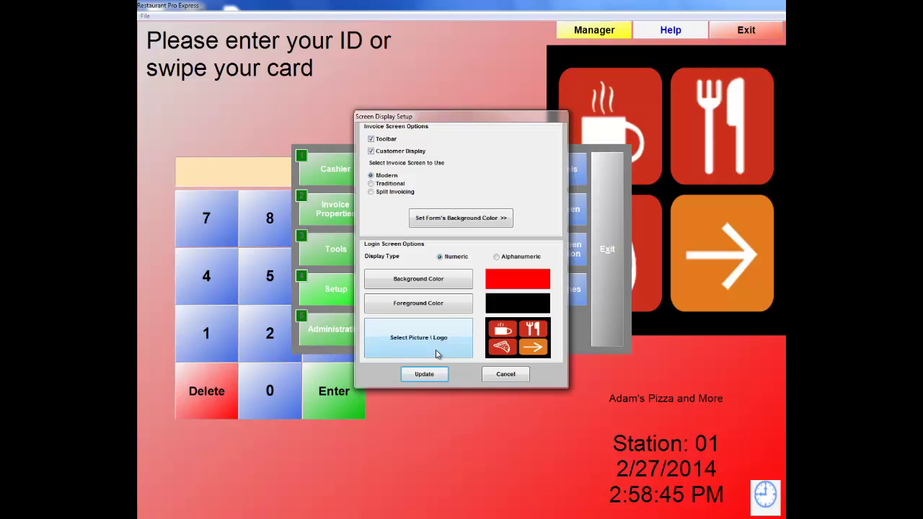
{"action": "left_click", "coordinate": [441, 376]}
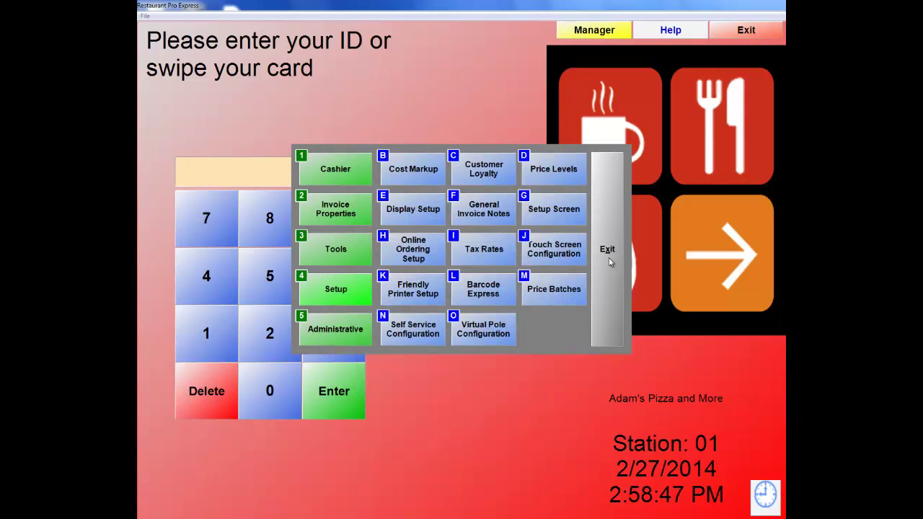
Exit the Manager's Setup menu back to the ID login screen.
{"action": "left_click", "coordinate": [610, 250]}
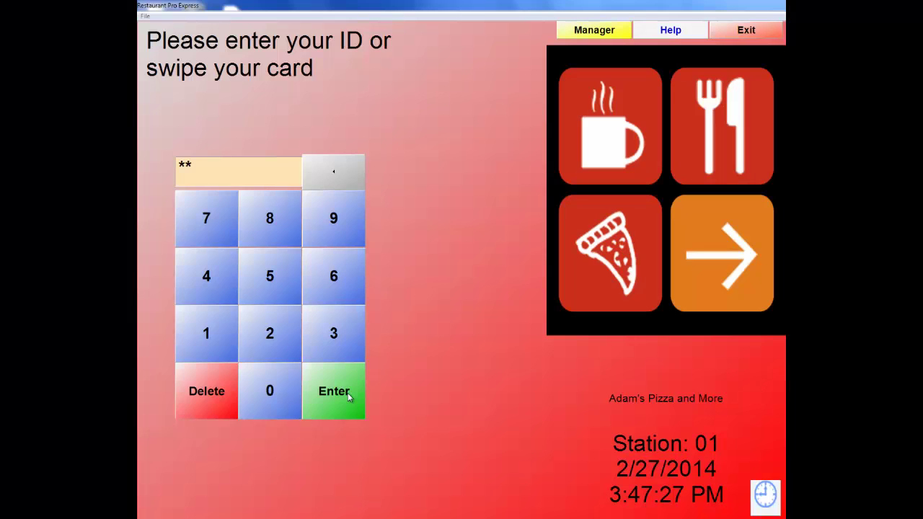
Log in with the employee ID and password to reach the Dining Room floor plan.
{"action": "left_click", "coordinate": [349, 395]}
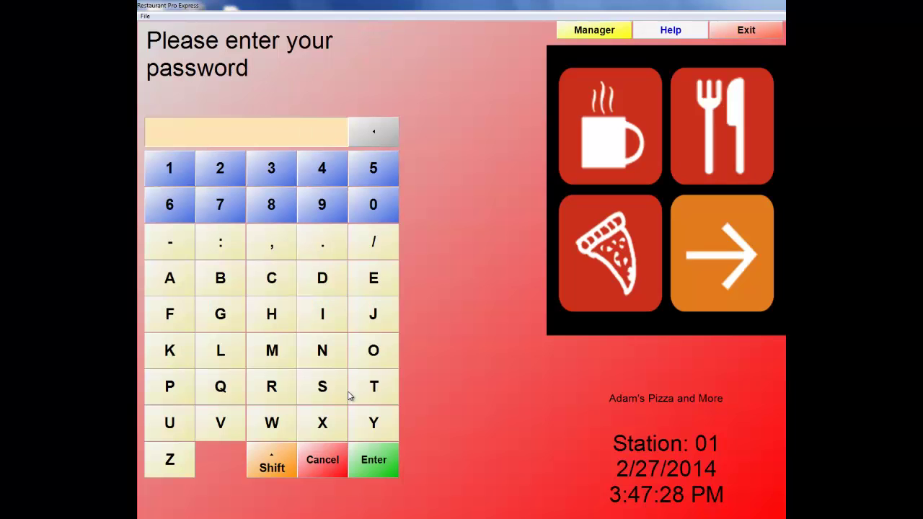
{"action": "type", "text": "*****"}
{"action": "key", "text": "Return"}
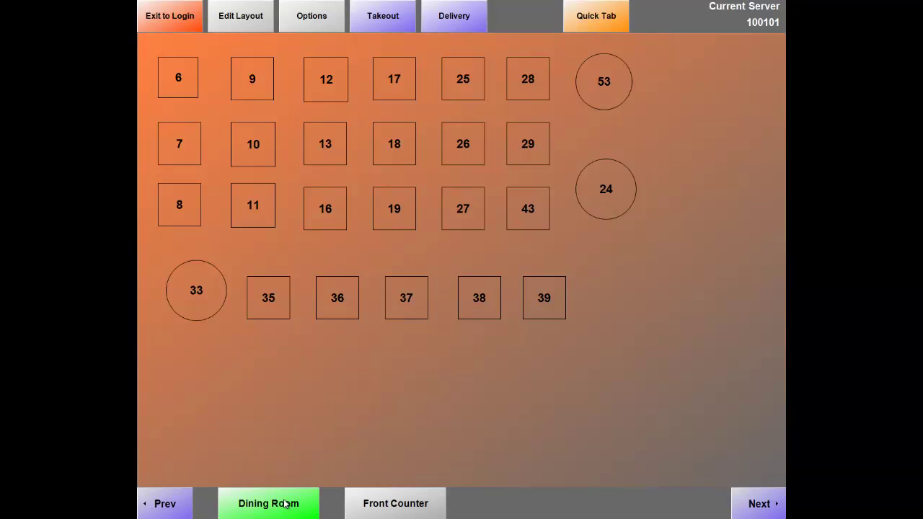
{"action": "left_click", "coordinate": [388, 509]}
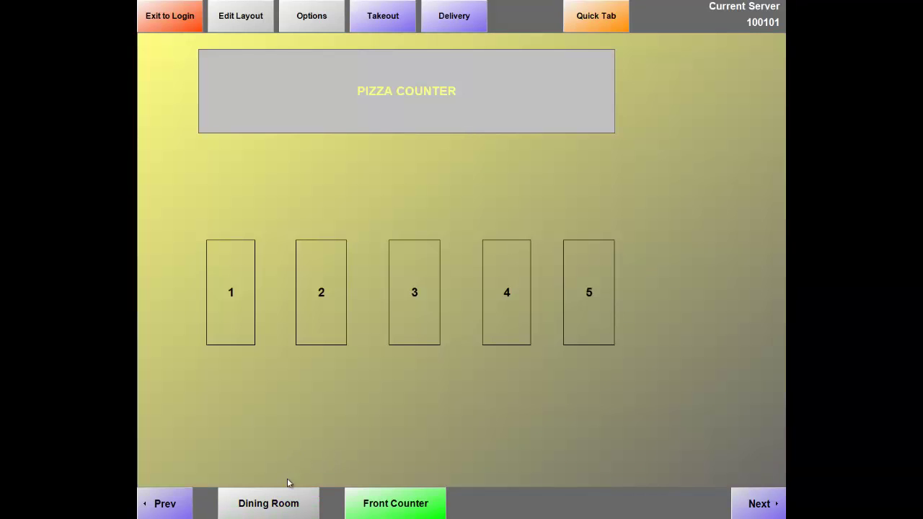
{"action": "left_click", "coordinate": [292, 505]}
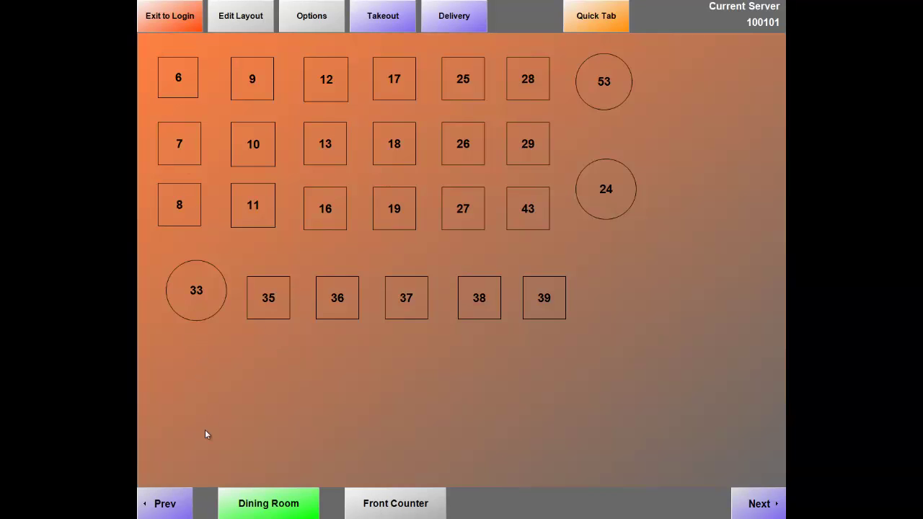
{"action": "left_click", "coordinate": [244, 26]}
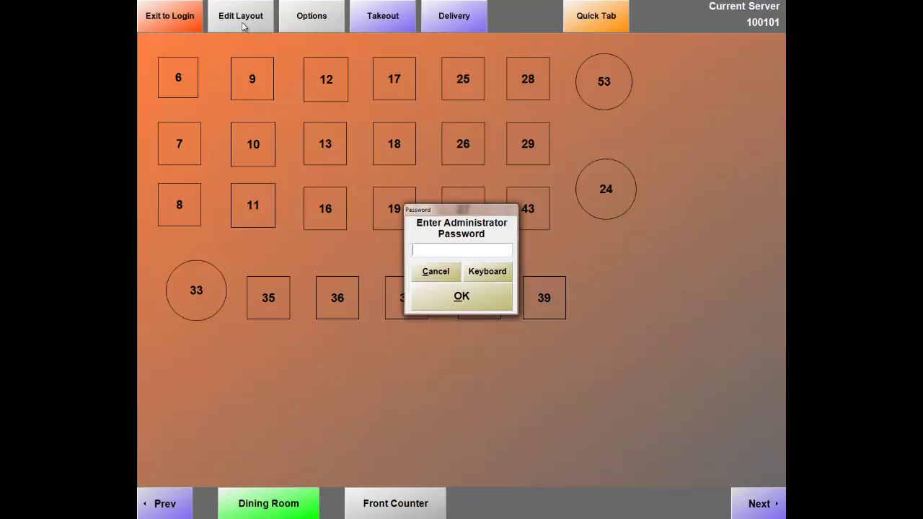
{"action": "type", "text": "*****"}
{"action": "key", "text": "Return"}
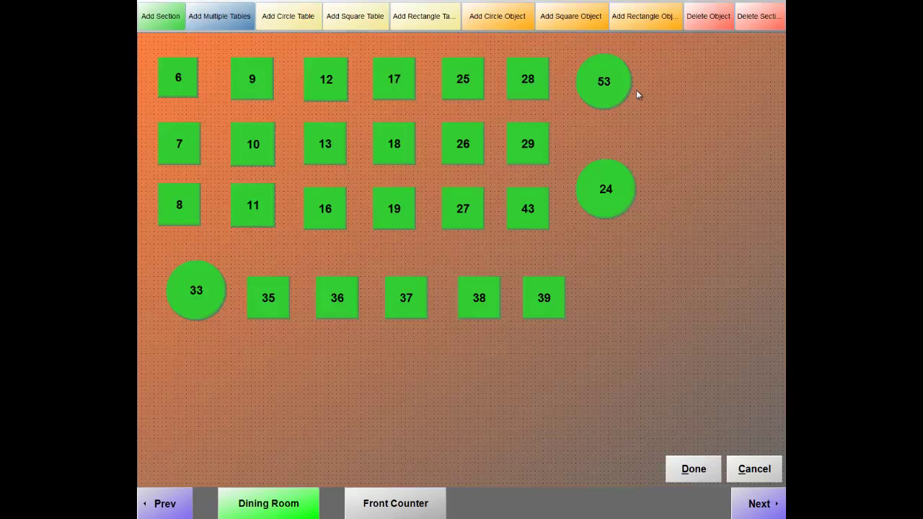
{"action": "left_click", "coordinate": [174, 80]}
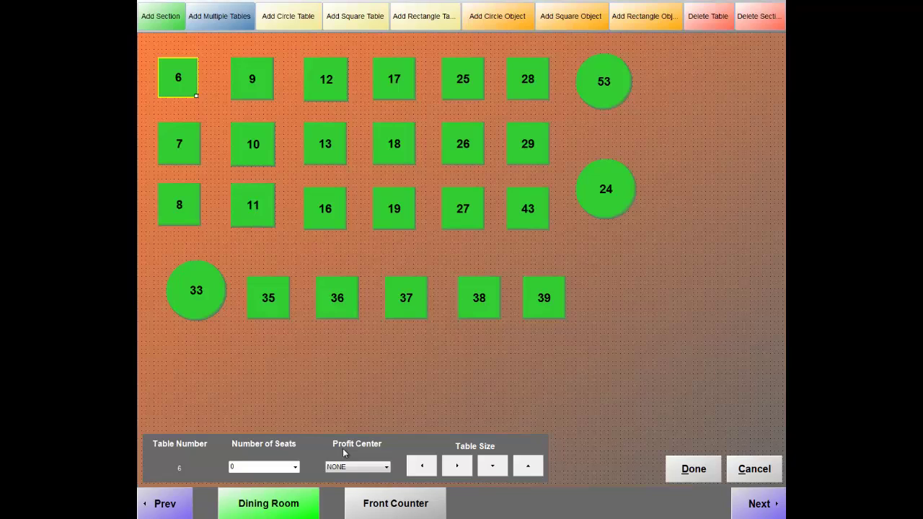
{"action": "left_click", "coordinate": [714, 470]}
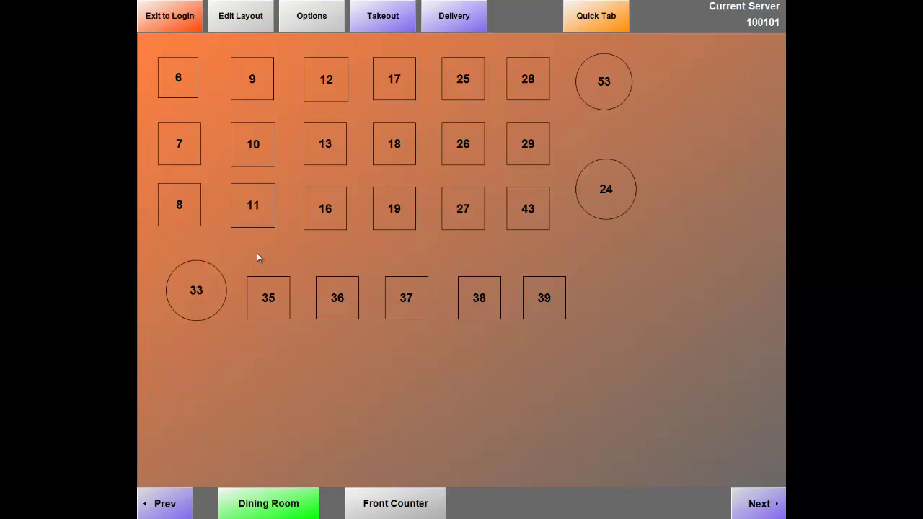
Start a new takeout order under the customer's name.
{"action": "left_click", "coordinate": [384, 20]}
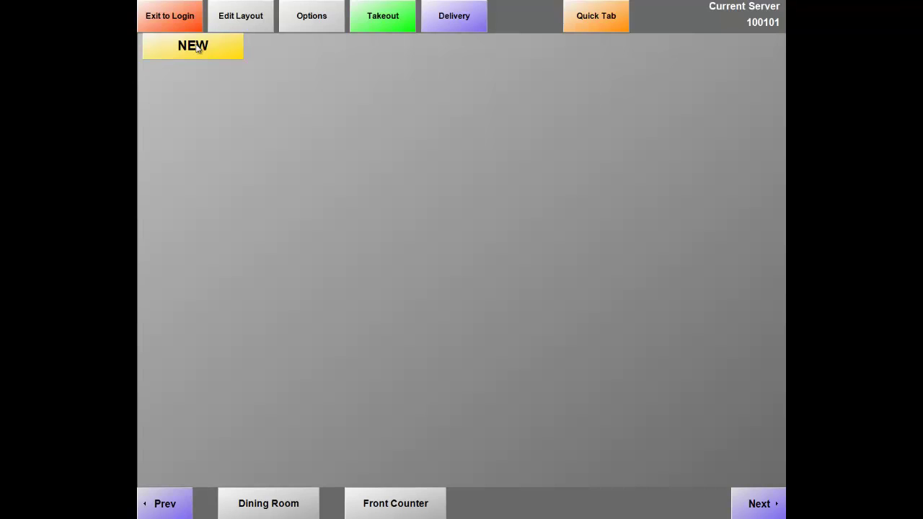
{"action": "left_click", "coordinate": [197, 47]}
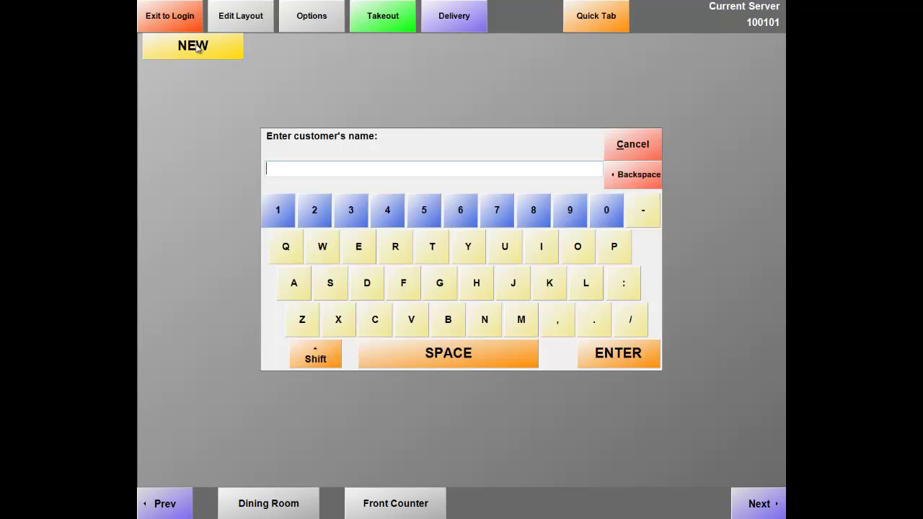
{"action": "type", "text": "Adam"}
{"action": "key", "text": "Return"}
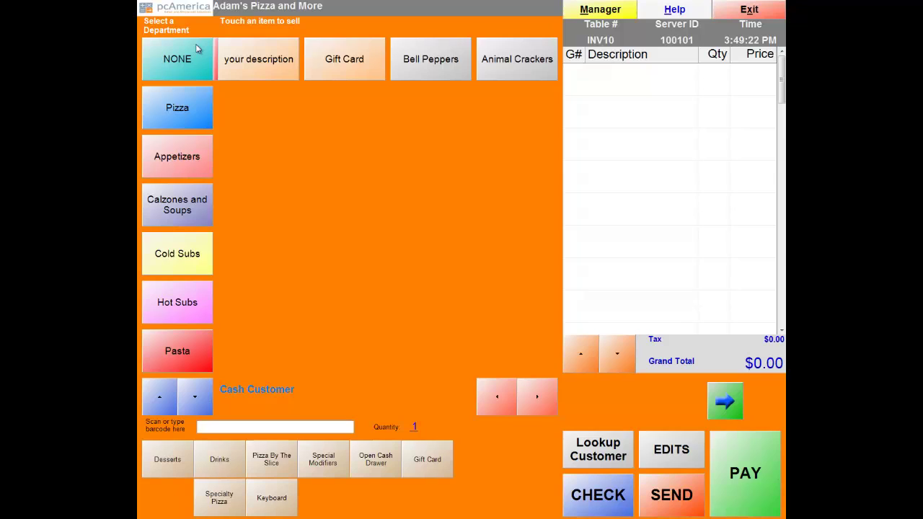
Add a small plain-crust PLAIN CHEESE pizza and send the $5.30 order.
{"action": "left_click", "coordinate": [178, 112]}
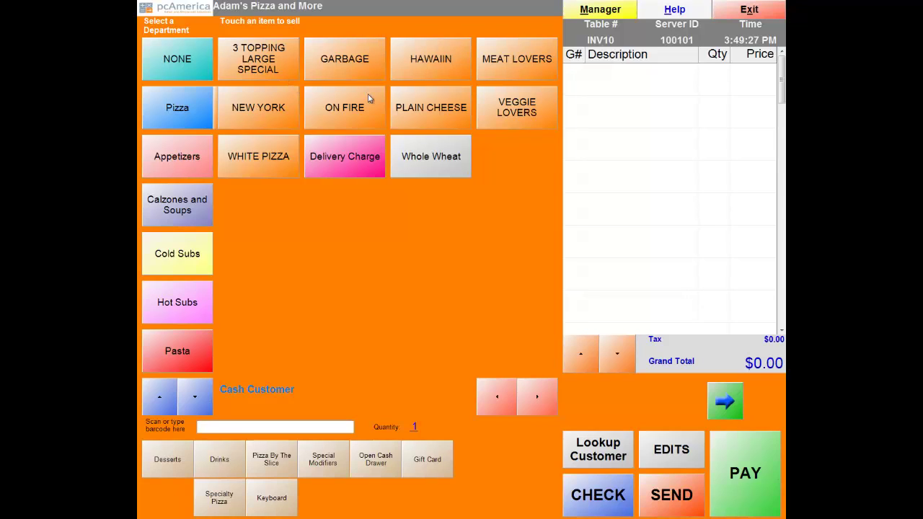
{"action": "left_click", "coordinate": [441, 115]}
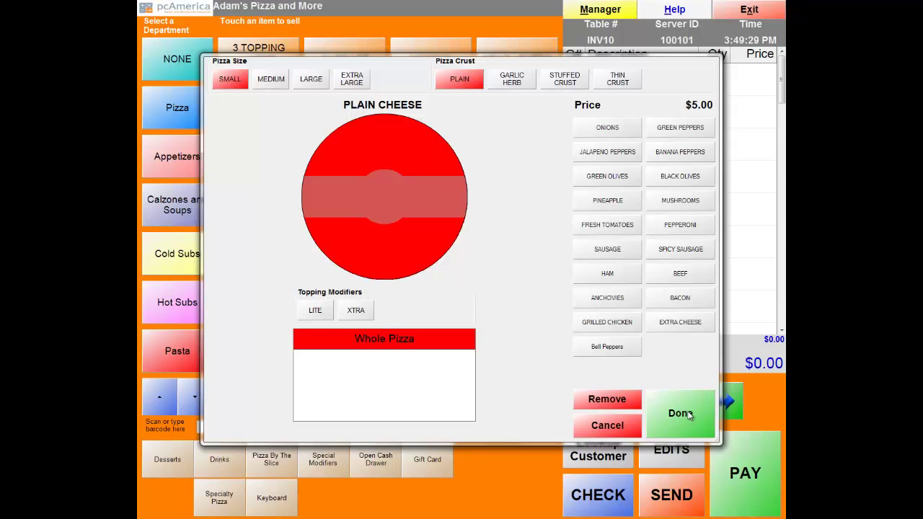
{"action": "left_click", "coordinate": [689, 415]}
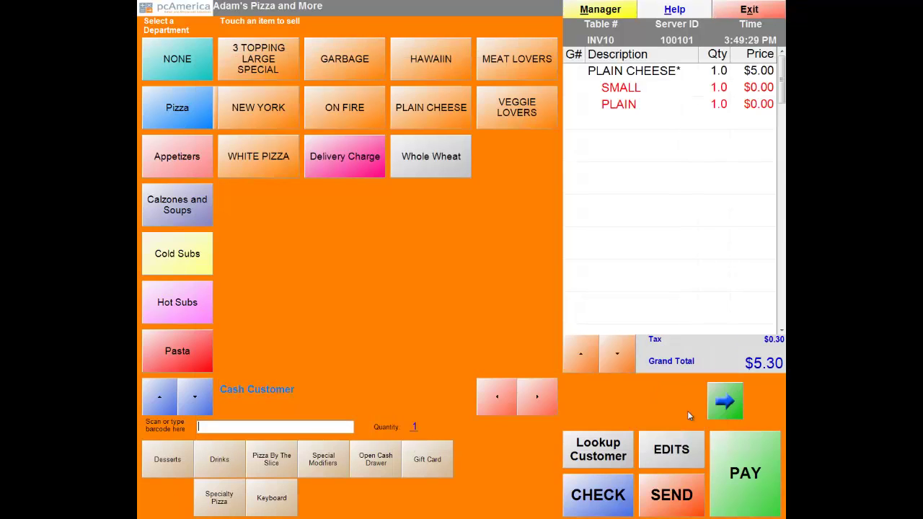
{"action": "left_click", "coordinate": [682, 508]}
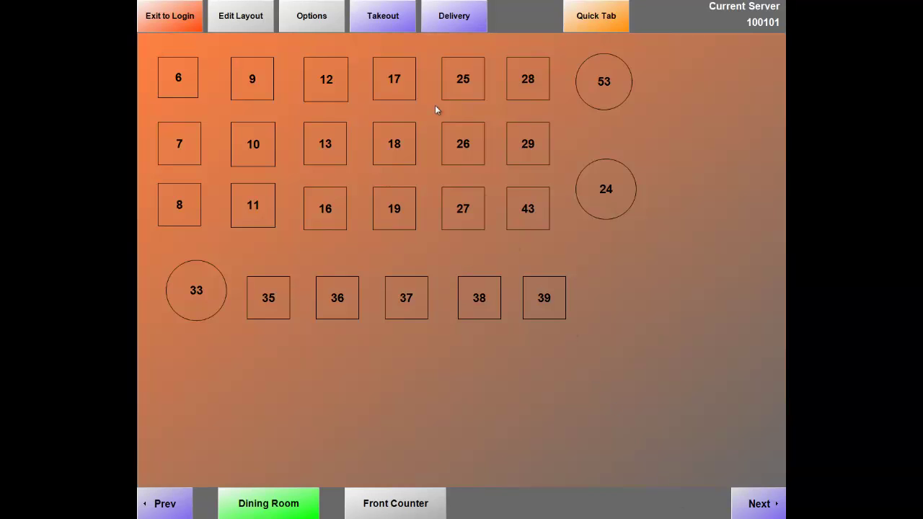
Pay the saved $5.30 takeout order fully in cash, with no receipt printed.
{"action": "left_click", "coordinate": [395, 27]}
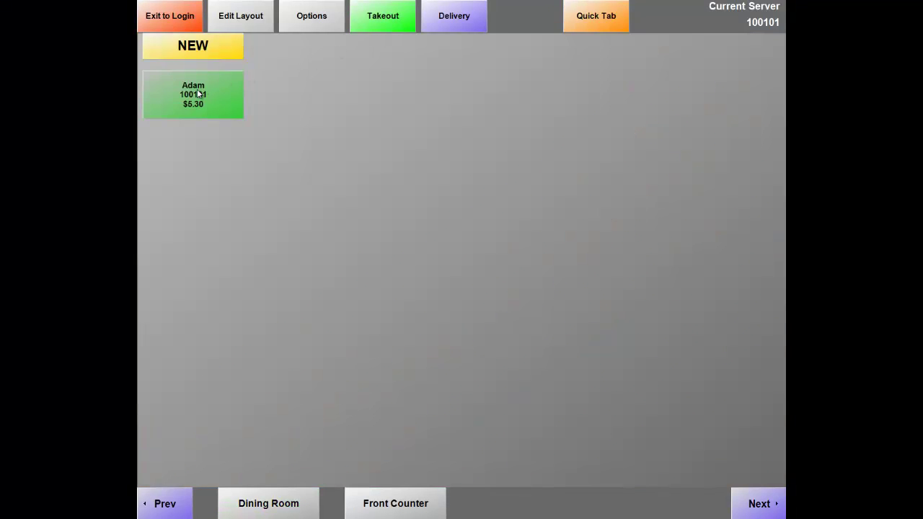
{"action": "left_click", "coordinate": [198, 93]}
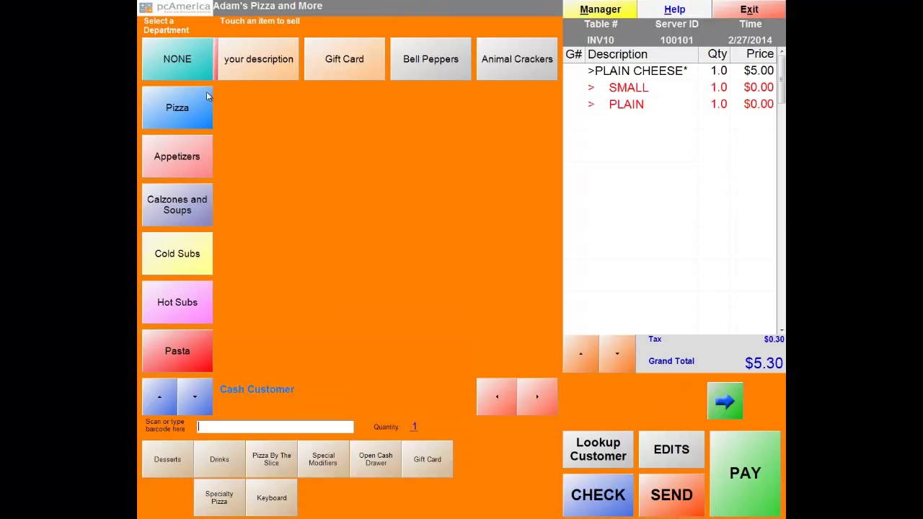
{"action": "left_click", "coordinate": [754, 480]}
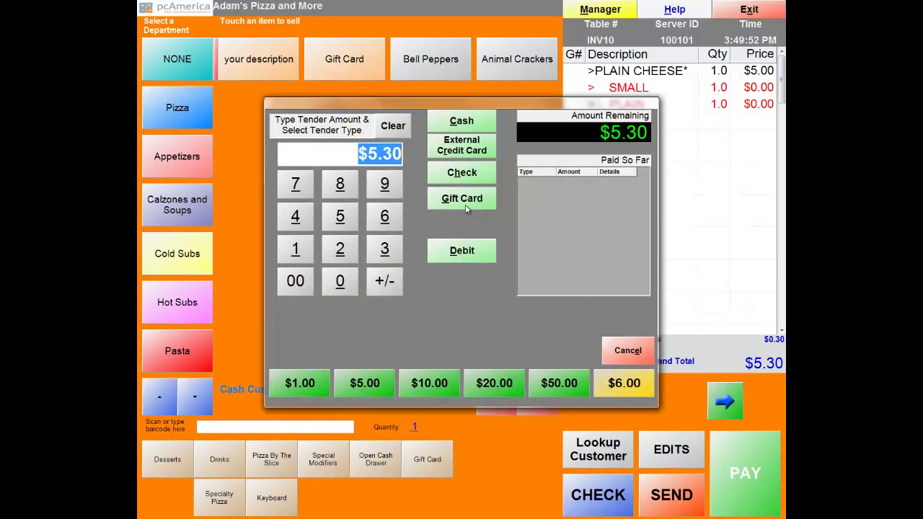
{"action": "left_click", "coordinate": [474, 126]}
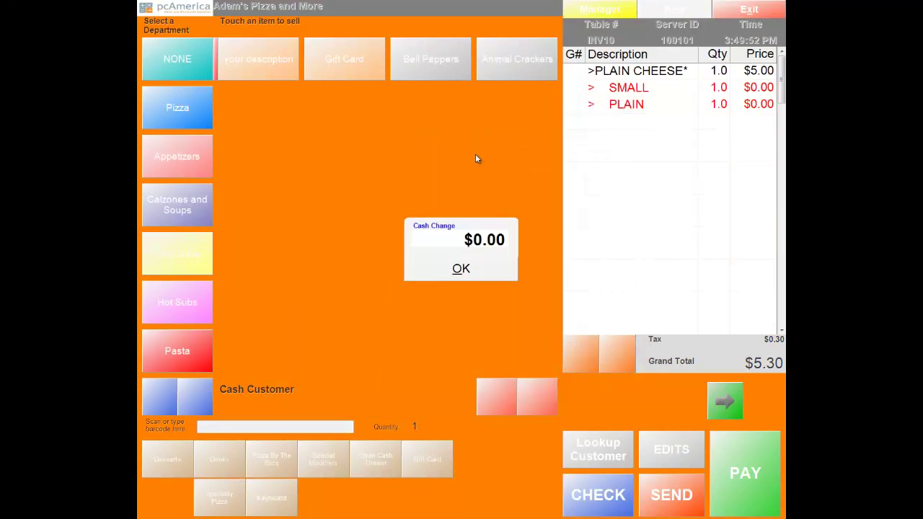
{"action": "left_click", "coordinate": [454, 270]}
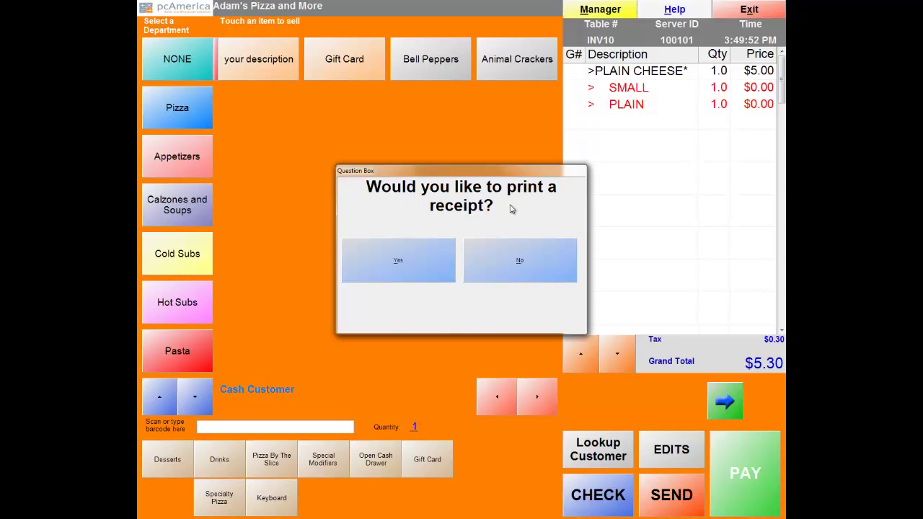
{"action": "left_click", "coordinate": [520, 269]}
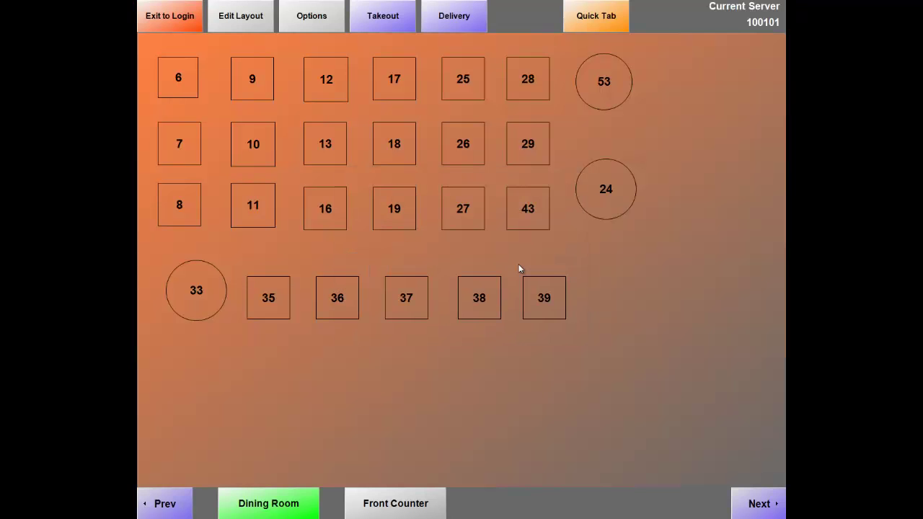
Switch from the takeout orders to the Delivery orders screen.
{"action": "left_click", "coordinate": [390, 24]}
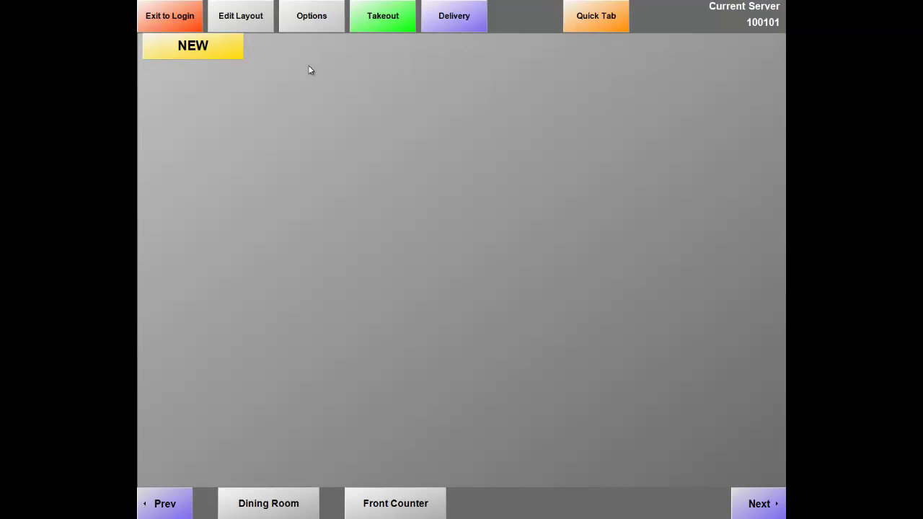
{"action": "left_click", "coordinate": [374, 24]}
{"action": "left_click", "coordinate": [462, 23]}
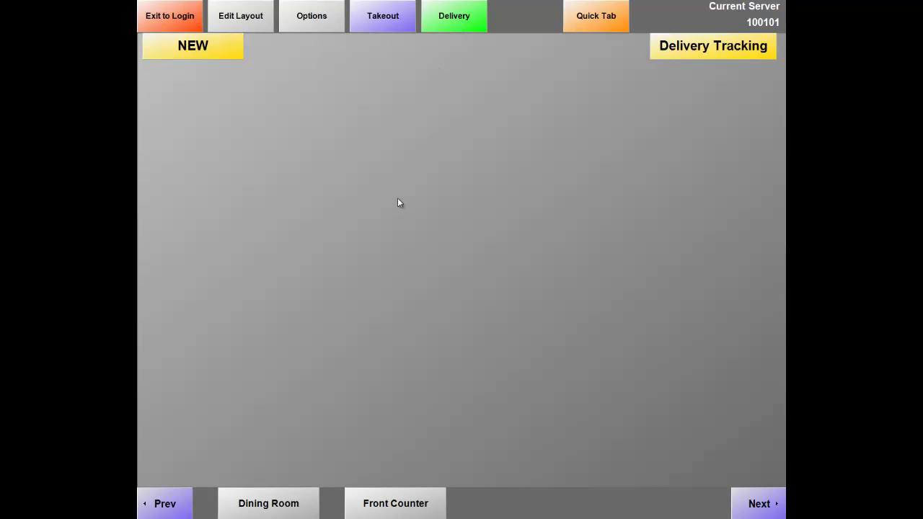
Start a new delivery order and attach the existing customer from Select Customer.
{"action": "left_click", "coordinate": [225, 52]}
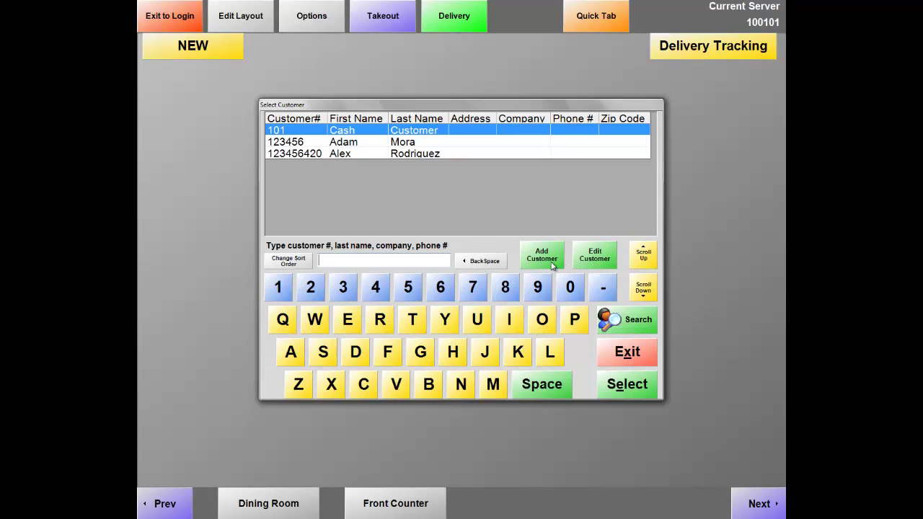
{"action": "left_click", "coordinate": [549, 264]}
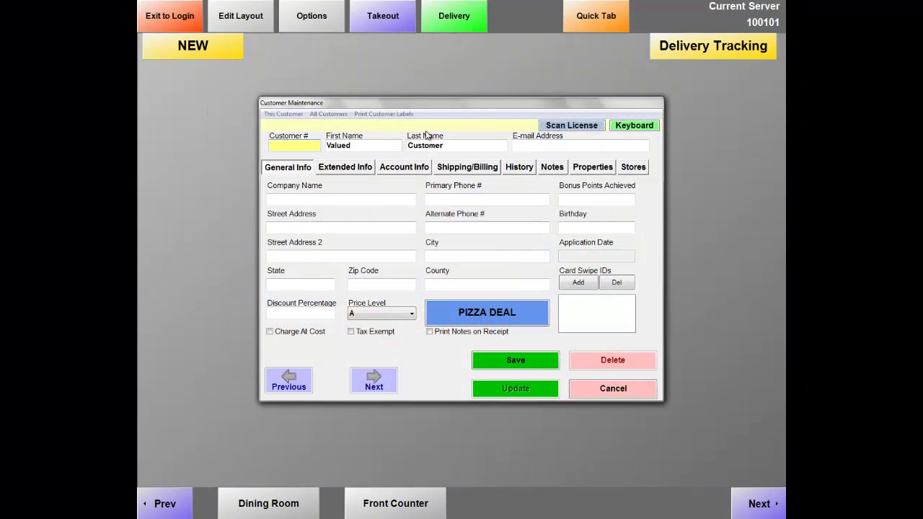
{"action": "left_click", "coordinate": [611, 393]}
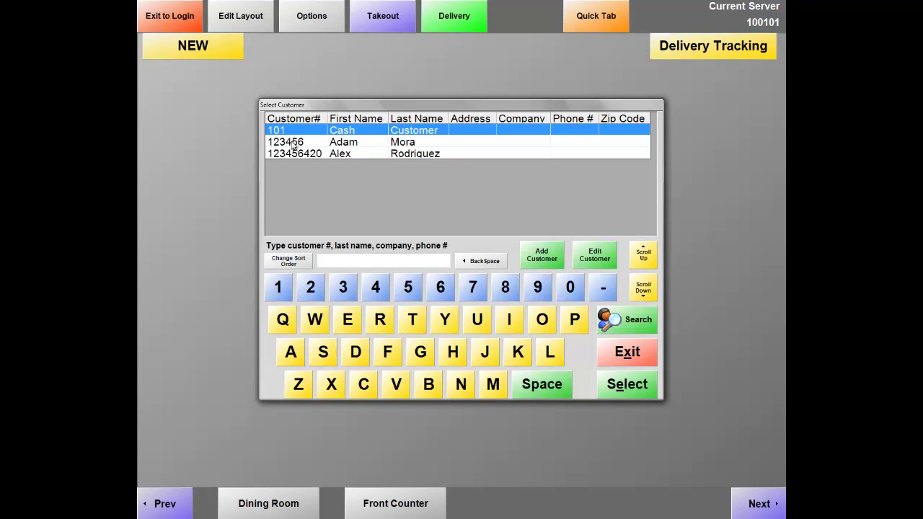
{"action": "double_click", "coordinate": [294, 144]}
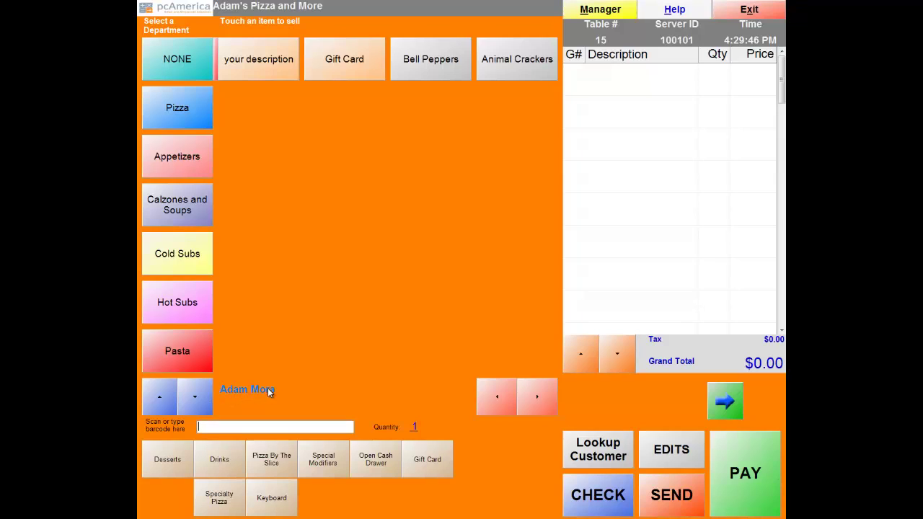
Add a default PLAIN CHEESE pizza, send it, and accept the 5:30:10 PM promised time.
{"action": "left_click", "coordinate": [174, 129]}
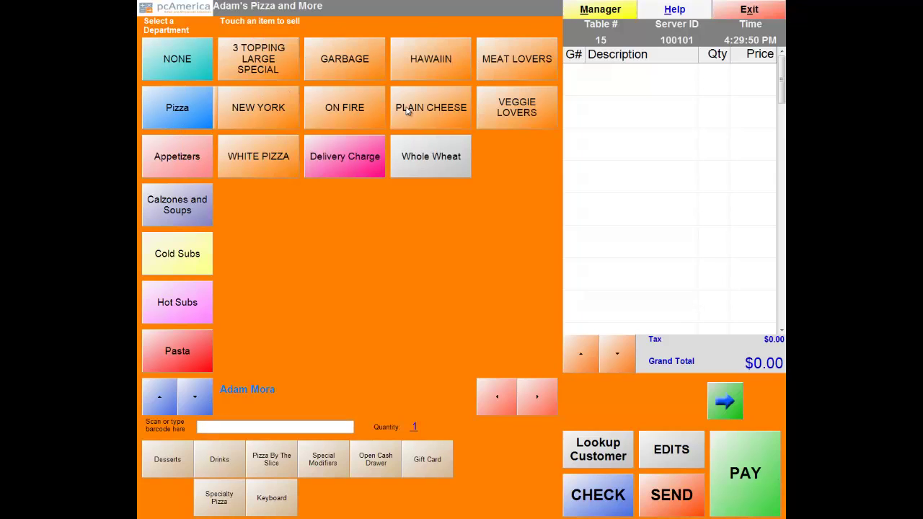
{"action": "left_click", "coordinate": [422, 113]}
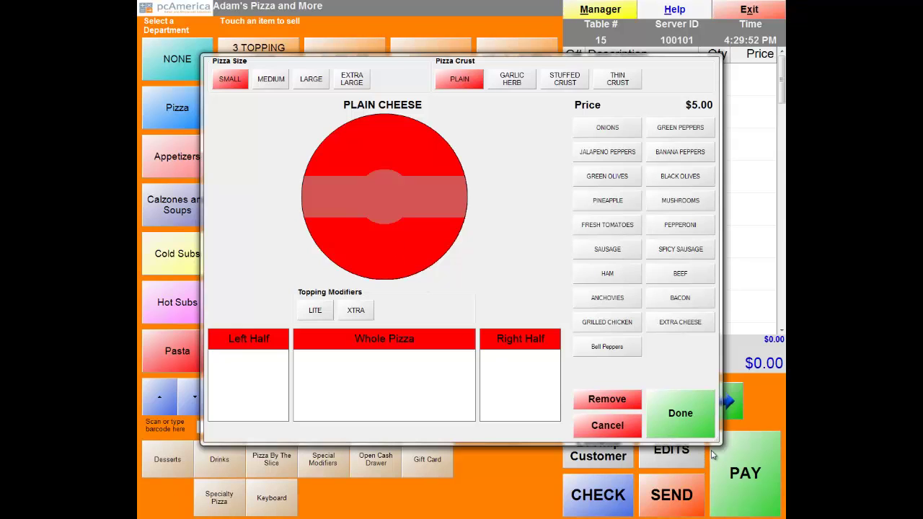
{"action": "left_click", "coordinate": [684, 426]}
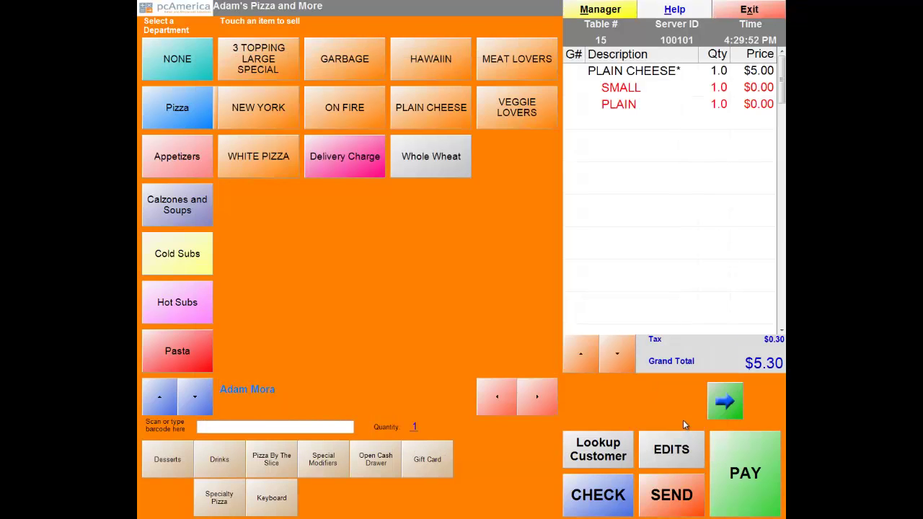
{"action": "left_click", "coordinate": [679, 495]}
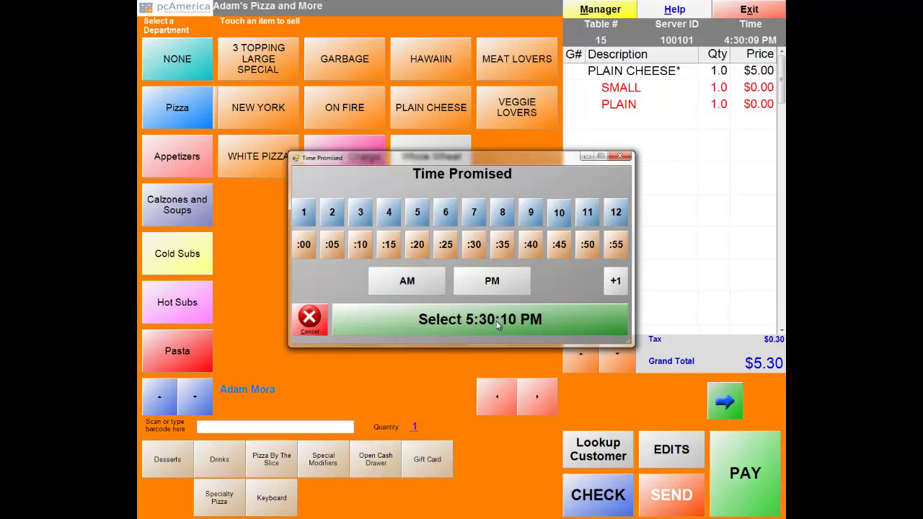
{"action": "left_click", "coordinate": [497, 326]}
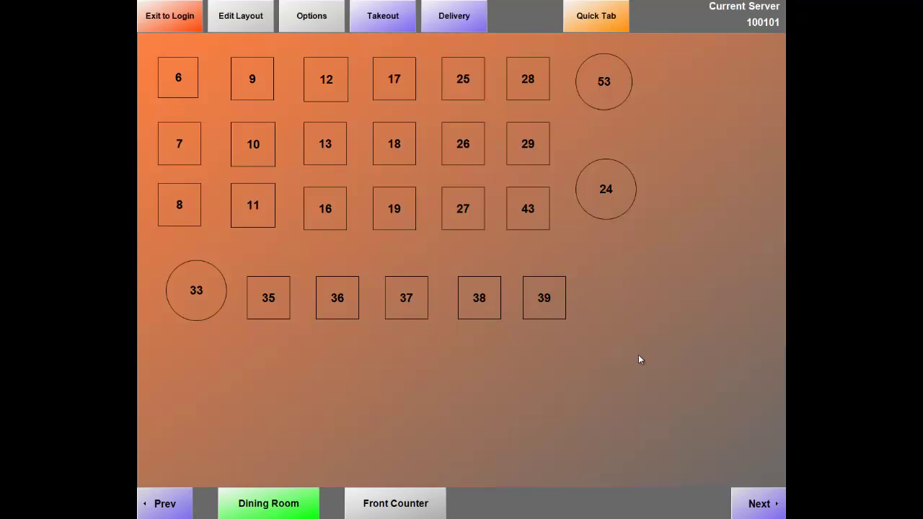
Open the Delivery orders list showing the new $5.30 order.
{"action": "left_click", "coordinate": [458, 29]}
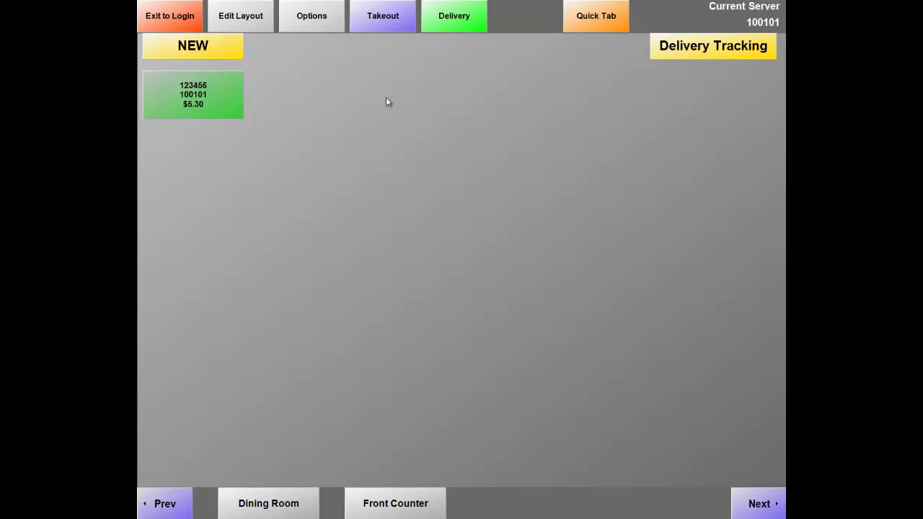
Open Delivery Tracking to see order 15's preparation status and the clocked-in driver.
{"action": "left_click", "coordinate": [706, 60]}
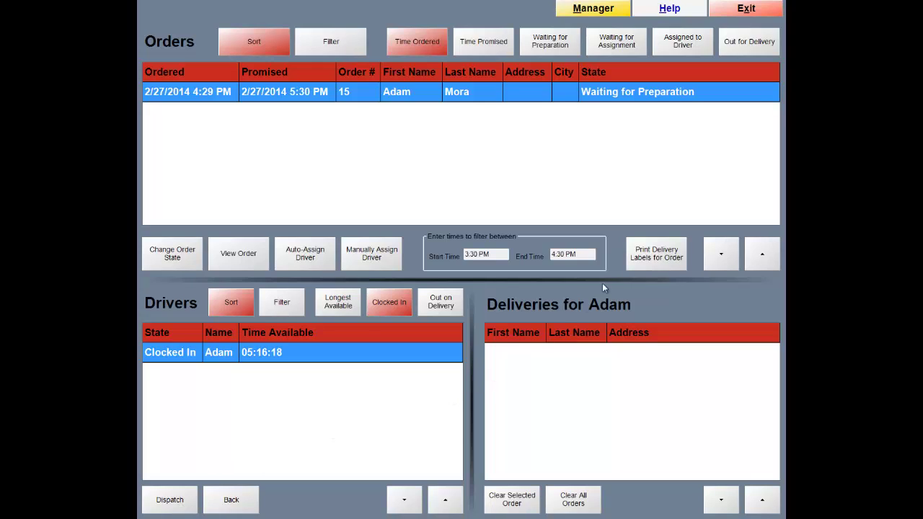
Leave Delivery Tracking and start a new Quick Tab order for Cash Customer.
{"action": "left_click", "coordinate": [750, 11]}
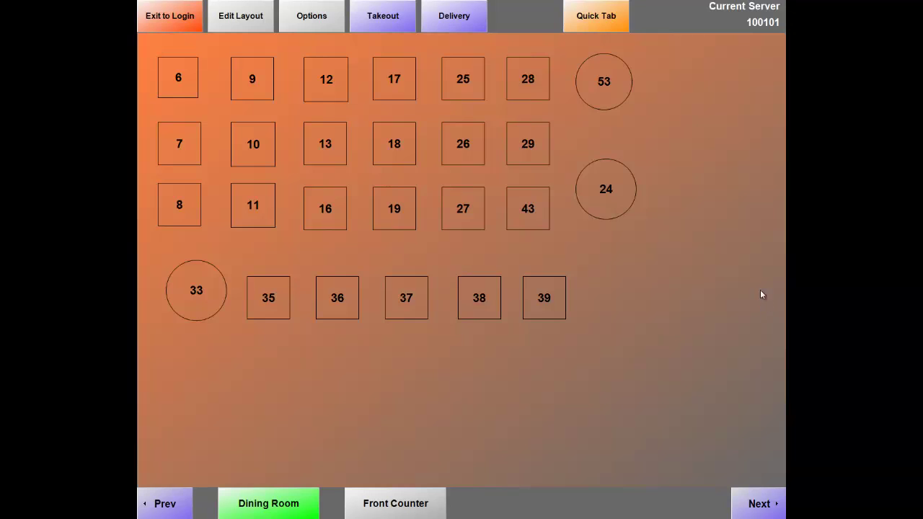
{"action": "left_click", "coordinate": [612, 21]}
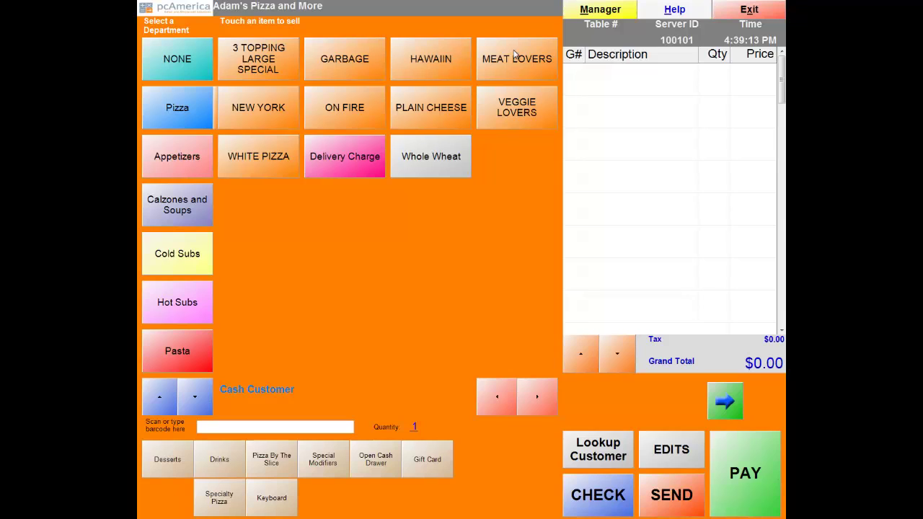
{"action": "left_click", "coordinate": [192, 154]}
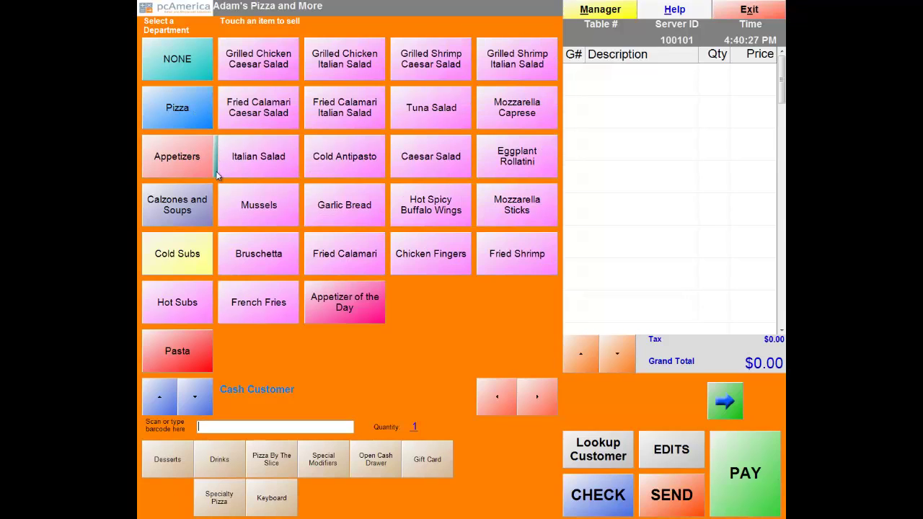
{"action": "left_click", "coordinate": [189, 210]}
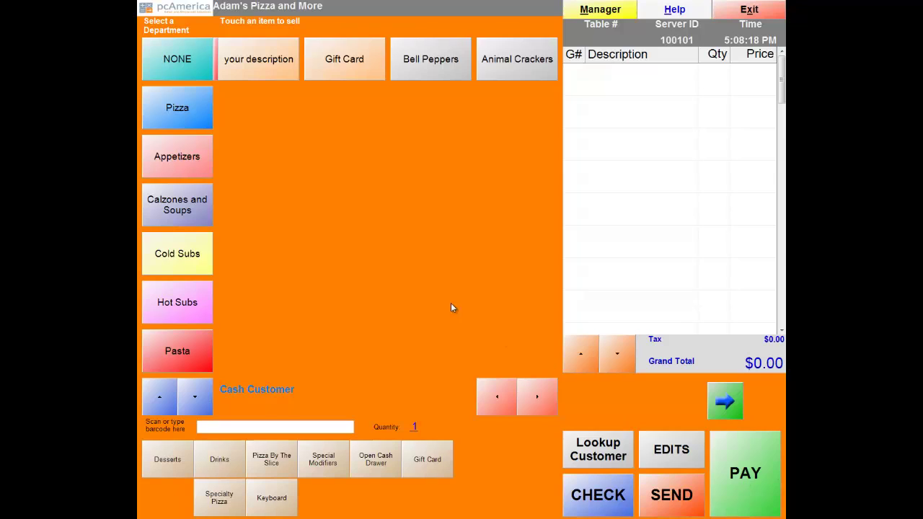
Add a small PLAIN CHEESE pizza ($5.30) with default options to the ticket and start payment.
{"action": "left_click", "coordinate": [178, 115]}
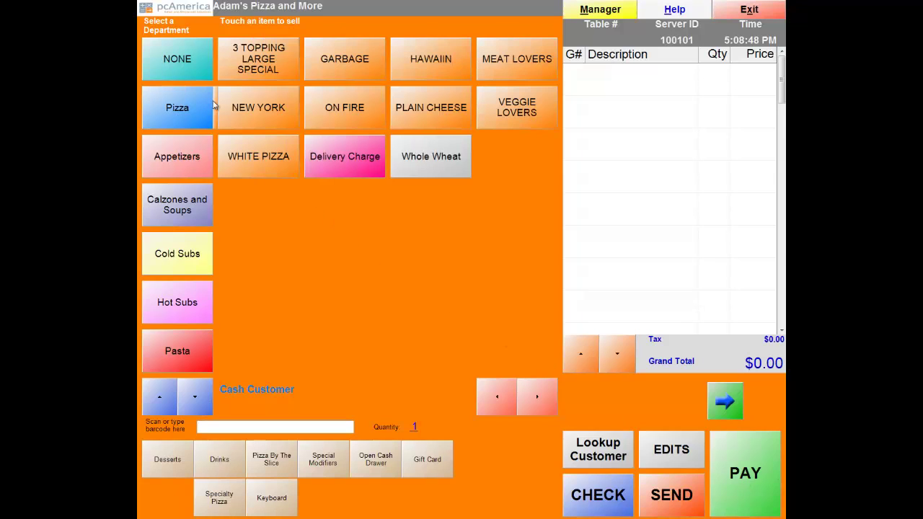
{"action": "left_click", "coordinate": [423, 112]}
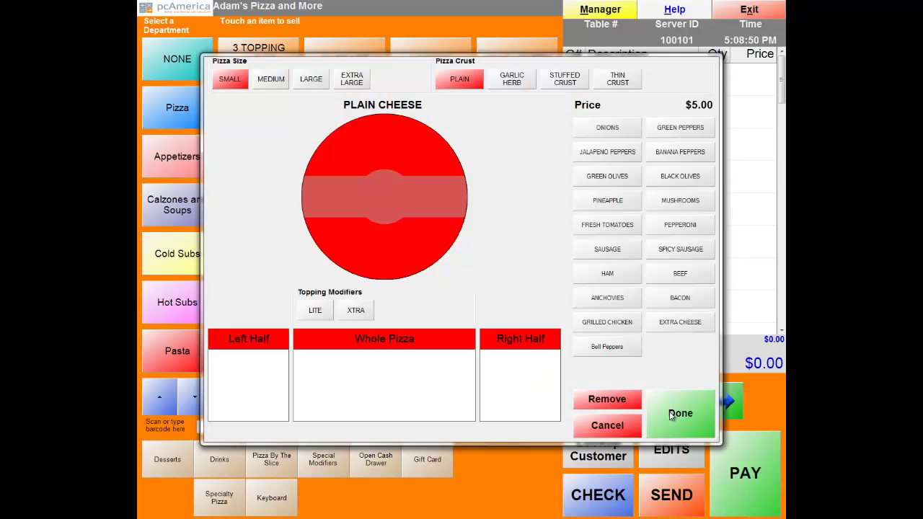
{"action": "left_click", "coordinate": [673, 415]}
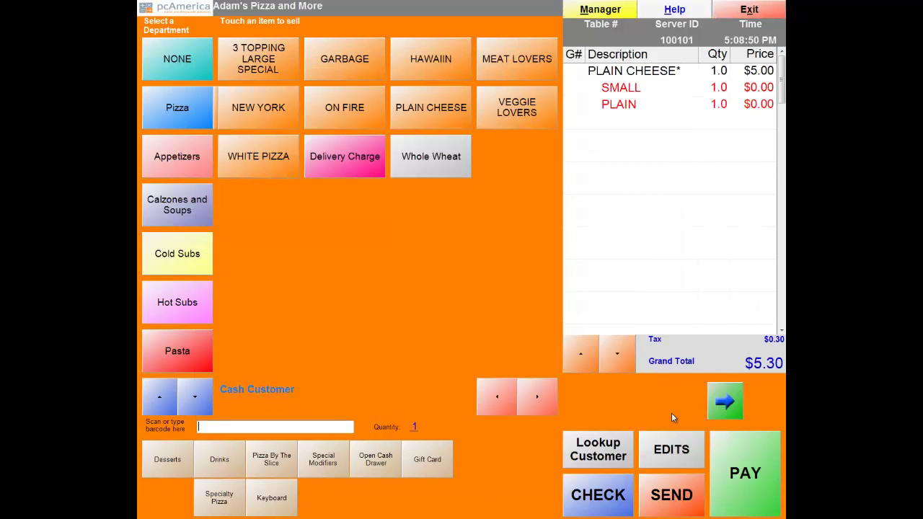
{"action": "left_click", "coordinate": [758, 482]}
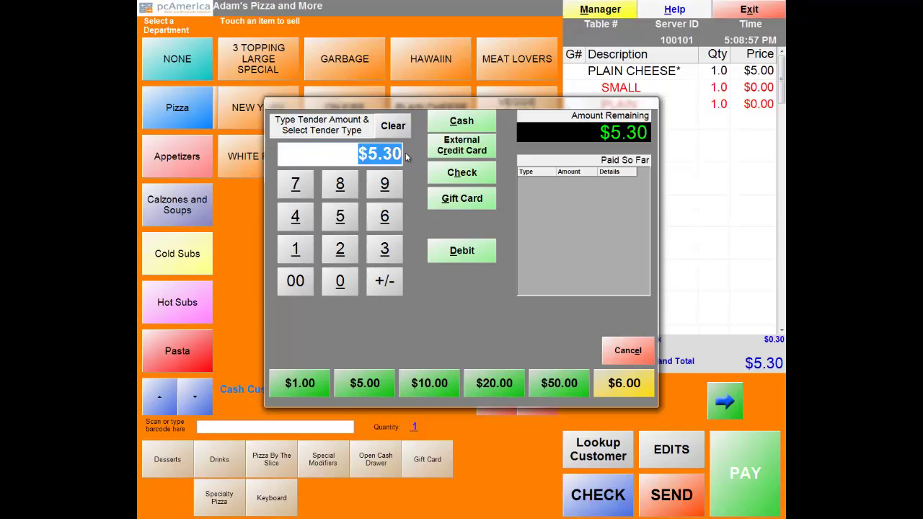
Pay the $5.30 in cash, accept the $0.00 change, and decline a printed receipt.
{"action": "left_click", "coordinate": [459, 127]}
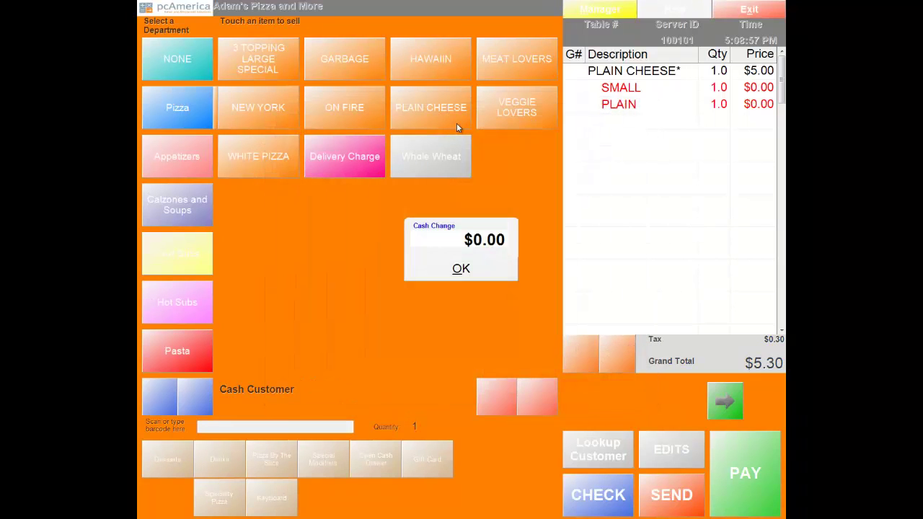
{"action": "left_click", "coordinate": [462, 269]}
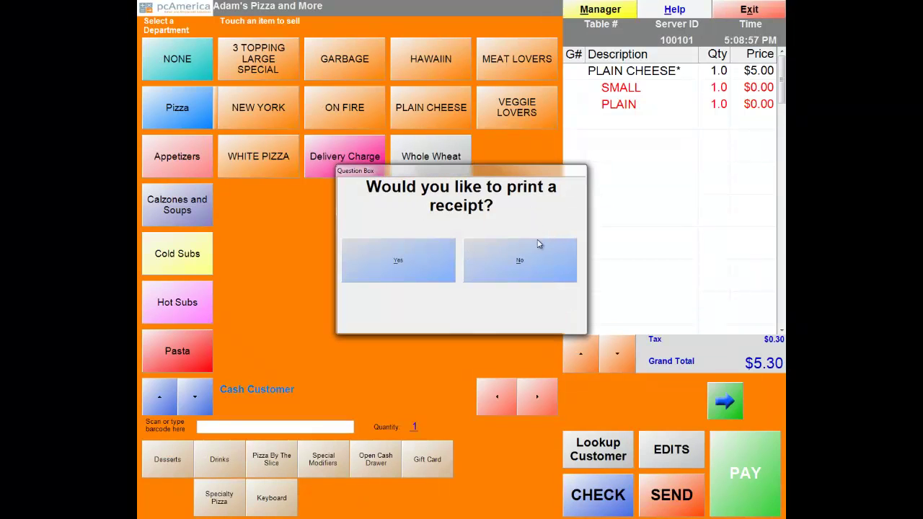
{"action": "left_click", "coordinate": [531, 263]}
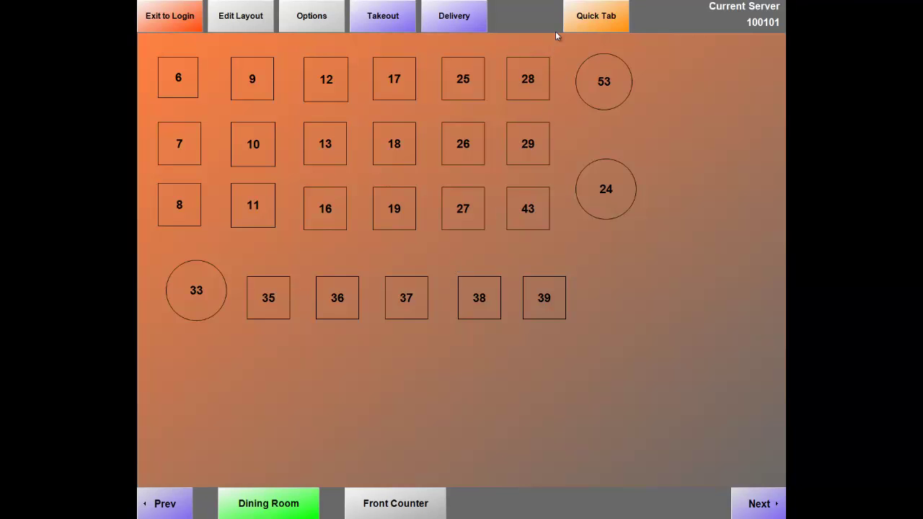
Start a new quick tab showing pizza items and bring up the manager's Administrative options.
{"action": "left_click", "coordinate": [584, 15]}
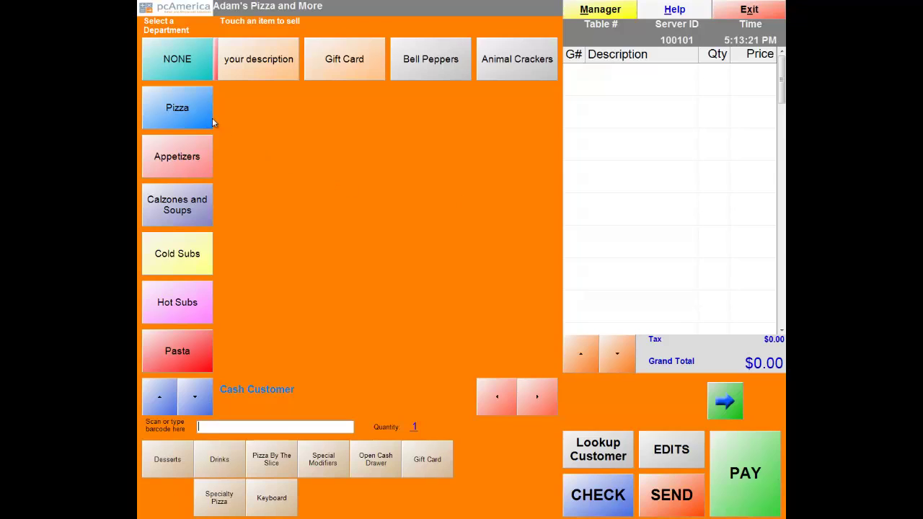
{"action": "left_click", "coordinate": [175, 112]}
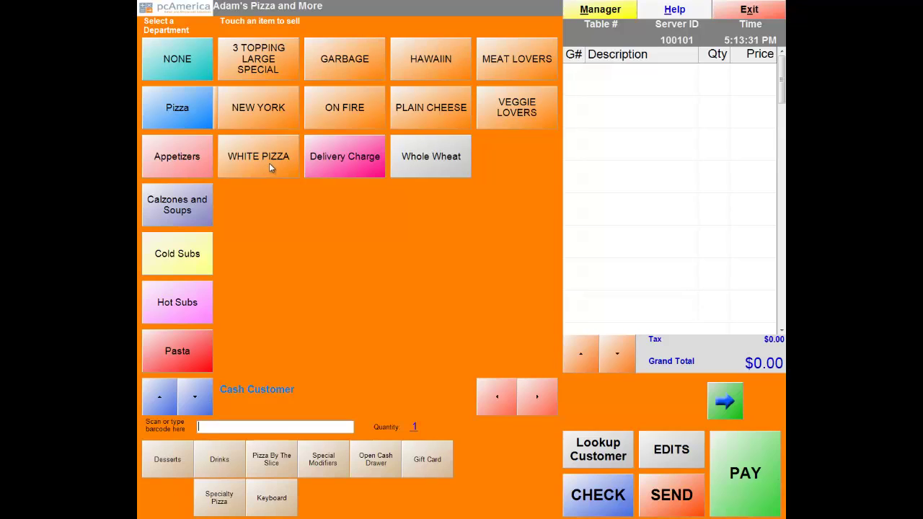
{"action": "left_click", "coordinate": [596, 17]}
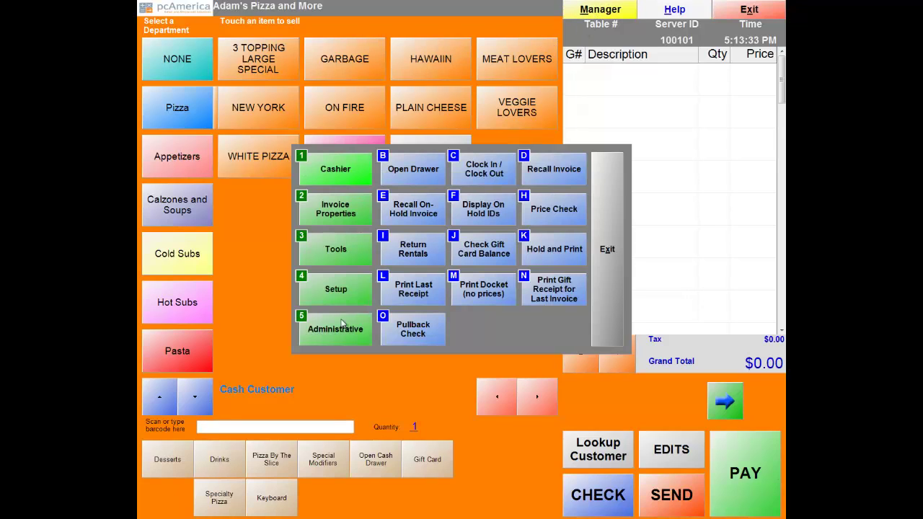
{"action": "left_click", "coordinate": [320, 339]}
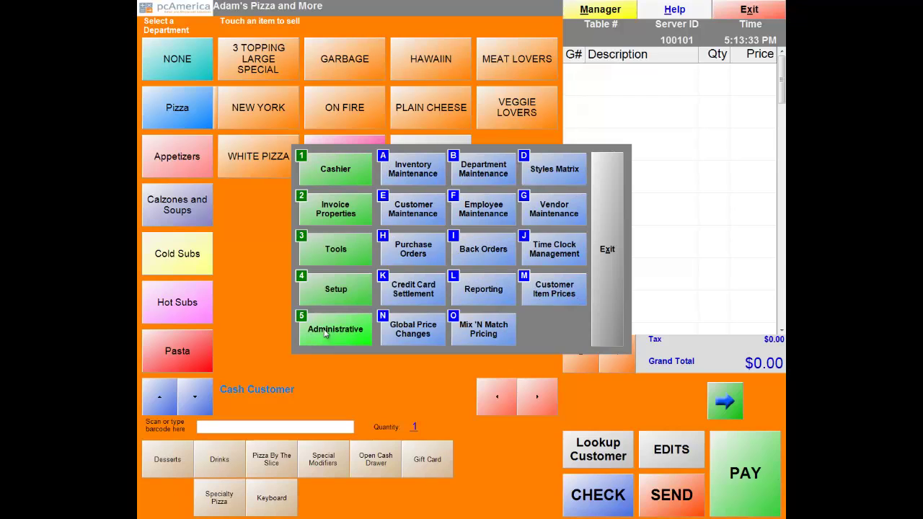
Open Department Maintenance, browse the department list, and close it without changes.
{"action": "left_click", "coordinate": [483, 169]}
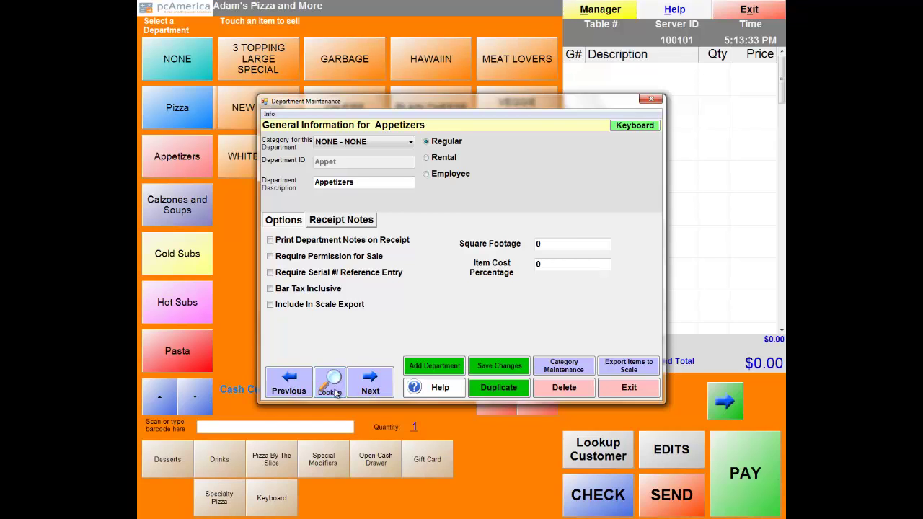
{"action": "left_click", "coordinate": [334, 392]}
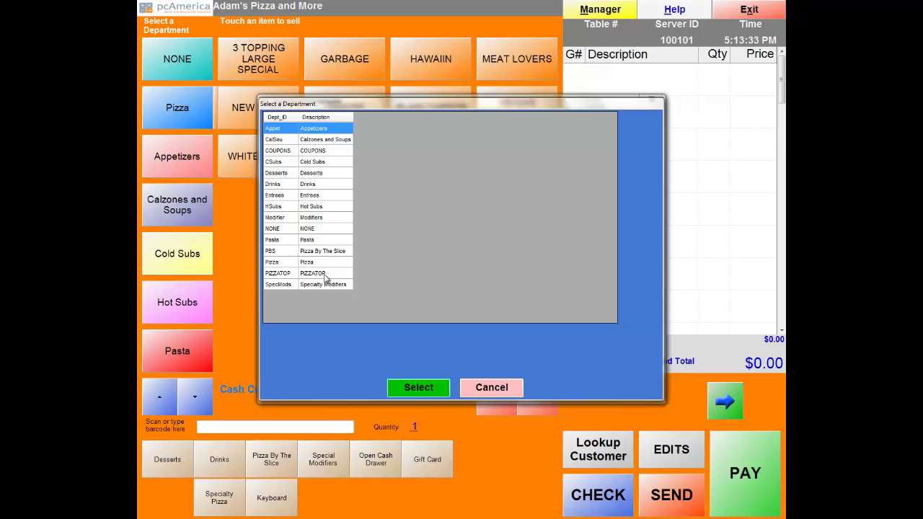
{"action": "left_click", "coordinate": [503, 390]}
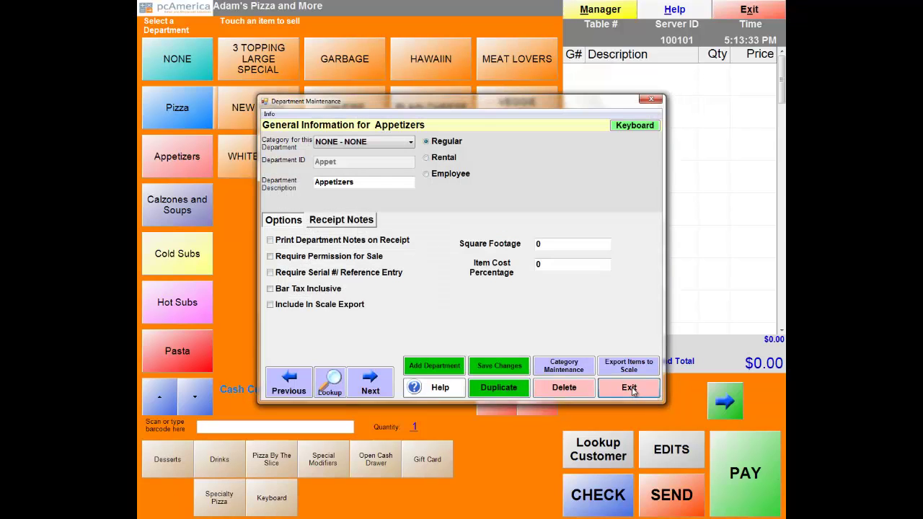
{"action": "left_click", "coordinate": [629, 389]}
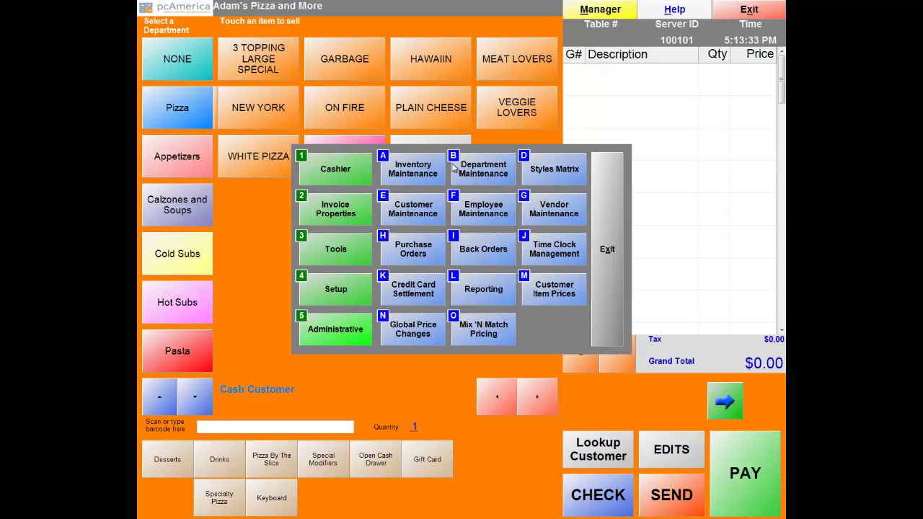
Go to Inventory Maintenance and bring up the Pizza Setup window.
{"action": "left_click", "coordinate": [413, 177]}
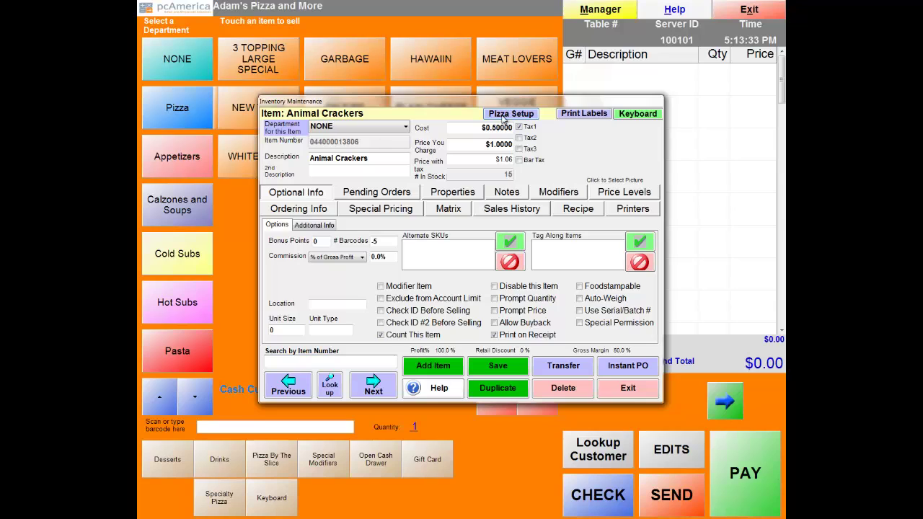
{"action": "left_click", "coordinate": [503, 119]}
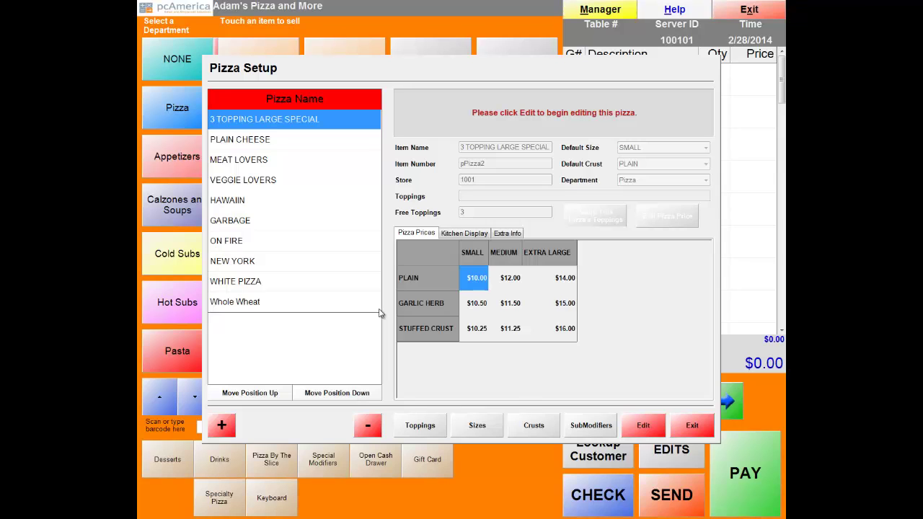
Bring up the Topping Setup list from Pizza Setup.
{"action": "left_click", "coordinate": [428, 432]}
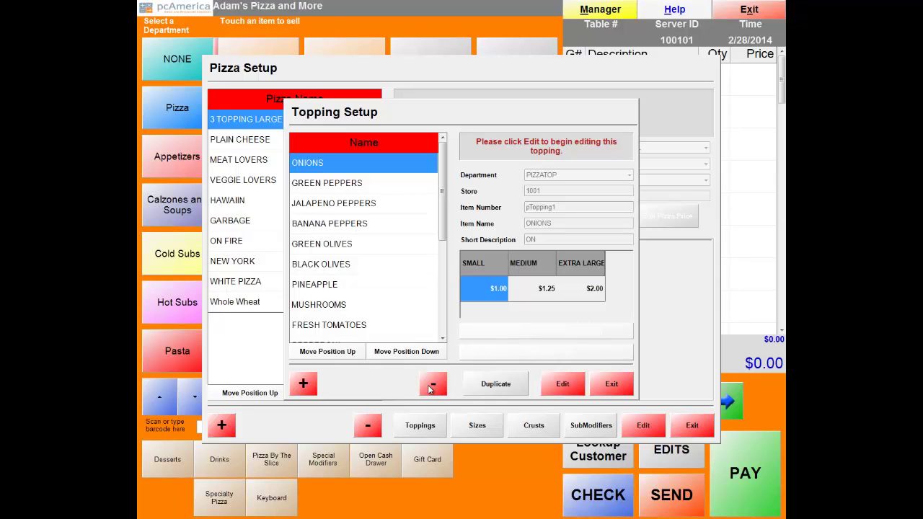
Create a PIZZATOP topping named 'Buffalo Chicken' with the same short description and save it.
{"action": "left_click", "coordinate": [303, 385]}
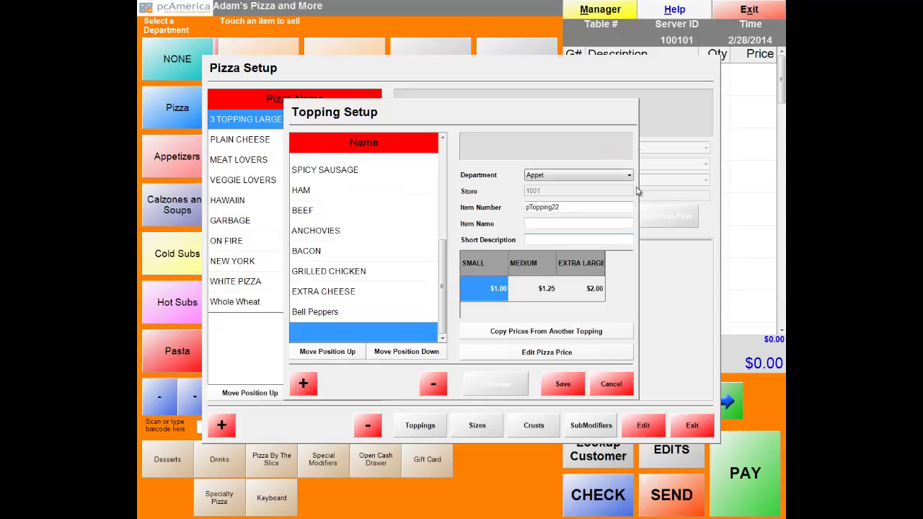
{"action": "left_click", "coordinate": [628, 175]}
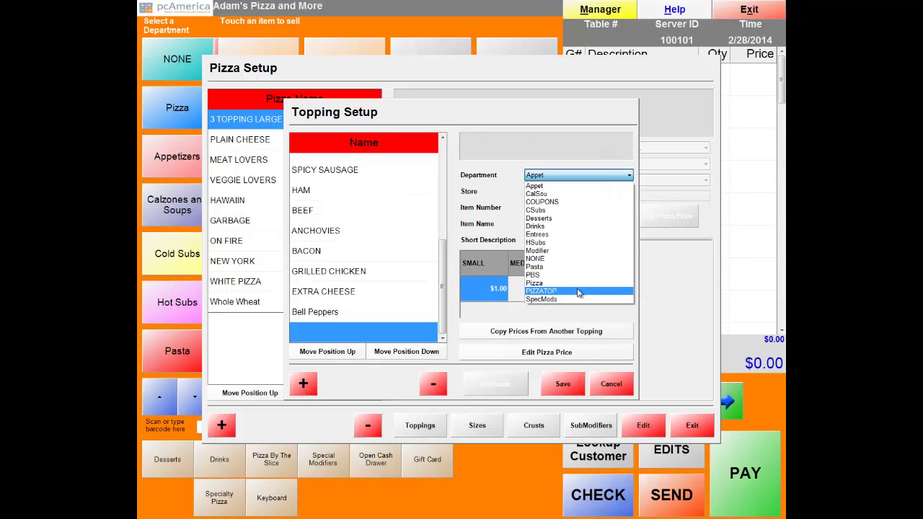
{"action": "left_click", "coordinate": [579, 291]}
{"action": "left_click", "coordinate": [550, 224]}
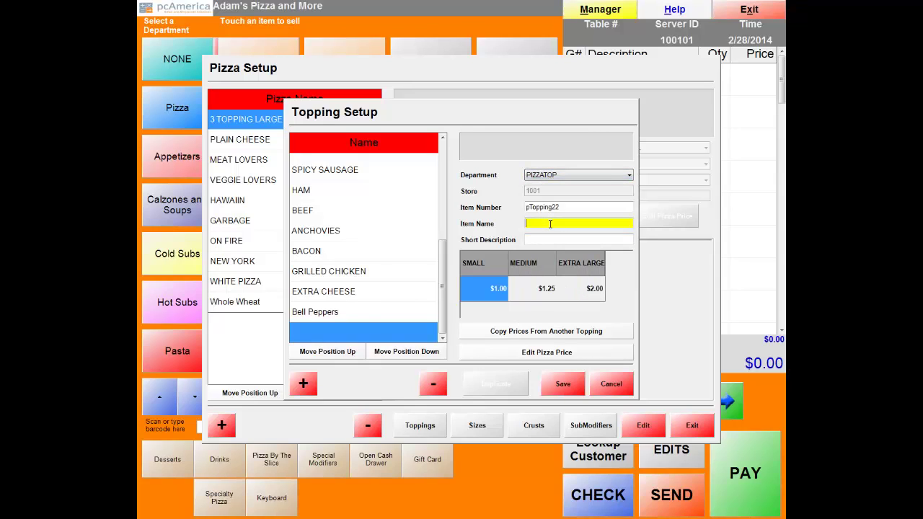
{"action": "type", "text": "Buffalo"}
{"action": "key", "text": "Tab"}
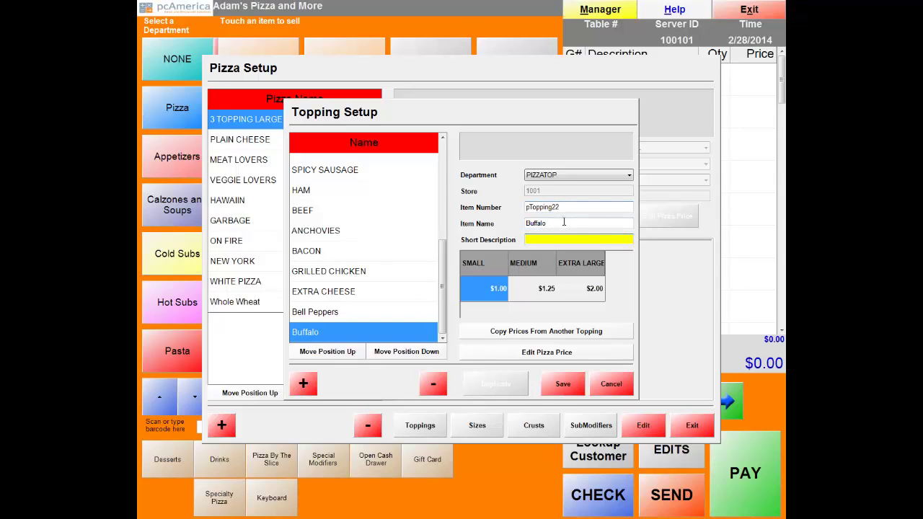
{"action": "left_click", "coordinate": [557, 223]}
{"action": "type", "text": "Chicken"}
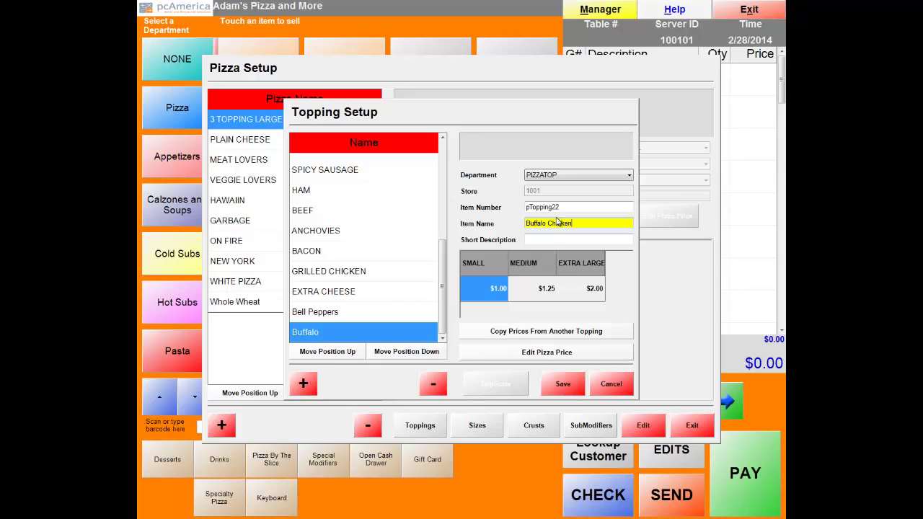
{"action": "key", "text": "Tab"}
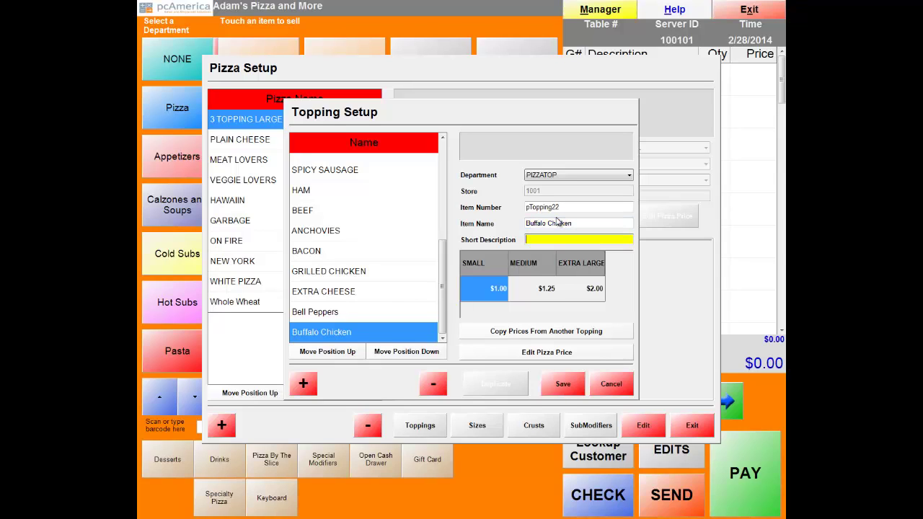
{"action": "type", "text": "Buffalo Chicken"}
{"action": "left_click", "coordinate": [566, 385]}
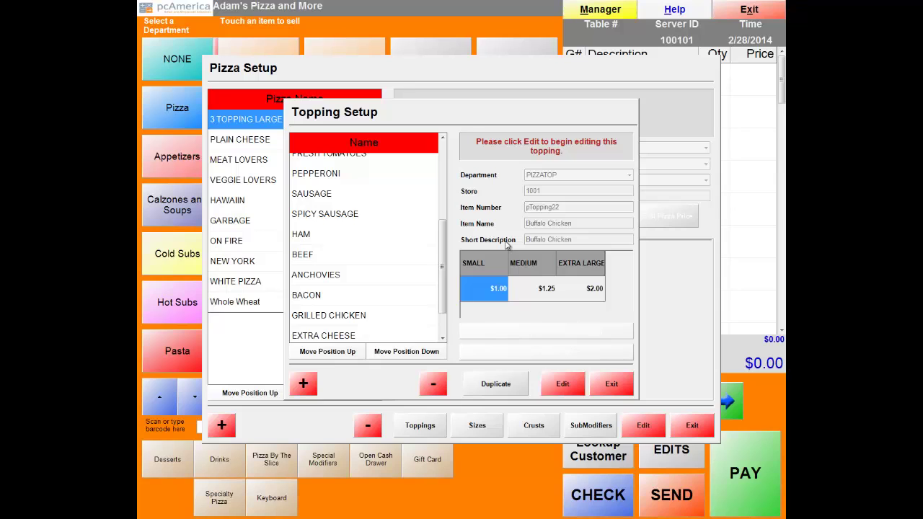
Add a PIZZATOP size named 'Large' with matching short description, save it, and return to Pizza Setup.
{"action": "left_click", "coordinate": [603, 381]}
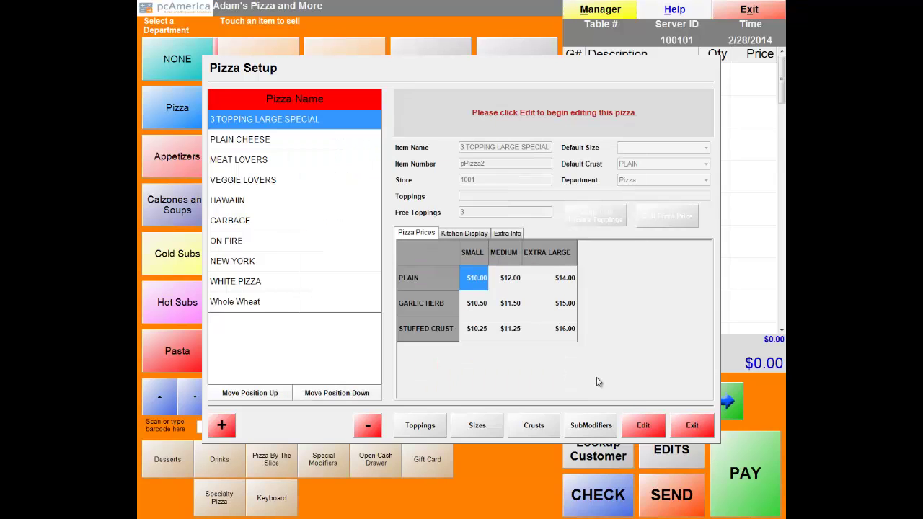
{"action": "left_click", "coordinate": [476, 427]}
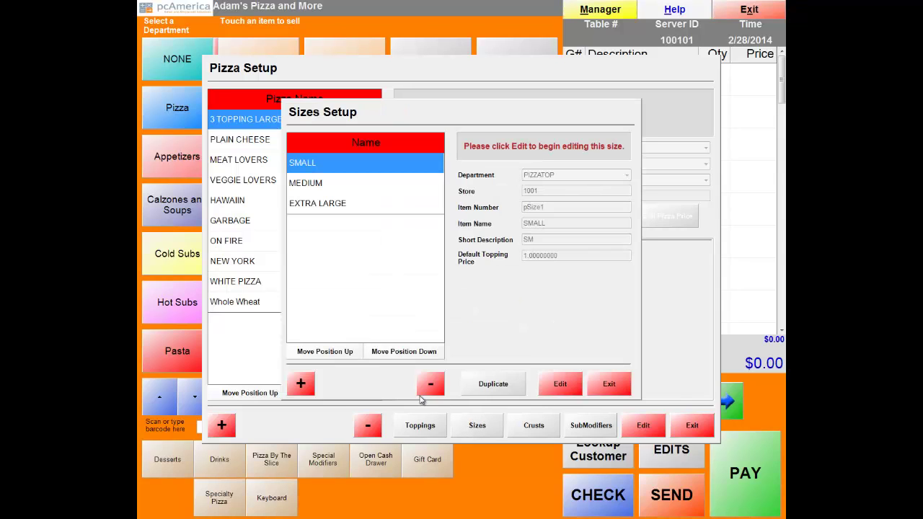
{"action": "left_click", "coordinate": [300, 385]}
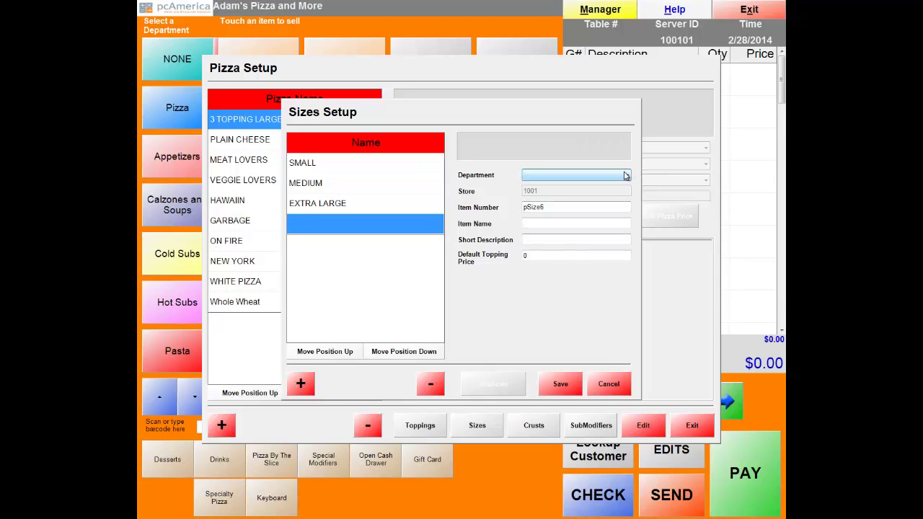
{"action": "left_click", "coordinate": [626, 176]}
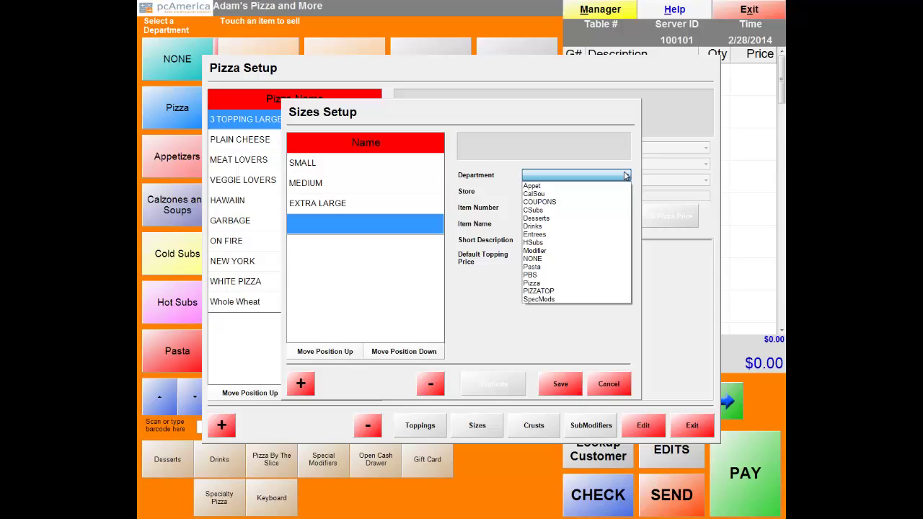
{"action": "left_click", "coordinate": [564, 294]}
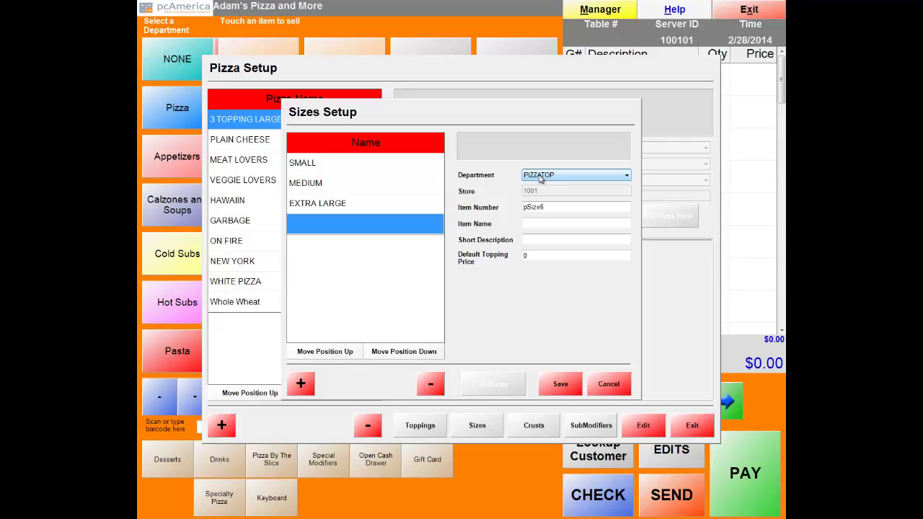
{"action": "left_click", "coordinate": [536, 224]}
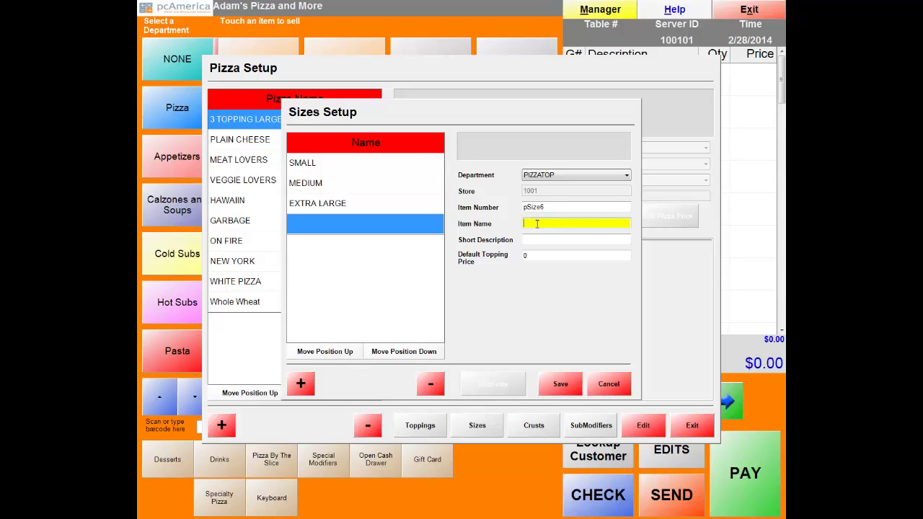
{"action": "type", "text": "Large"}
{"action": "left_click", "coordinate": [538, 242]}
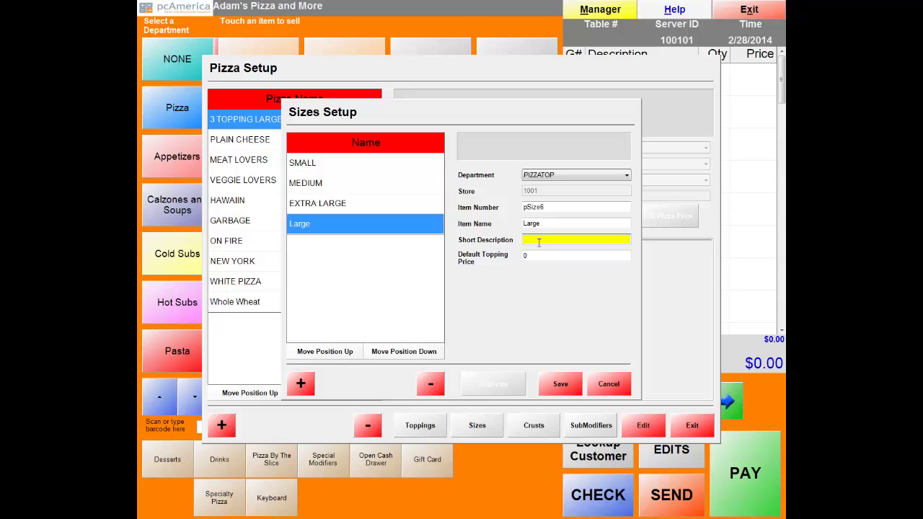
{"action": "type", "text": "Large"}
{"action": "left_click", "coordinate": [561, 384]}
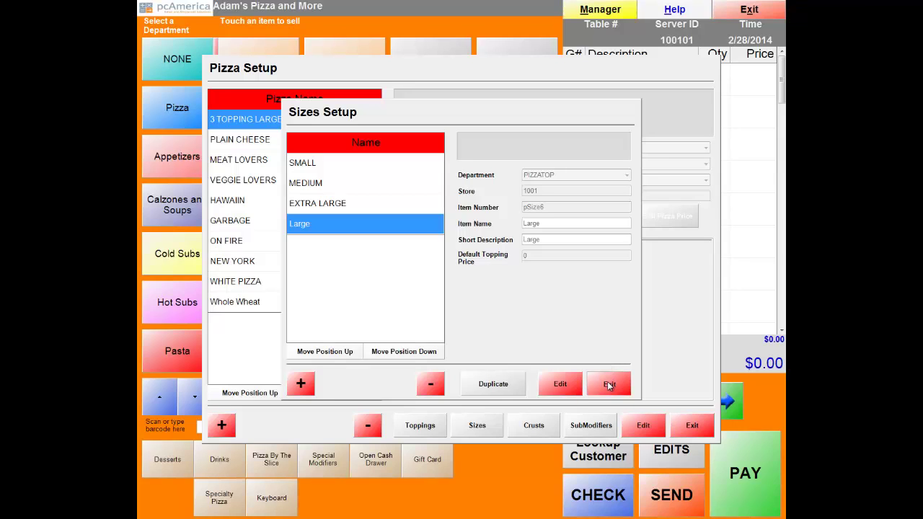
{"action": "left_click", "coordinate": [609, 384]}
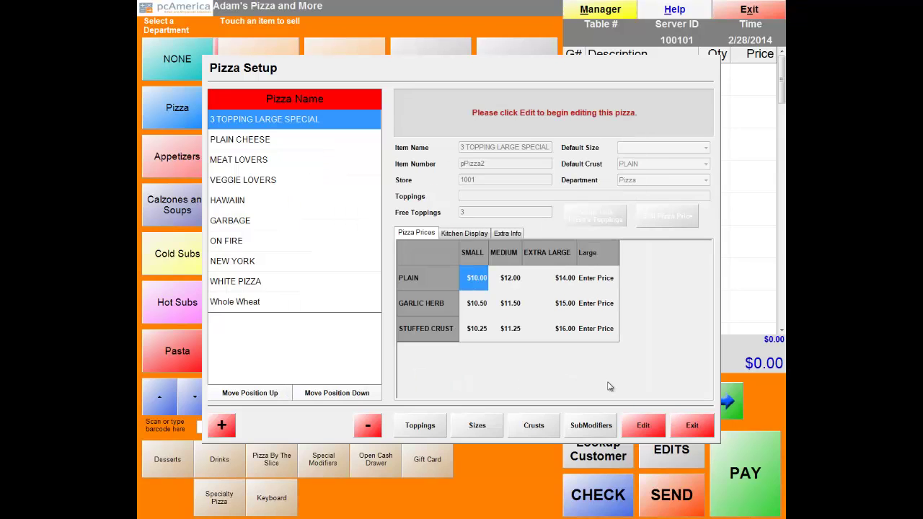
Add a PIZZATOP crust named 'Thin Crust' with matching short description, save it, and select it.
{"action": "left_click", "coordinate": [534, 432]}
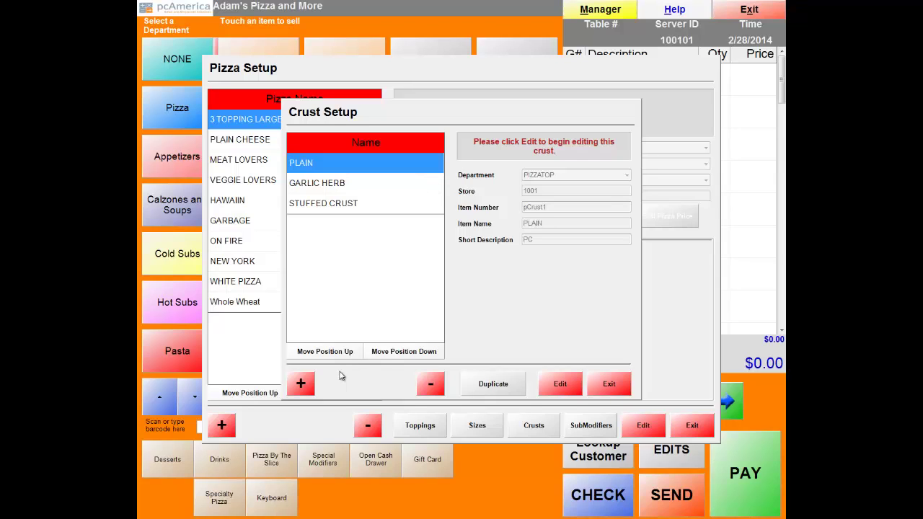
{"action": "left_click", "coordinate": [301, 385]}
{"action": "left_click", "coordinate": [625, 176]}
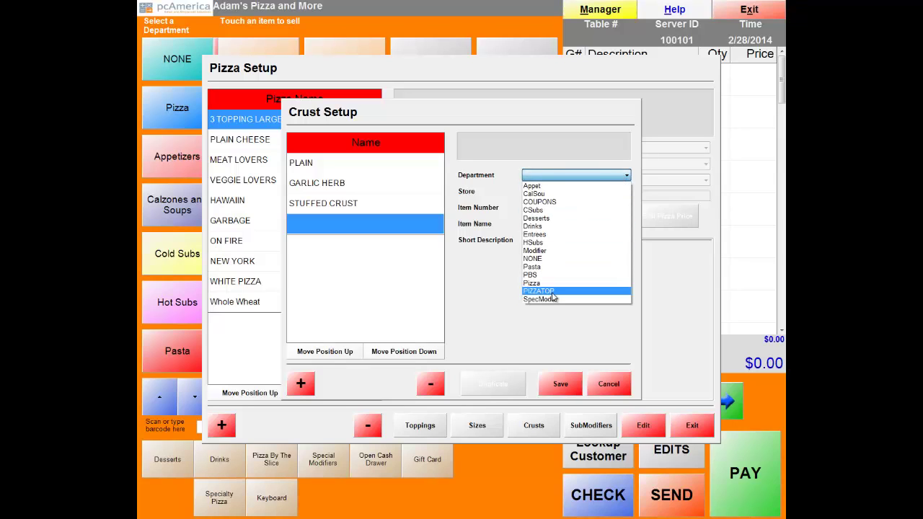
{"action": "left_click", "coordinate": [552, 293]}
{"action": "left_click", "coordinate": [537, 222]}
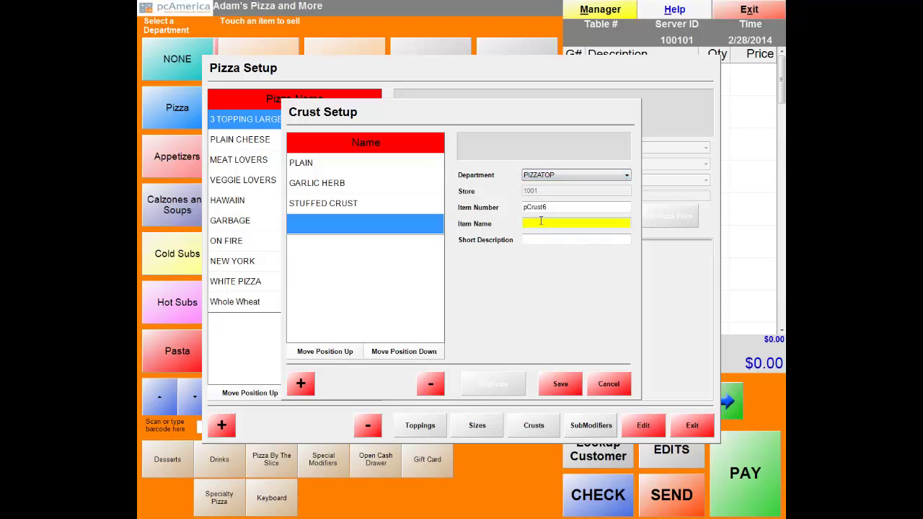
{"action": "type", "text": "Thin Crust"}
{"action": "key", "text": "Tab"}
{"action": "type", "text": "Thin"}
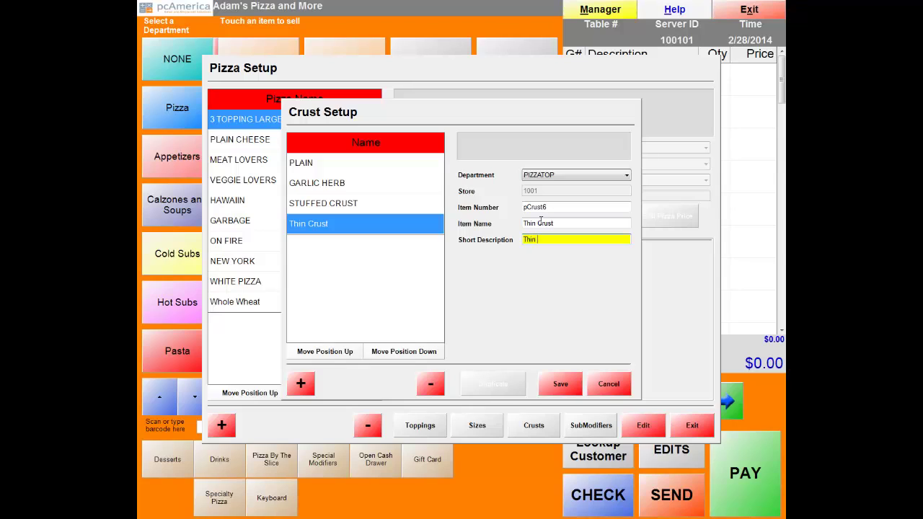
{"action": "key", "text": "BackSpace"}
{"action": "key", "text": "BackSpace"}
{"action": "key", "text": "BackSpace"}
{"action": "key", "text": "BackSpace"}
{"action": "type", "text": "Thin Crus"}
{"action": "left_click", "coordinate": [559, 386]}
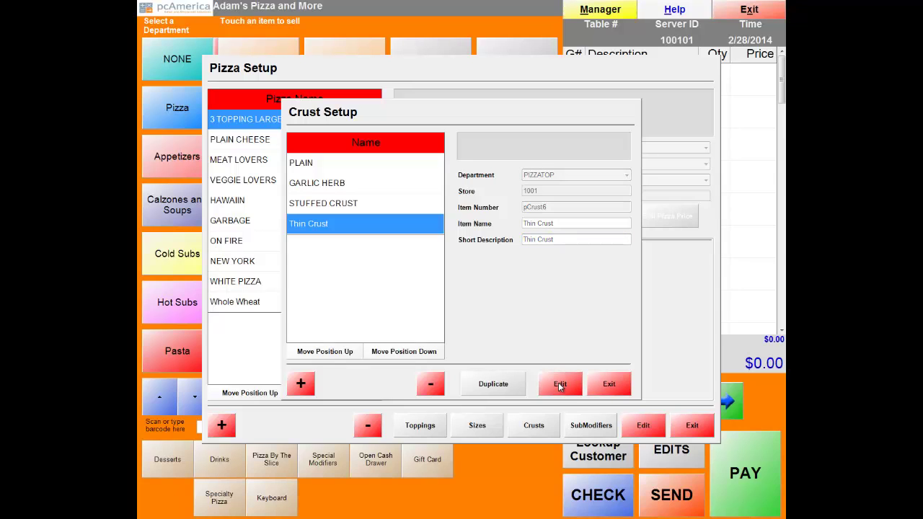
{"action": "left_click", "coordinate": [371, 222]}
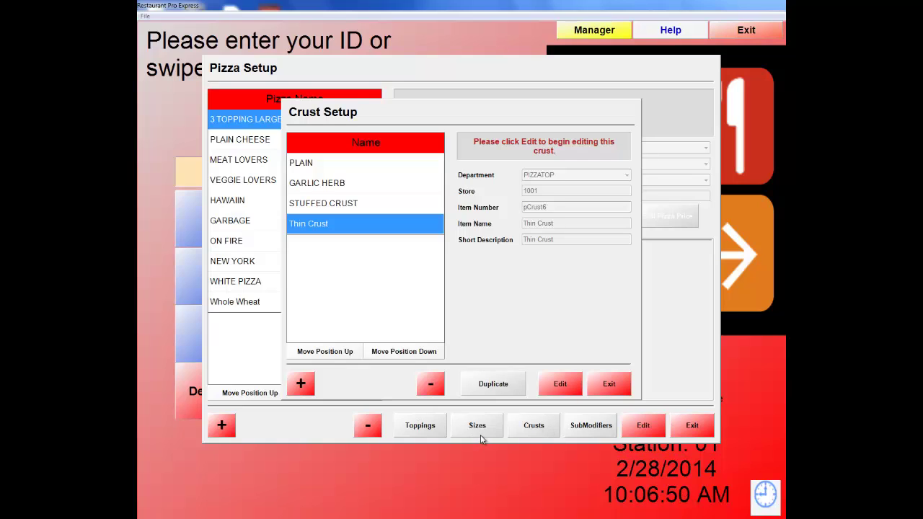
Back in Pizza Setup, add a new pizza named 'Buffalo Chicken Pie'.
{"action": "left_click", "coordinate": [609, 385]}
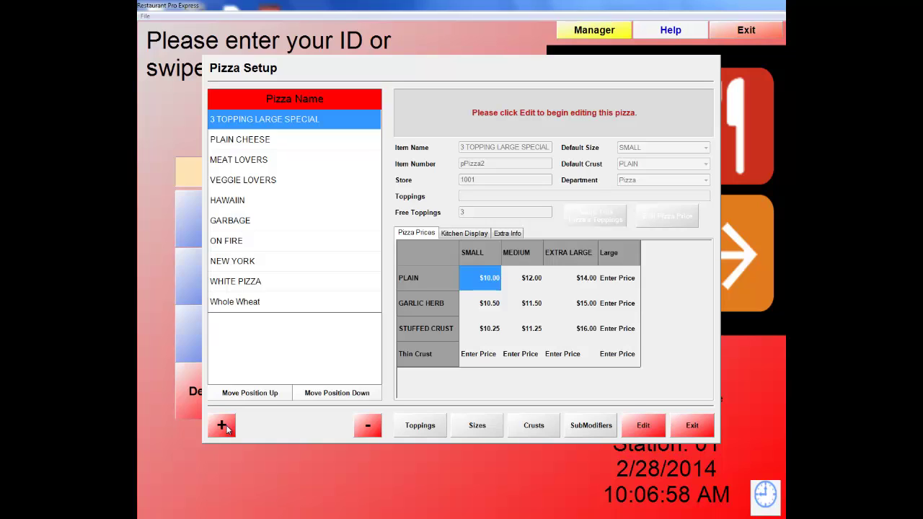
{"action": "left_click", "coordinate": [225, 428]}
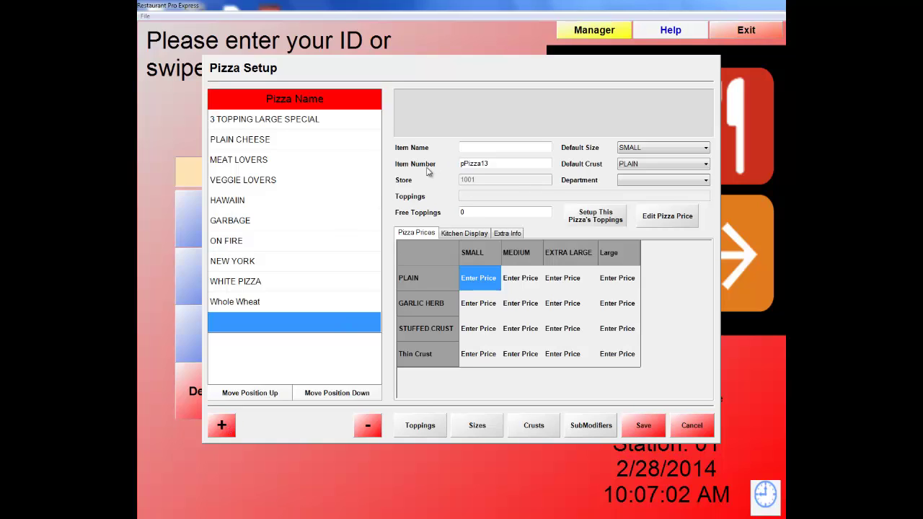
{"action": "left_click", "coordinate": [479, 146]}
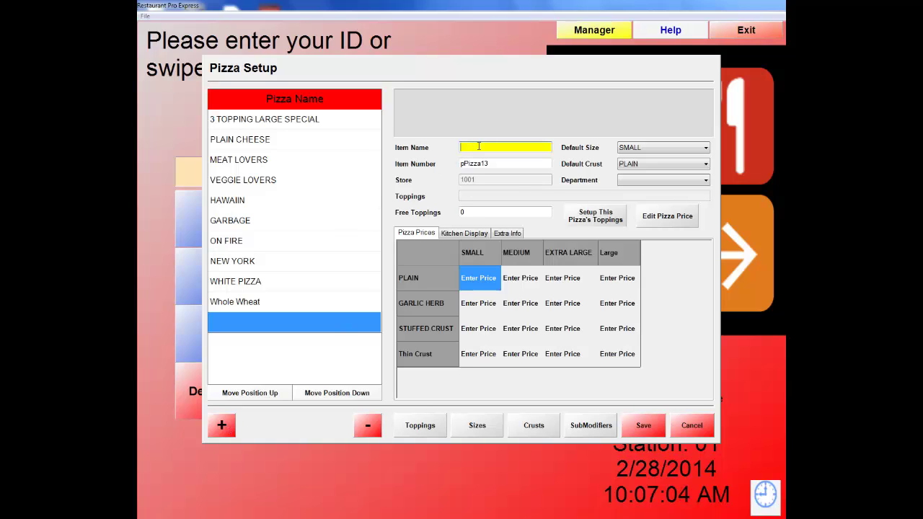
{"action": "type", "text": "Buffa"}
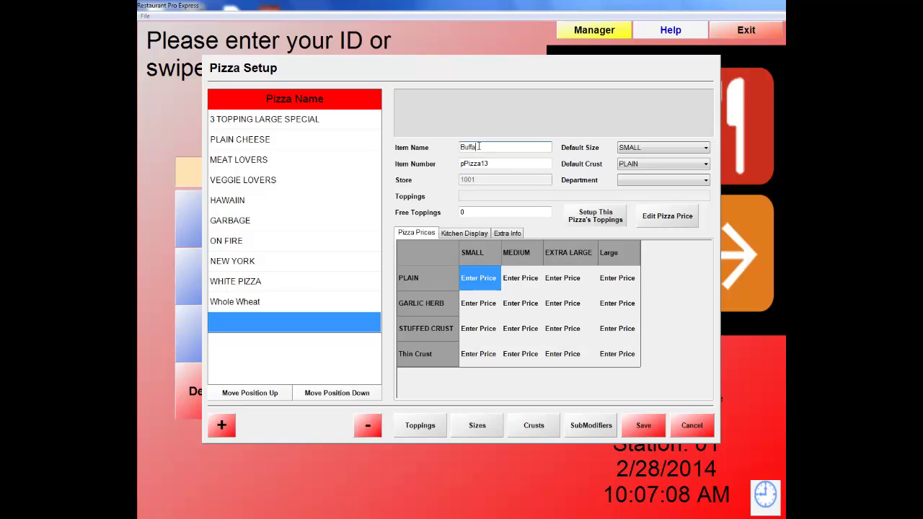
{"action": "type", "text": "lo chicken Pie"}
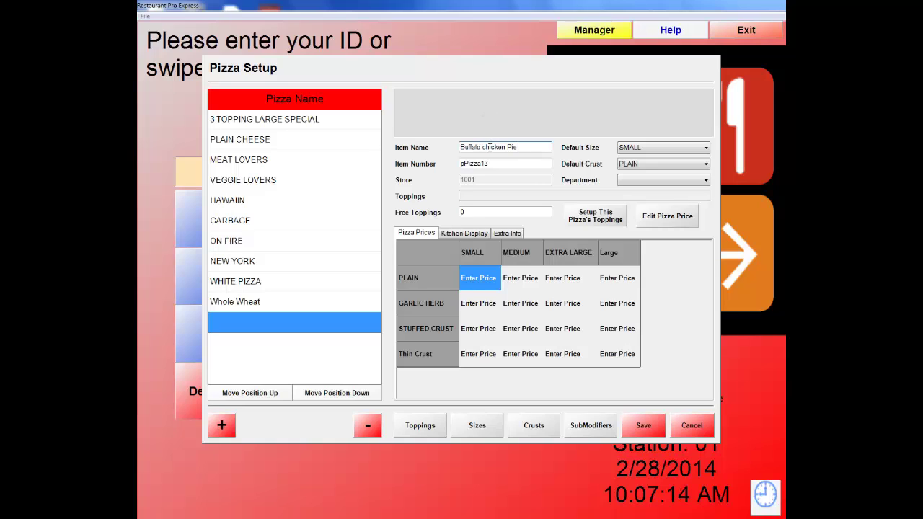
{"action": "left_click", "coordinate": [487, 147]}
{"action": "key", "text": "BackSpace"}
{"action": "type", "text": "C"}
Set its default size to Large, default crust to Thin Crust, and department to Pizza.
{"action": "left_click", "coordinate": [706, 148]}
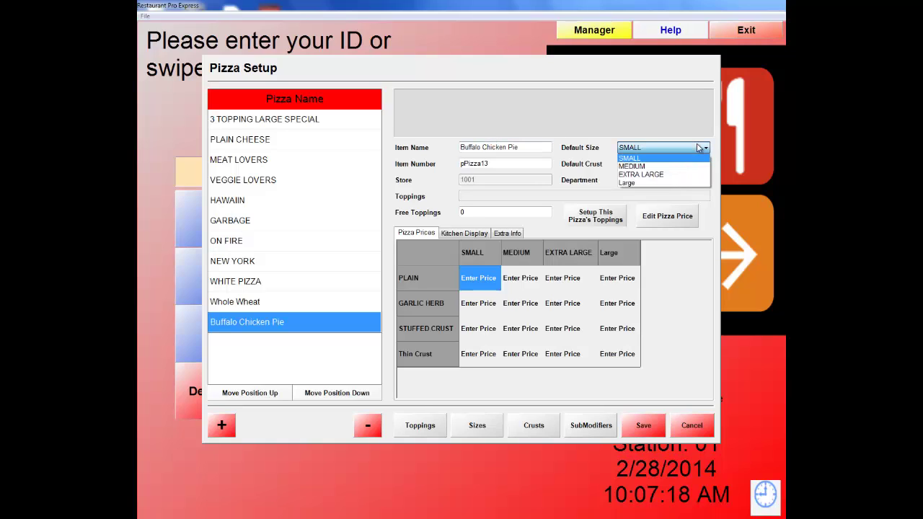
{"action": "left_click", "coordinate": [651, 183]}
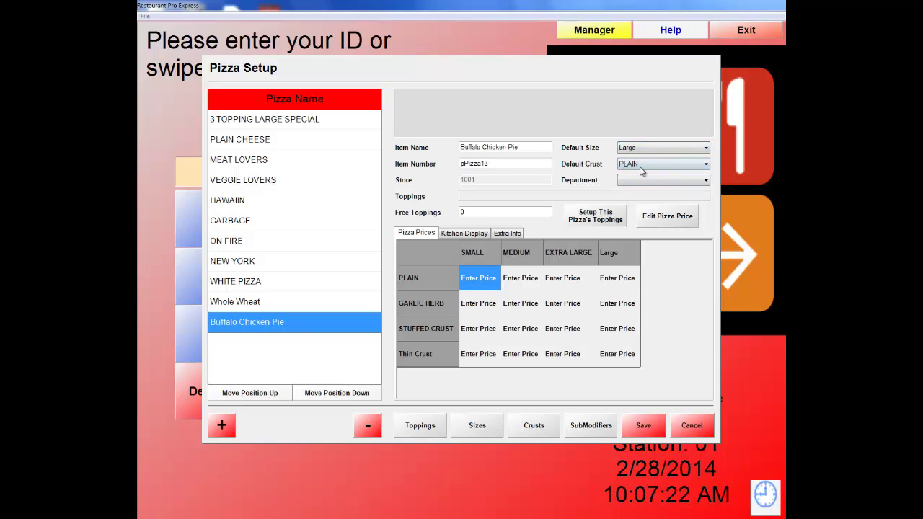
{"action": "left_click", "coordinate": [662, 166]}
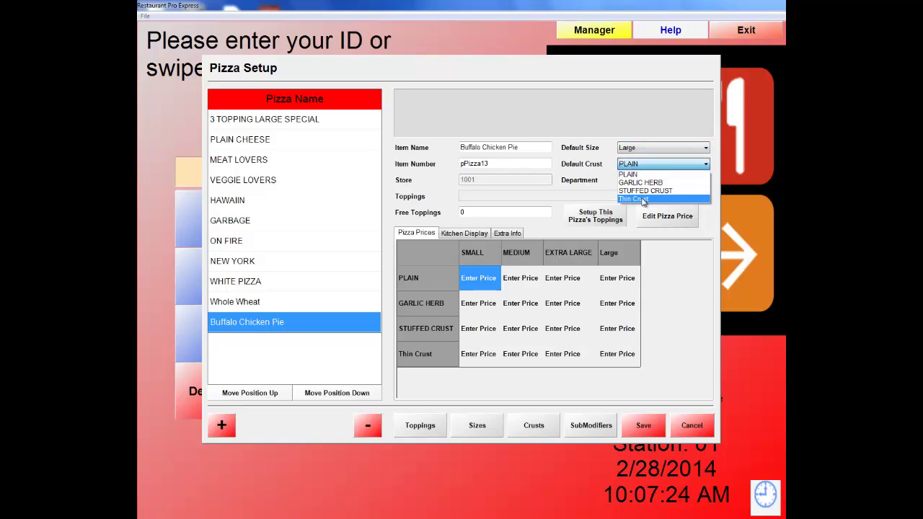
{"action": "left_click", "coordinate": [642, 200]}
{"action": "left_click", "coordinate": [696, 180]}
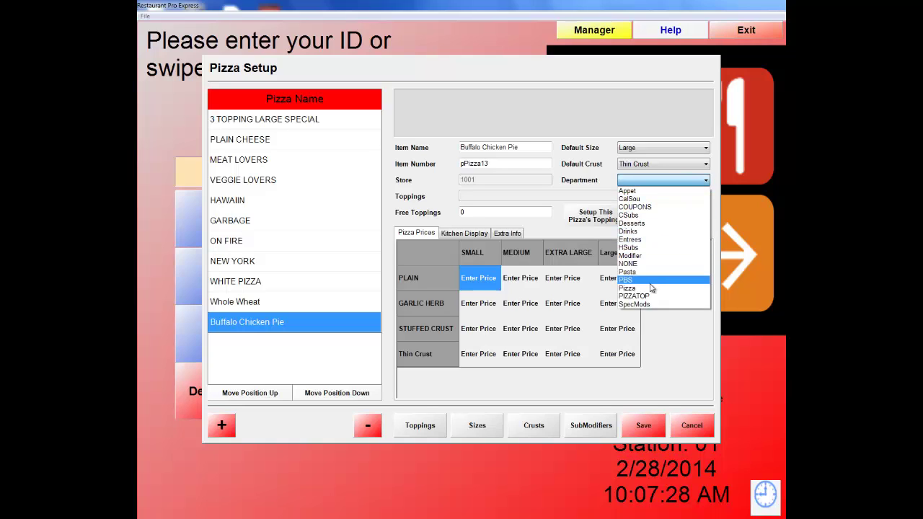
{"action": "left_click", "coordinate": [649, 289]}
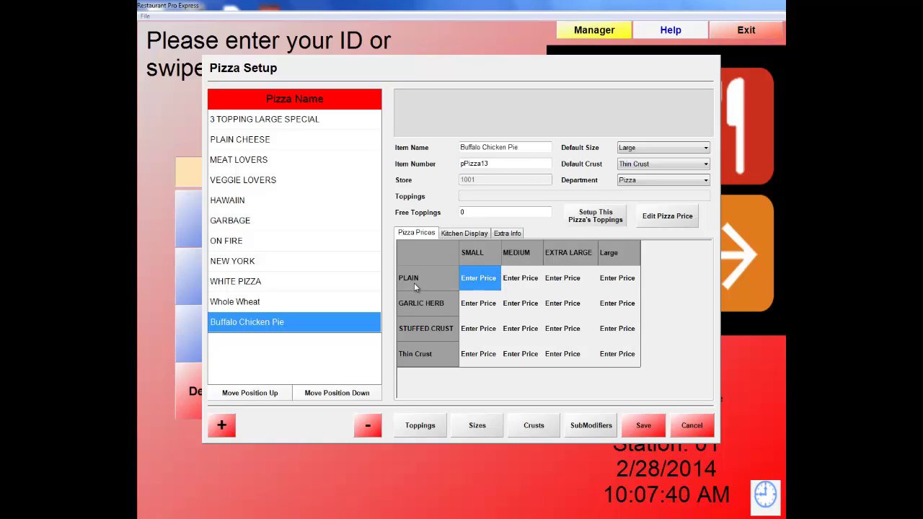
{"action": "left_click", "coordinate": [461, 235]}
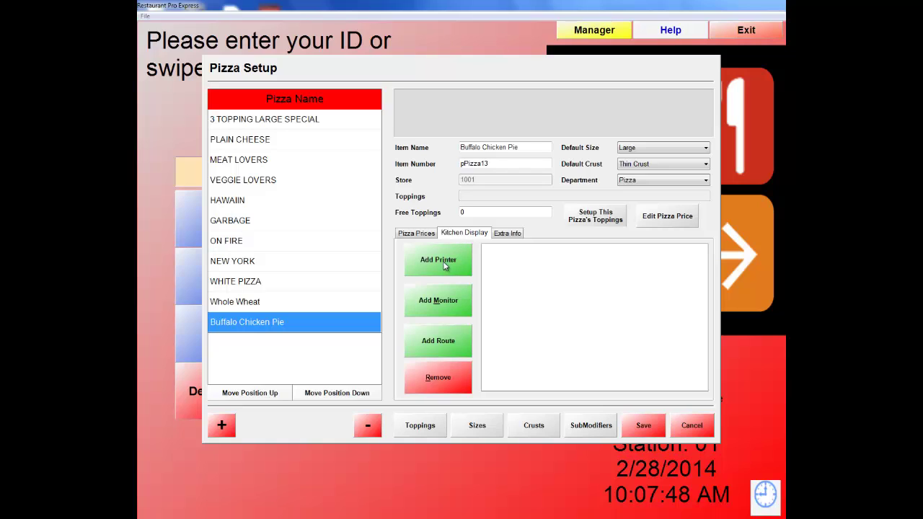
{"action": "left_click", "coordinate": [507, 236]}
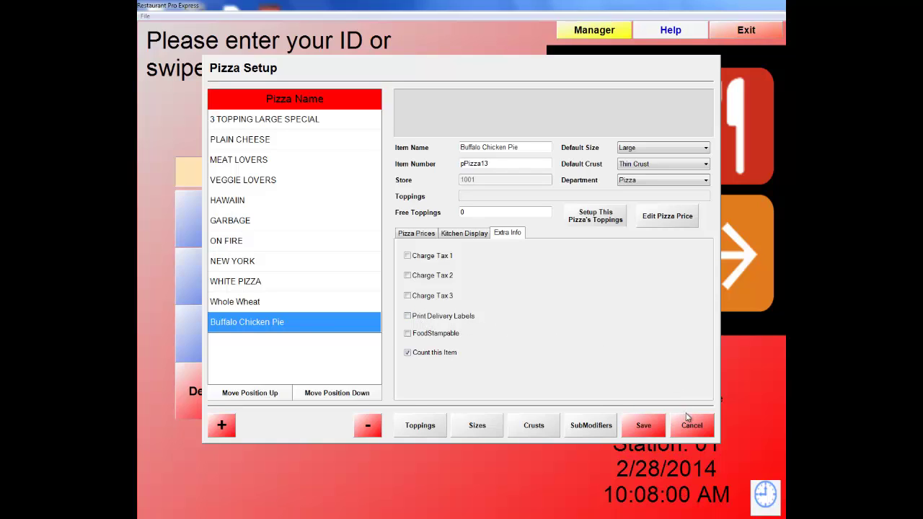
{"action": "left_click", "coordinate": [426, 240]}
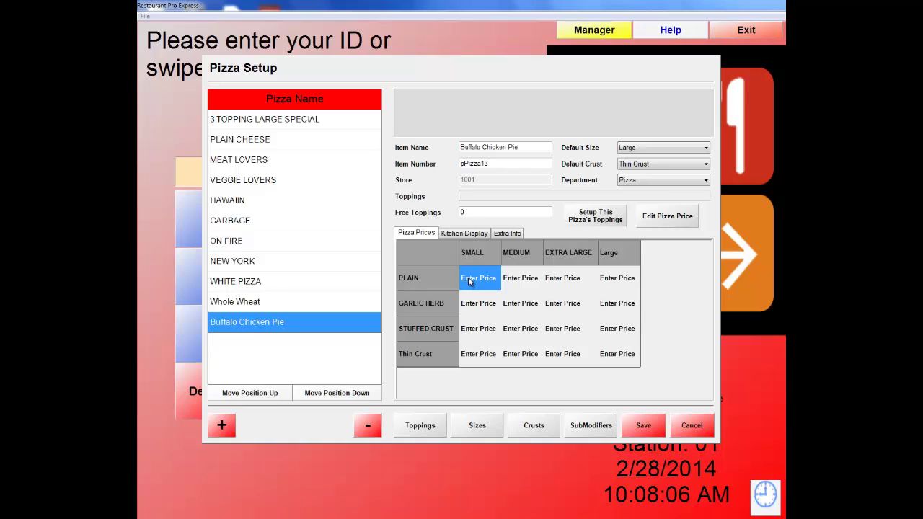
Price the Plain crust row at $8.00, $10.00 and $14.00.
{"action": "left_click", "coordinate": [469, 282]}
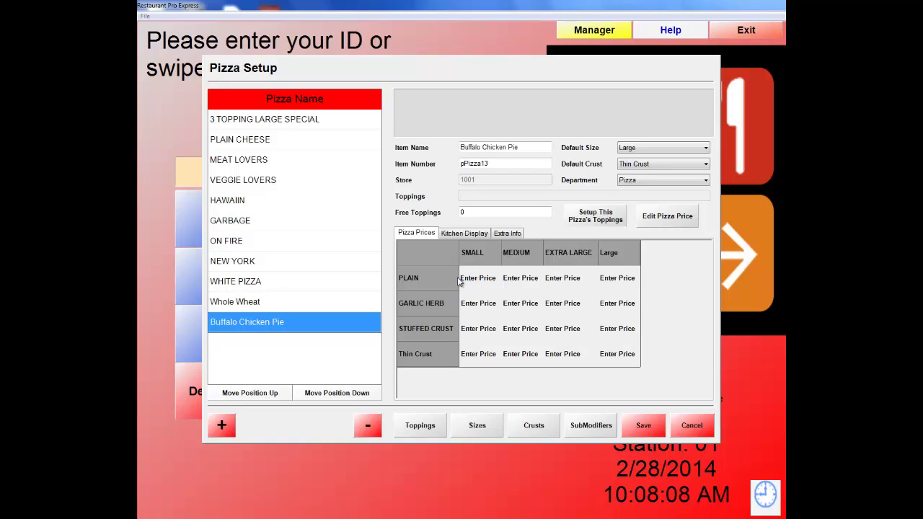
{"action": "left_click_drag", "start_coordinate": [461, 279], "coordinate": [500, 279]}
{"action": "type", "text": "8.00"}
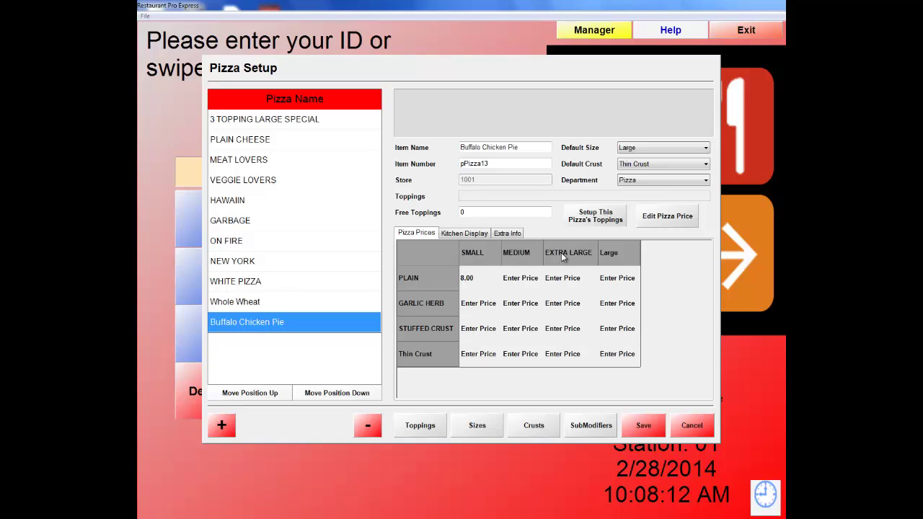
{"action": "key", "text": "Tab"}
{"action": "type", "text": "10.00"}
{"action": "key", "text": "Tab"}
{"action": "key", "text": "Tab"}
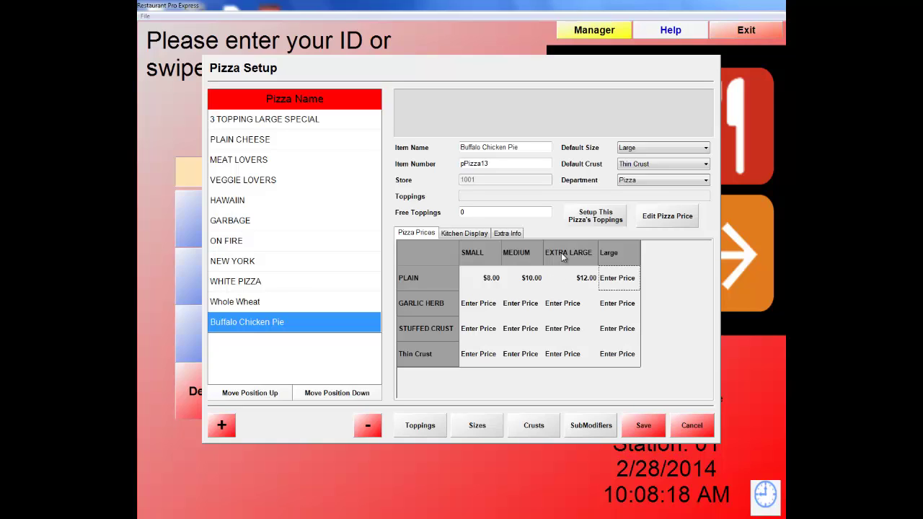
{"action": "type", "text": "14."}
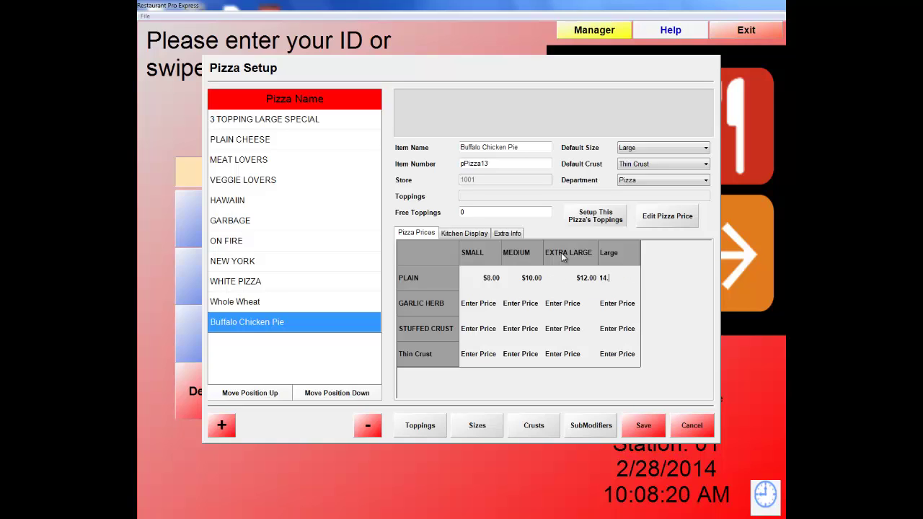
{"action": "type", "text": "00"}
Price the Garlic Herb row at $8.00, $10.00, $12.00 and $14.00.
{"action": "left_click", "coordinate": [482, 311]}
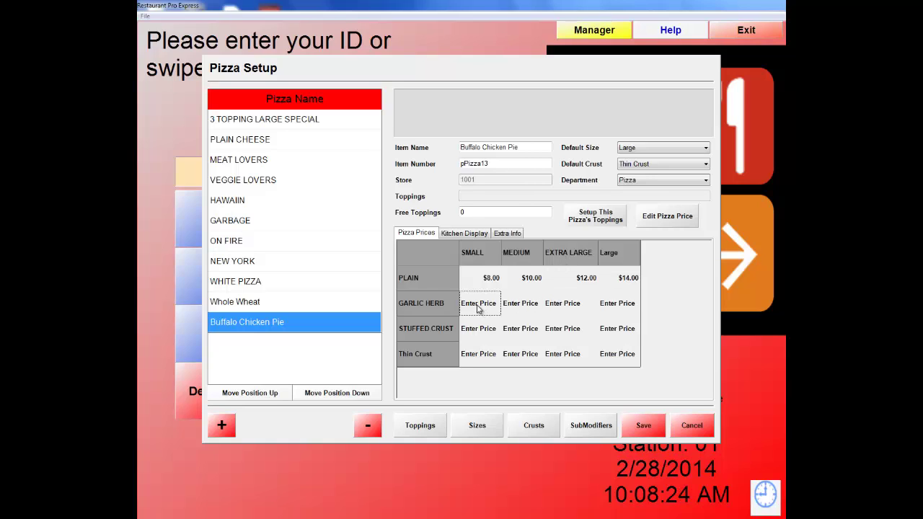
{"action": "type", "text": "8.00"}
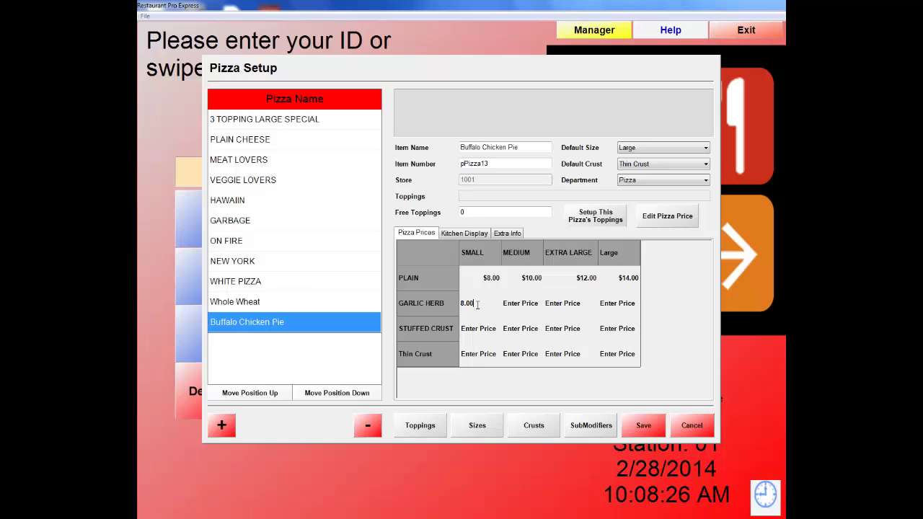
{"action": "key", "text": "Tab"}
{"action": "type", "text": "10.00"}
{"action": "key", "text": "Tab"}
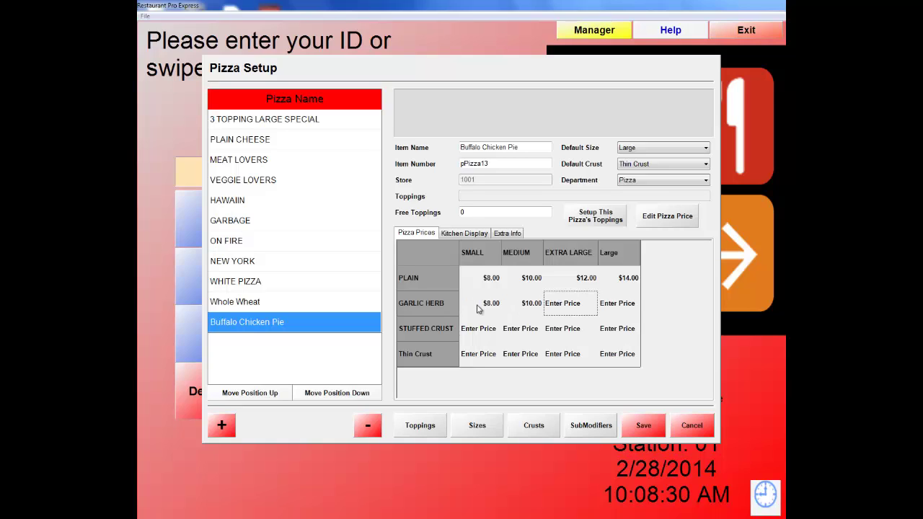
{"action": "type", "text": "12.00"}
{"action": "key", "text": "Tab"}
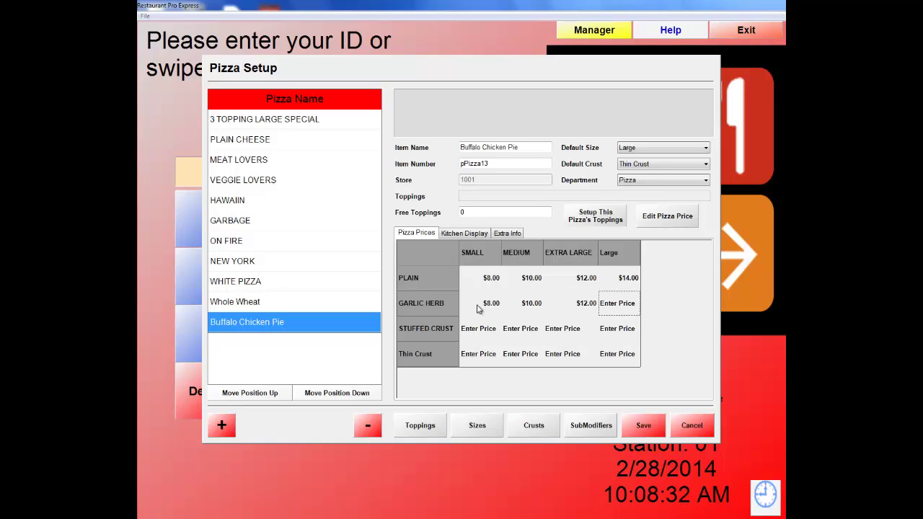
{"action": "type", "text": "14.00"}
{"action": "key", "text": "Tab"}
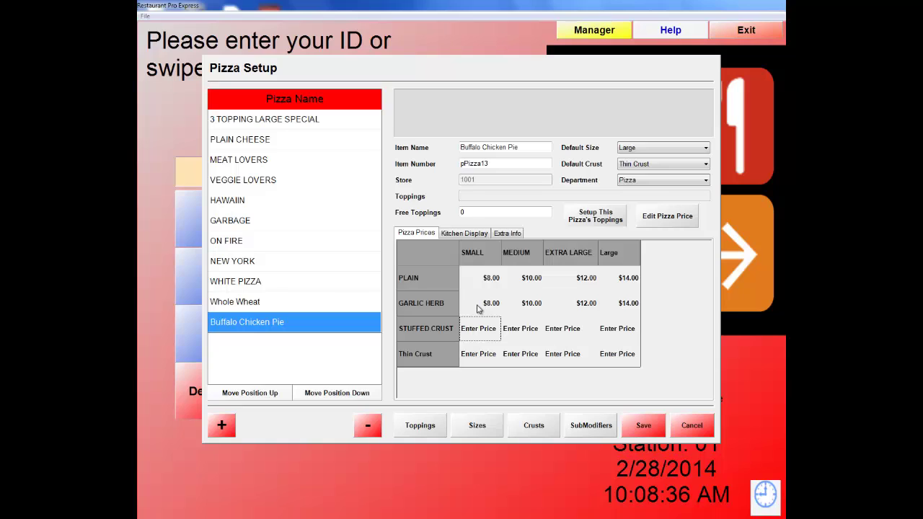
Price the Stuffed Crust row at $10.00, $12.00, $14.00 and $16.00.
{"action": "type", "text": "10.00"}
{"action": "key", "text": "Tab"}
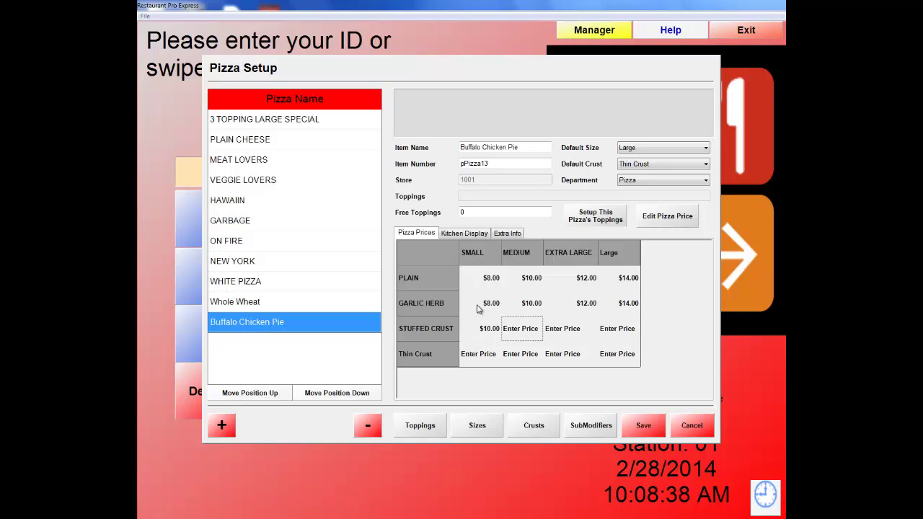
{"action": "type", "text": "12.00"}
{"action": "key", "text": "Tab"}
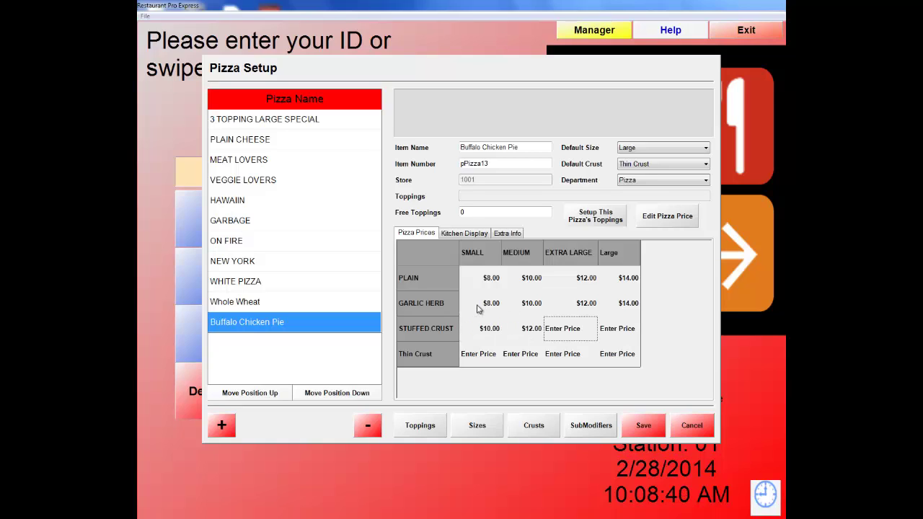
{"action": "type", "text": "14.00"}
{"action": "key", "text": "Tab"}
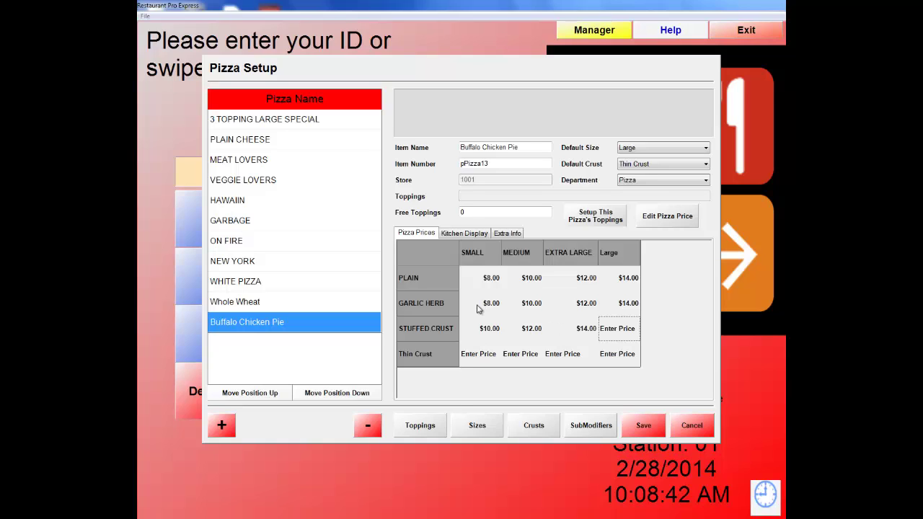
{"action": "type", "text": "16.00"}
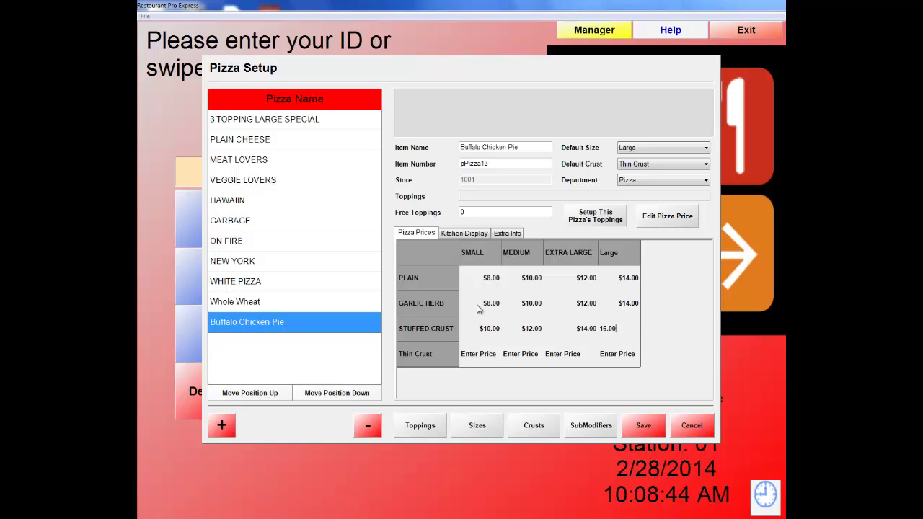
{"action": "key", "text": "Tab"}
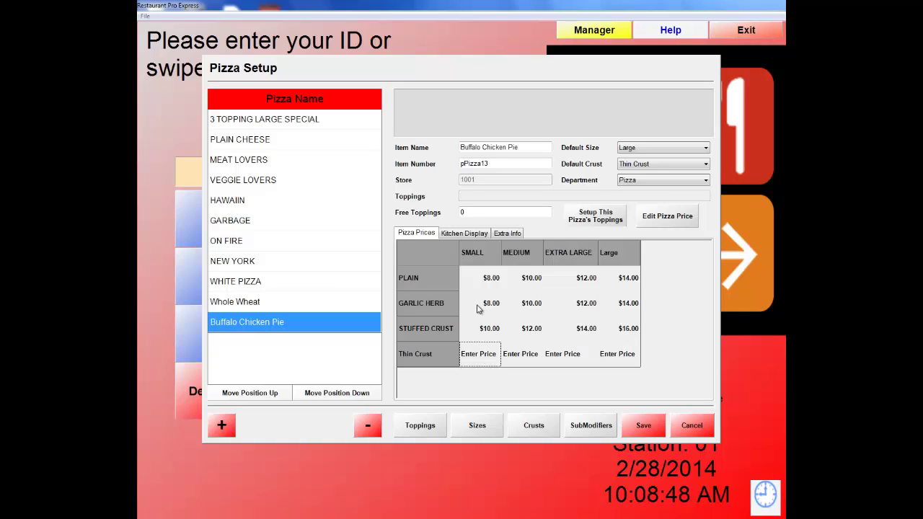
Price the Thin Crust row at $9.00, $12.00, $14.00 and $16.00, then save.
{"action": "type", "text": "9.00"}
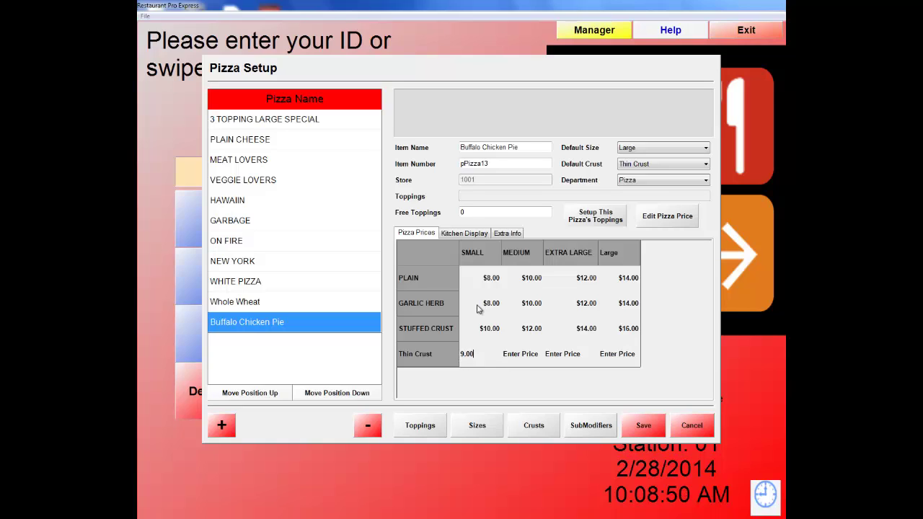
{"action": "key", "text": "Tab"}
{"action": "type", "text": "12"}
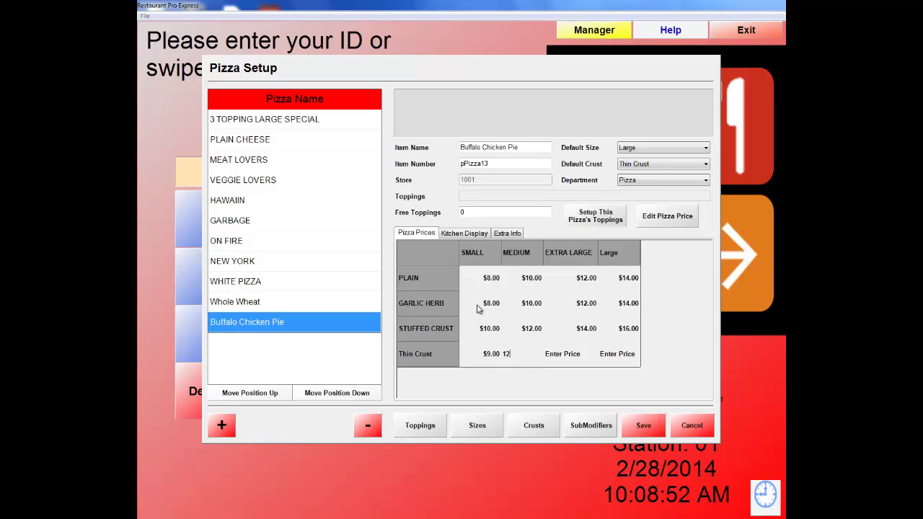
{"action": "type", "text": ".00"}
{"action": "key", "text": "Tab"}
{"action": "type", "text": "14"}
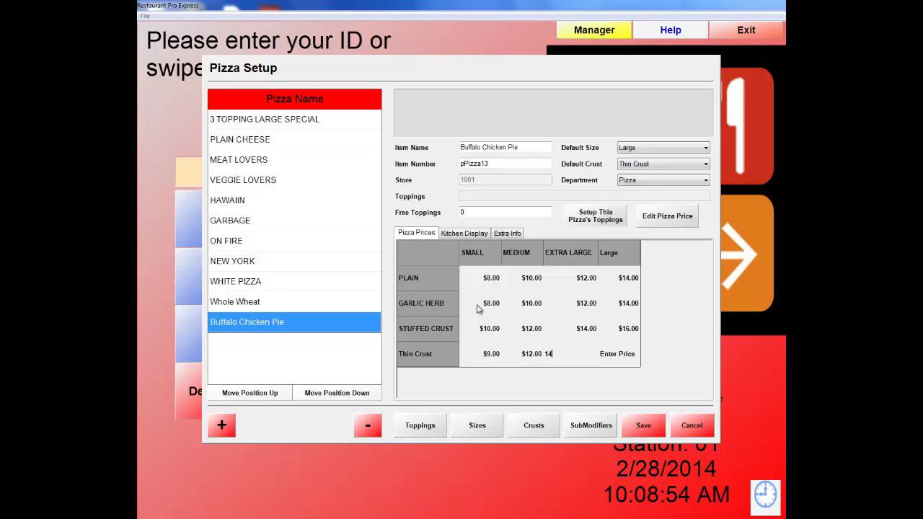
{"action": "type", "text": ".00"}
{"action": "key", "text": "Tab"}
{"action": "type", "text": "1"}
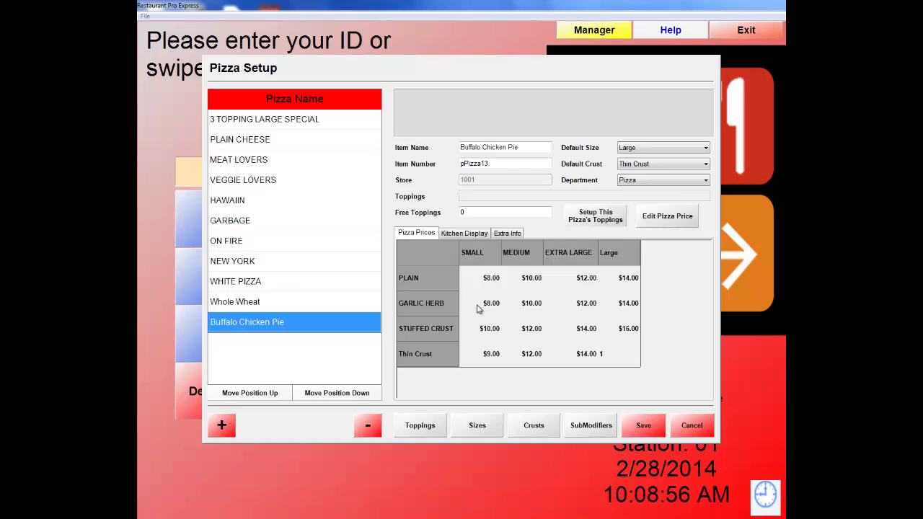
{"action": "type", "text": "6.00"}
{"action": "left_click", "coordinate": [644, 426]}
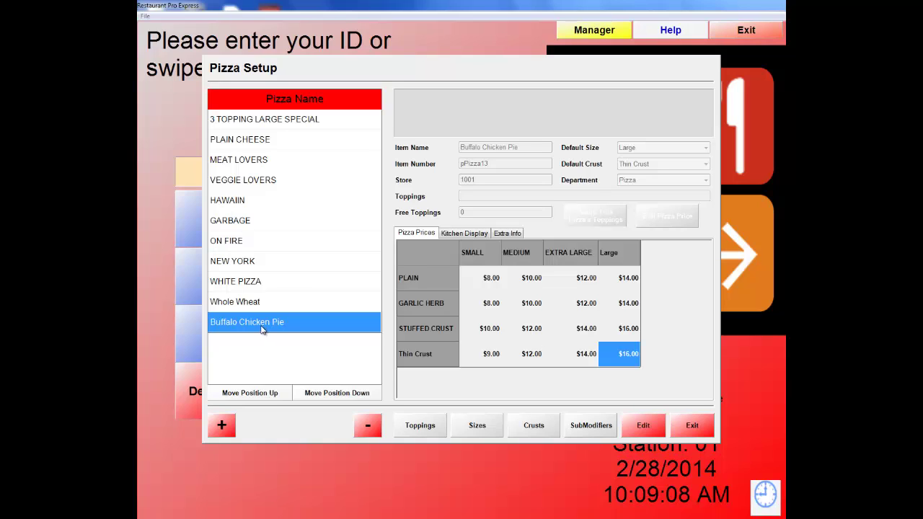
Reopen Buffalo Chicken Pie and set Buffalo Chicken as its whole-pizza default topping.
{"action": "left_click", "coordinate": [652, 426]}
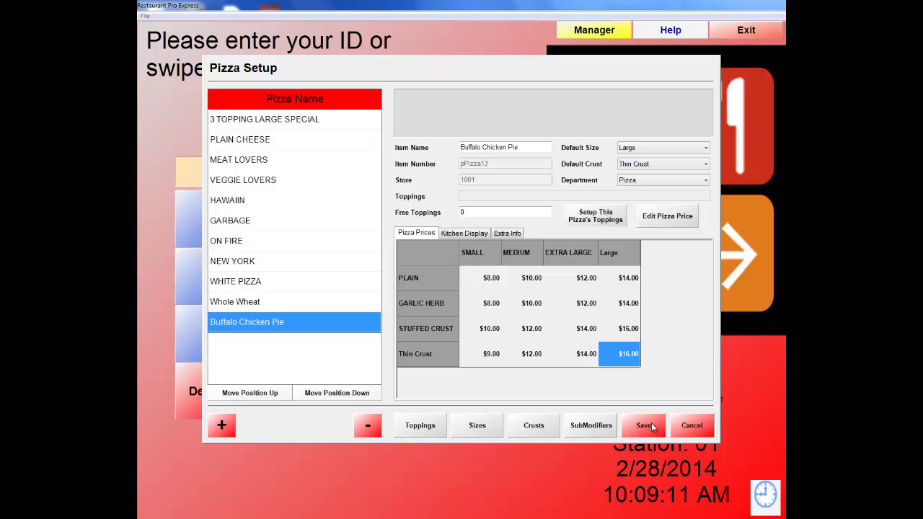
{"action": "left_click", "coordinate": [604, 220]}
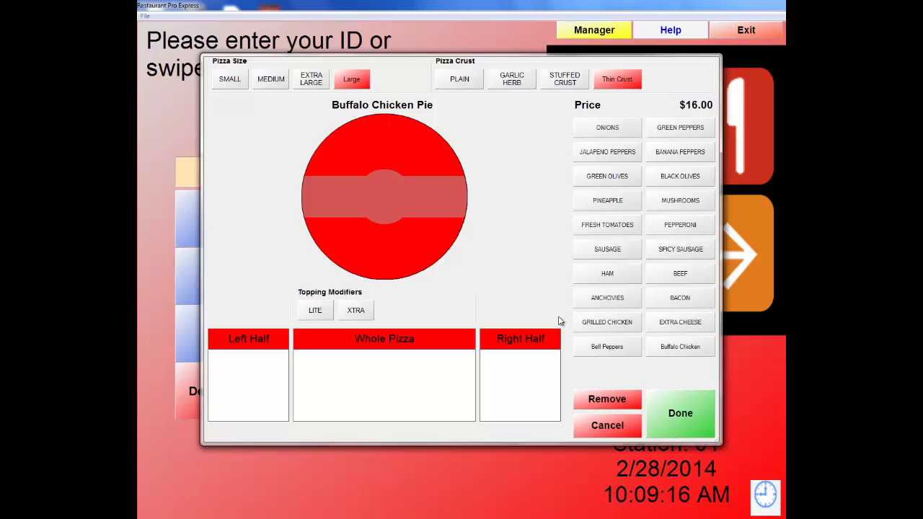
{"action": "left_click", "coordinate": [697, 347]}
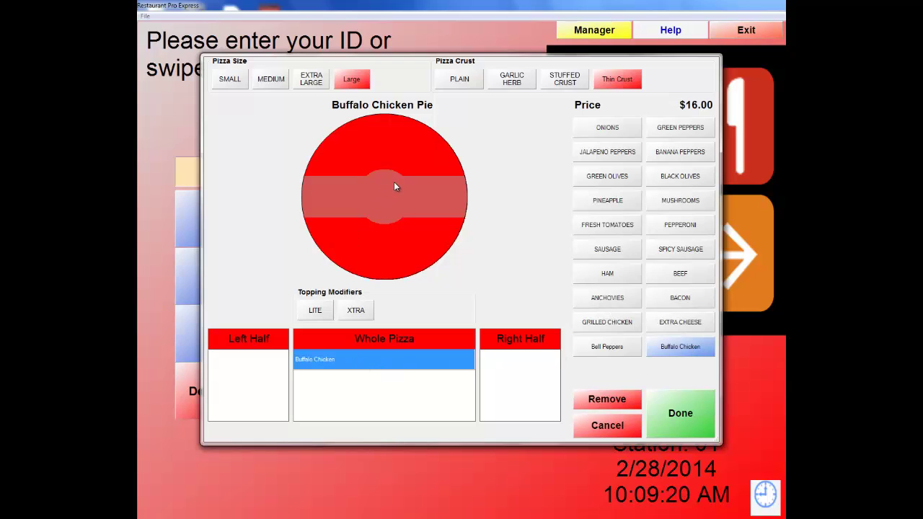
{"action": "left_click", "coordinate": [691, 421]}
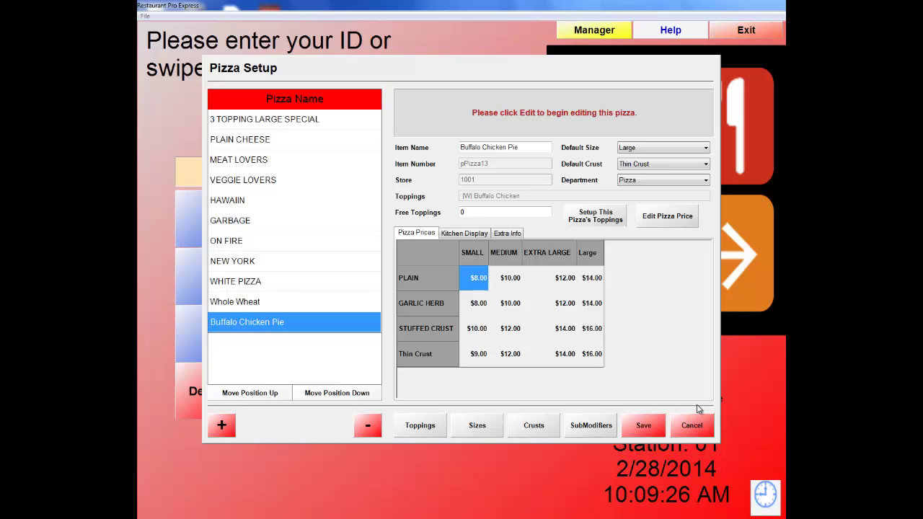
Save the pizza and exit Pizza Setup, Inventory Maintenance and the manager menu.
{"action": "left_click", "coordinate": [649, 423]}
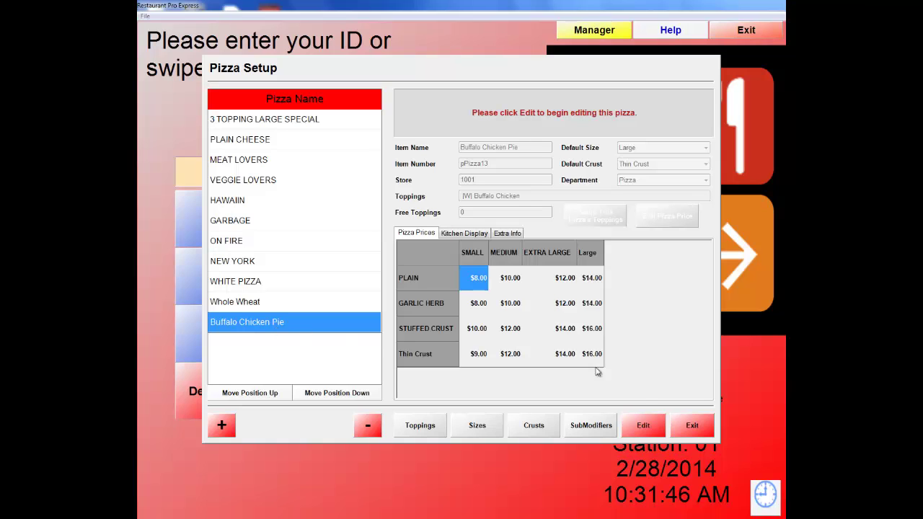
{"action": "left_click", "coordinate": [692, 430]}
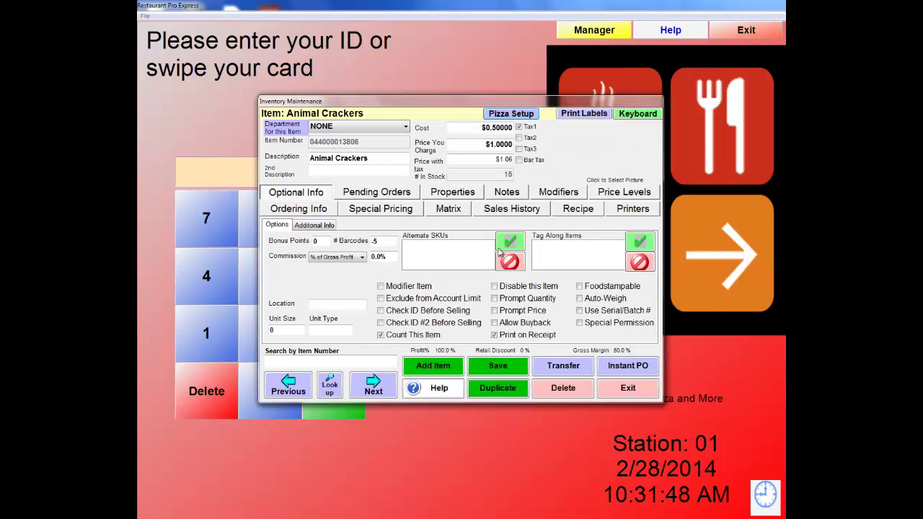
{"action": "left_click", "coordinate": [628, 389]}
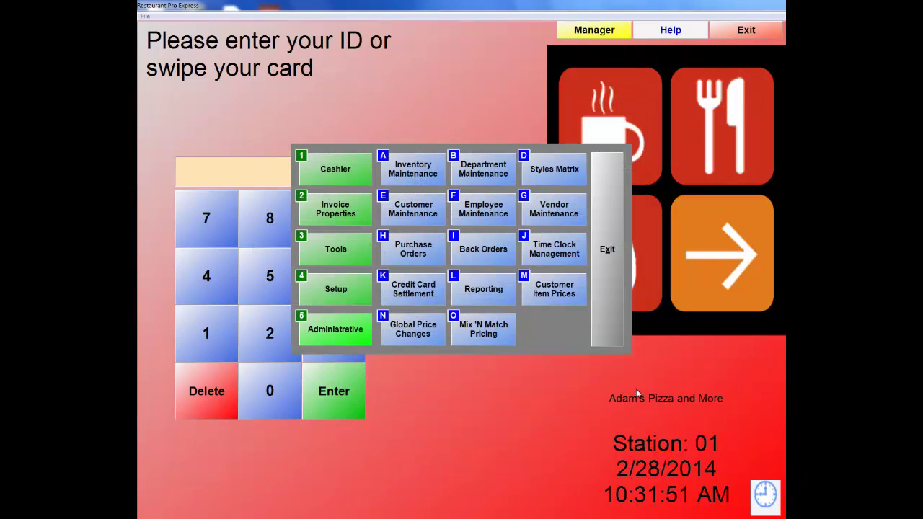
{"action": "left_click", "coordinate": [603, 232]}
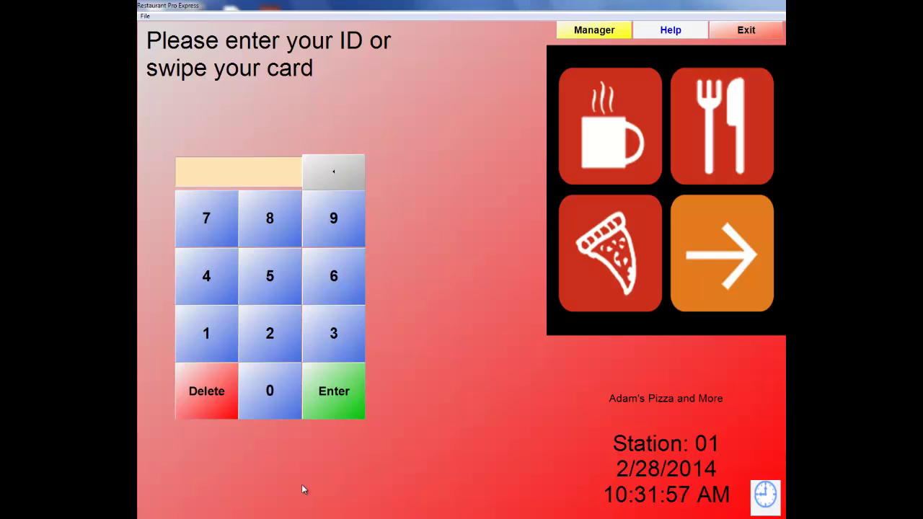
Log back in with the employee ID and password and start a Quick Tab order.
{"action": "key", "text": "Return"}
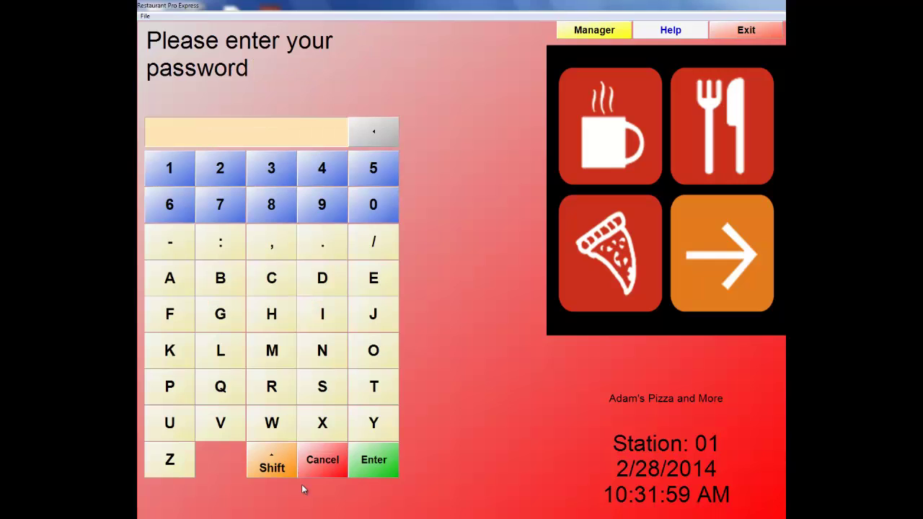
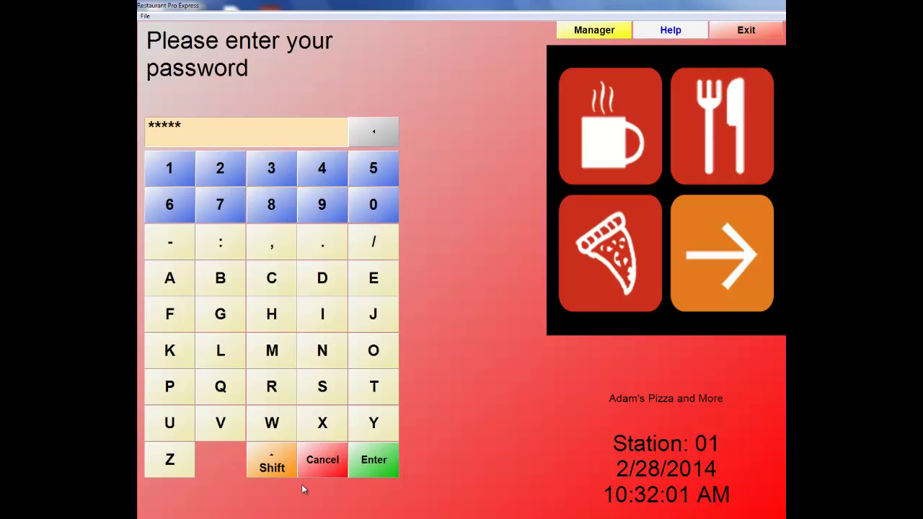
{"action": "key", "text": "Return"}
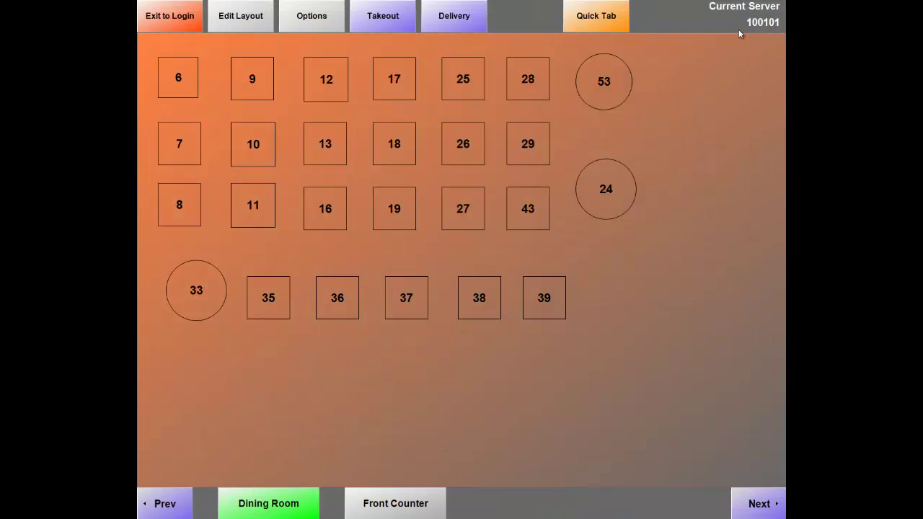
{"action": "left_click", "coordinate": [596, 16]}
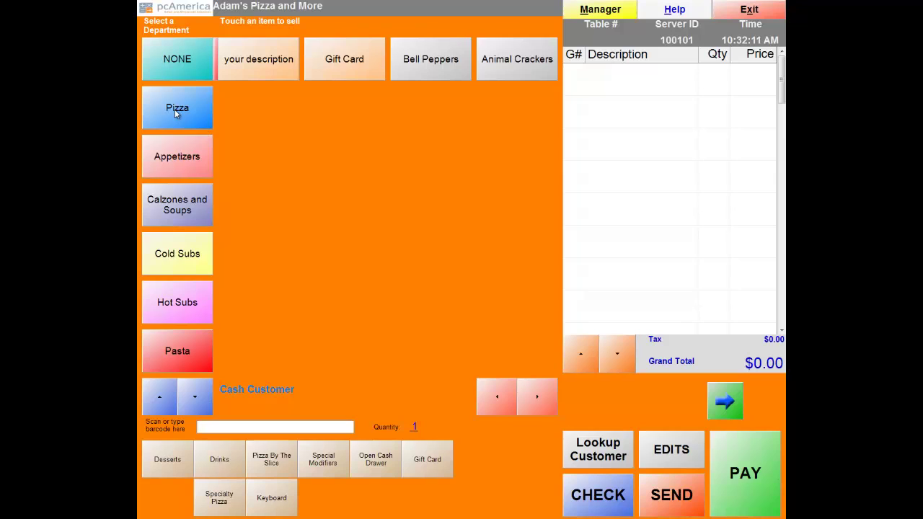
Add a Buffalo Chicken Pie from Pizza, try each size, and settle on Large.
{"action": "left_click", "coordinate": [177, 112]}
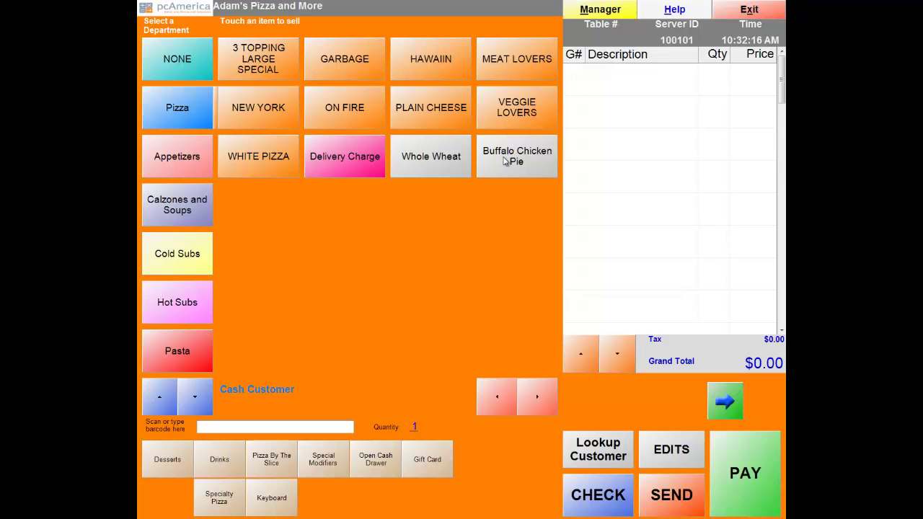
{"action": "left_click", "coordinate": [505, 161]}
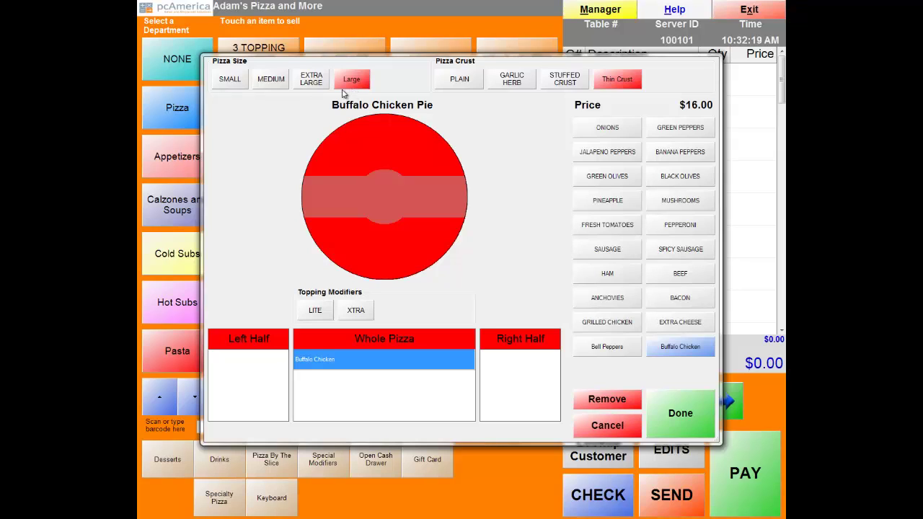
{"action": "left_click", "coordinate": [231, 83]}
{"action": "left_click", "coordinate": [273, 84]}
{"action": "left_click", "coordinate": [306, 85]}
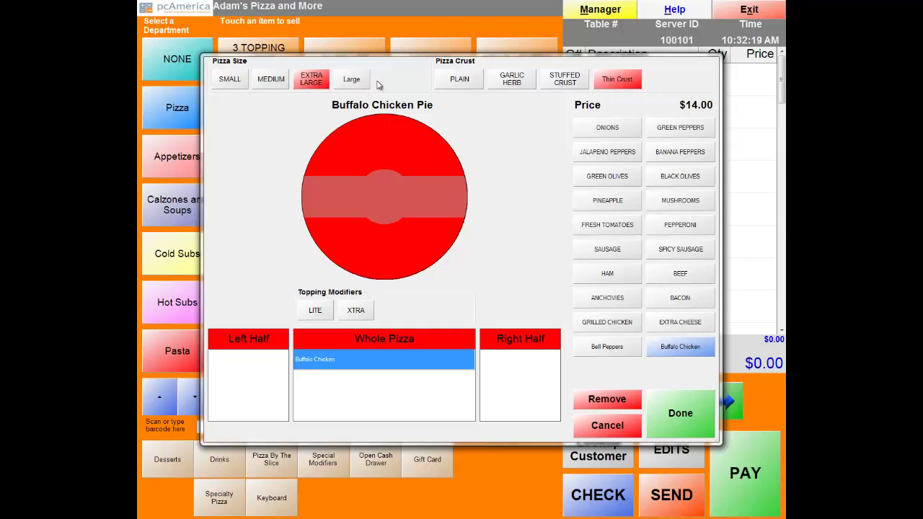
{"action": "left_click", "coordinate": [361, 84]}
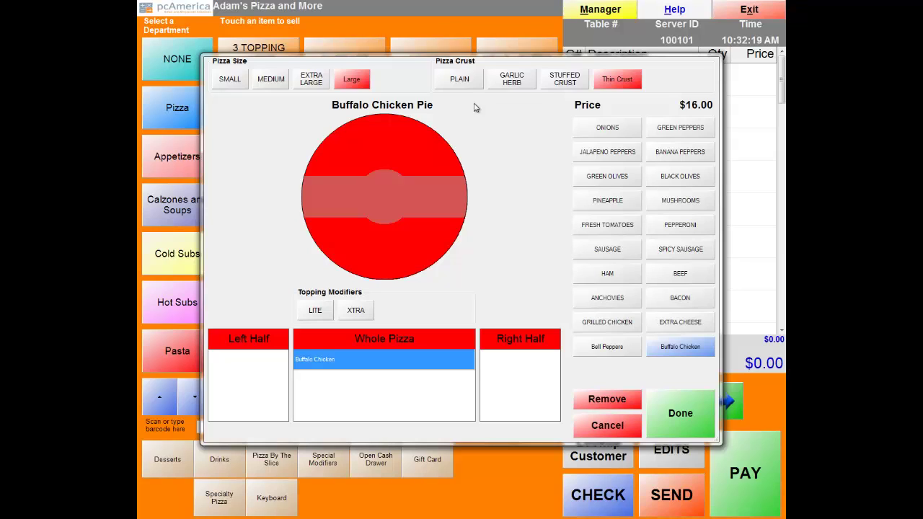
Try the Stuffed, Garlic Herb and Plain crusts, then settle on Thin Crust.
{"action": "left_click", "coordinate": [558, 86]}
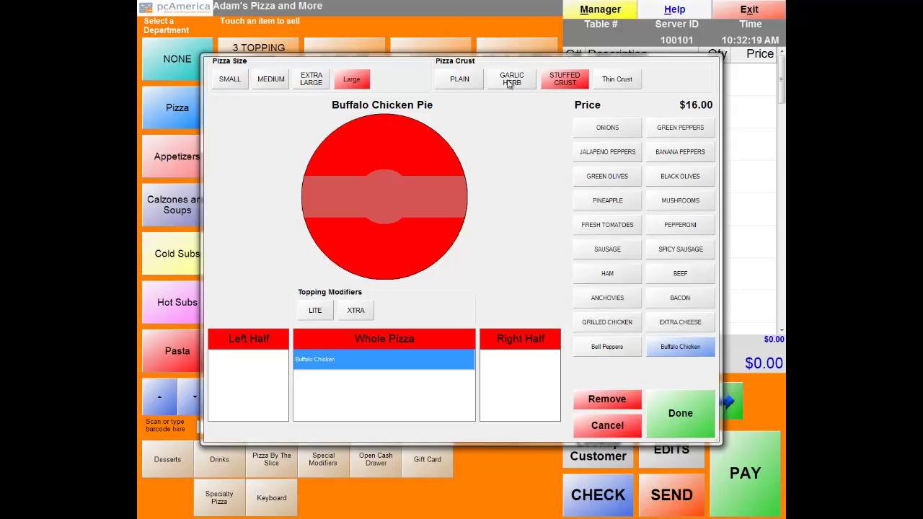
{"action": "left_click", "coordinate": [506, 82]}
{"action": "left_click", "coordinate": [465, 81]}
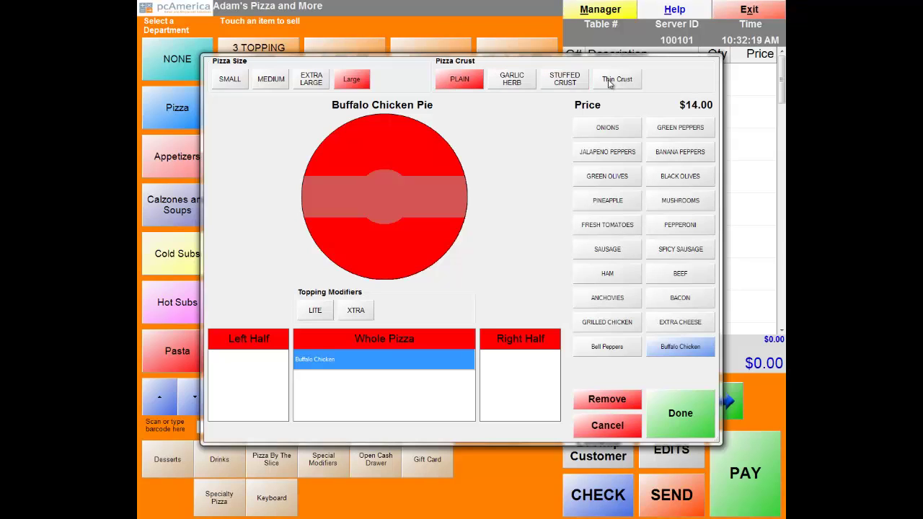
{"action": "left_click", "coordinate": [534, 86]}
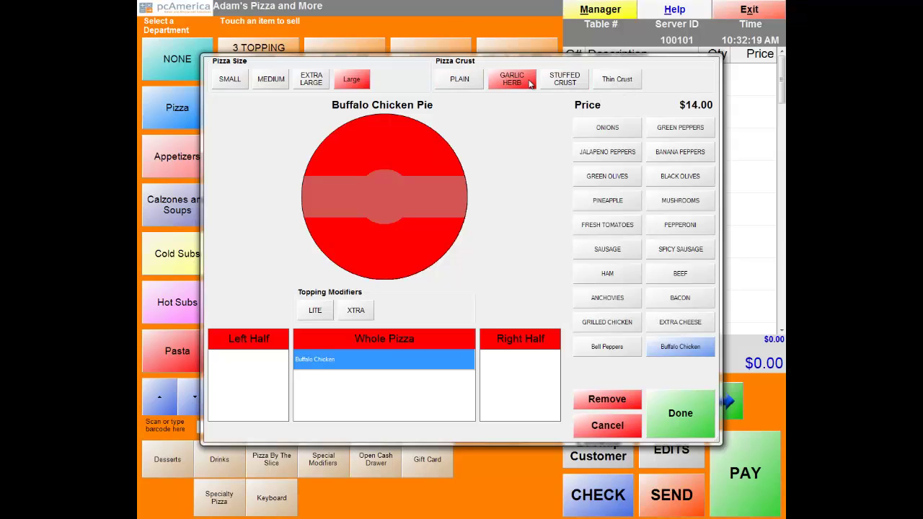
{"action": "left_click", "coordinate": [607, 84]}
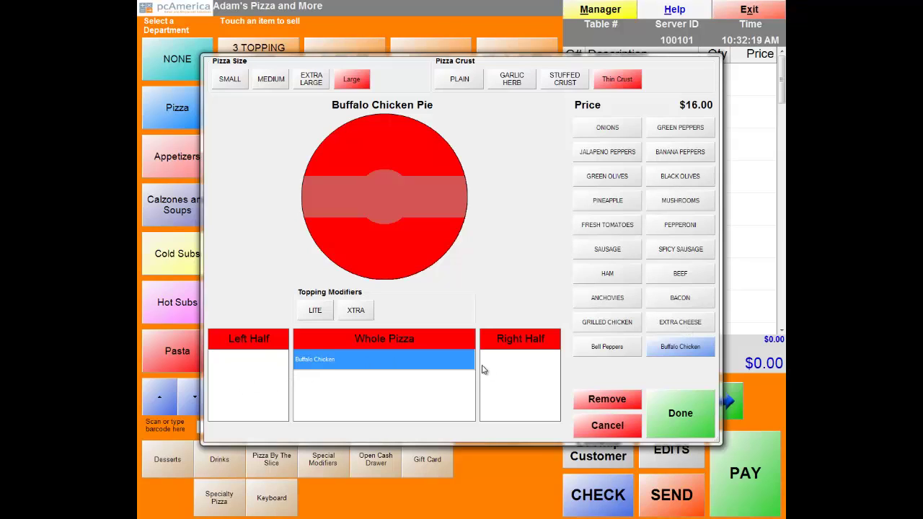
Put Onions and Jalapeno Peppers on the left half, Bacon and Spicy Sausage on the right.
{"action": "left_click", "coordinate": [231, 375]}
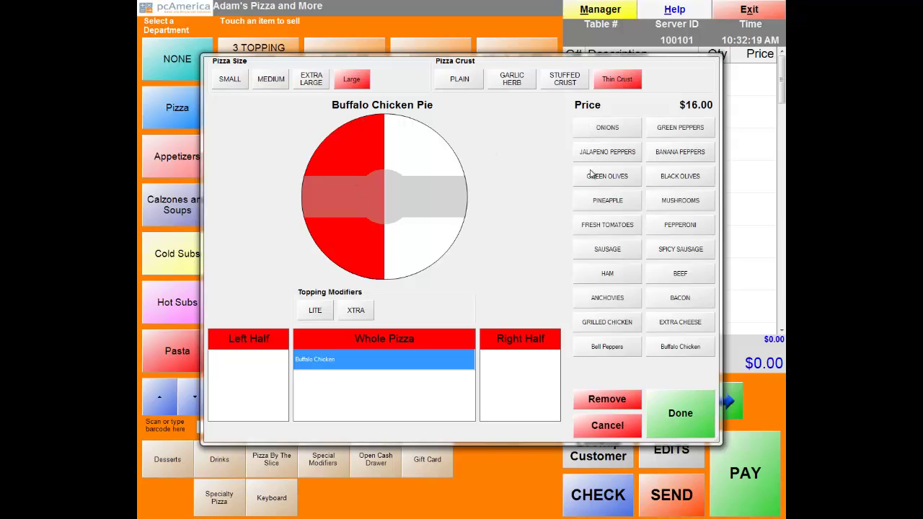
{"action": "left_click", "coordinate": [605, 128]}
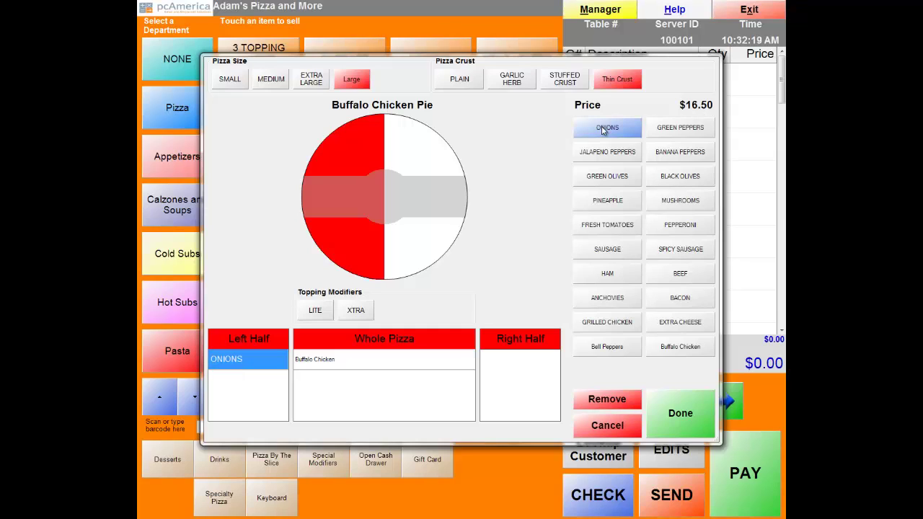
{"action": "left_click", "coordinate": [597, 154]}
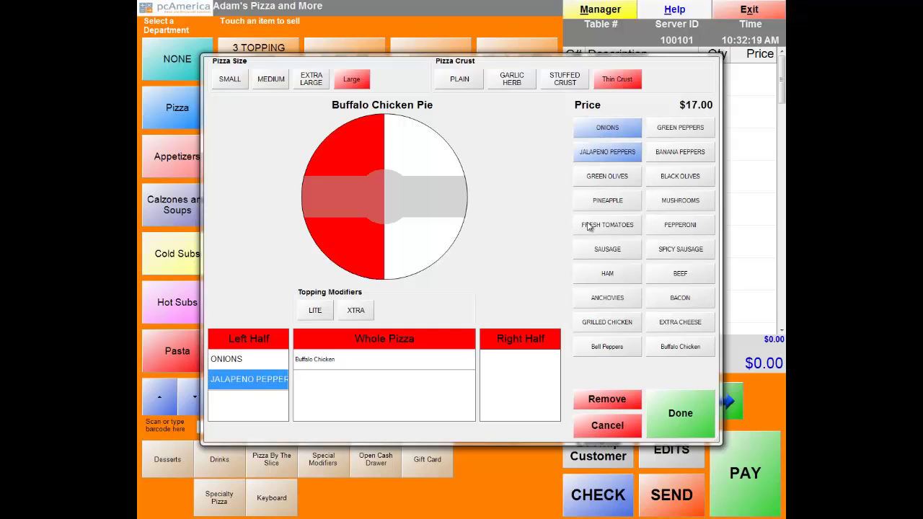
{"action": "left_click", "coordinate": [513, 391]}
{"action": "left_click", "coordinate": [683, 301]}
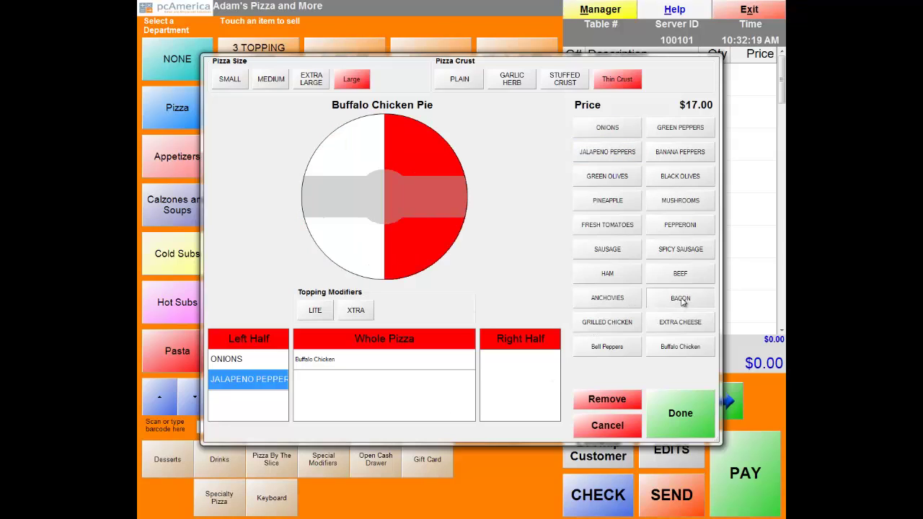
{"action": "left_click", "coordinate": [687, 251]}
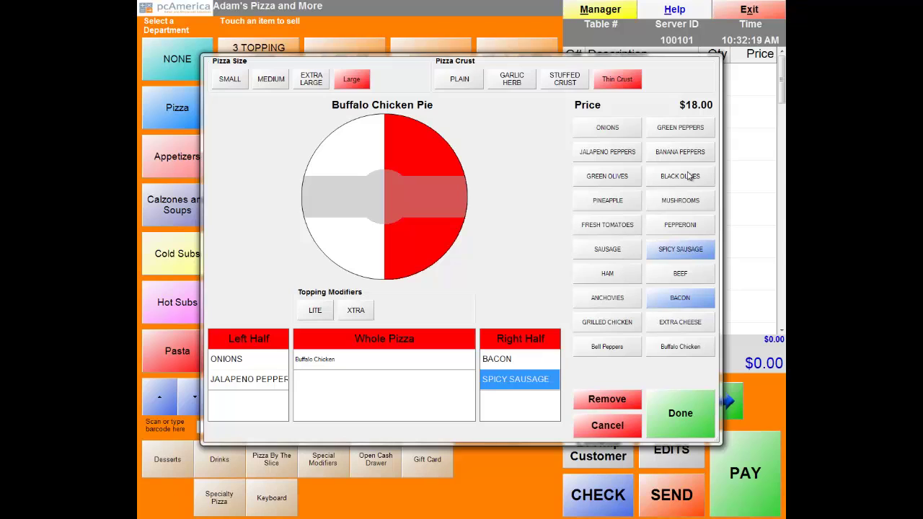
{"action": "left_click", "coordinate": [678, 426]}
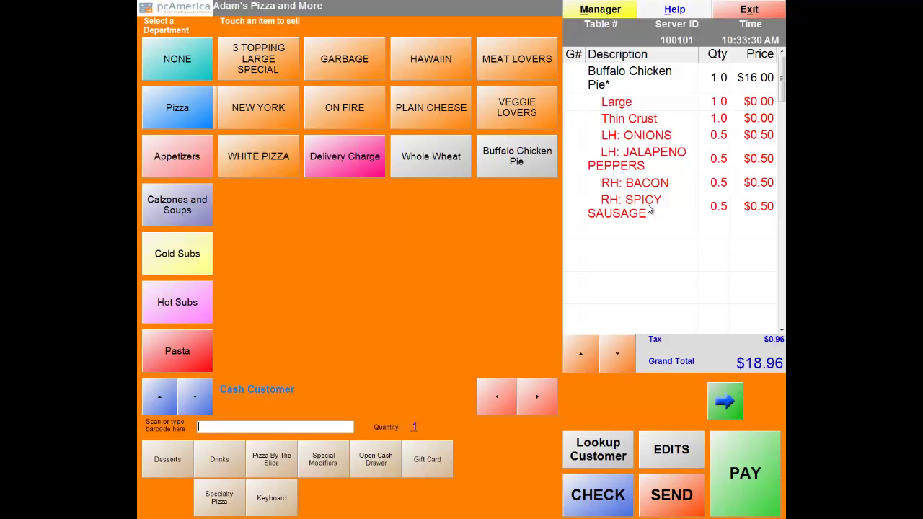
Pay the $18.96 ticket in cash with $0.00 change and answer the receipt prompt.
{"action": "left_click", "coordinate": [729, 447]}
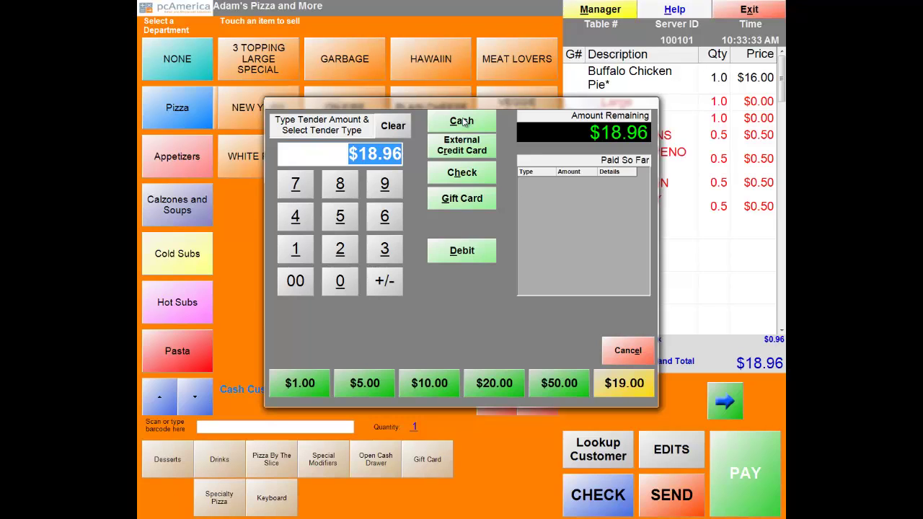
{"action": "left_click", "coordinate": [462, 121]}
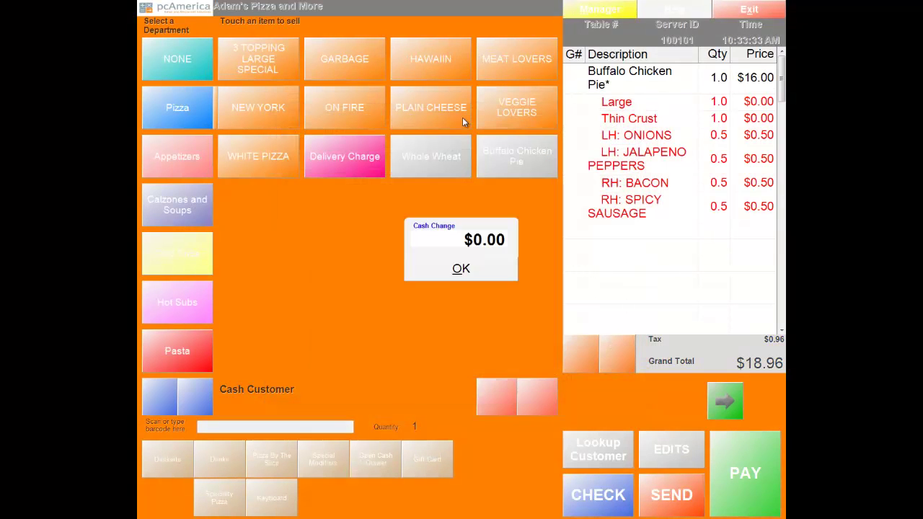
{"action": "left_click", "coordinate": [464, 277]}
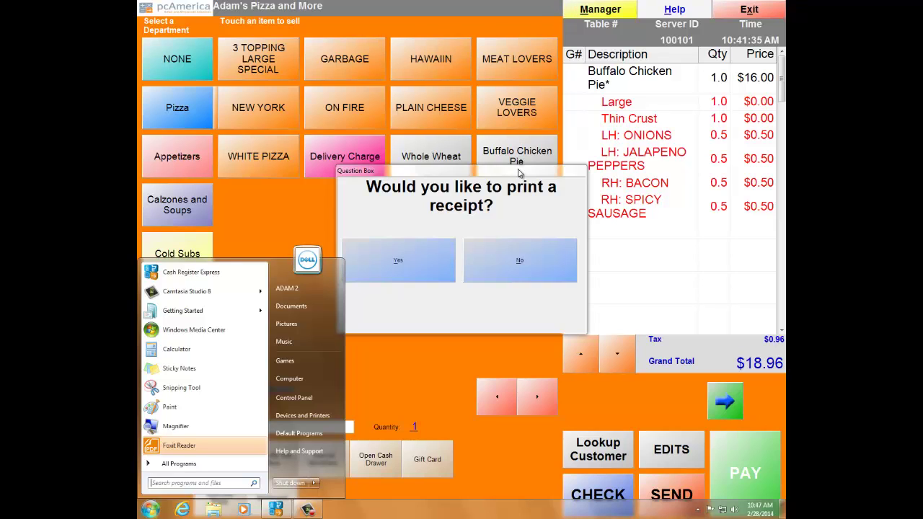
{"action": "left_click", "coordinate": [517, 274]}
{"action": "left_click", "coordinate": [515, 269]}
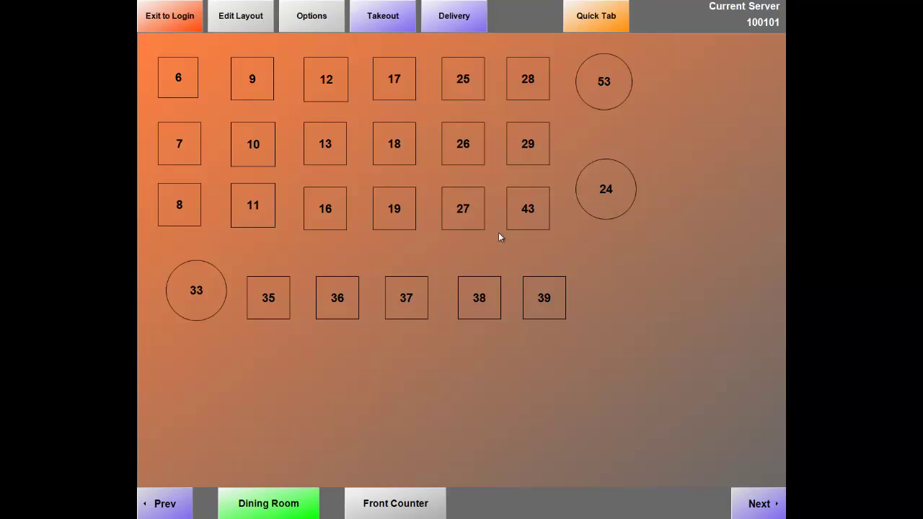
Open Employee Maintenance from the Options menu's Administrative section.
{"action": "left_click", "coordinate": [321, 27]}
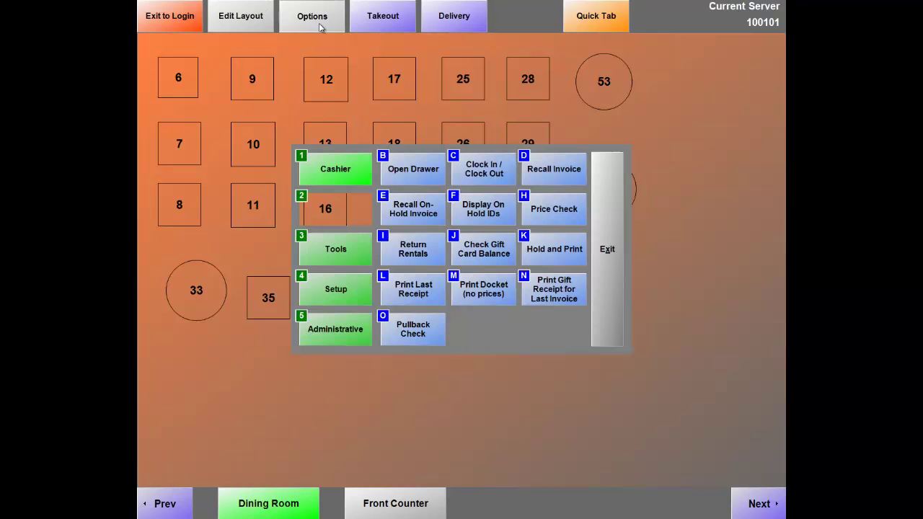
{"action": "left_click", "coordinate": [324, 339]}
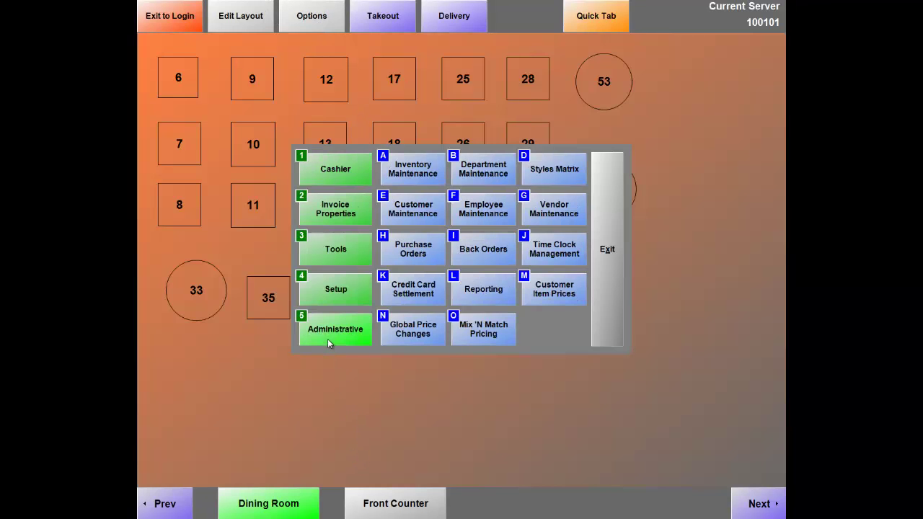
{"action": "left_click", "coordinate": [477, 214]}
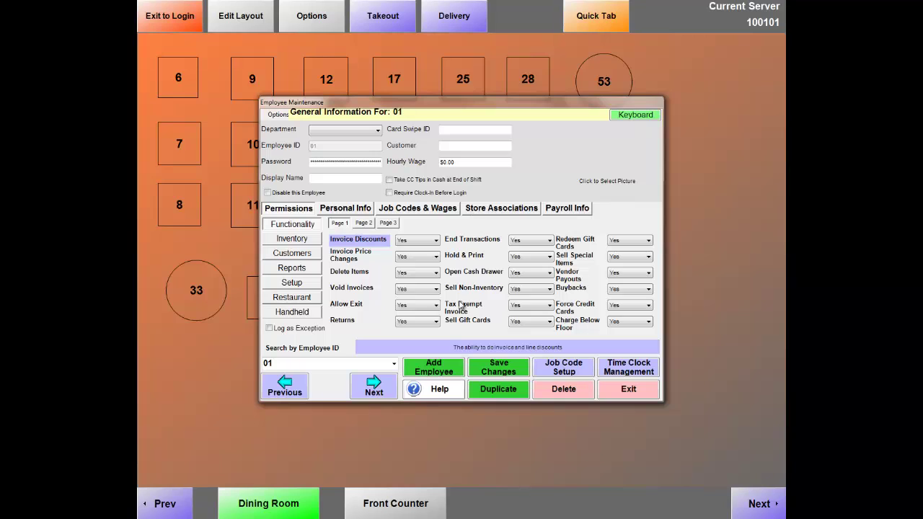
Add a new employee, entering the employee ID, password and display name.
{"action": "left_click", "coordinate": [437, 370]}
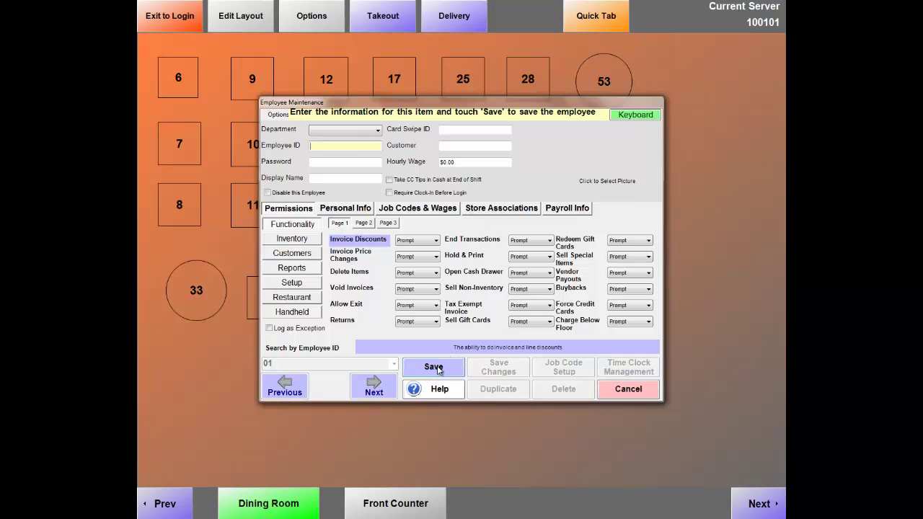
{"action": "key", "text": "Tab"}
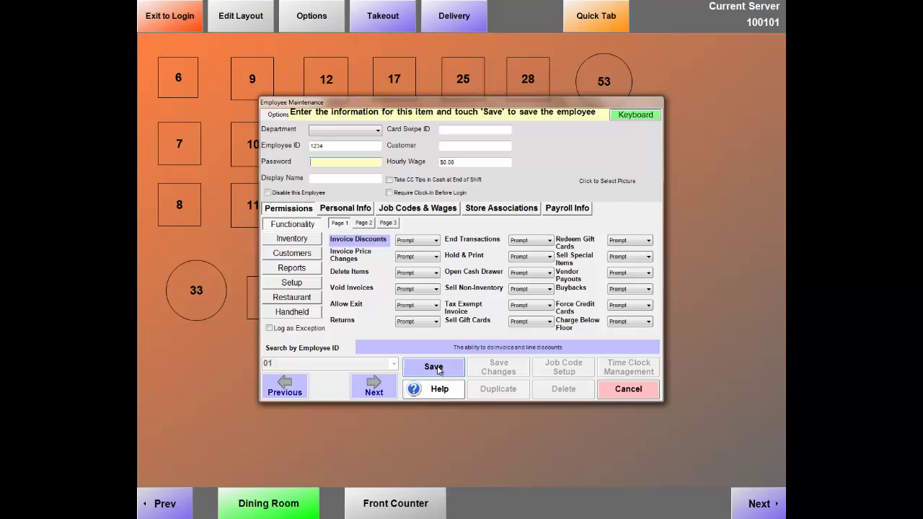
{"action": "left_click", "coordinate": [313, 178]}
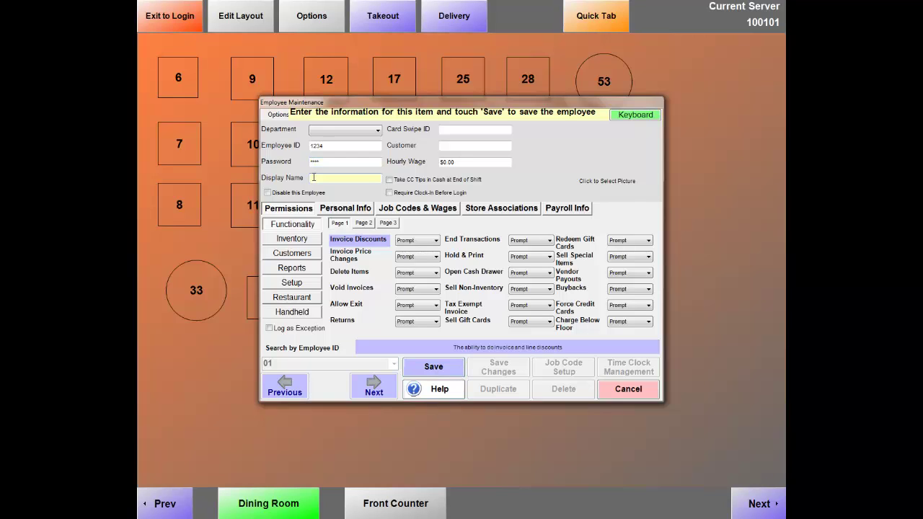
{"action": "type", "text": "Adam"}
{"action": "left_click", "coordinate": [364, 224]}
{"action": "left_click", "coordinate": [387, 224]}
{"action": "left_click", "coordinate": [342, 224]}
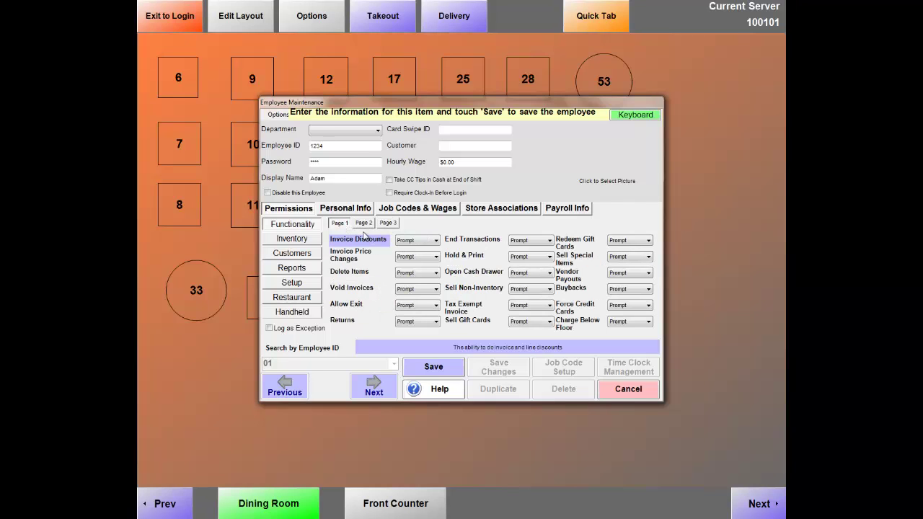
{"action": "left_click", "coordinate": [435, 241]}
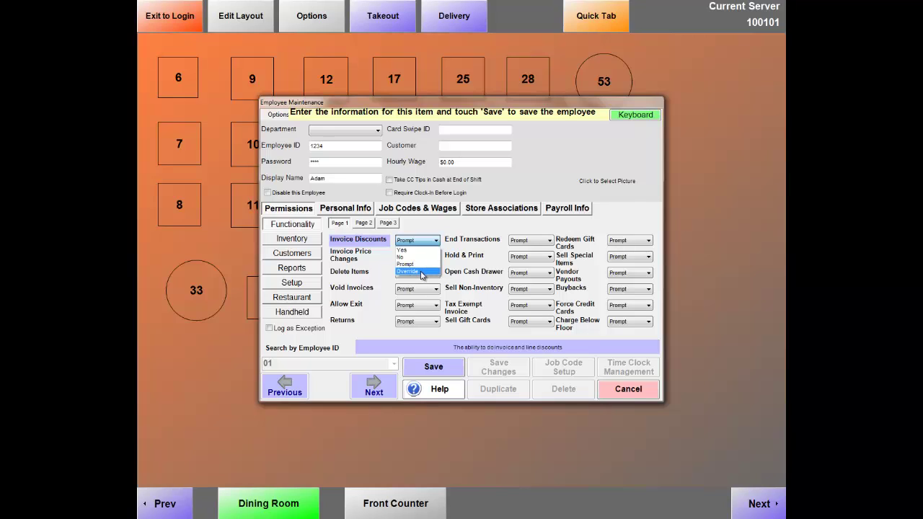
{"action": "left_click", "coordinate": [354, 245]}
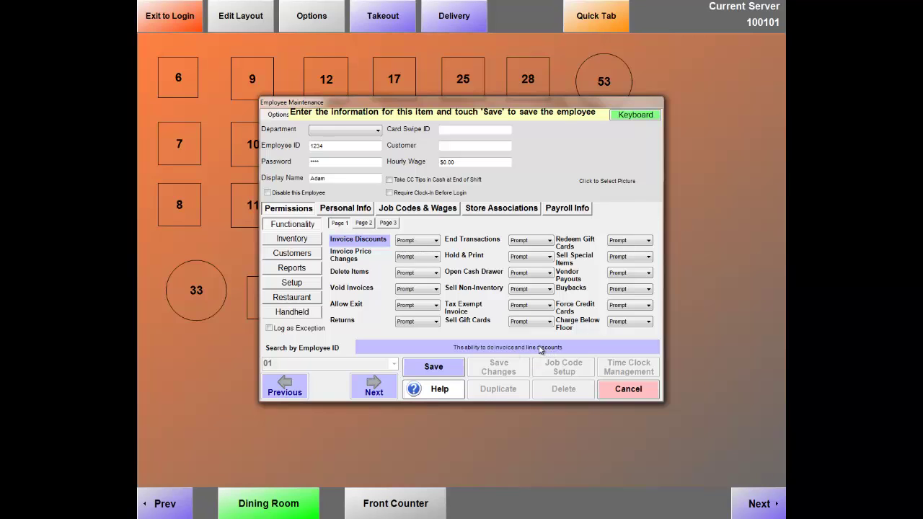
{"action": "left_click", "coordinate": [353, 258]}
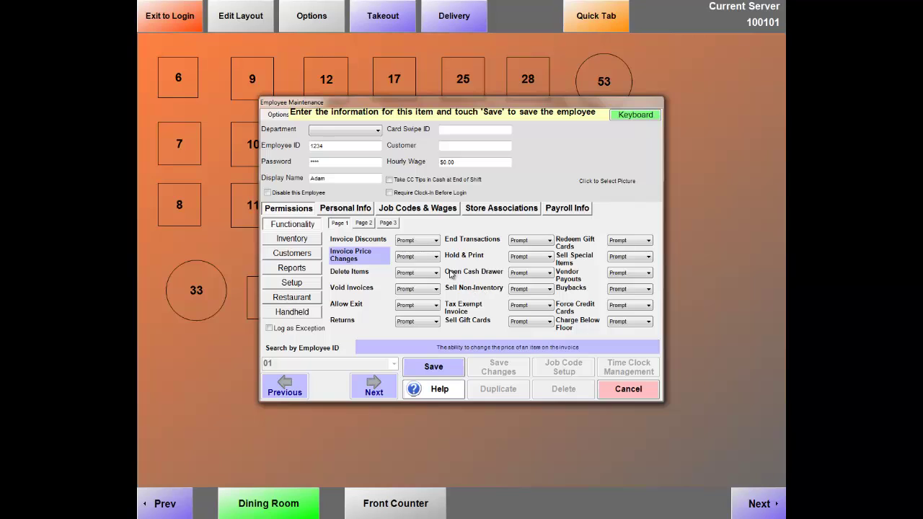
{"action": "left_click", "coordinate": [364, 242]}
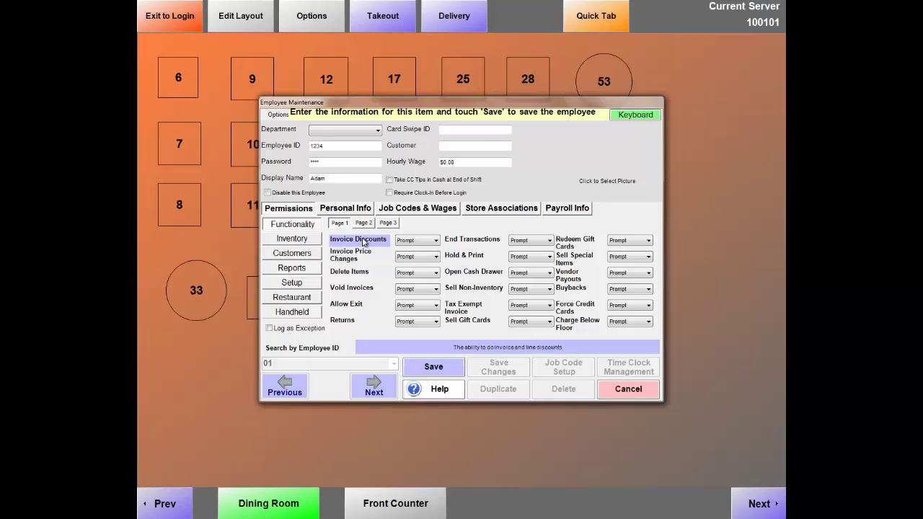
Set Invoice Discounts, Invoice Price Changes, Delete Items and Void Invoices to Yes.
{"action": "left_click", "coordinate": [364, 242]}
{"action": "key", "text": "Tab"}
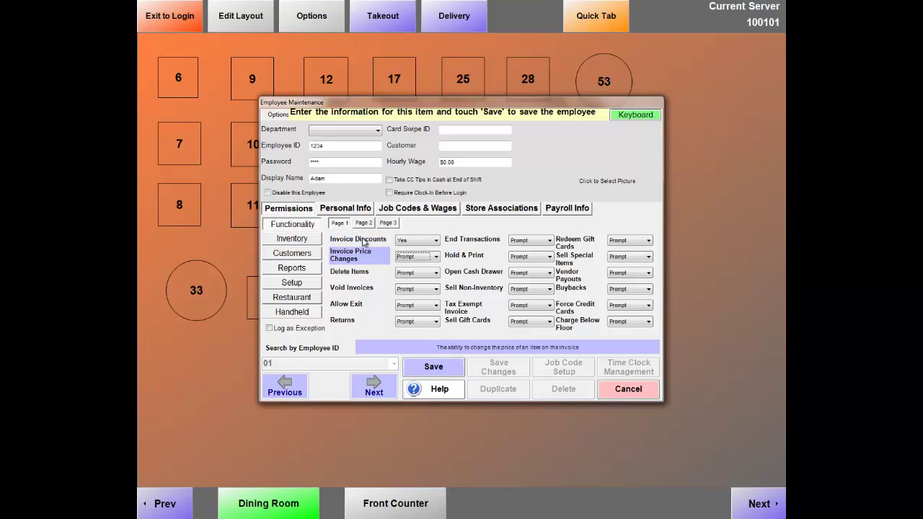
{"action": "left_click", "coordinate": [353, 276]}
{"action": "key", "text": "y"}
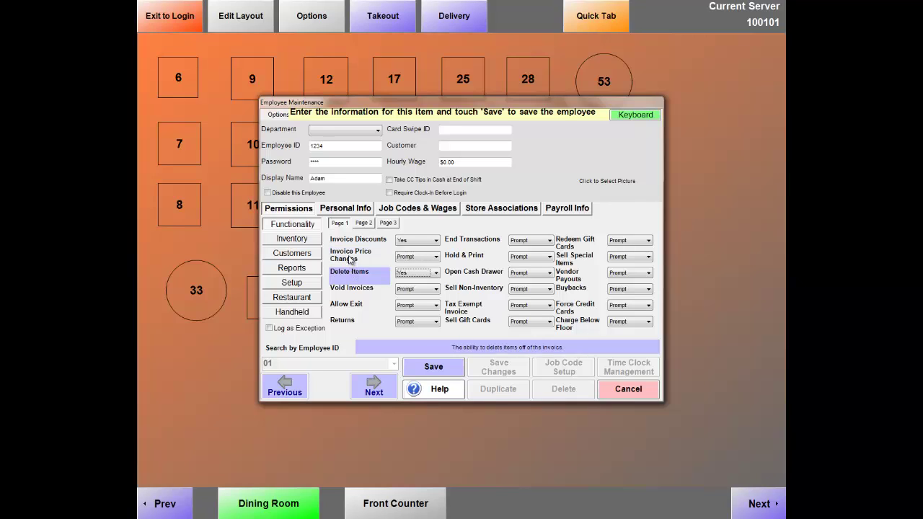
{"action": "left_click", "coordinate": [349, 256]}
{"action": "key", "text": "y"}
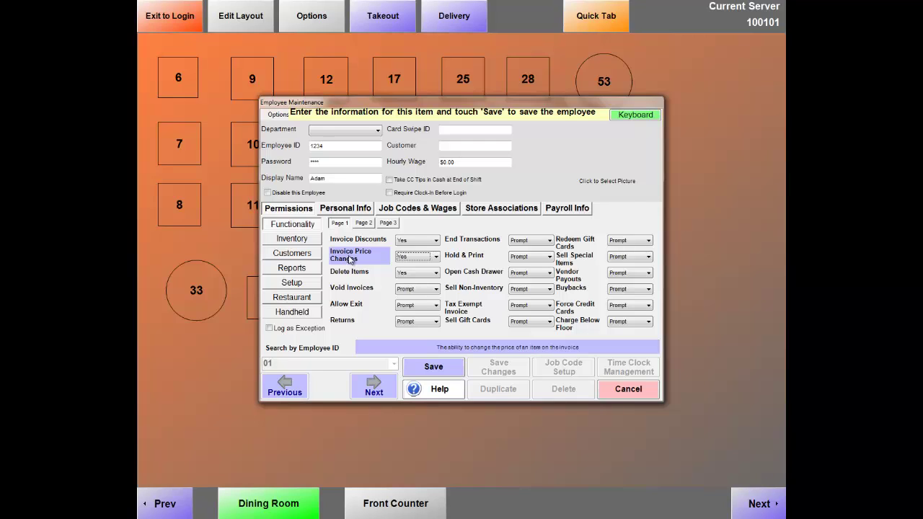
{"action": "key", "text": "Tab"}
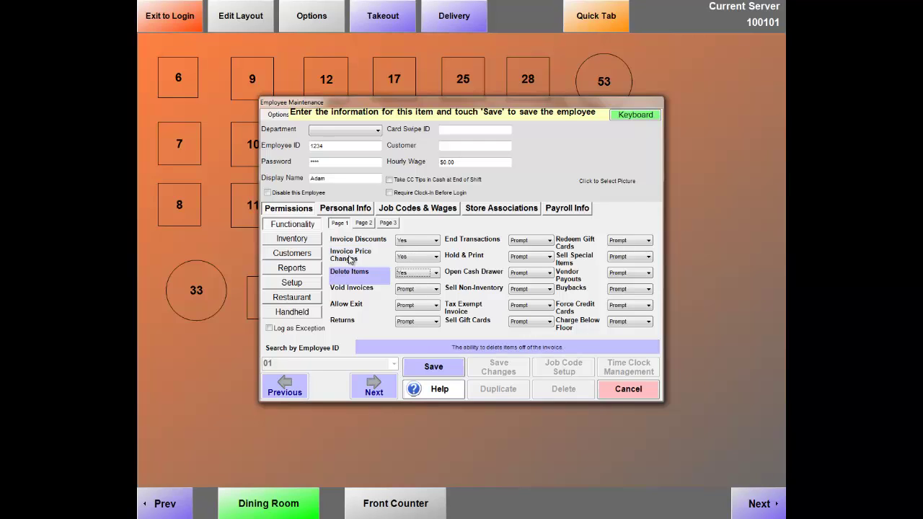
{"action": "key", "text": "Tab"}
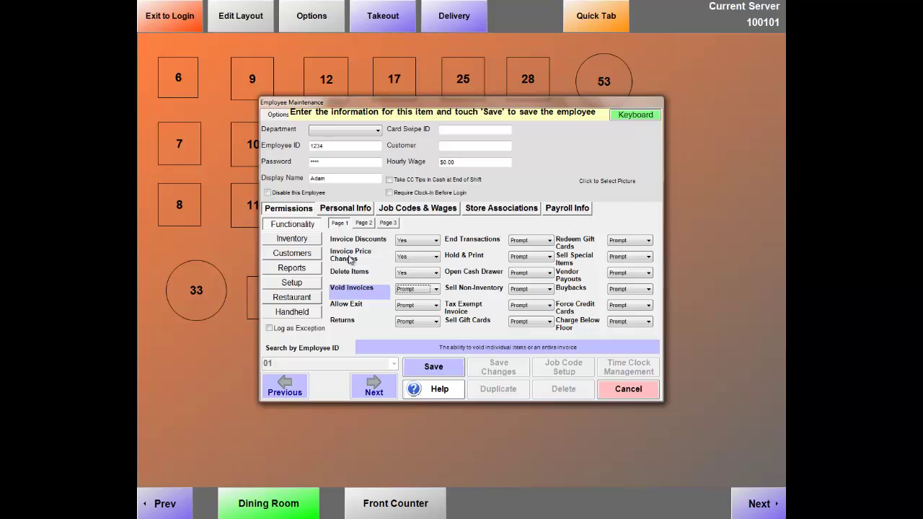
{"action": "key", "text": "y"}
Set the remaining Page 1 permissions, through Sell Gift Cards, to Yes.
{"action": "key", "text": "Tab"}
{"action": "key", "text": "y"}
{"action": "key", "text": "Tab"}
{"action": "key", "text": "y"}
{"action": "key", "text": "Tab"}
{"action": "key", "text": "y"}
{"action": "key", "text": "Tab"}
{"action": "key", "text": "y"}
{"action": "key", "text": "Tab"}
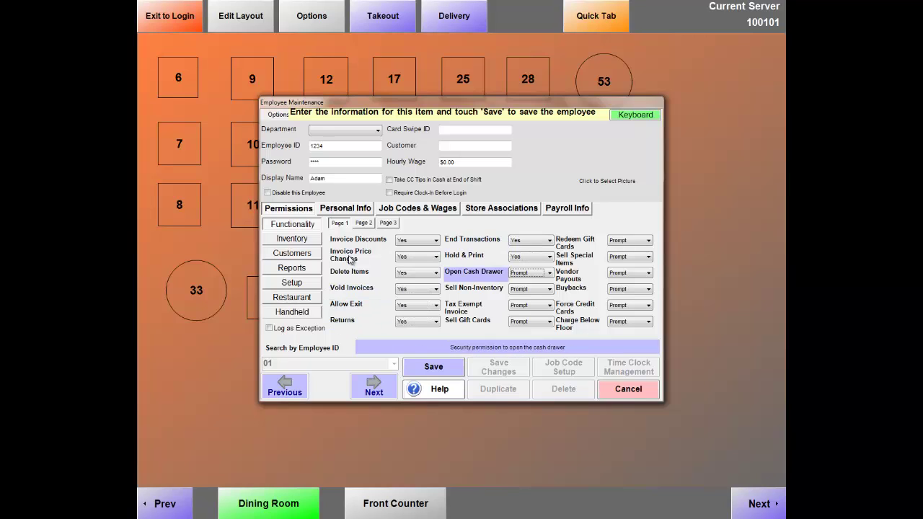
{"action": "key", "text": "y"}
{"action": "key", "text": "Tab"}
{"action": "key", "text": "y"}
{"action": "key", "text": "Tab"}
{"action": "key", "text": "y"}
{"action": "key", "text": "Tab"}
{"action": "key", "text": "y"}
{"action": "key", "text": "Tab"}
{"action": "key", "text": "y"}
{"action": "key", "text": "Tab"}
{"action": "key", "text": "y"}
{"action": "key", "text": "Tab"}
{"action": "key", "text": "y"}
{"action": "key", "text": "Tab"}
{"action": "key", "text": "y"}
{"action": "key", "text": "Tab"}
{"action": "key", "text": "y"}
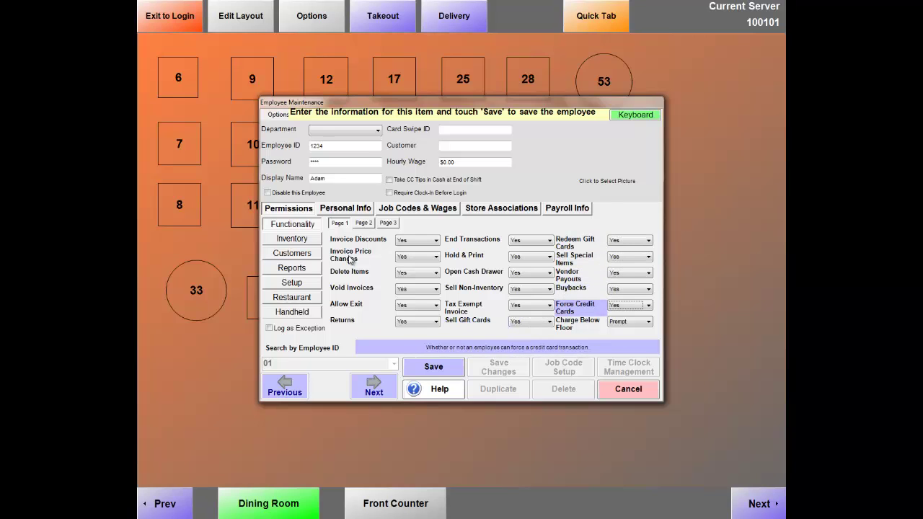
{"action": "key", "text": "Tab"}
{"action": "key", "text": "y"}
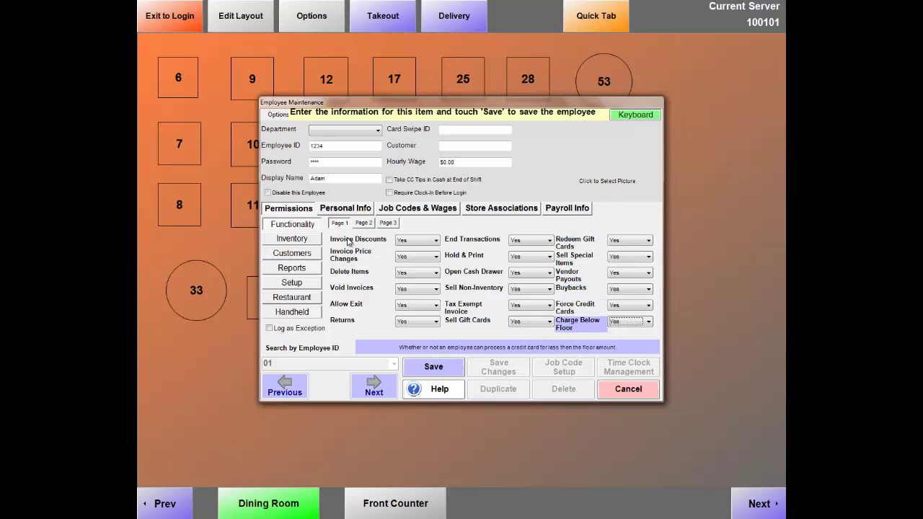
Set Page 2 permissions, Cash Alert Override through Buyback/Trade Above Default, to Yes.
{"action": "left_click", "coordinate": [365, 226]}
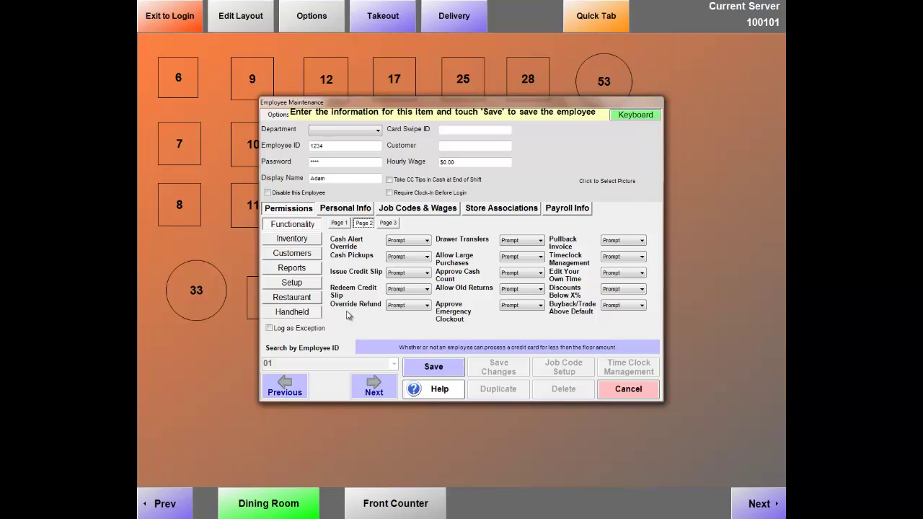
{"action": "left_click", "coordinate": [354, 243]}
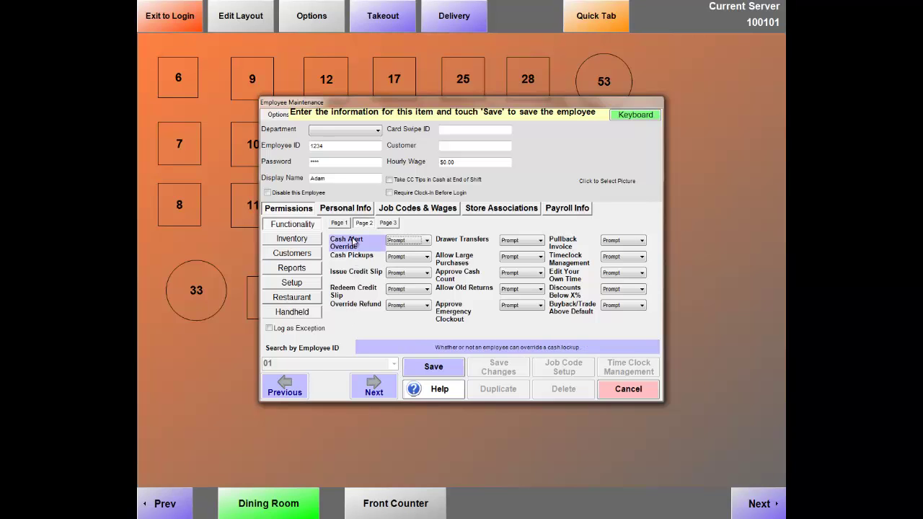
{"action": "key", "text": "y"}
{"action": "key", "text": "Tab"}
{"action": "key", "text": "y"}
{"action": "key", "text": "Tab"}
{"action": "key", "text": "y"}
{"action": "key", "text": "Tab"}
{"action": "key", "text": "y"}
{"action": "key", "text": "Tab"}
{"action": "key", "text": "y"}
{"action": "key", "text": "Tab"}
{"action": "key", "text": "y"}
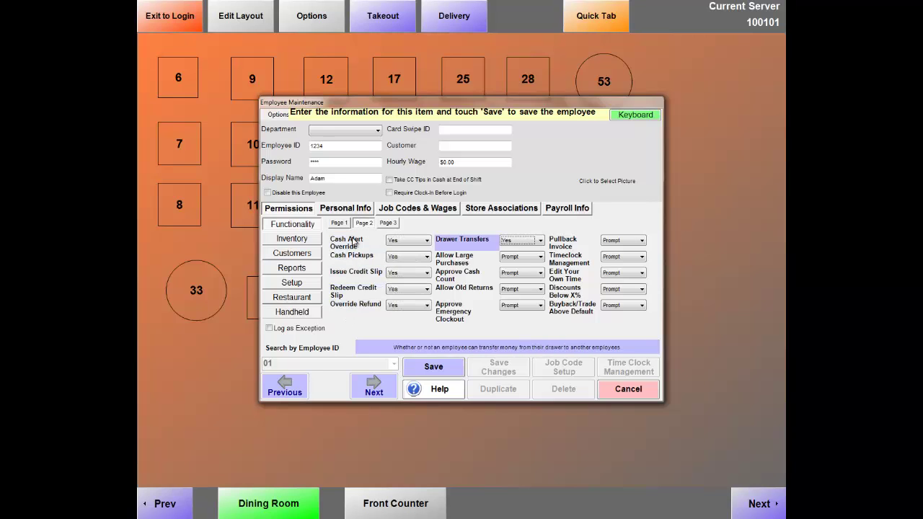
{"action": "key", "text": "Tab"}
{"action": "key", "text": "y"}
{"action": "key", "text": "Tab"}
{"action": "key", "text": "y"}
{"action": "key", "text": "Tab"}
{"action": "key", "text": "y"}
{"action": "key", "text": "Tab"}
{"action": "key", "text": "y"}
{"action": "key", "text": "Tab"}
{"action": "key", "text": "y"}
{"action": "key", "text": "Tab"}
{"action": "key", "text": "Up"}
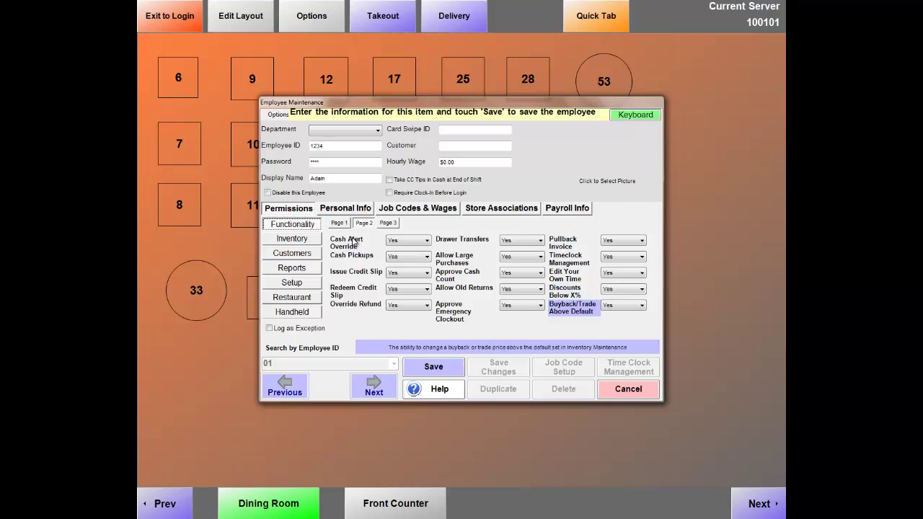
Set Page 3 permissions, from Delete Sent Items down to Reprint Receipt, to Yes.
{"action": "left_click", "coordinate": [390, 225]}
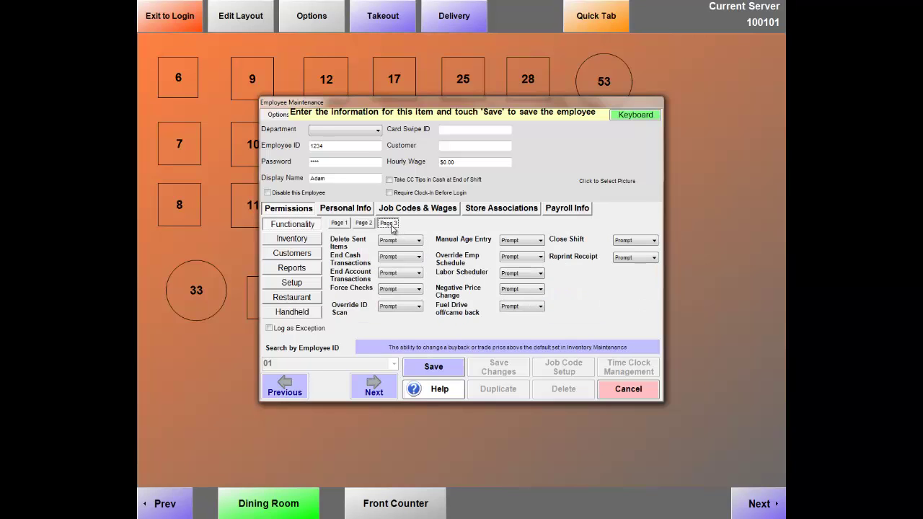
{"action": "left_click", "coordinate": [349, 244]}
{"action": "key", "text": "Tab"}
{"action": "key", "text": "Up"}
{"action": "key", "text": "Tab"}
{"action": "key", "text": "Up"}
{"action": "key", "text": "Tab"}
{"action": "key", "text": "Up"}
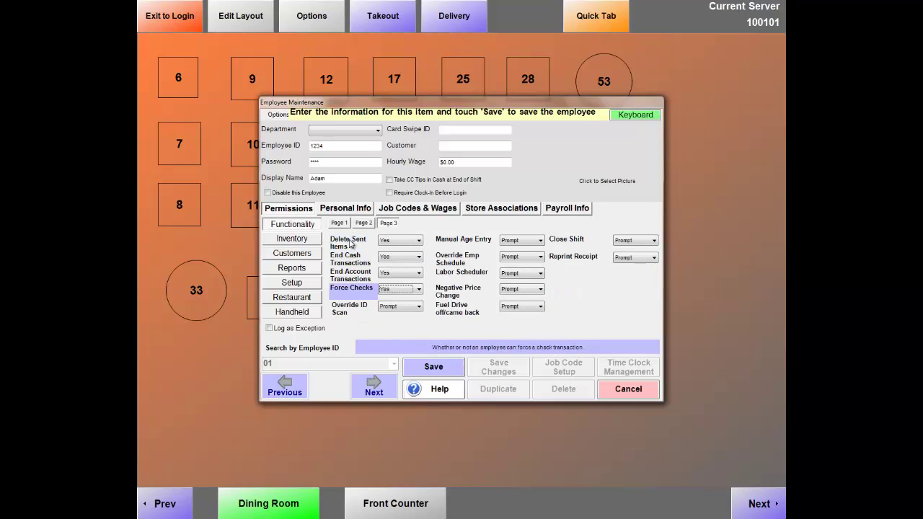
{"action": "key", "text": "Tab"}
{"action": "key", "text": "Up"}
{"action": "key", "text": "Tab"}
{"action": "key", "text": "Up"}
{"action": "key", "text": "Tab"}
{"action": "key", "text": "Up"}
{"action": "key", "text": "Tab"}
{"action": "key", "text": "Up"}
{"action": "key", "text": "Tab"}
{"action": "key", "text": "Up"}
{"action": "key", "text": "Tab"}
{"action": "key", "text": "Up"}
{"action": "key", "text": "Tab"}
{"action": "key", "text": "Up"}
{"action": "key", "text": "Tab"}
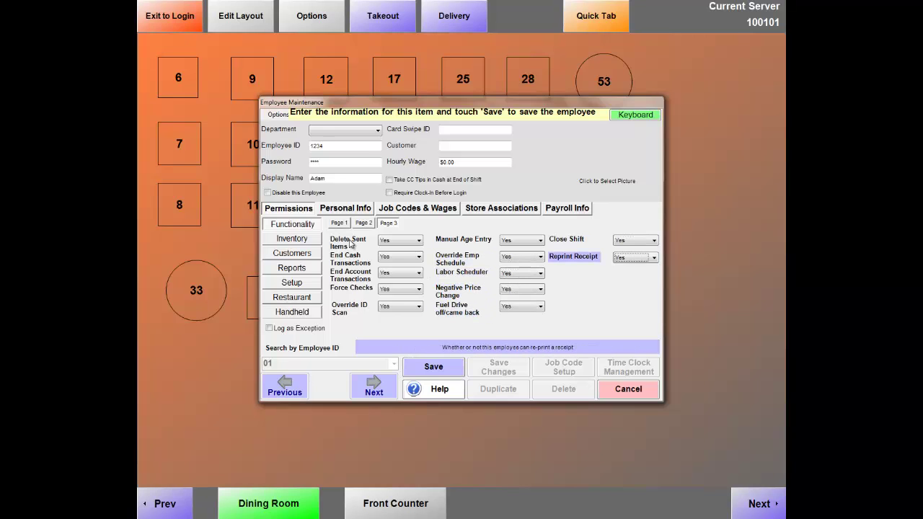
Set every Inventory permission, through View Inventory, to Yes.
{"action": "left_click", "coordinate": [304, 241]}
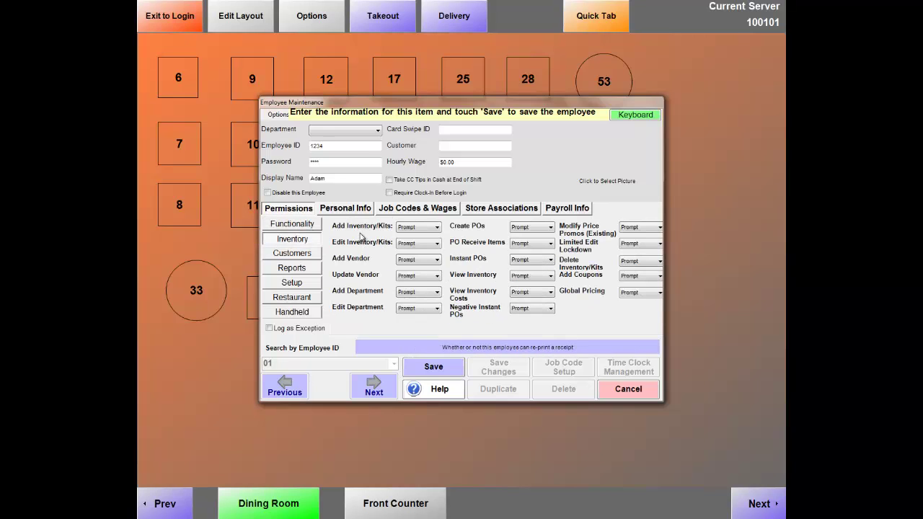
{"action": "left_click", "coordinate": [360, 228]}
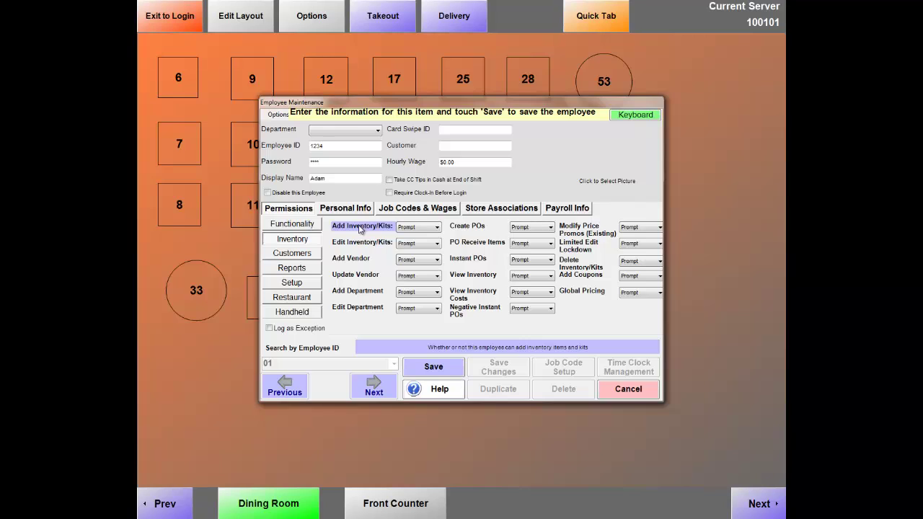
{"action": "key", "text": "Tab"}
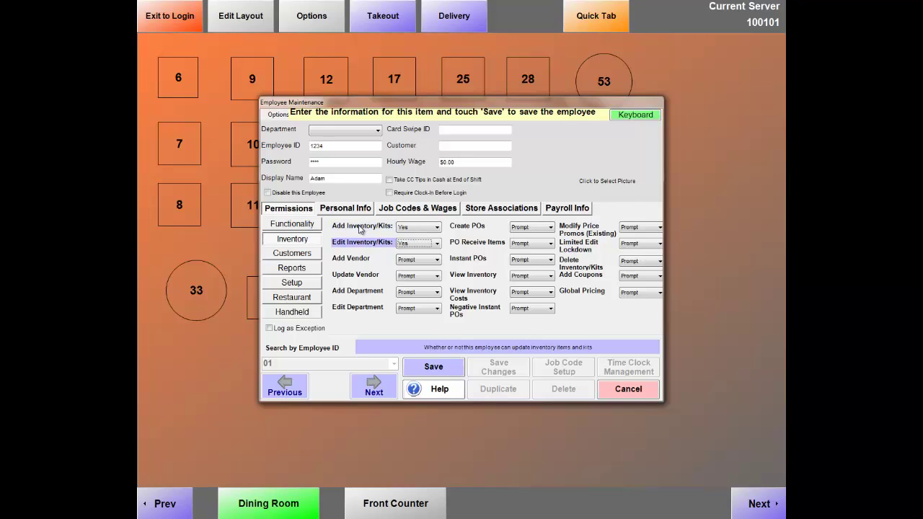
{"action": "key", "text": "Tab"}
{"action": "key", "text": "Tab"}
{"action": "key", "text": "y"}
{"action": "key", "text": "Tab"}
{"action": "key", "text": "y"}
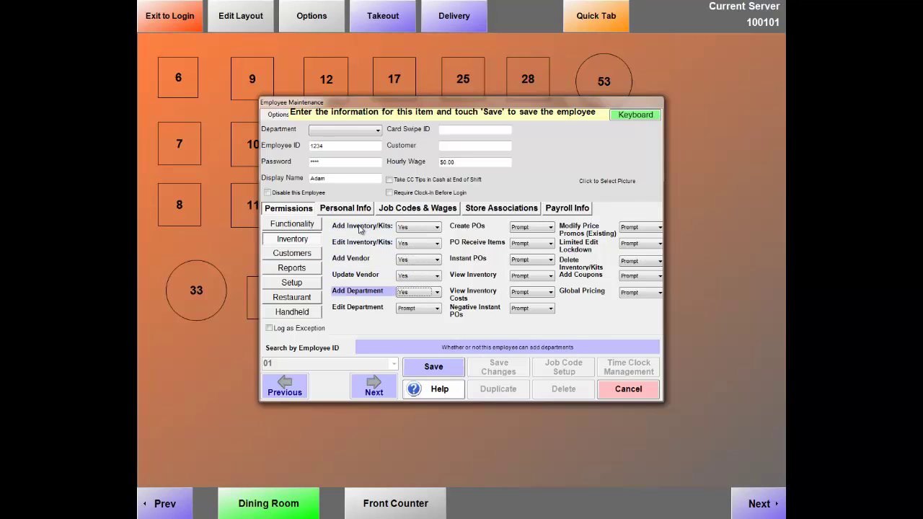
{"action": "key", "text": "Tab"}
{"action": "key", "text": "y"}
{"action": "key", "text": "Tab"}
{"action": "key", "text": "y"}
{"action": "key", "text": "Tab"}
{"action": "key", "text": "y"}
{"action": "key", "text": "Tab"}
{"action": "key", "text": "y"}
{"action": "key", "text": "Tab"}
{"action": "key", "text": "y"}
{"action": "key", "text": "Tab"}
{"action": "key", "text": "y"}
{"action": "key", "text": "Tab"}
{"action": "key", "text": "y"}
{"action": "key", "text": "Tab"}
{"action": "key", "text": "y"}
{"action": "key", "text": "Tab"}
{"action": "key", "text": "y"}
{"action": "key", "text": "Tab"}
{"action": "key", "text": "y"}
{"action": "key", "text": "Tab"}
{"action": "key", "text": "y"}
{"action": "key", "text": "Tab"}
{"action": "key", "text": "y"}
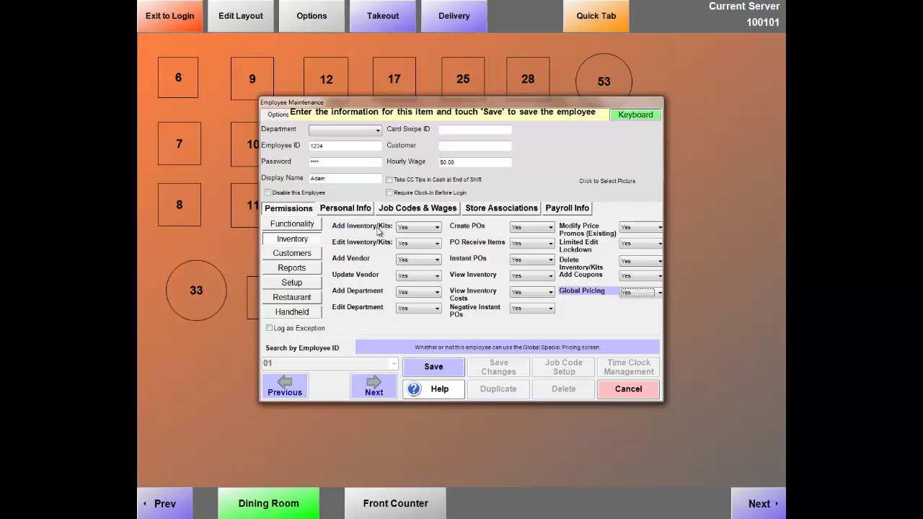
Set the Customers, Reports, Setup, Restaurant and Handheld permissions to Yes.
{"action": "left_click", "coordinate": [291, 257]}
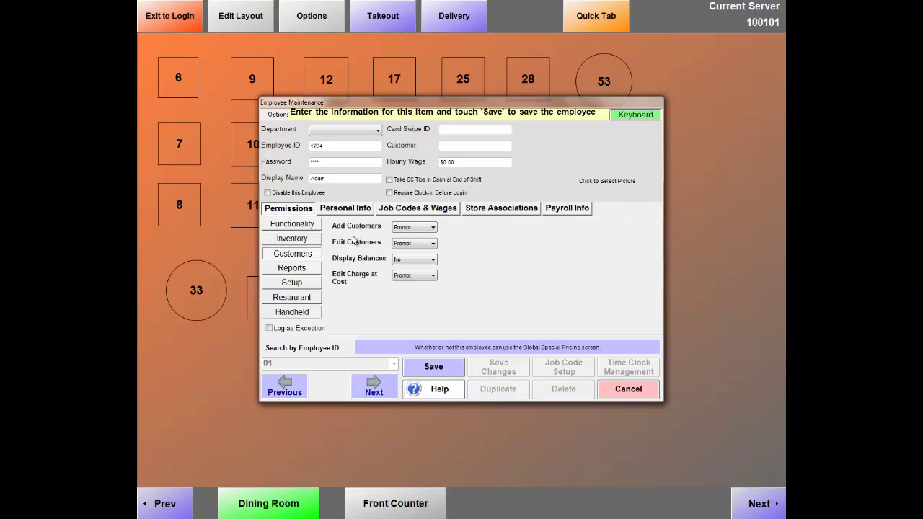
{"action": "left_click", "coordinate": [357, 228]}
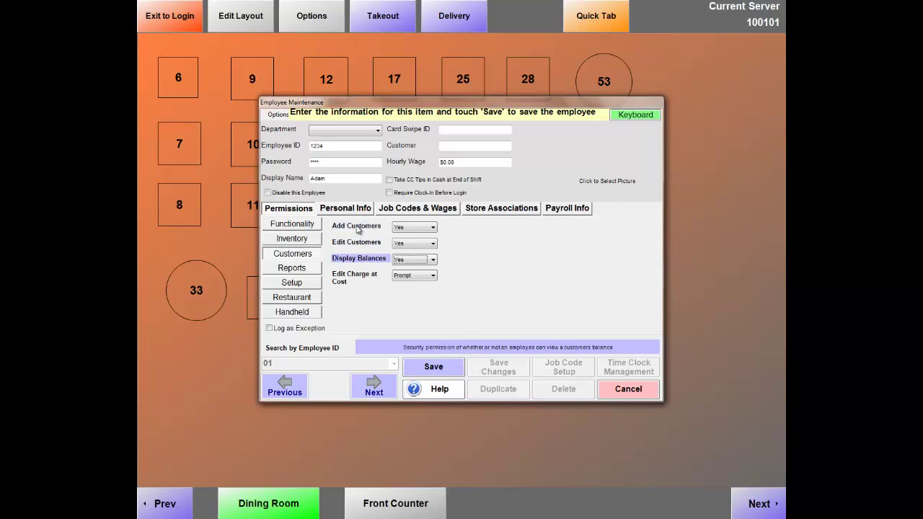
{"action": "left_click", "coordinate": [304, 270]}
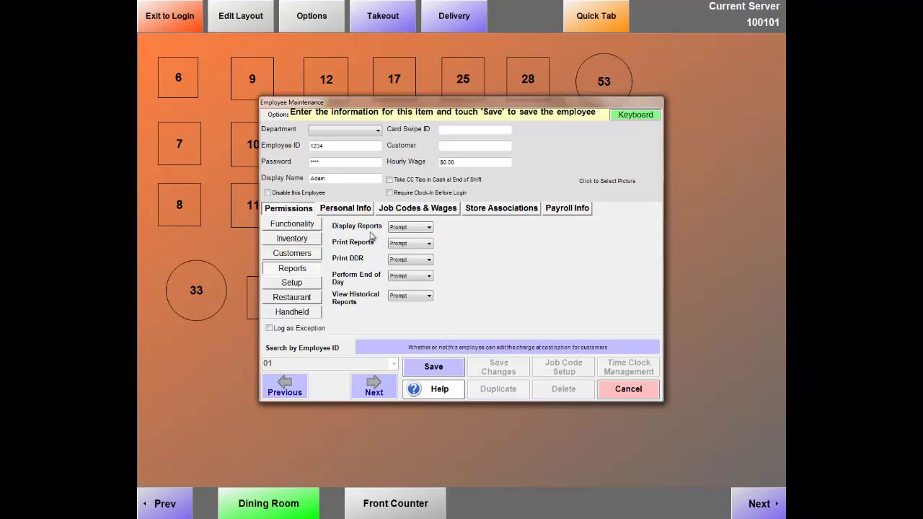
{"action": "left_click", "coordinate": [374, 231]}
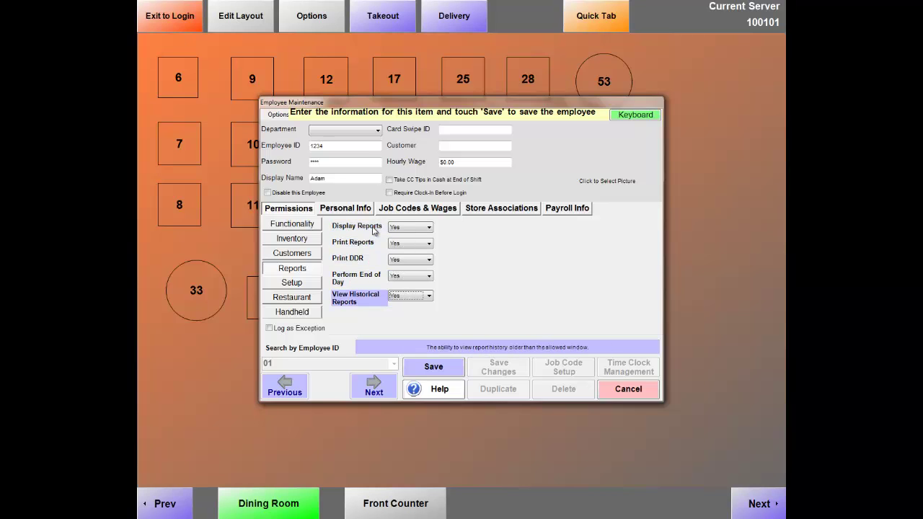
{"action": "left_click", "coordinate": [293, 281]}
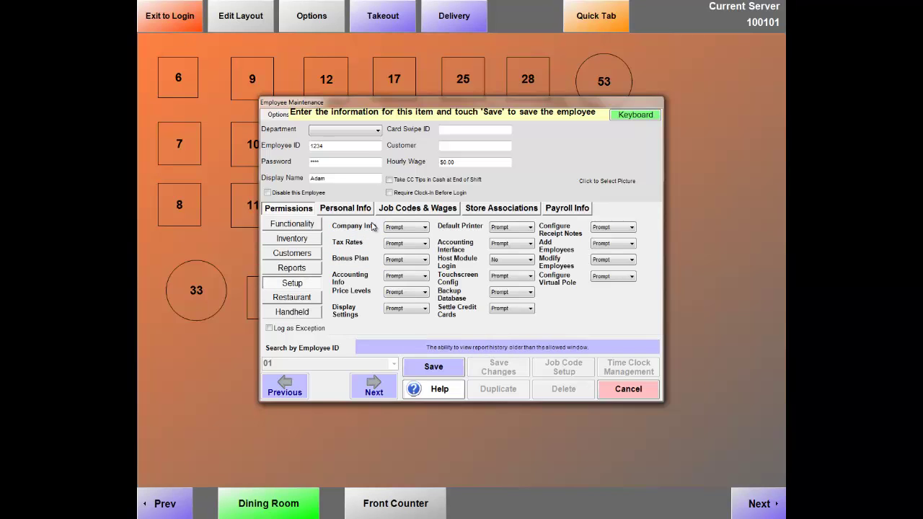
{"action": "left_click", "coordinate": [372, 227]}
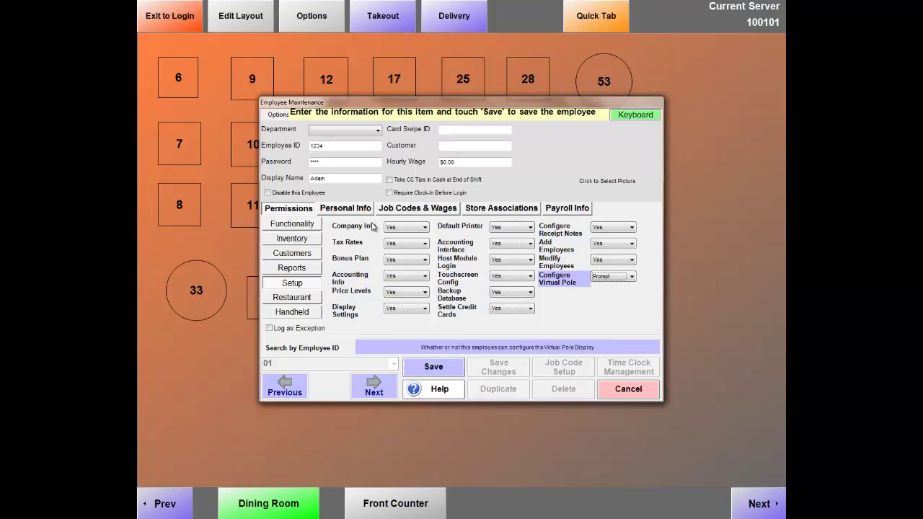
{"action": "left_click", "coordinate": [311, 299]}
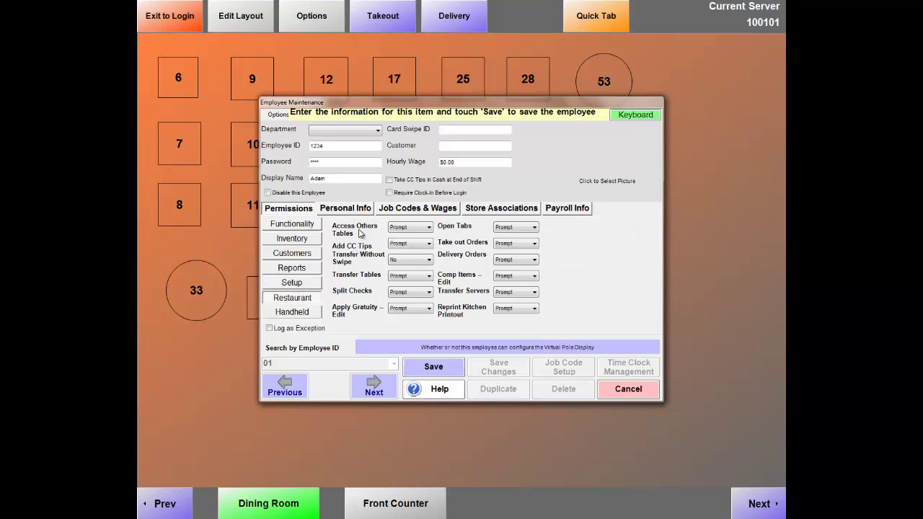
{"action": "left_click", "coordinate": [359, 230]}
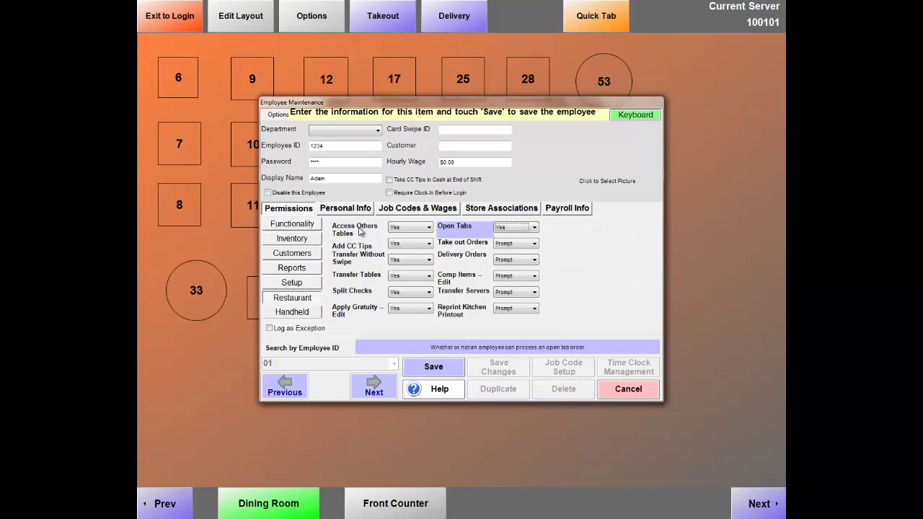
{"action": "left_click", "coordinate": [289, 315]}
{"action": "left_click", "coordinate": [342, 228]}
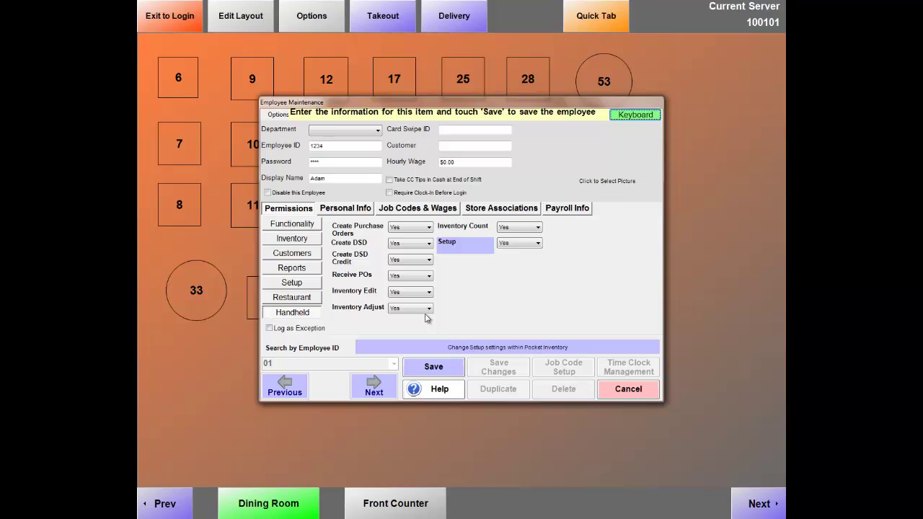
Save the employee, decline adding another, reopen his record by ID and view Job Codes & Wages.
{"action": "left_click", "coordinate": [442, 369]}
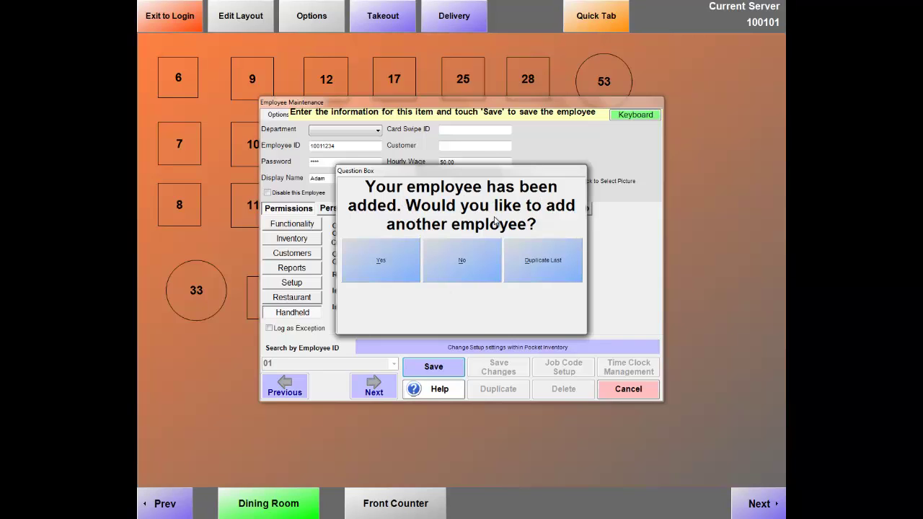
{"action": "left_click", "coordinate": [470, 263]}
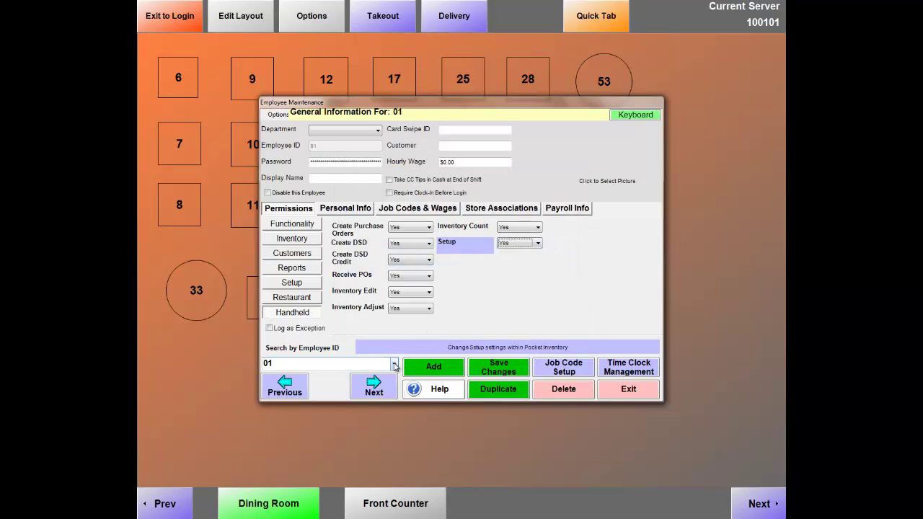
{"action": "left_click", "coordinate": [394, 366]}
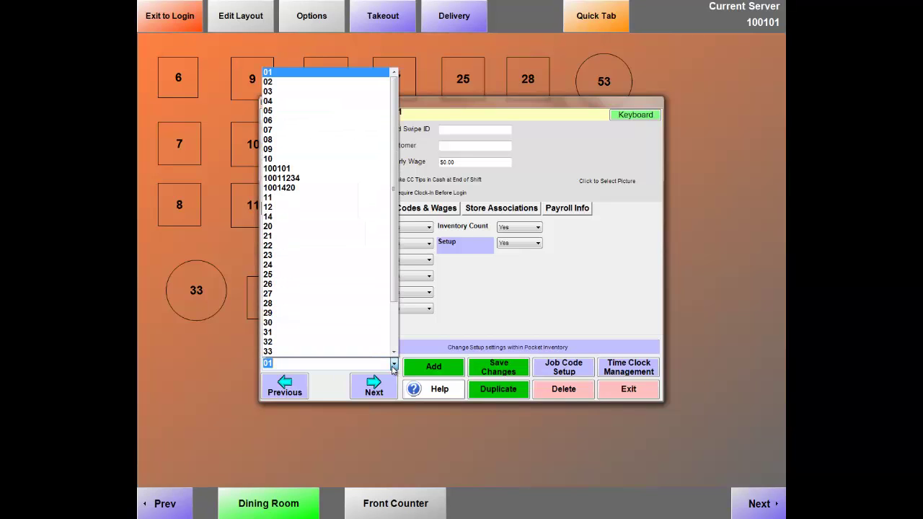
{"action": "left_click", "coordinate": [298, 179]}
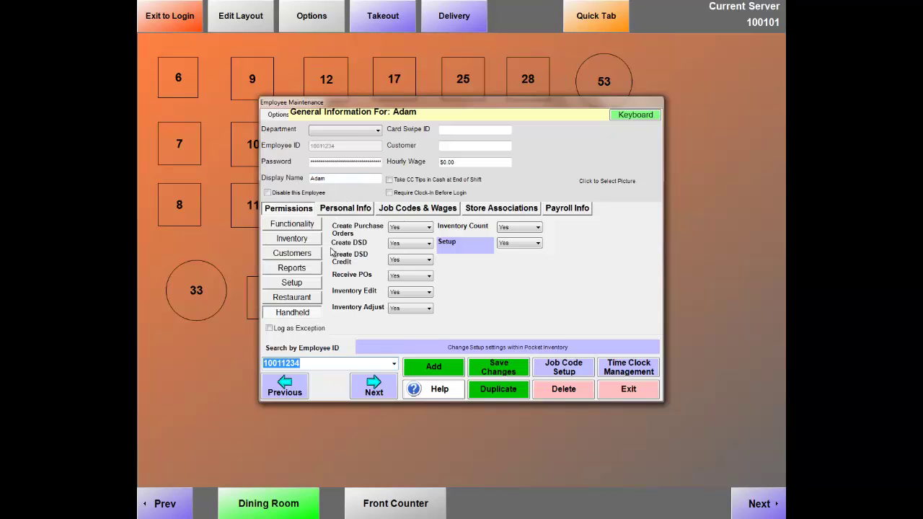
{"action": "left_click", "coordinate": [345, 210]}
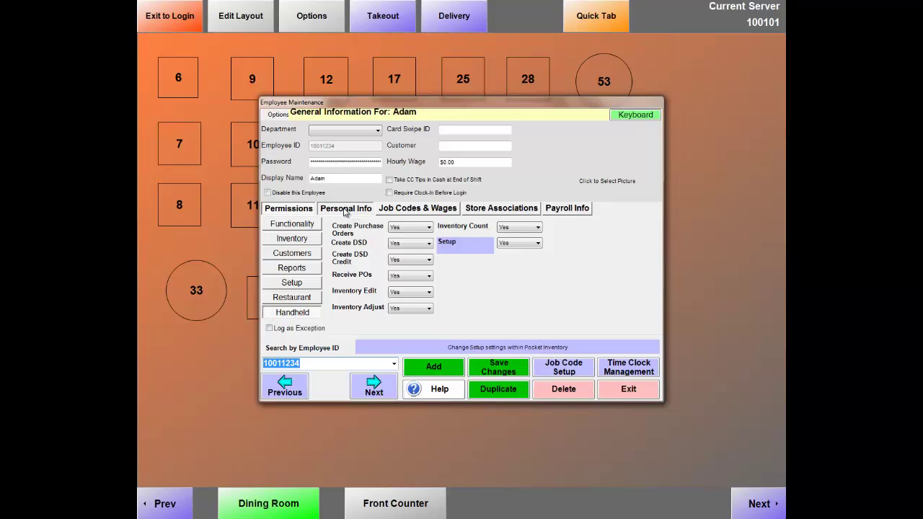
{"action": "left_click", "coordinate": [404, 210]}
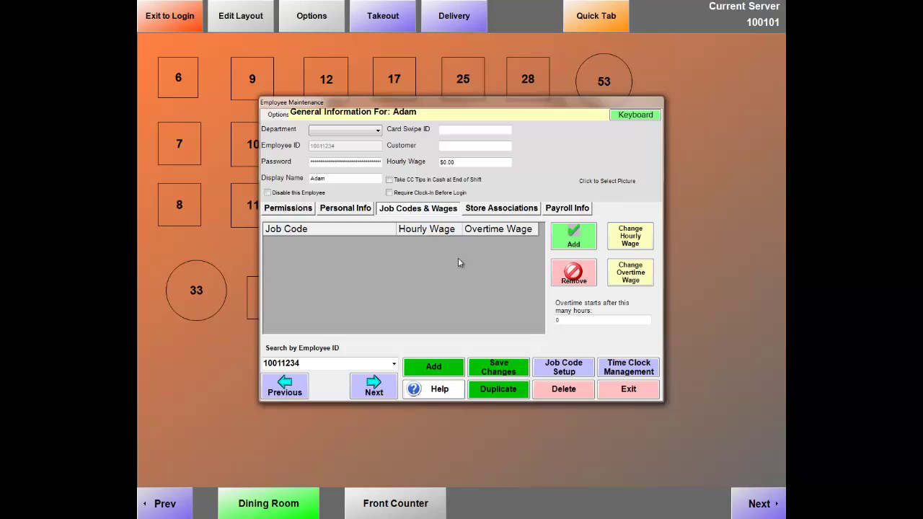
{"action": "left_click", "coordinate": [561, 371]}
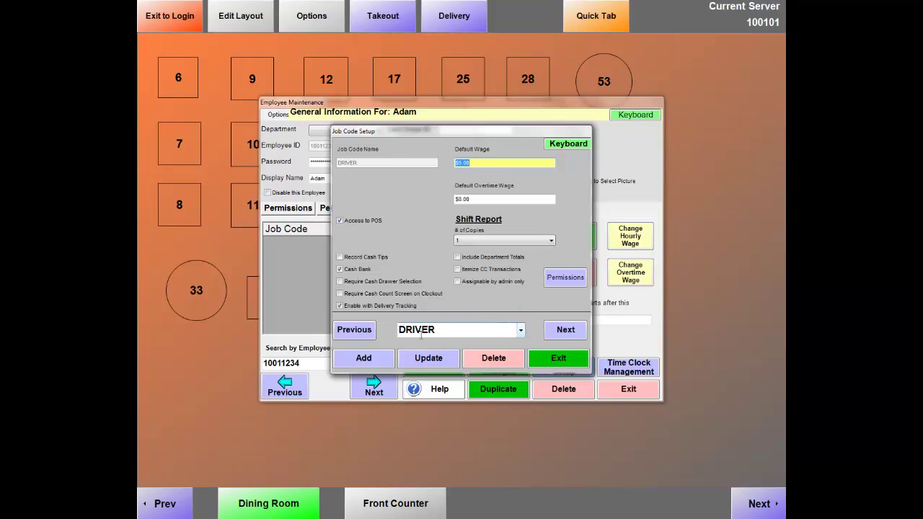
{"action": "left_click", "coordinate": [521, 332]}
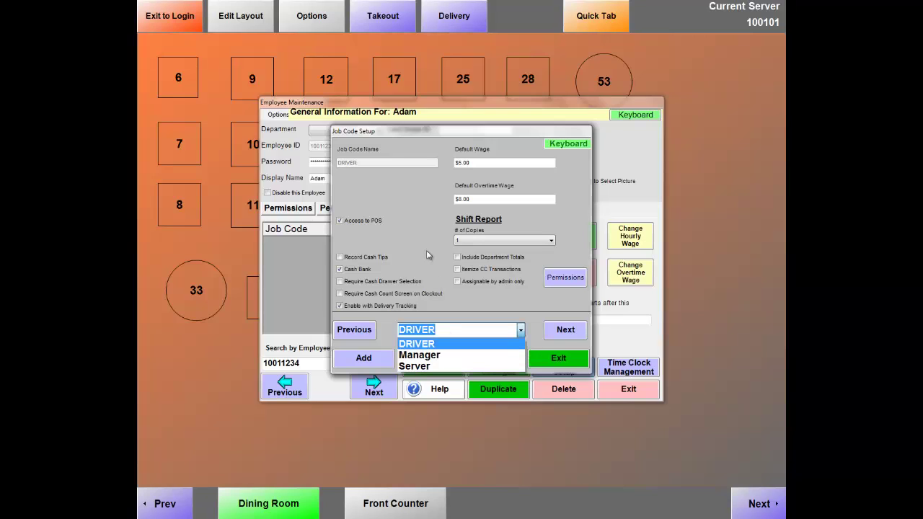
{"action": "left_click", "coordinate": [413, 345]}
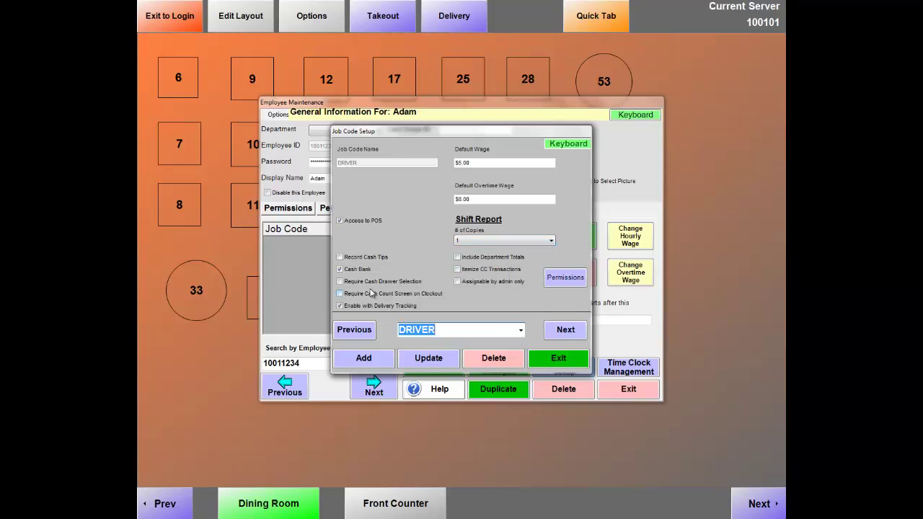
{"action": "left_click", "coordinate": [519, 331]}
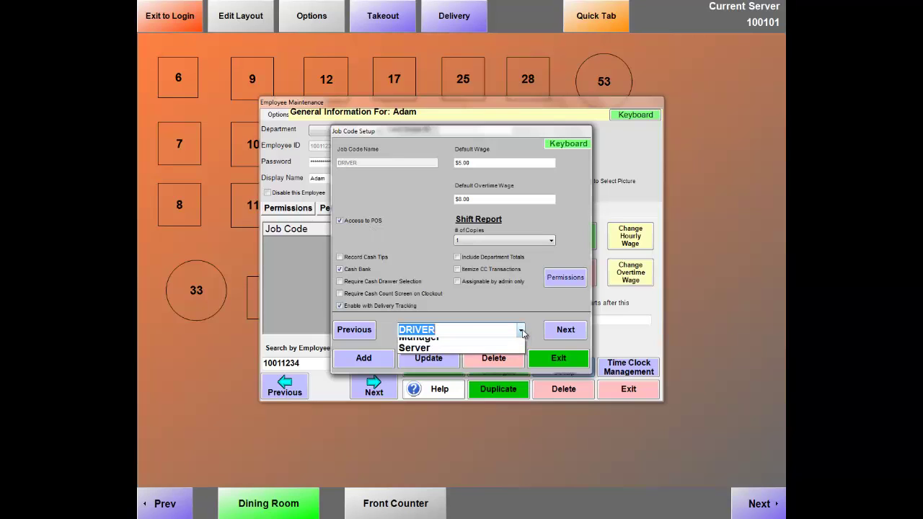
{"action": "left_click", "coordinate": [414, 365]}
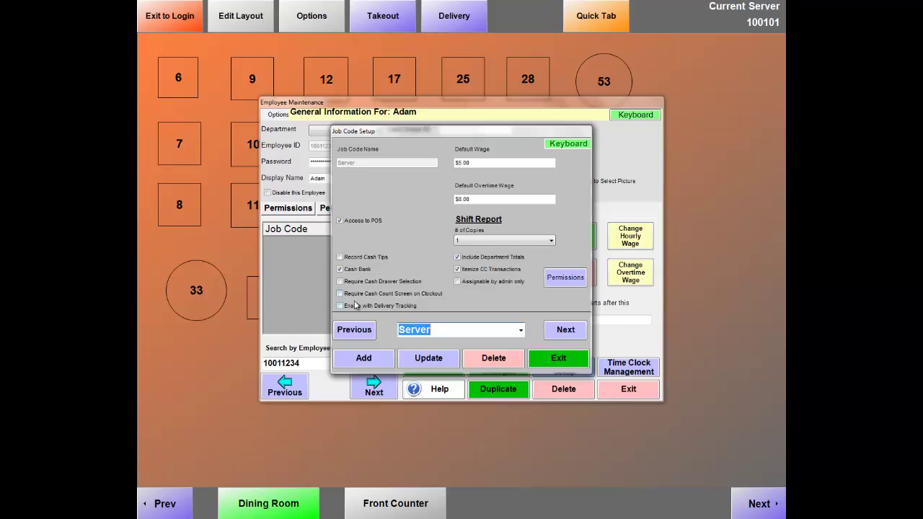
{"action": "left_click", "coordinate": [552, 360]}
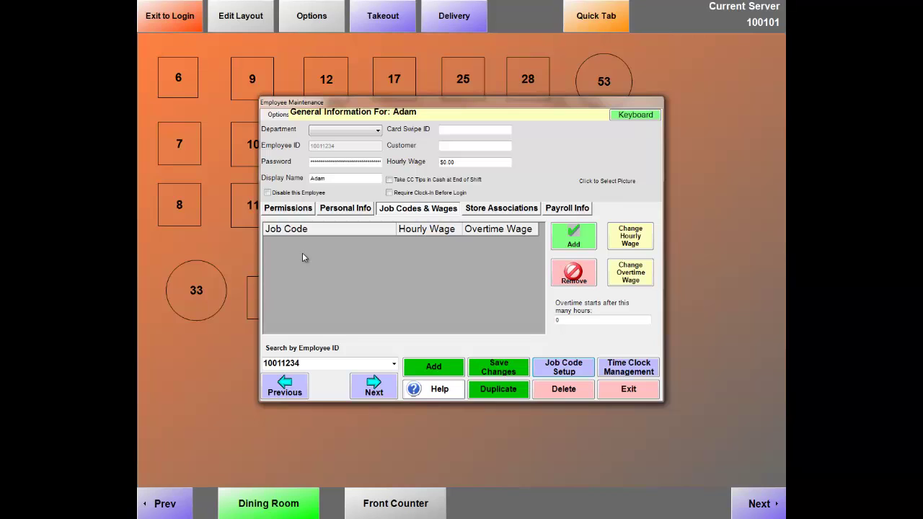
Add the DRIVER job code at $5.00 hourly and $8.00 overtime.
{"action": "left_click", "coordinate": [590, 243]}
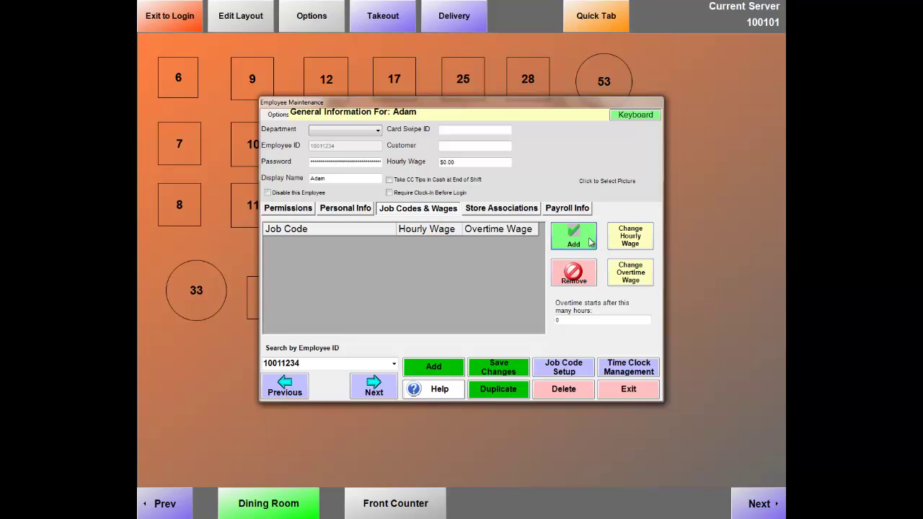
{"action": "left_click", "coordinate": [580, 245]}
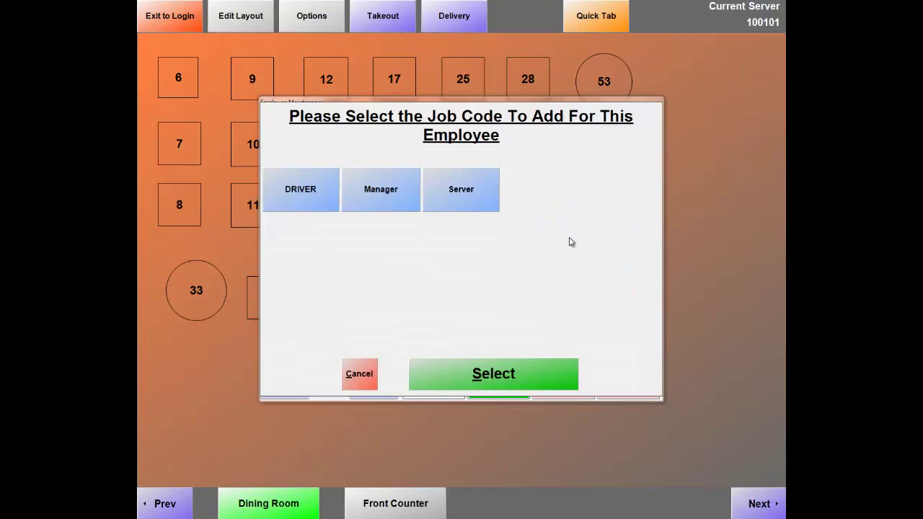
{"action": "left_click", "coordinate": [308, 193]}
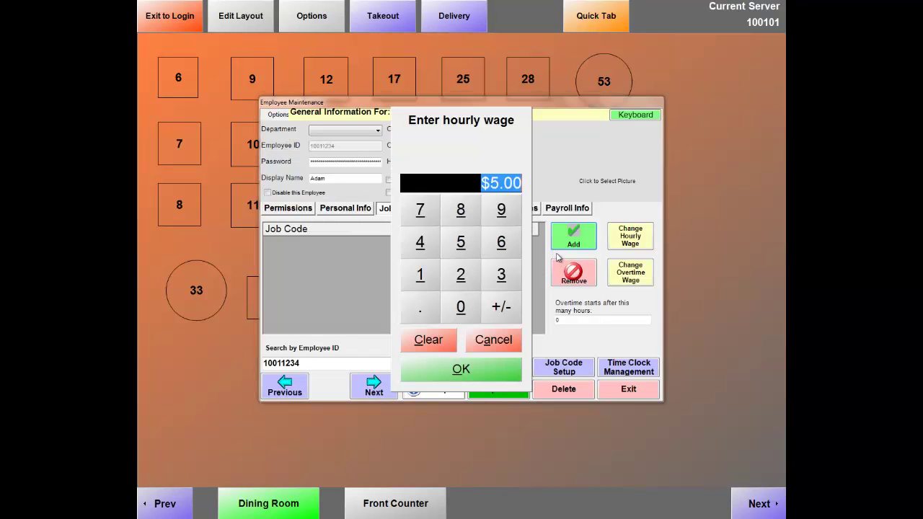
{"action": "left_click", "coordinate": [471, 372]}
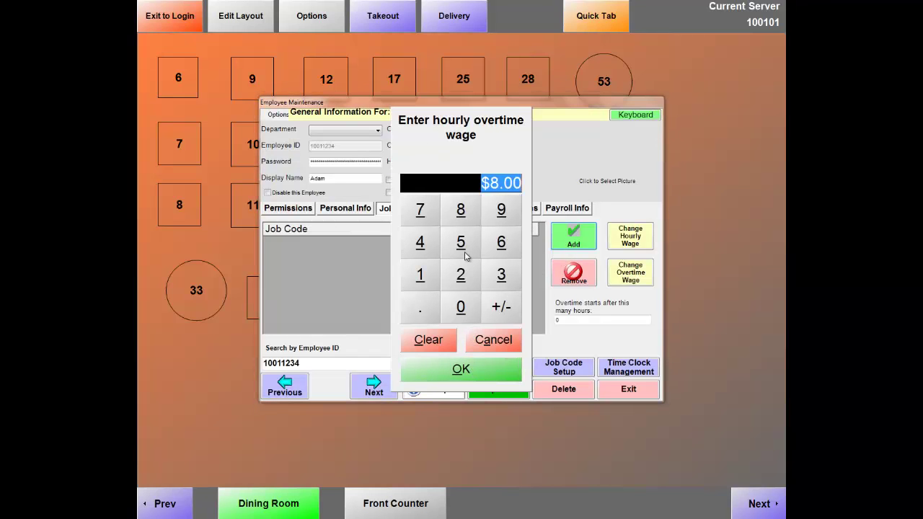
{"action": "left_click", "coordinate": [495, 373]}
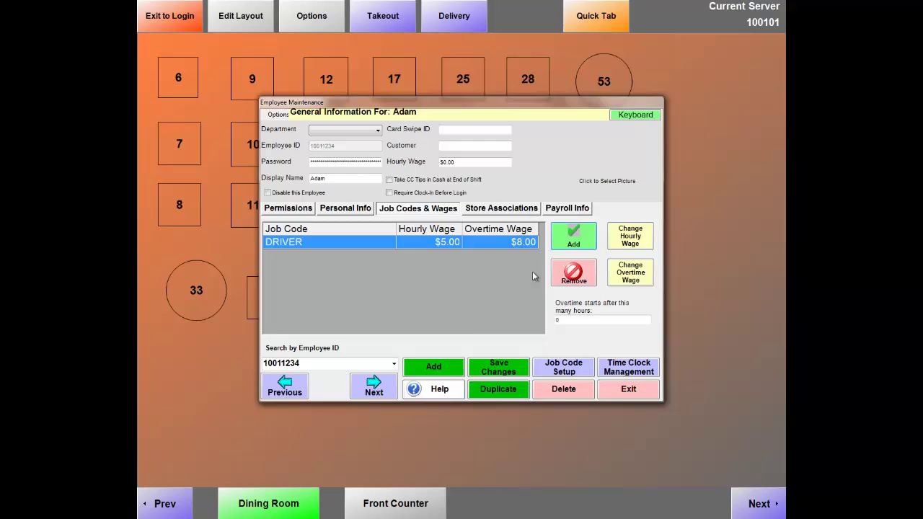
Add the Manager job code with $0.00 hourly and $0.00 overtime wages.
{"action": "left_click", "coordinate": [581, 238]}
{"action": "left_click", "coordinate": [388, 208]}
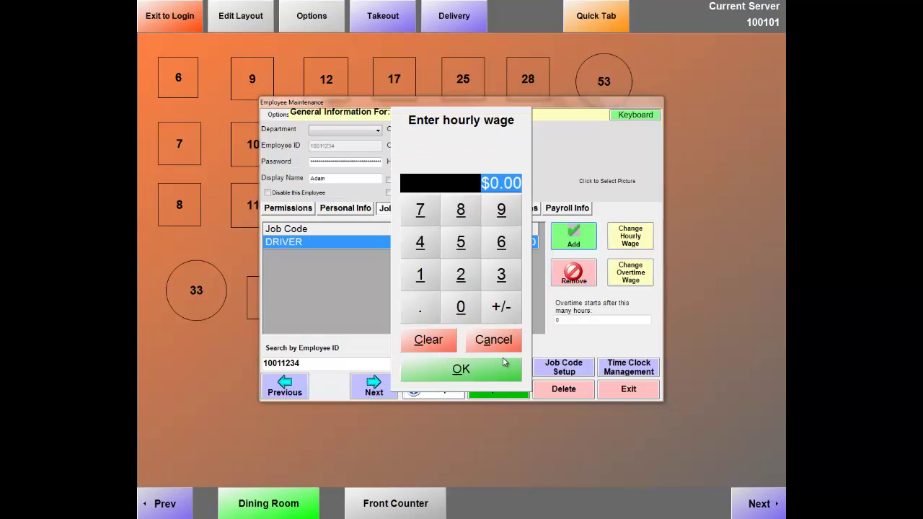
{"action": "left_click", "coordinate": [490, 375]}
{"action": "left_click", "coordinate": [480, 366]}
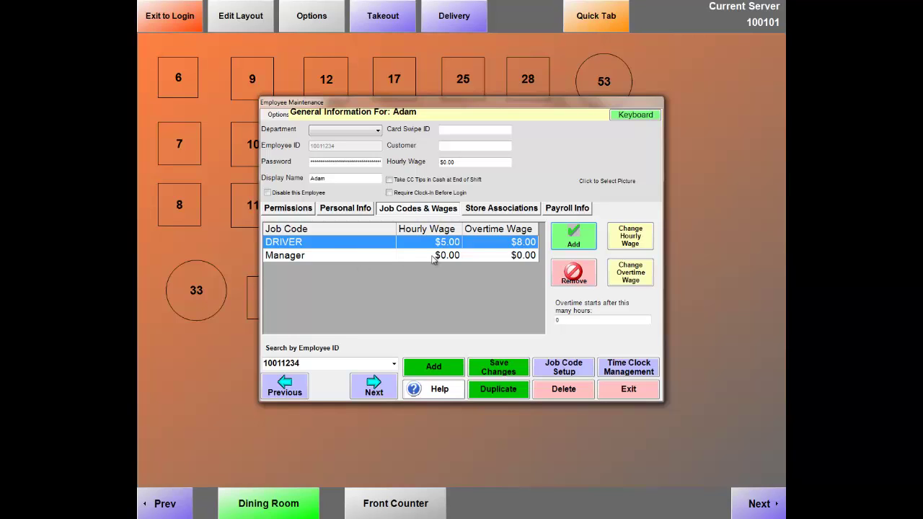
Add the Server job code at $5.00 hourly and $8.00 overtime, then save the changes.
{"action": "left_click", "coordinate": [570, 243]}
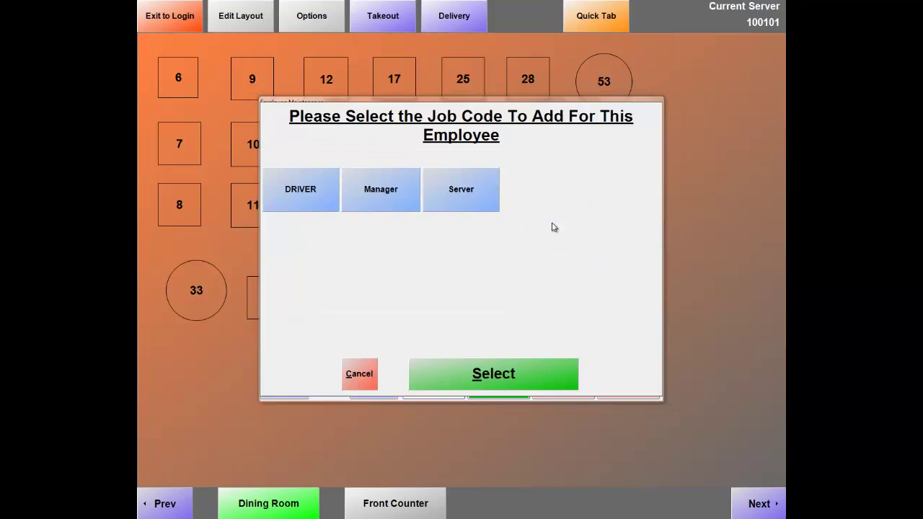
{"action": "left_click", "coordinate": [462, 189]}
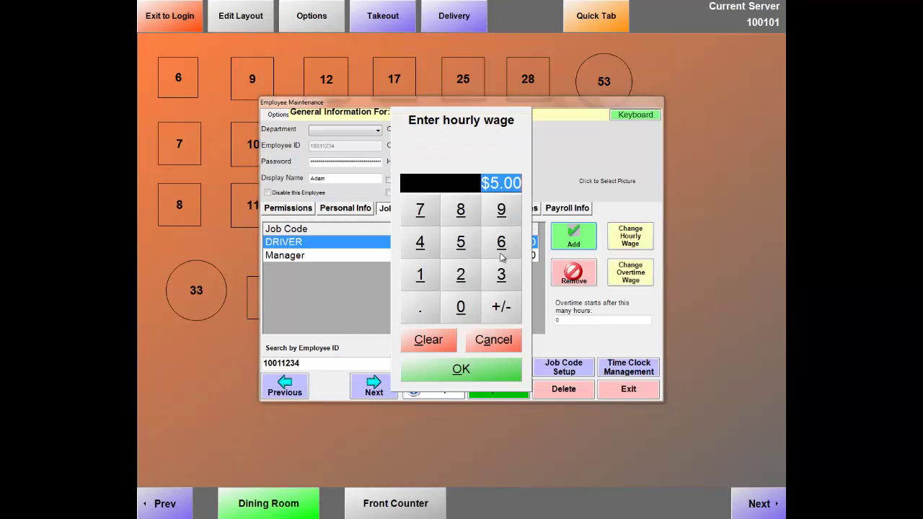
{"action": "left_click", "coordinate": [483, 367]}
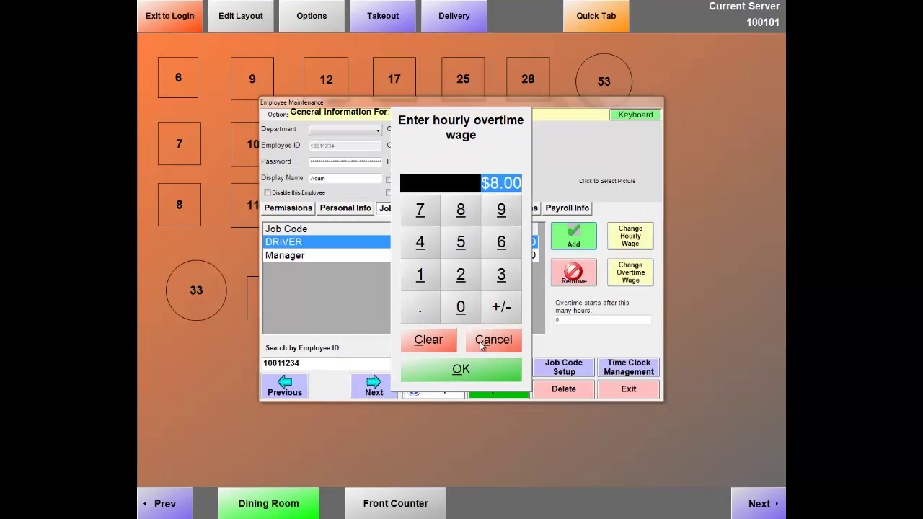
{"action": "left_click", "coordinate": [478, 370]}
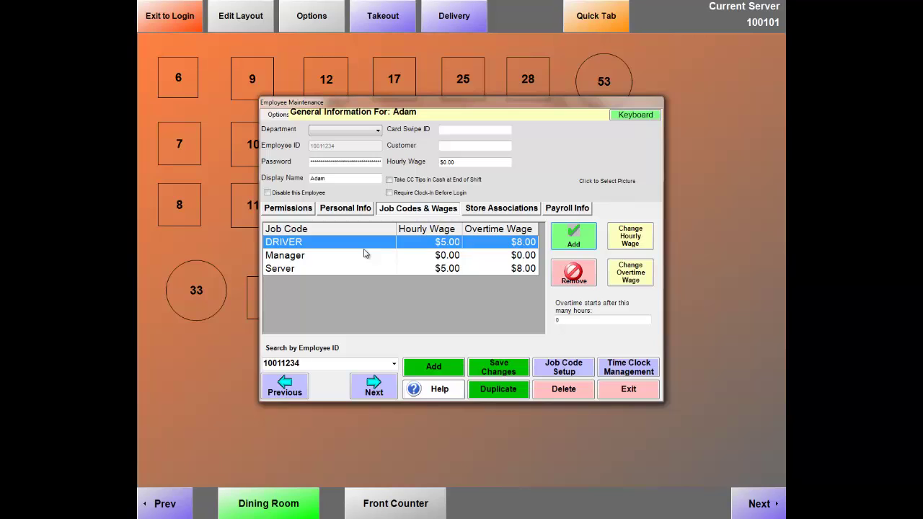
{"action": "left_click", "coordinate": [506, 370]}
Exit to the login screen and enter the time clock with the password and cashier ID.
{"action": "left_click", "coordinate": [627, 389]}
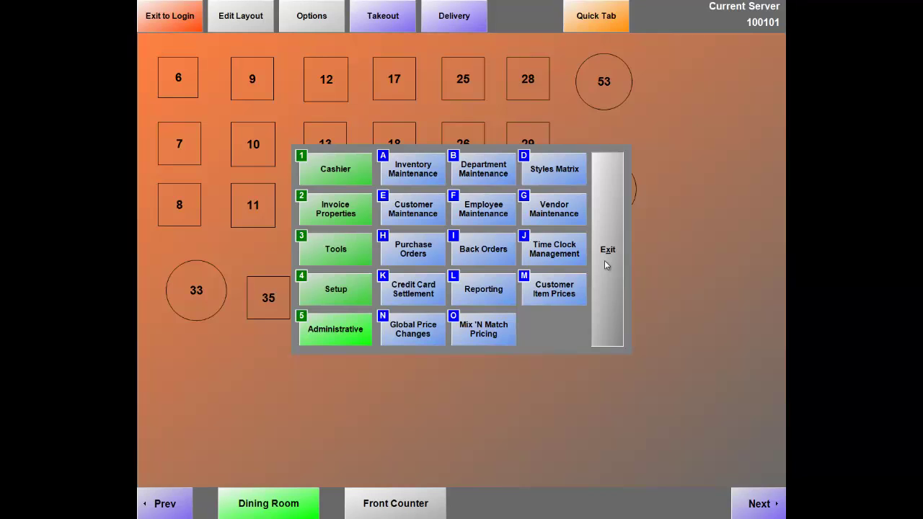
{"action": "left_click", "coordinate": [606, 265]}
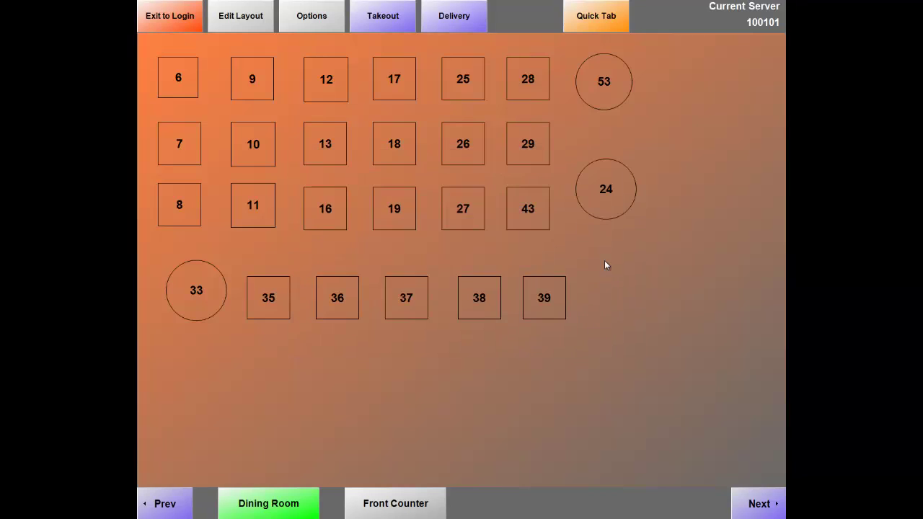
{"action": "left_click", "coordinate": [172, 24]}
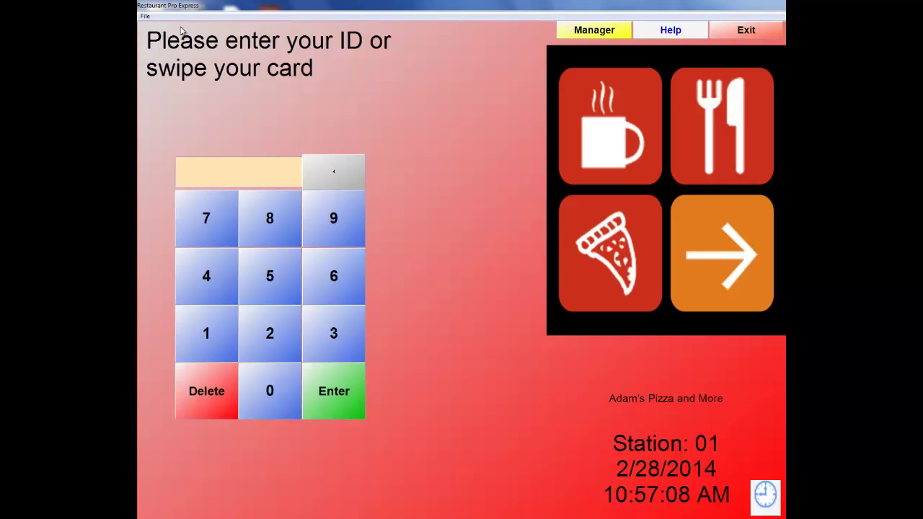
{"action": "left_click", "coordinate": [766, 496]}
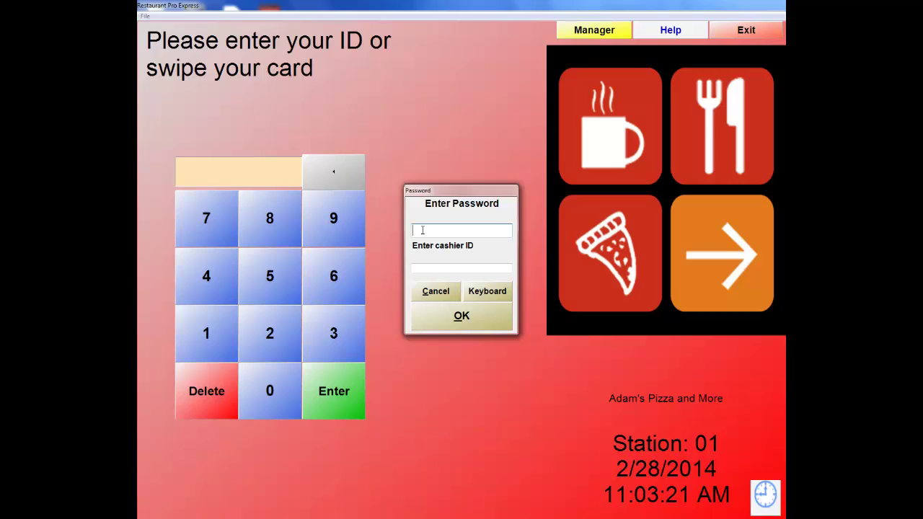
{"action": "key", "text": "Tab"}
{"action": "type", "text": "1"}
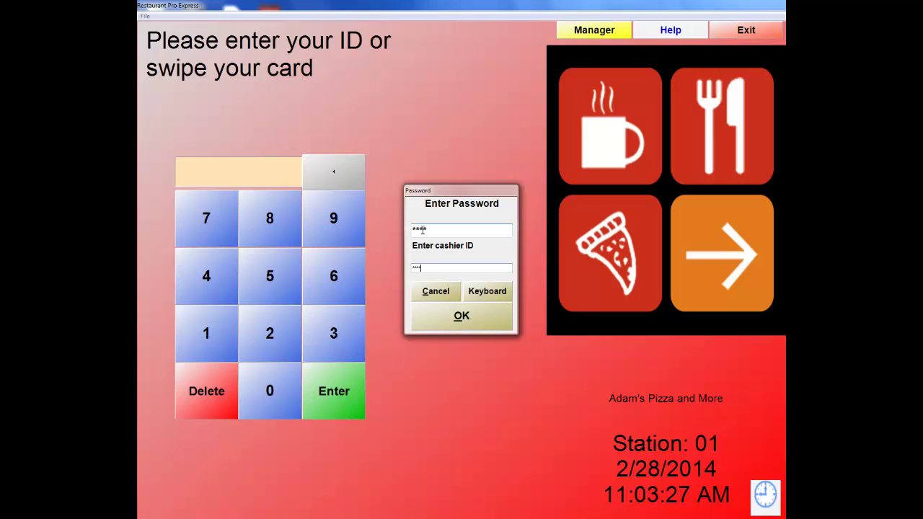
{"action": "key", "text": "Return"}
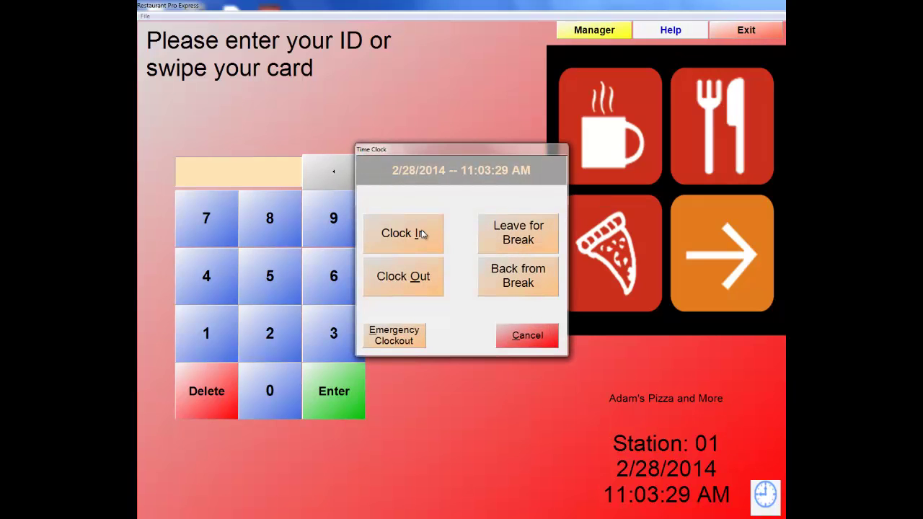
Clock in as Server with a $100.00 drawer start in the Dining Room.
{"action": "left_click", "coordinate": [420, 235]}
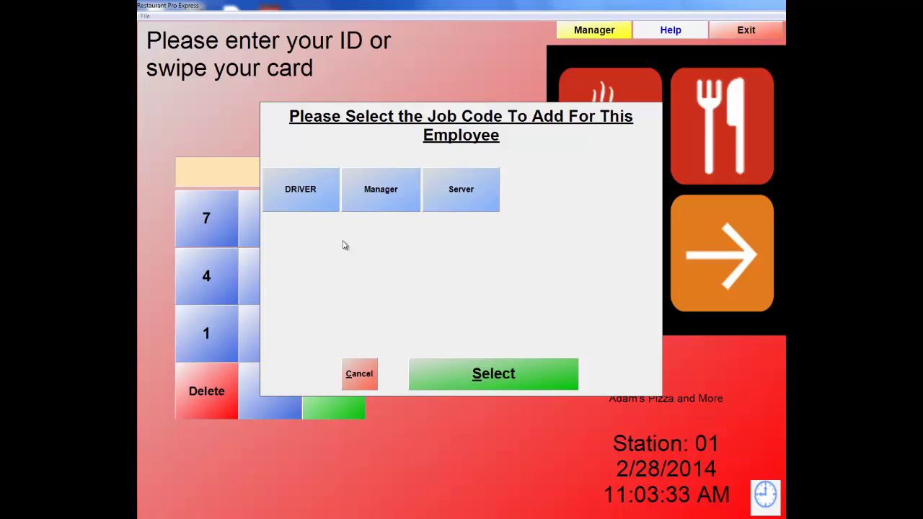
{"action": "left_click", "coordinate": [466, 202]}
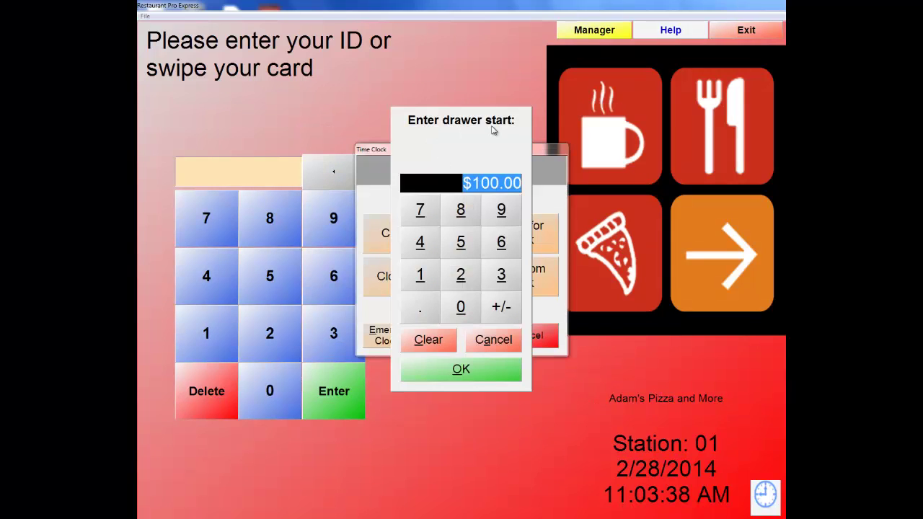
{"action": "left_click", "coordinate": [493, 378]}
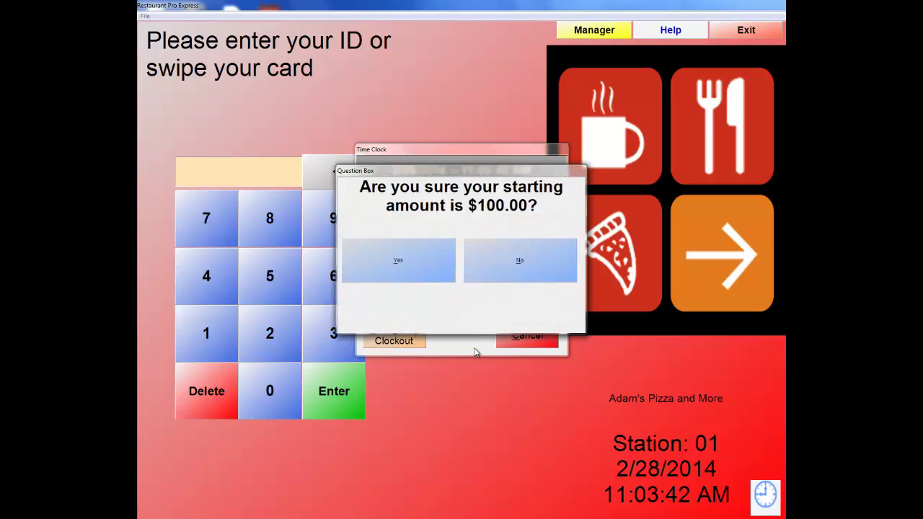
{"action": "left_click", "coordinate": [427, 261]}
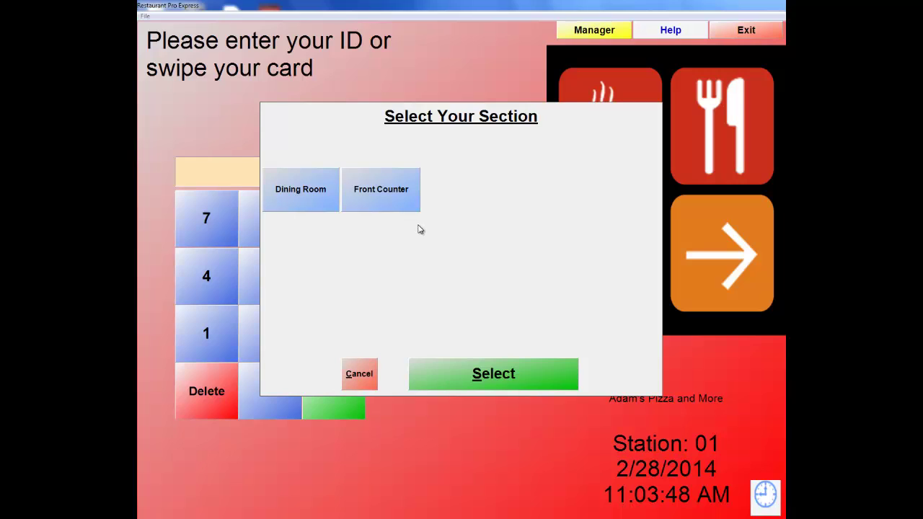
{"action": "left_click", "coordinate": [304, 206]}
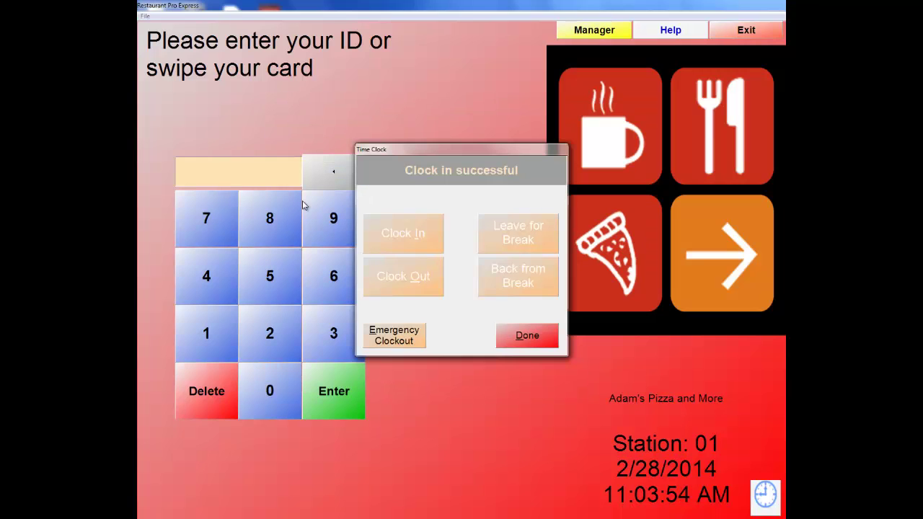
{"action": "left_click", "coordinate": [534, 341]}
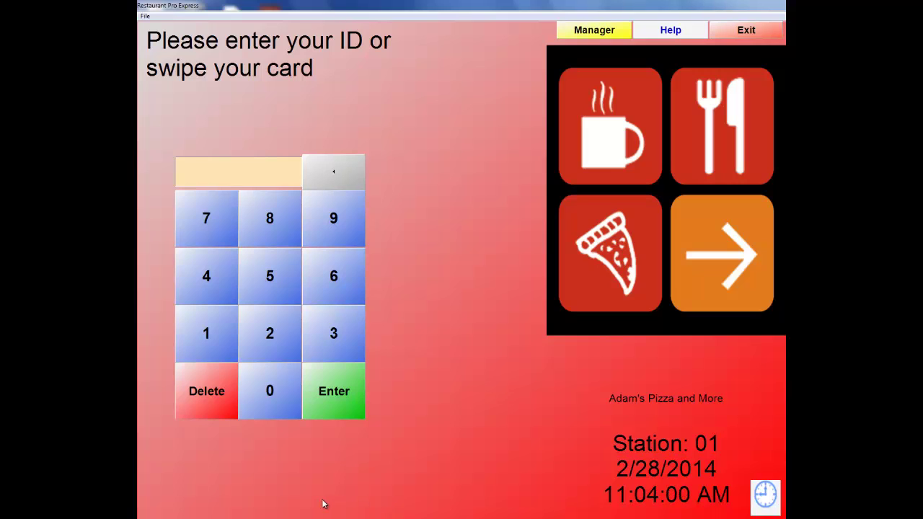
Log in with the employee ID and password, then return from Front Counter to the Dining Room floor plan.
{"action": "key", "text": "Return"}
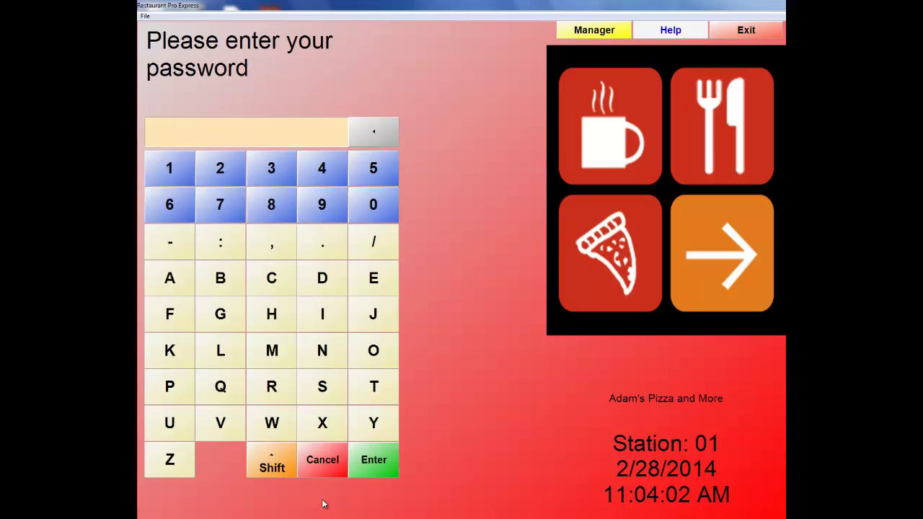
{"action": "key", "text": "Return"}
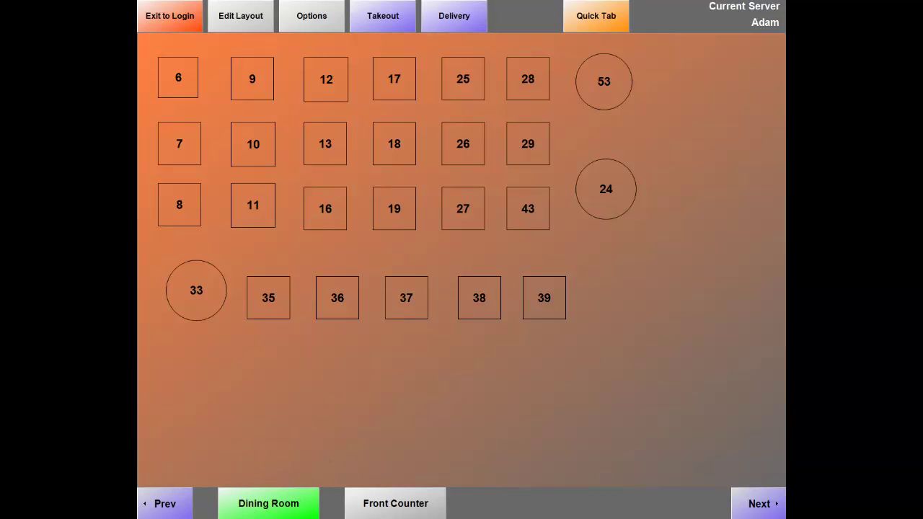
{"action": "left_click", "coordinate": [400, 509]}
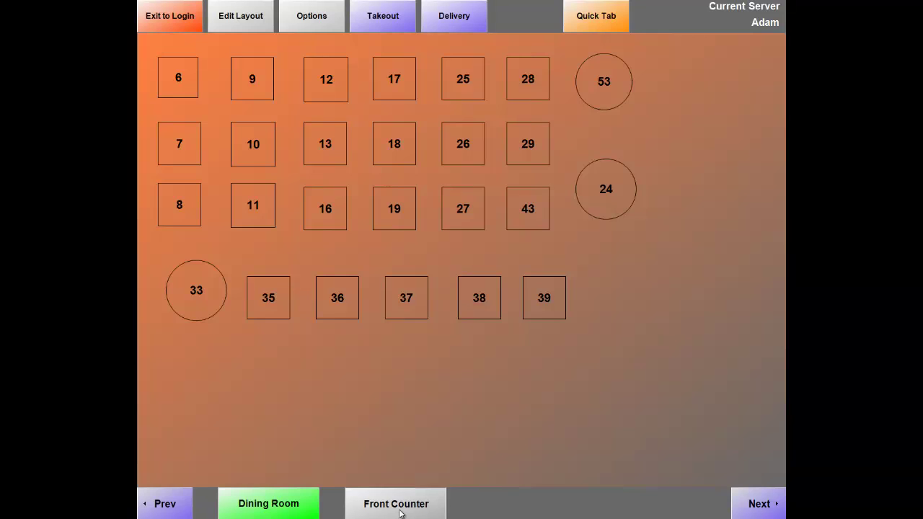
{"action": "left_click", "coordinate": [306, 507]}
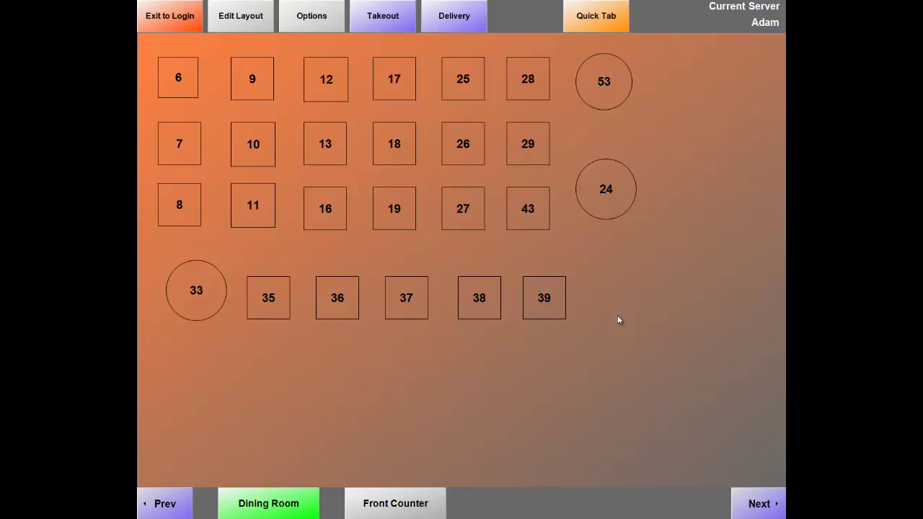
Open Employee Maintenance via Options > Administrative and load the new employee's record by ID.
{"action": "left_click", "coordinate": [325, 28]}
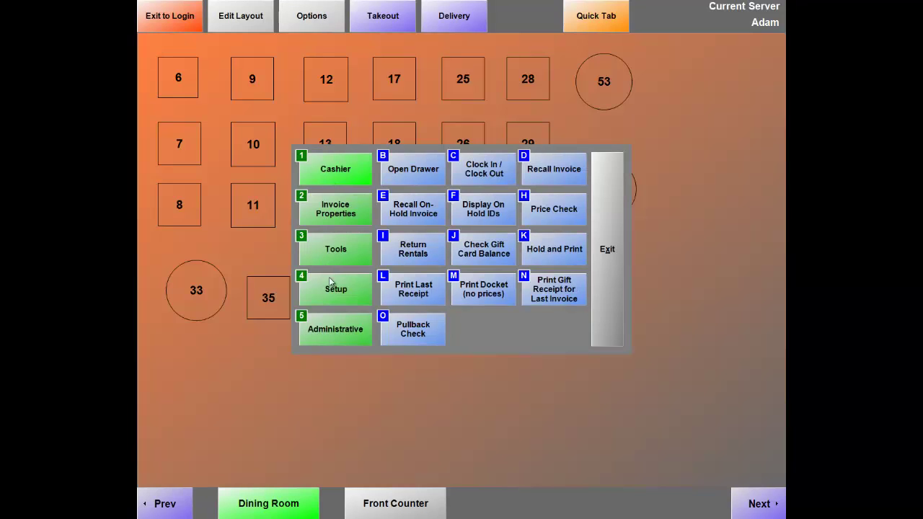
{"action": "left_click", "coordinate": [329, 342]}
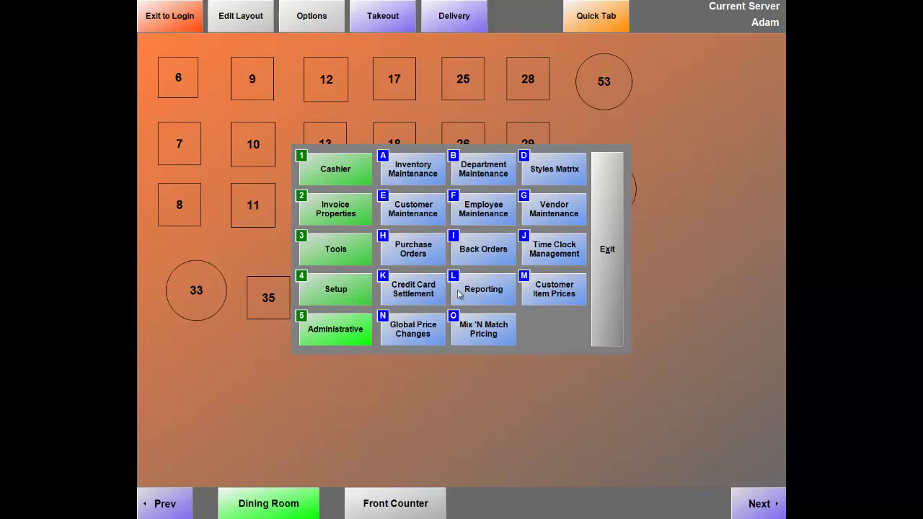
{"action": "left_click", "coordinate": [484, 207]}
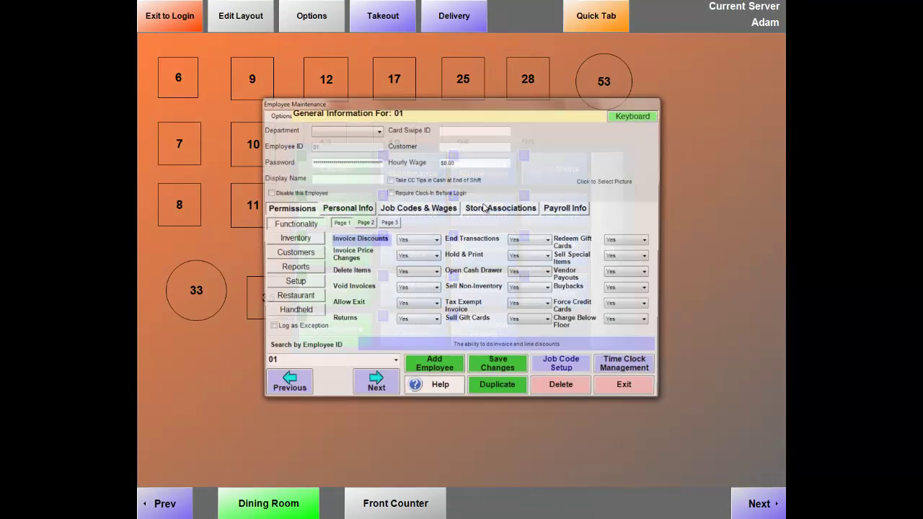
{"action": "left_click", "coordinate": [394, 366]}
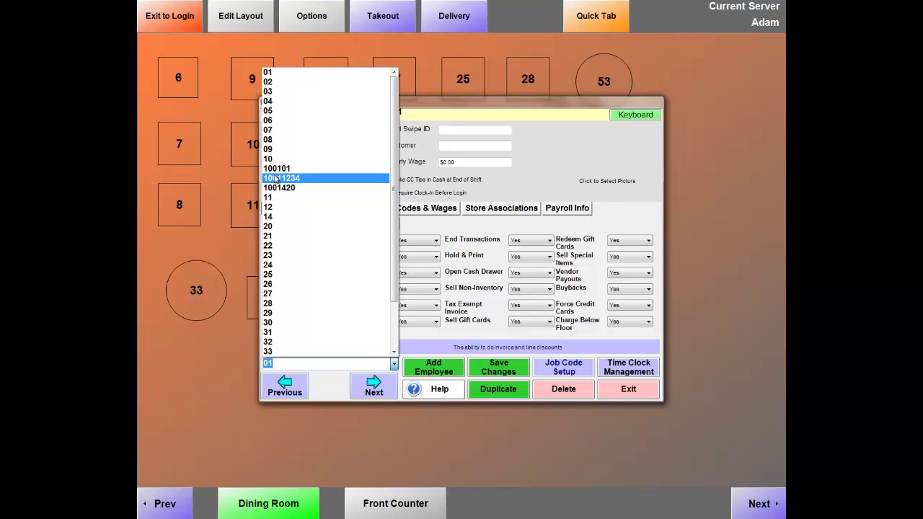
{"action": "left_click", "coordinate": [276, 179]}
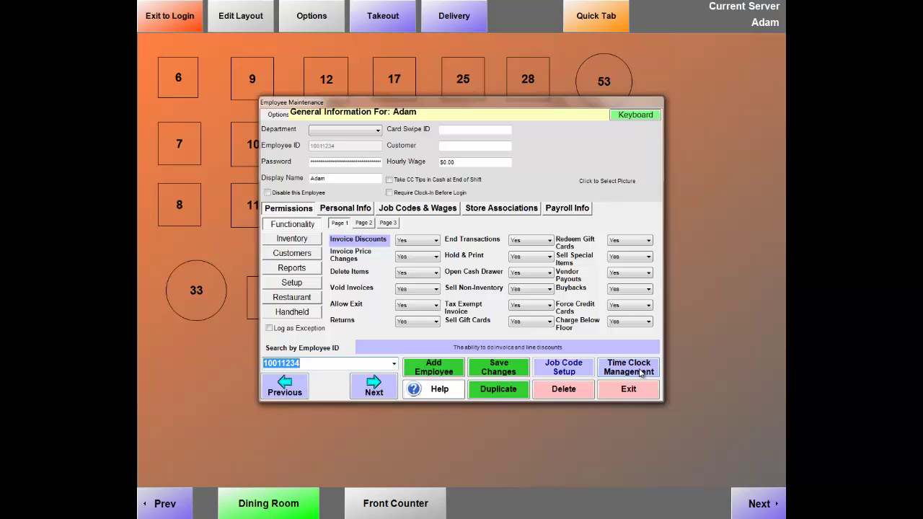
Review the employee's time clock records and close Employee Maintenance.
{"action": "left_click", "coordinate": [640, 372]}
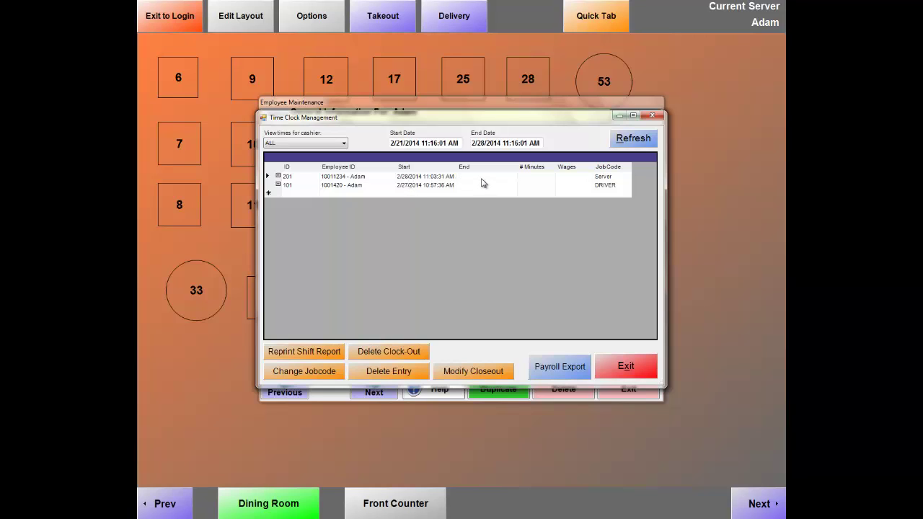
{"action": "left_click", "coordinate": [635, 370]}
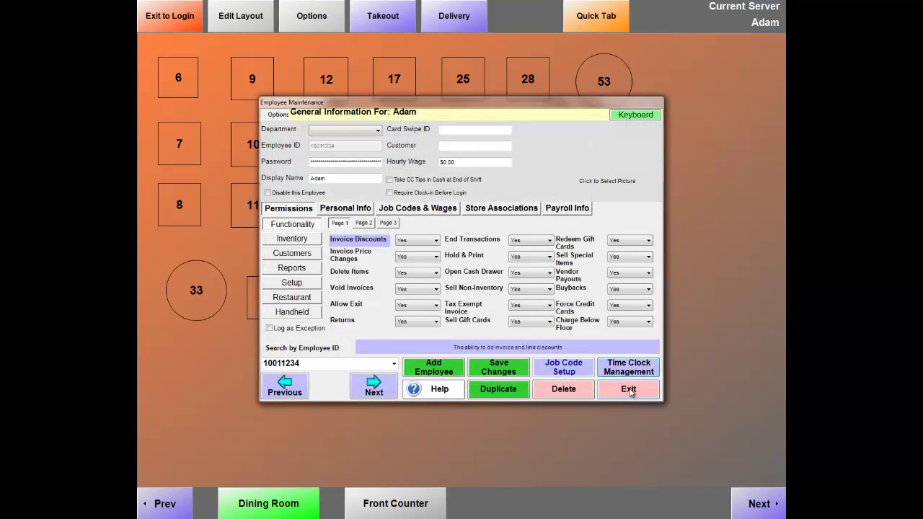
{"action": "left_click", "coordinate": [629, 388]}
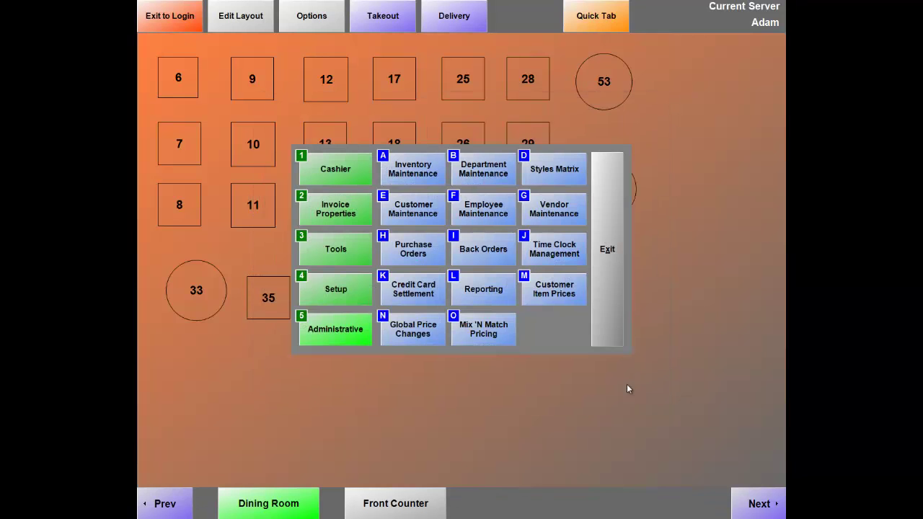
Clock the employee out through Cashier > Clock In / Clock Out with a 100.00 drawer closing amount.
{"action": "left_click", "coordinate": [329, 174]}
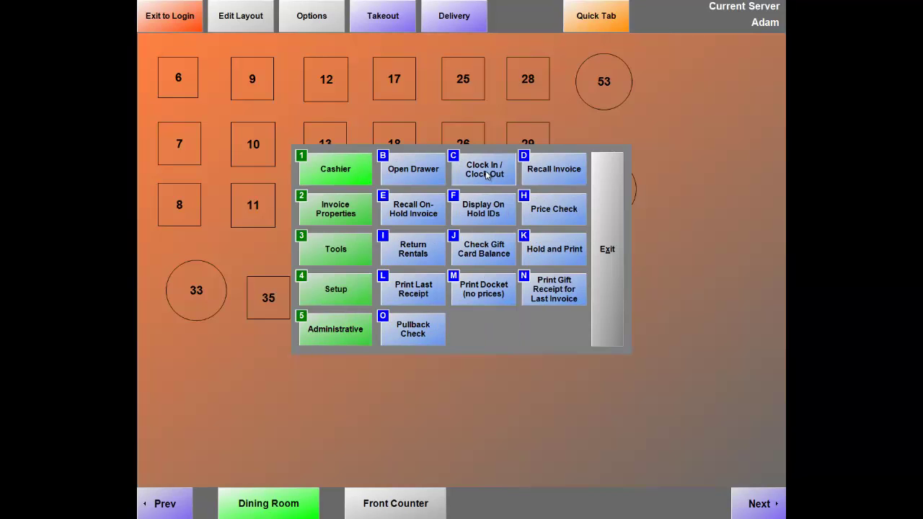
{"action": "left_click", "coordinate": [487, 175]}
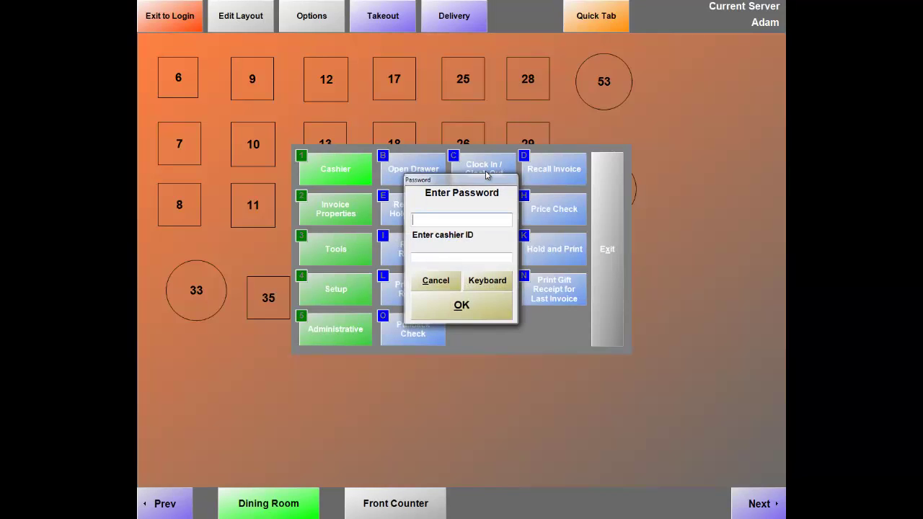
{"action": "type", "text": "***"}
{"action": "key", "text": "Tab"}
{"action": "key", "text": "Return"}
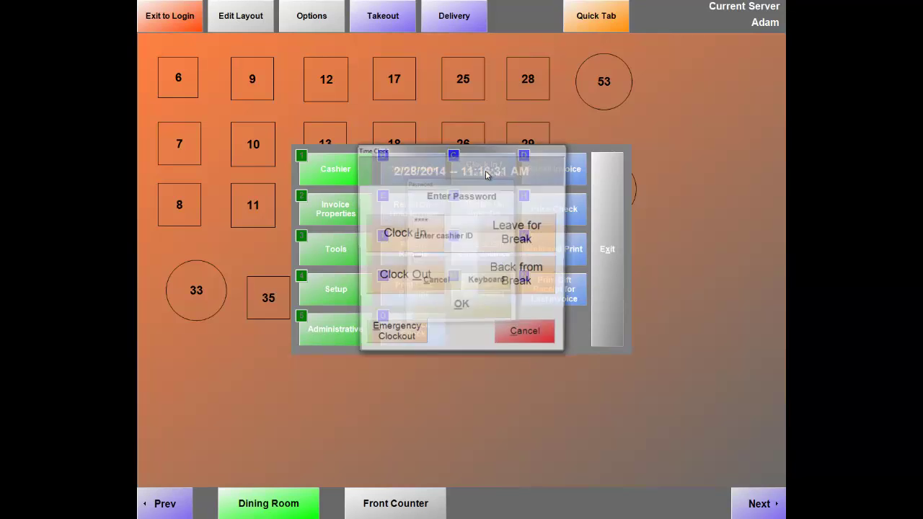
{"action": "left_click", "coordinate": [417, 279]}
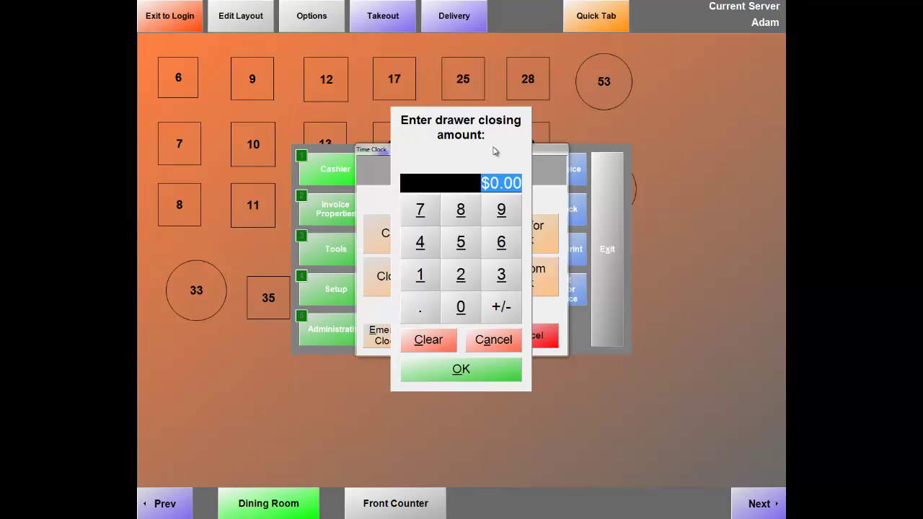
{"action": "type", "text": "100.00"}
{"action": "left_click", "coordinate": [454, 376]}
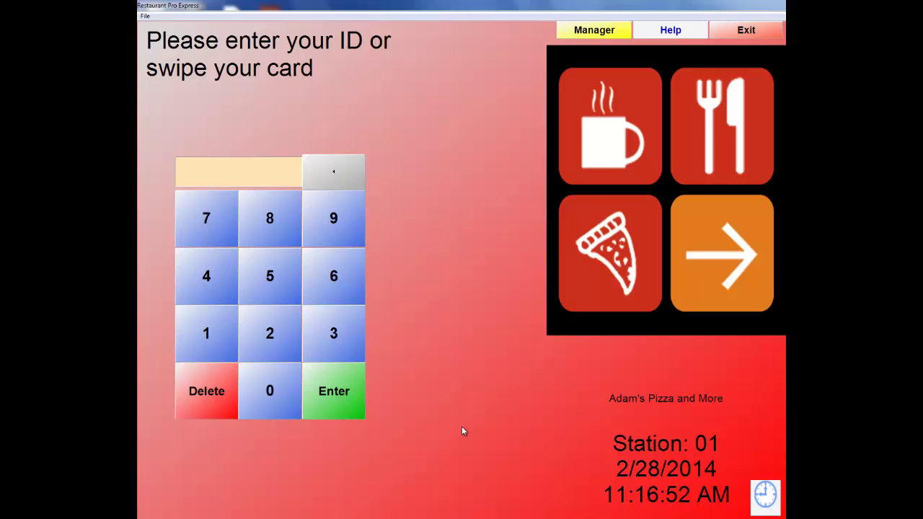
Log in with the manager password and open Employee Maintenance for employee 01.
{"action": "left_click", "coordinate": [585, 32]}
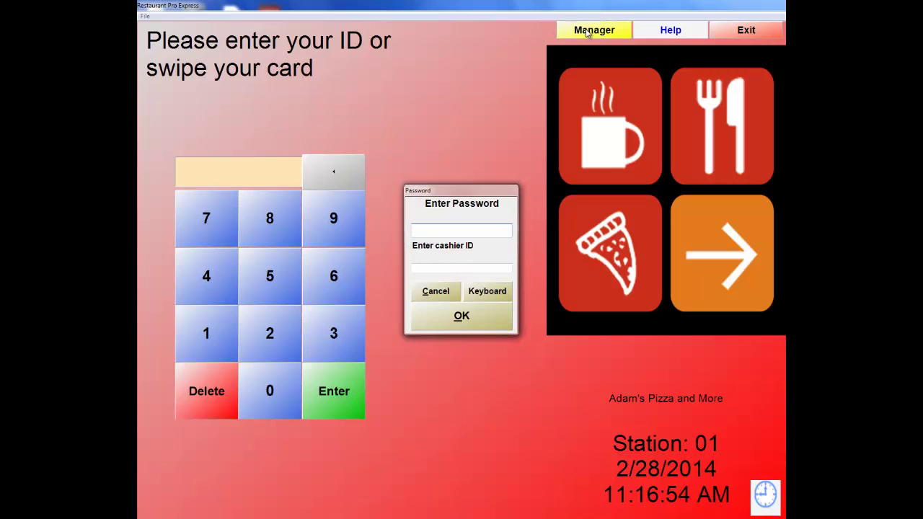
{"action": "type", "text": "*****"}
{"action": "key", "text": "Tab"}
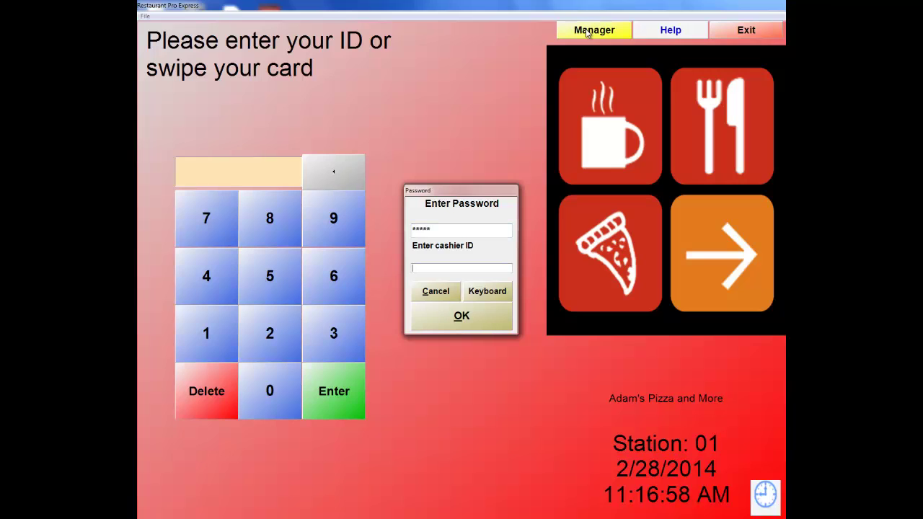
{"action": "key", "text": "Return"}
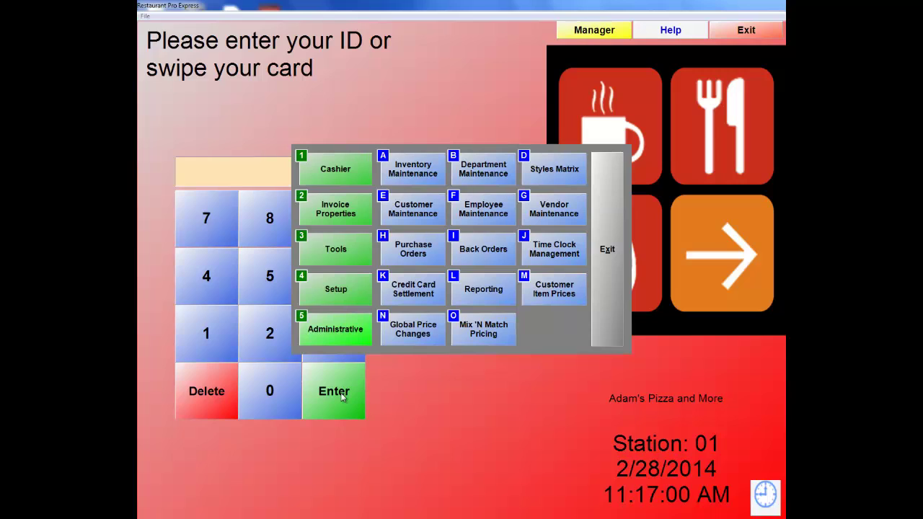
{"action": "left_click", "coordinate": [339, 334]}
{"action": "left_click", "coordinate": [471, 217]}
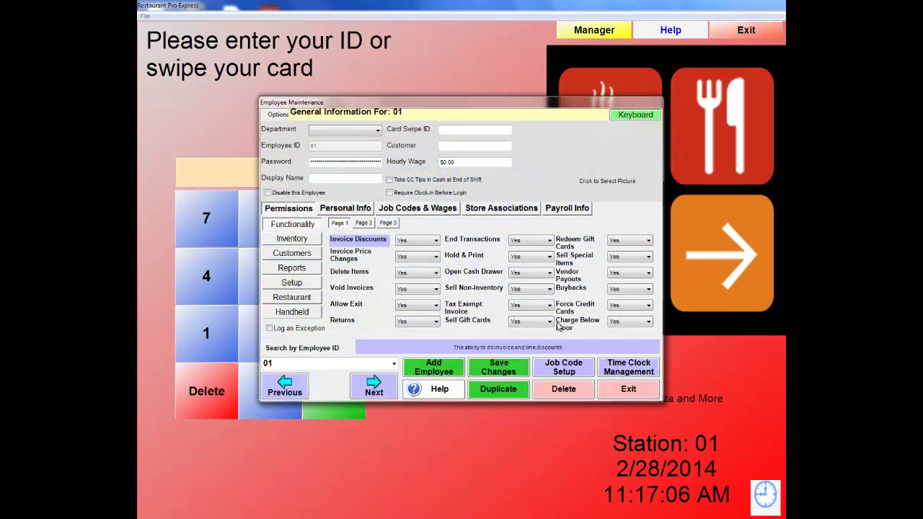
Open Time Clock Management to view employee 01's shift records.
{"action": "left_click", "coordinate": [626, 374]}
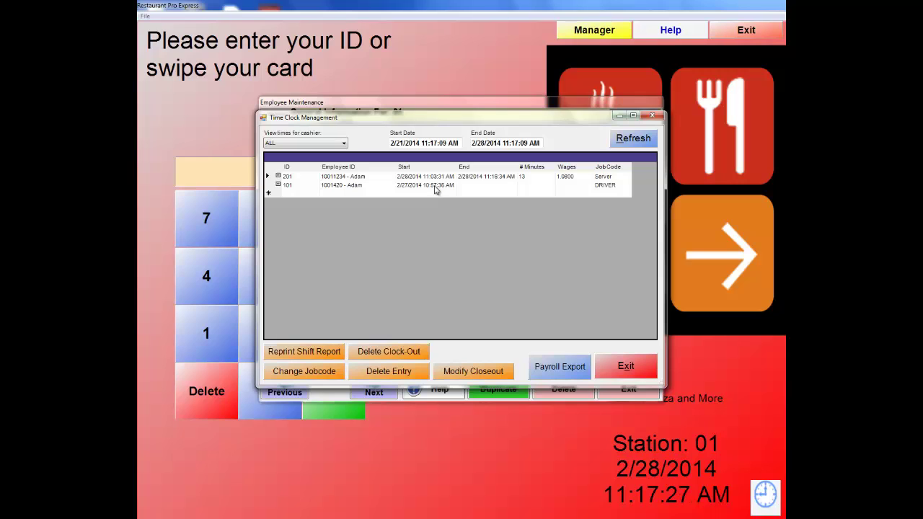
Change shift 201's start hour from 11 to 8 (8:03:31 AM), making it 193 minutes.
{"action": "left_click", "coordinate": [430, 180]}
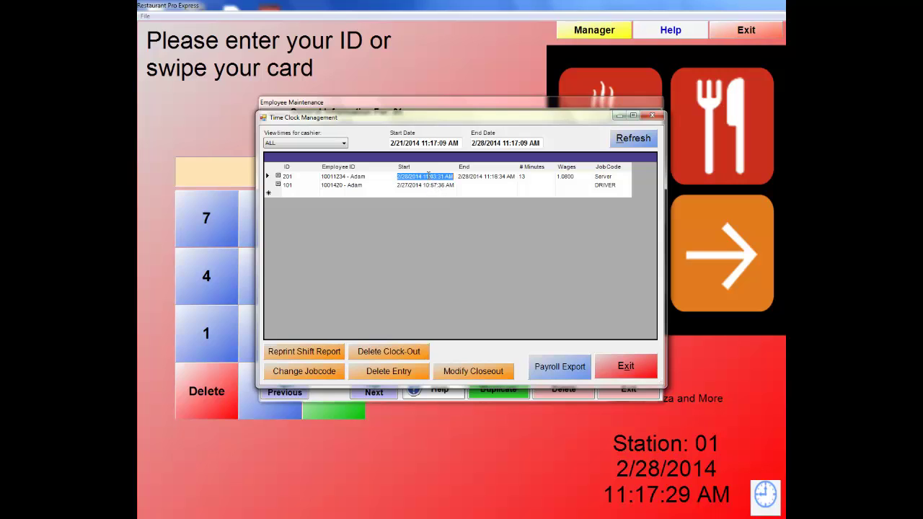
{"action": "key", "text": "BackSpace"}
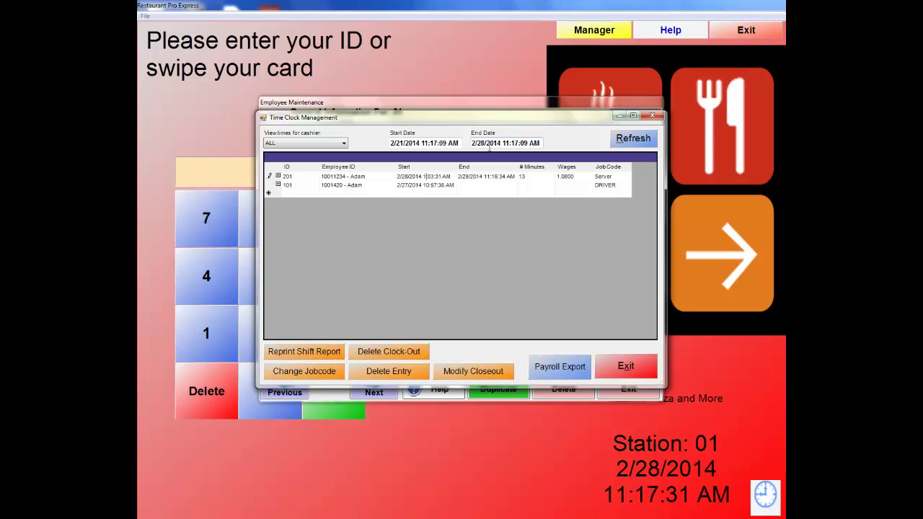
{"action": "type", "text": "8:"}
{"action": "left_click", "coordinate": [536, 179]}
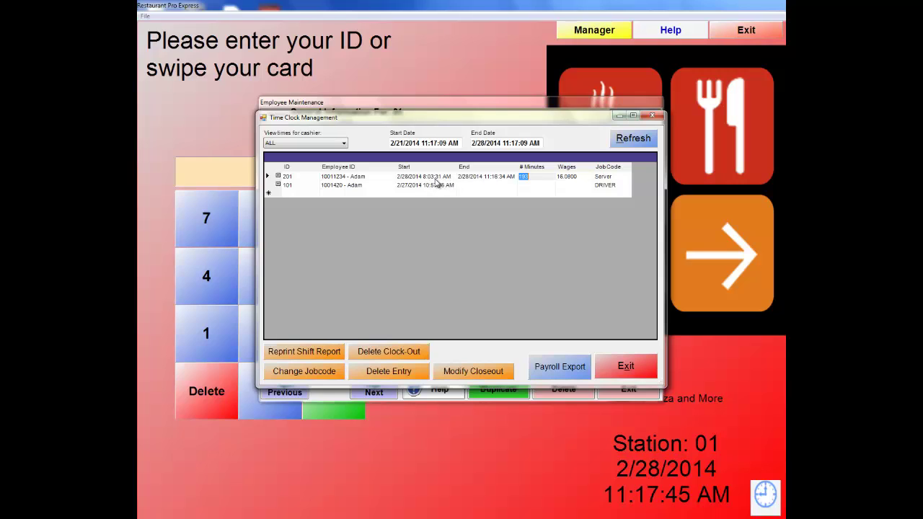
Leave the cashier filter on ALL and close Time Clock Management.
{"action": "left_click", "coordinate": [339, 146]}
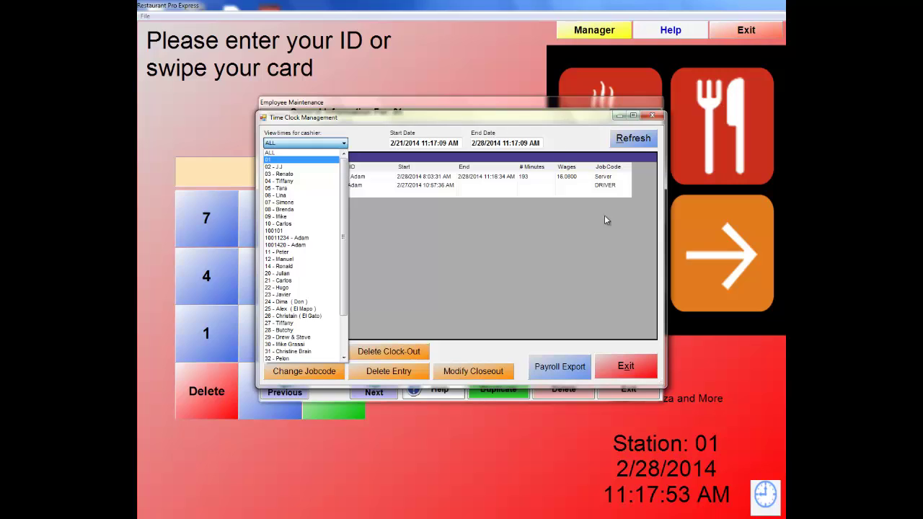
{"action": "left_click", "coordinate": [632, 366]}
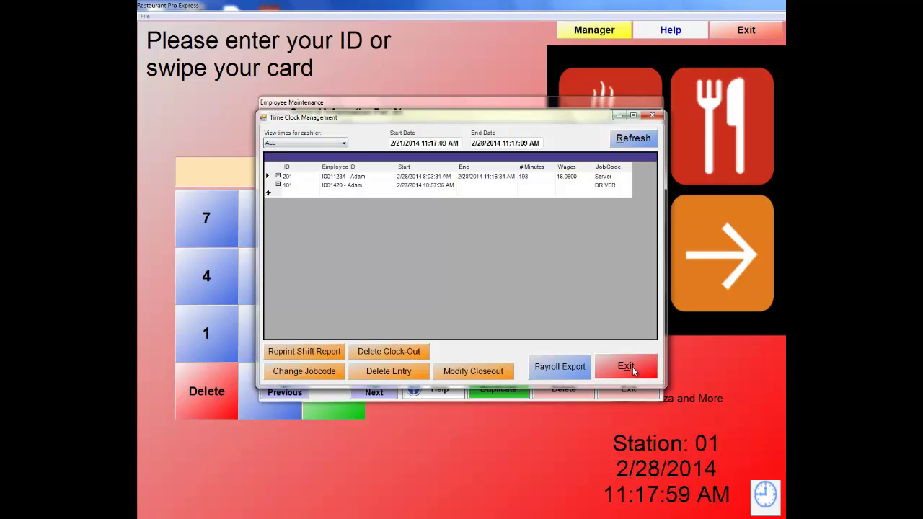
{"action": "left_click", "coordinate": [632, 367]}
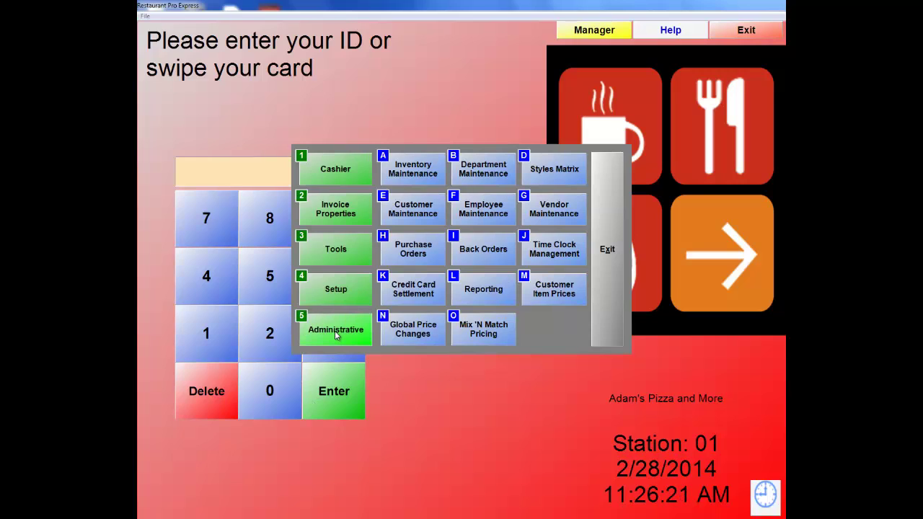
Open Customer Maintenance on the Cash Customer record.
{"action": "left_click", "coordinate": [420, 208]}
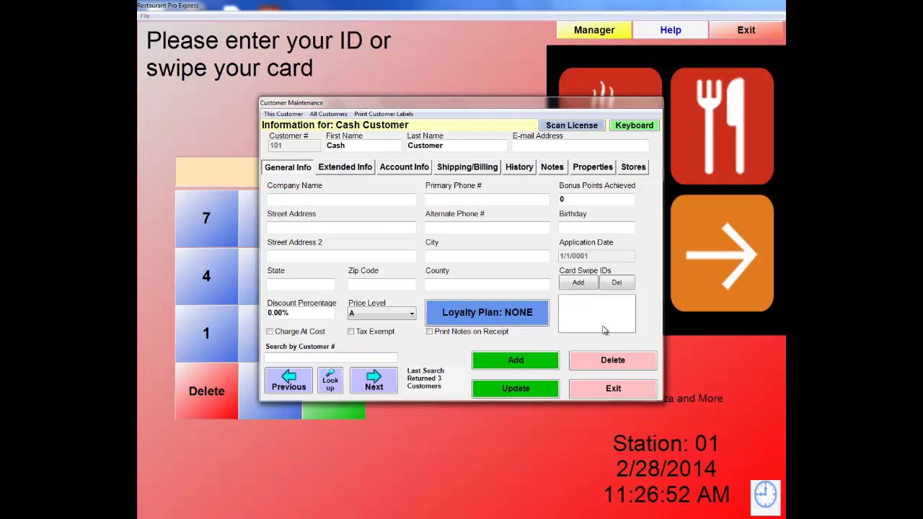
Look up and open the second customer's record, on price level B and the PIZZA DEAL plan.
{"action": "left_click", "coordinate": [331, 388]}
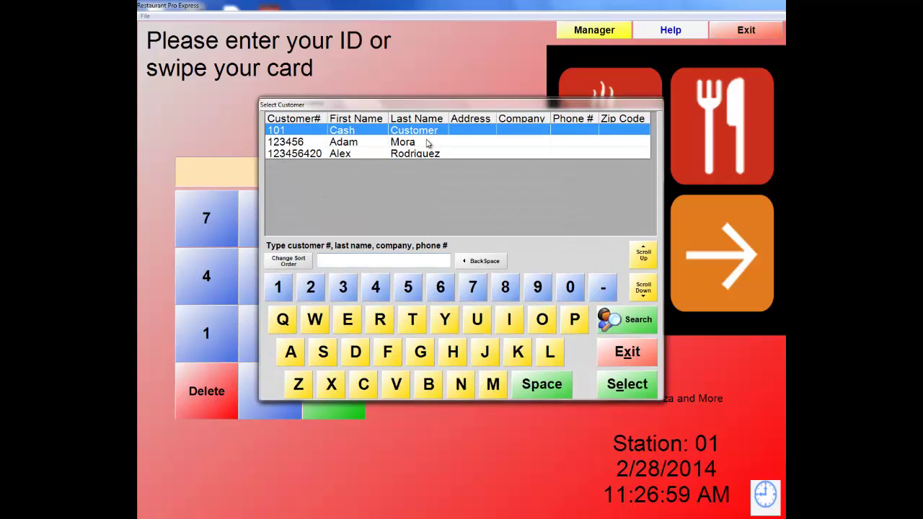
{"action": "double_click", "coordinate": [366, 147]}
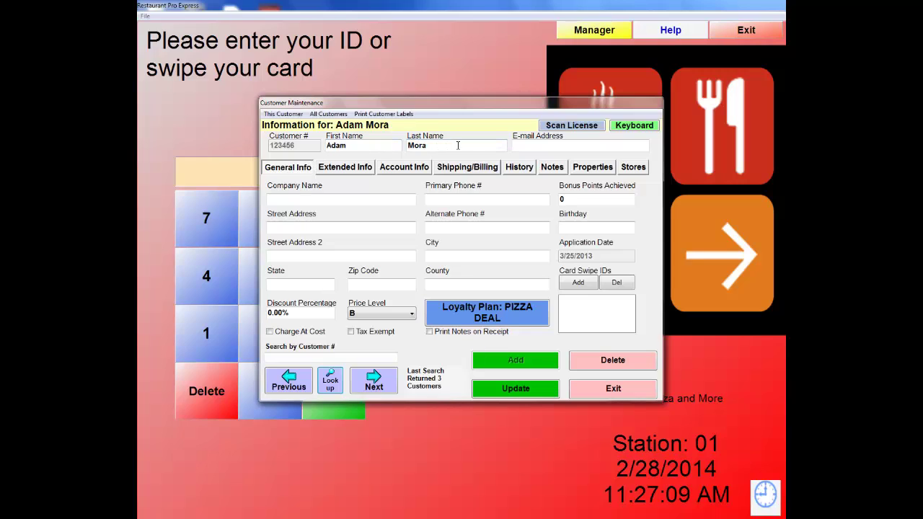
Review the customer's Extended, Account, Shipping/Billing, History, Notes and Stores tabs, then return to General Info.
{"action": "left_click", "coordinate": [524, 144]}
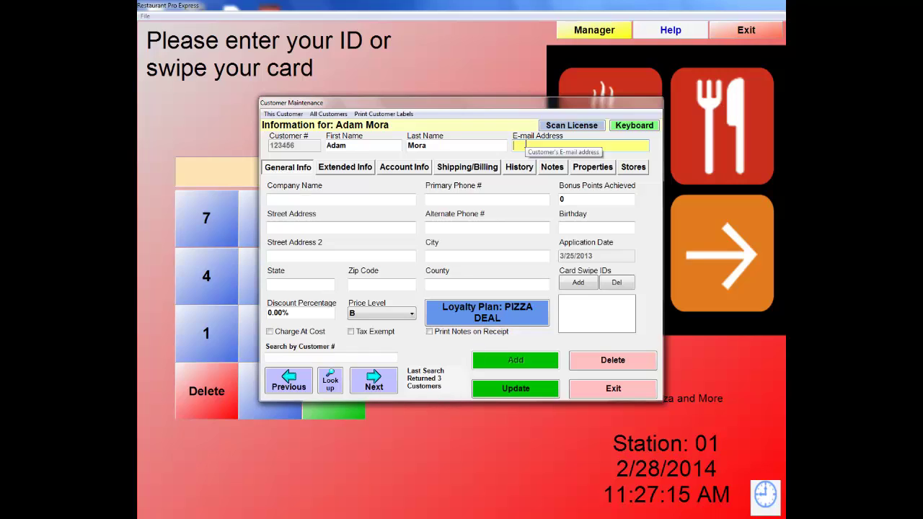
{"action": "left_click", "coordinate": [342, 169]}
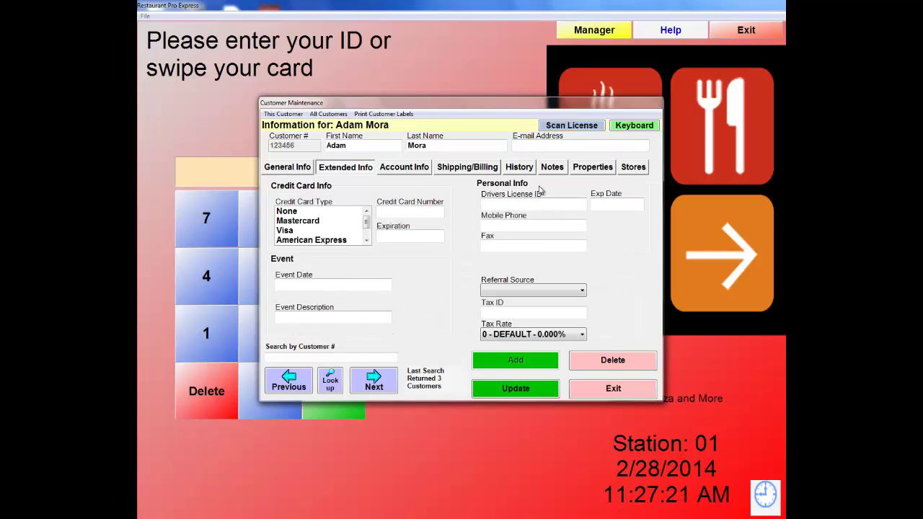
{"action": "left_click", "coordinate": [416, 170]}
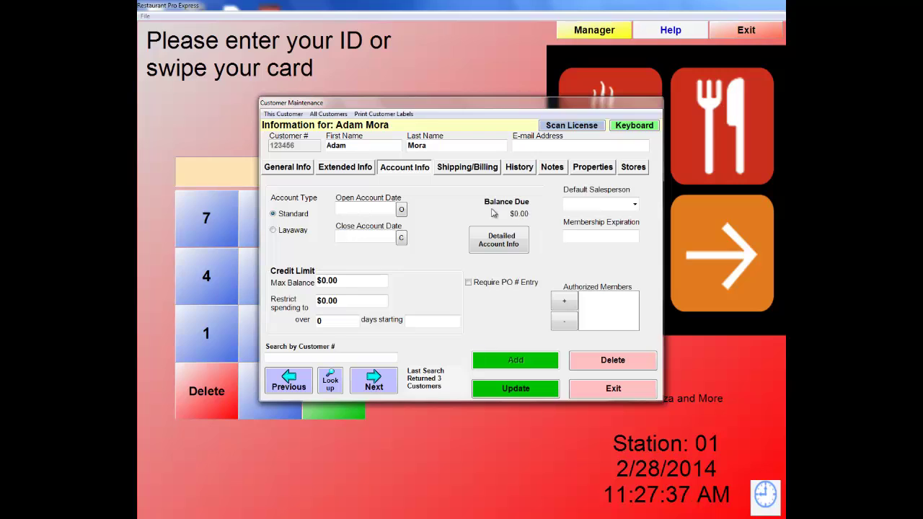
{"action": "left_click", "coordinate": [476, 170]}
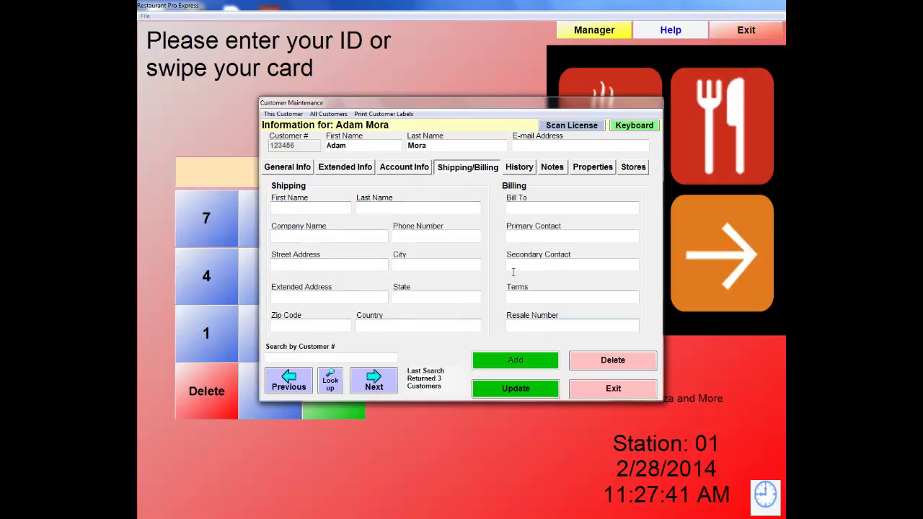
{"action": "left_click", "coordinate": [514, 171]}
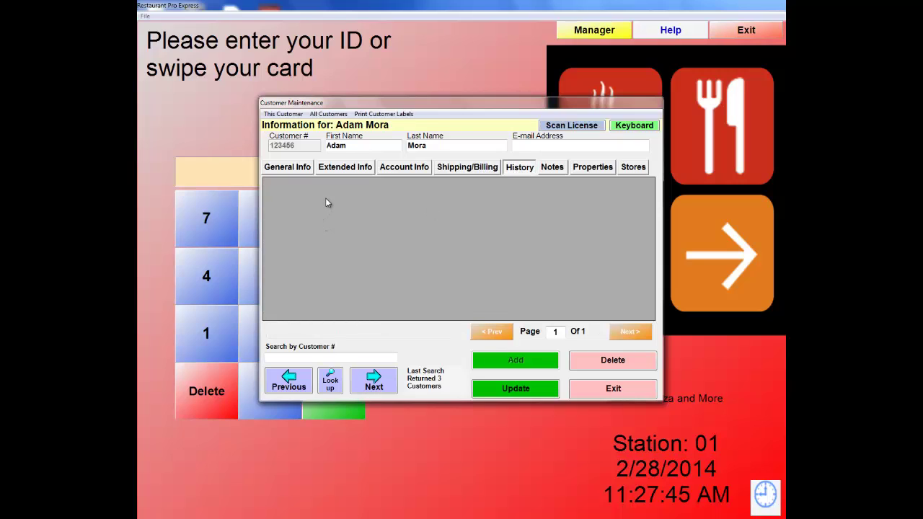
{"action": "left_click", "coordinate": [546, 170]}
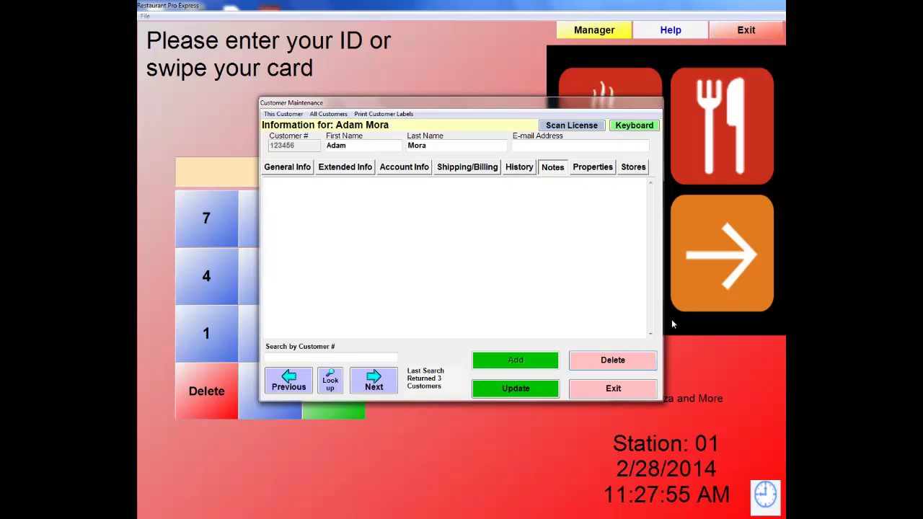
{"action": "left_click", "coordinate": [635, 168]}
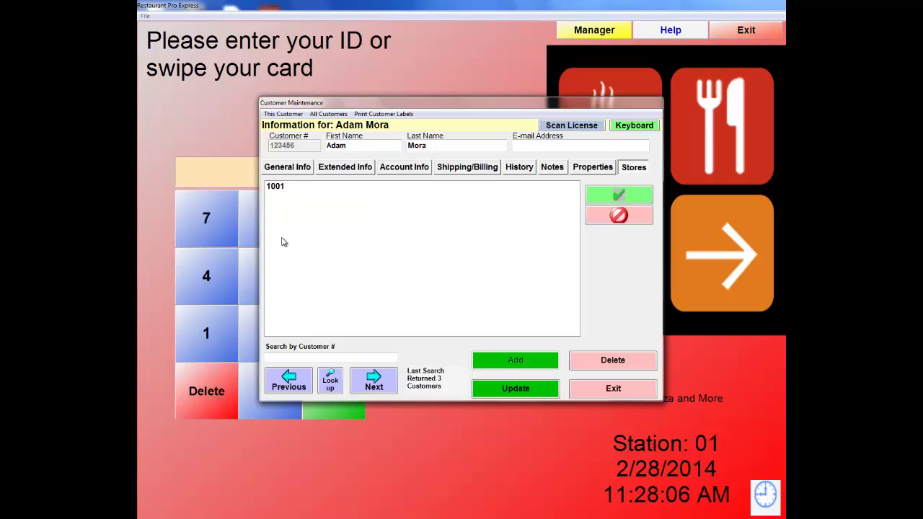
{"action": "left_click", "coordinate": [296, 170]}
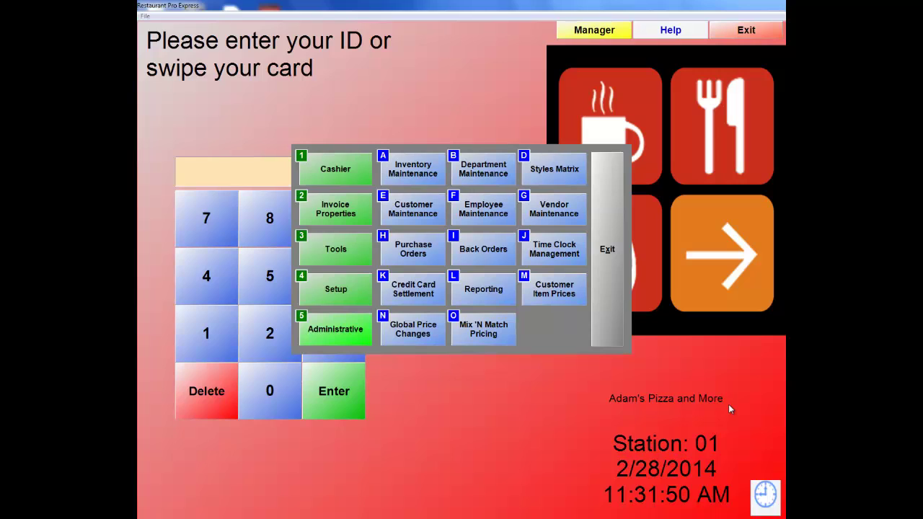
Open the Loyalty Incentives setup under Setup > Customer Loyalty, showing the pizza DEAL incentive.
{"action": "left_click", "coordinate": [336, 291]}
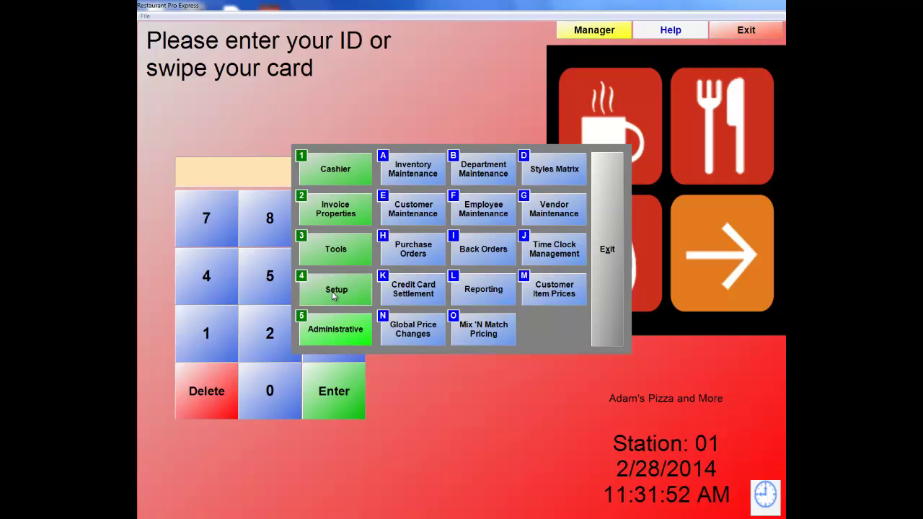
{"action": "left_click", "coordinate": [472, 171]}
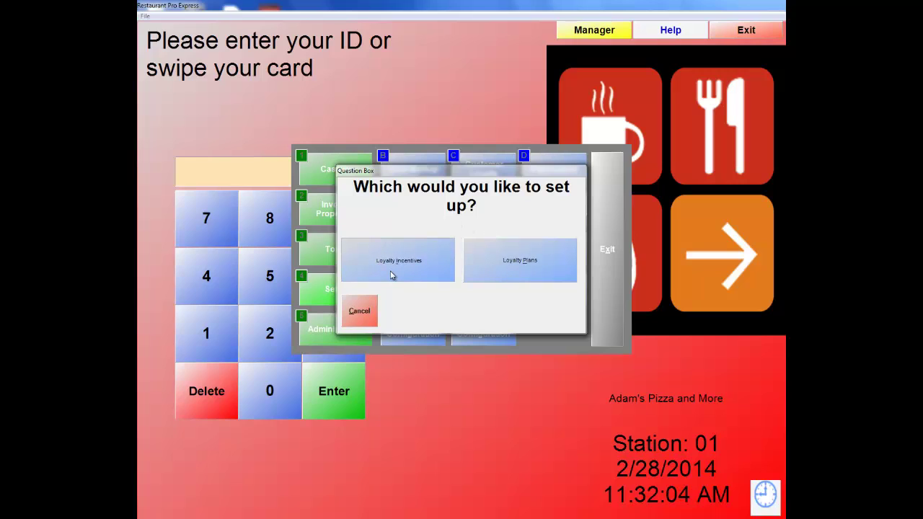
{"action": "left_click", "coordinate": [392, 275]}
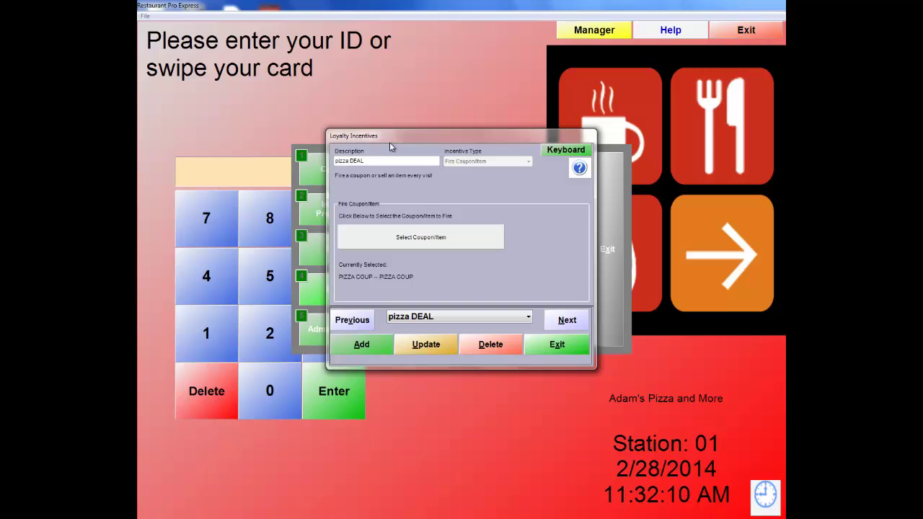
Add a new incentive, trying Birthday Bonus, Frequency Discount and Fire Coupon/Item, ending on Points Reward.
{"action": "left_click", "coordinate": [359, 345]}
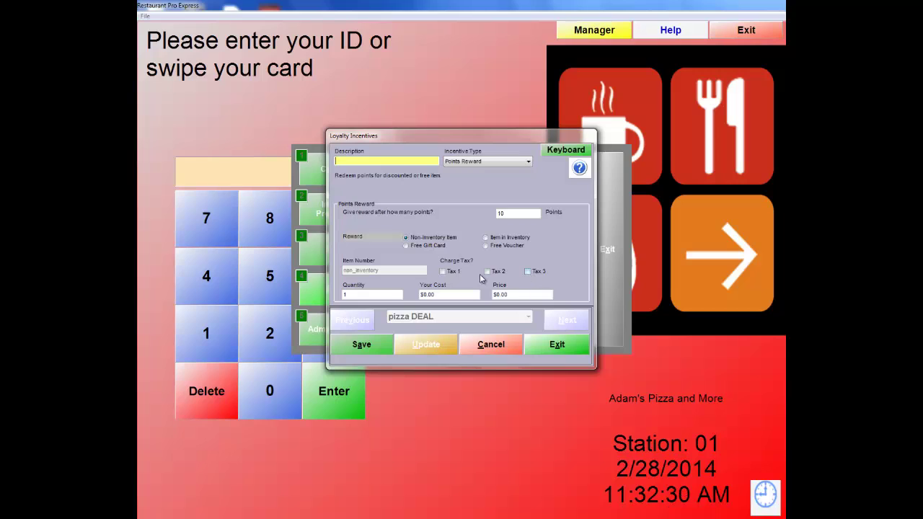
{"action": "left_click", "coordinate": [514, 162]}
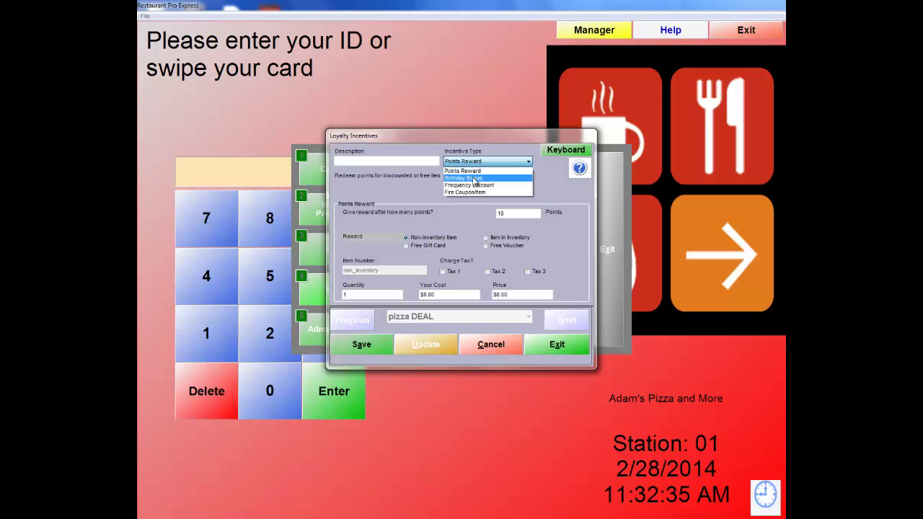
{"action": "left_click", "coordinate": [475, 178]}
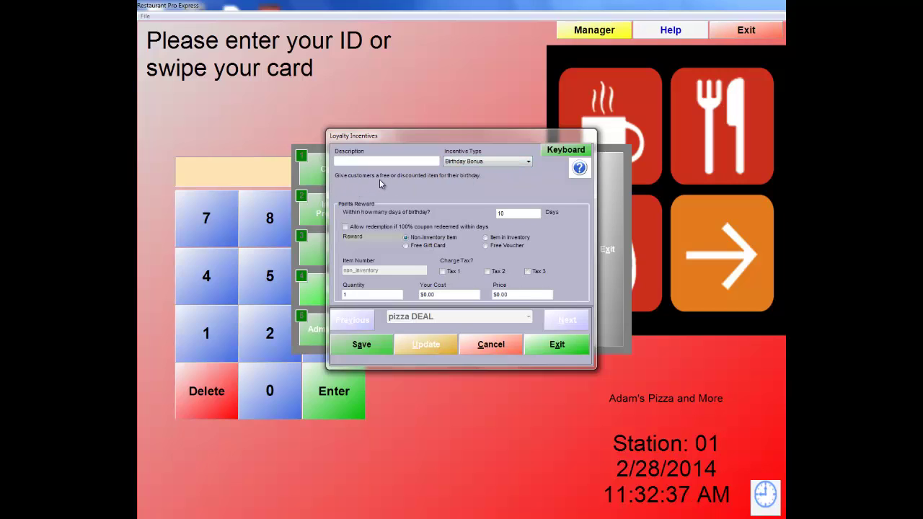
{"action": "left_click", "coordinate": [511, 163]}
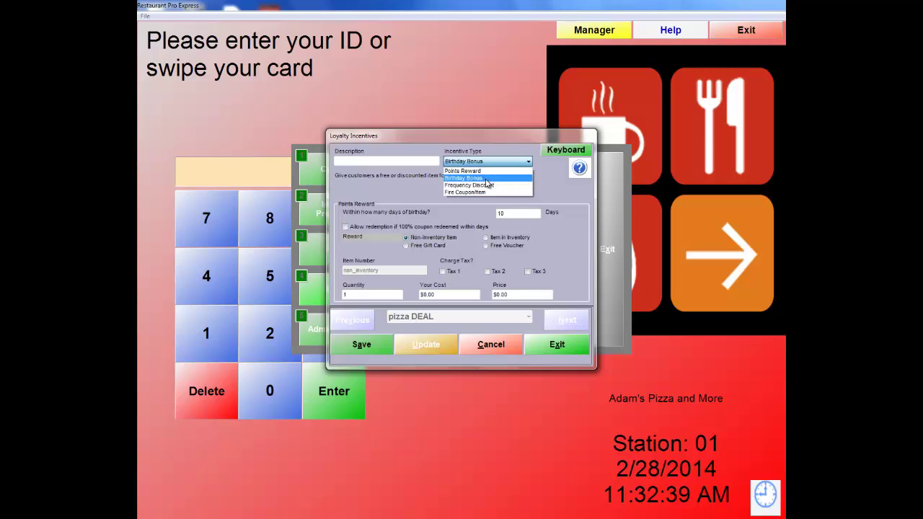
{"action": "left_click", "coordinate": [481, 187]}
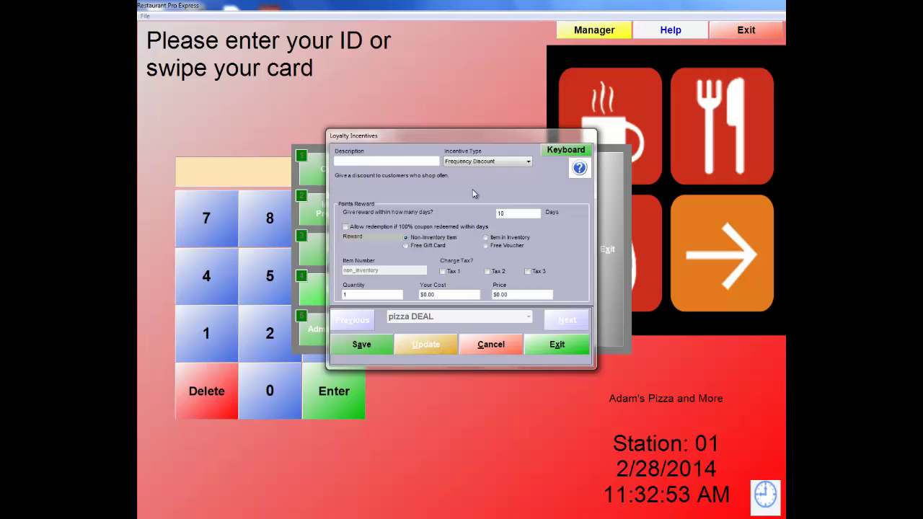
{"action": "left_click", "coordinate": [505, 163]}
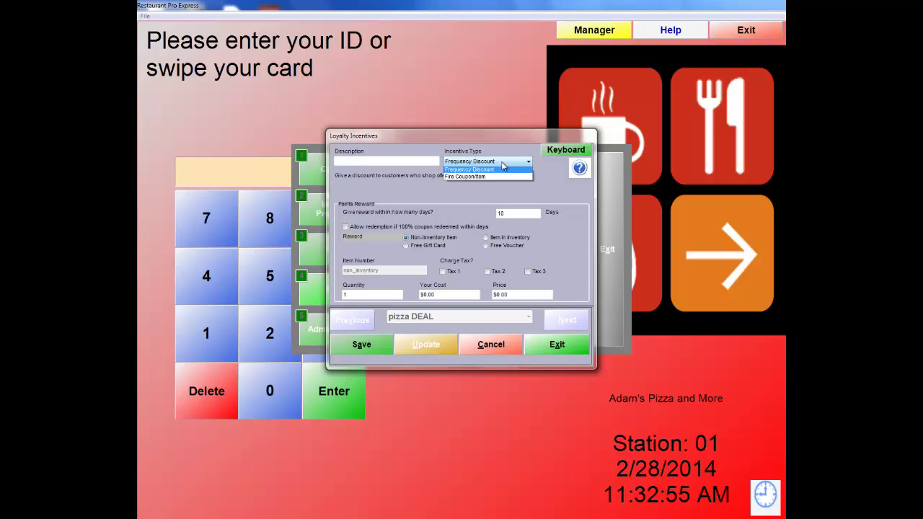
{"action": "left_click", "coordinate": [482, 193]}
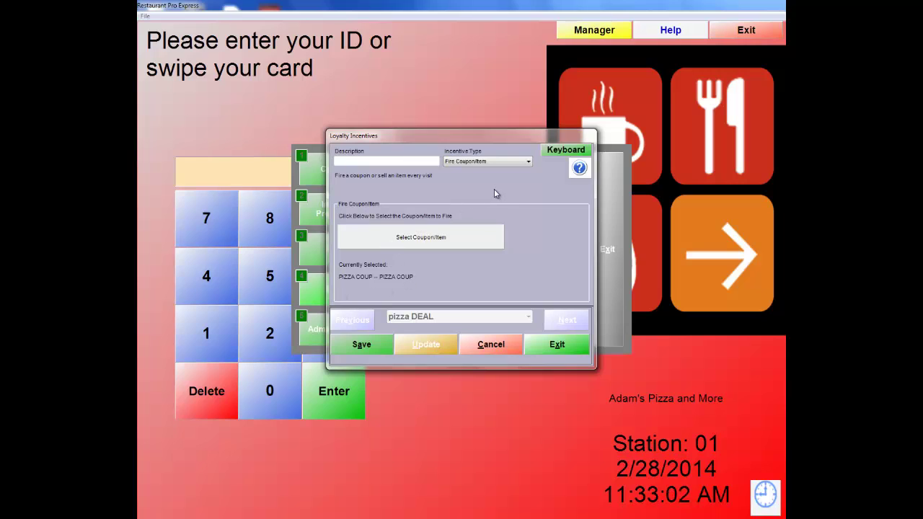
{"action": "left_click", "coordinate": [497, 162]}
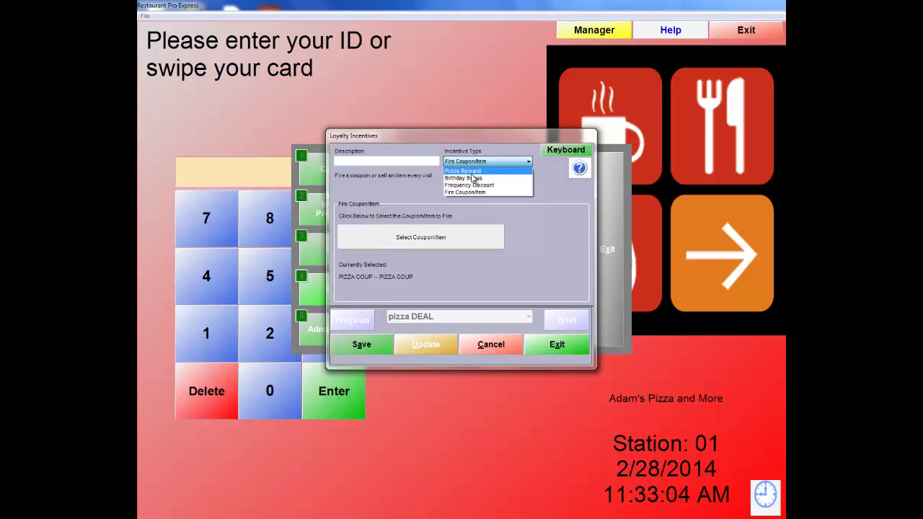
{"action": "left_click", "coordinate": [463, 170]}
Save a 'Free Voucher' Points Reward incentive giving a $5.00 voucher after 5 points.
{"action": "left_click", "coordinate": [364, 161]}
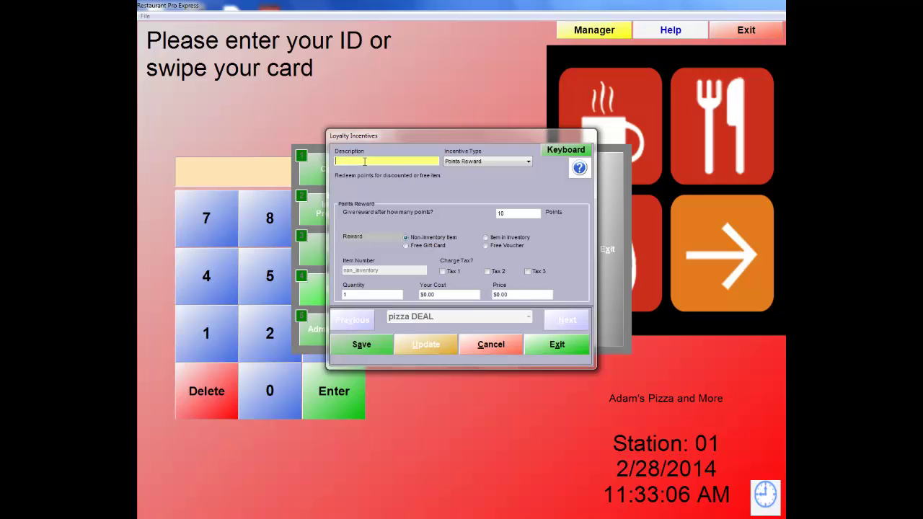
{"action": "type", "text": "Free Voucher"}
{"action": "key", "text": "Tab"}
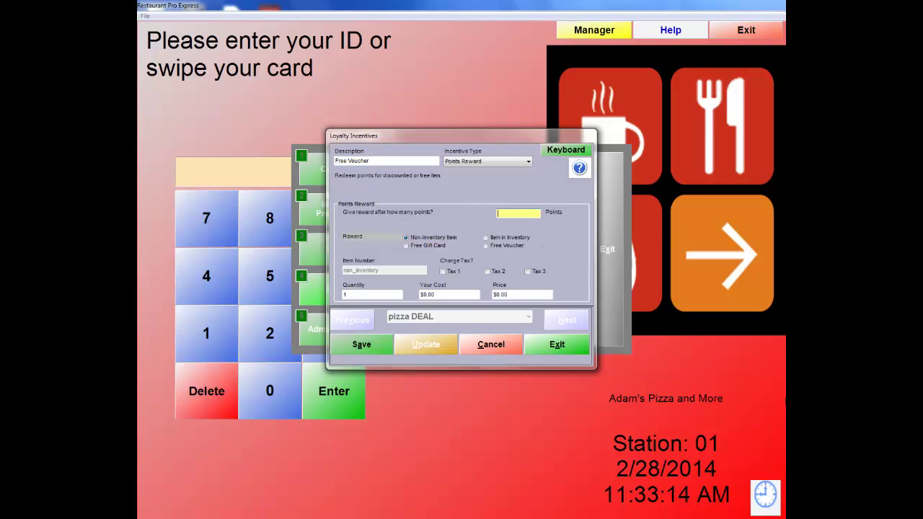
{"action": "type", "text": "5"}
{"action": "left_click", "coordinate": [486, 245]}
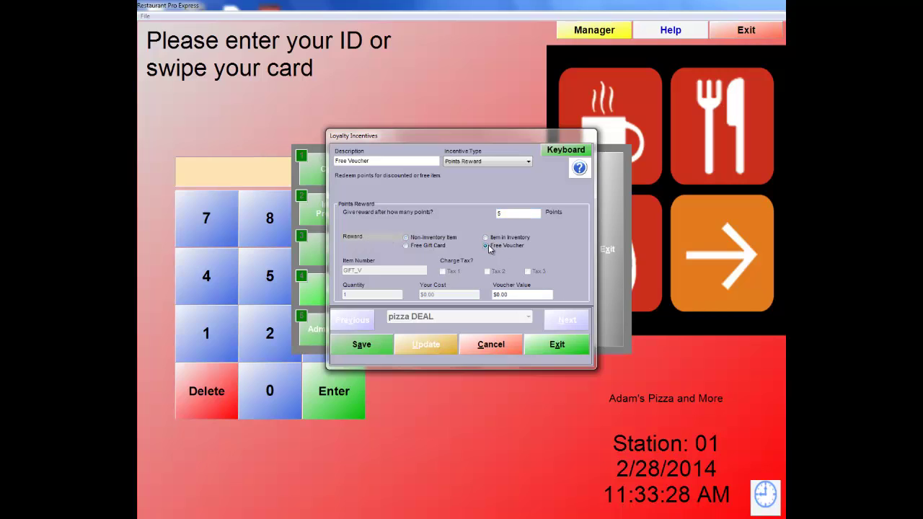
{"action": "left_click", "coordinate": [523, 294]}
{"action": "type", "text": "5"}
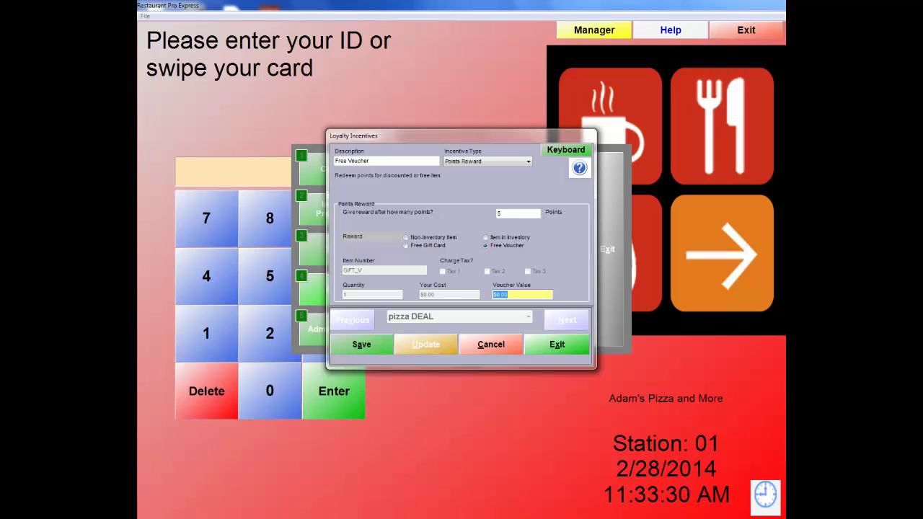
{"action": "type", "text": ".0"}
{"action": "left_click", "coordinate": [368, 345]}
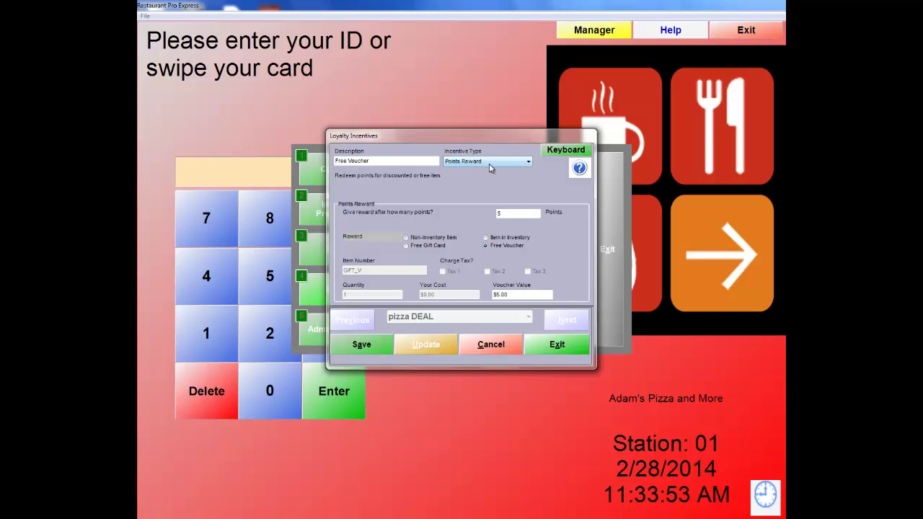
{"action": "left_click", "coordinate": [373, 345]}
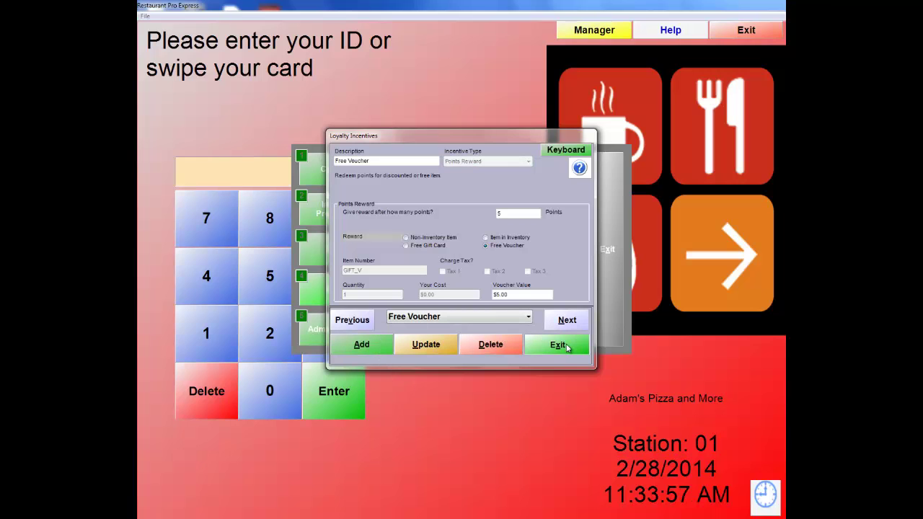
{"action": "left_click", "coordinate": [567, 347]}
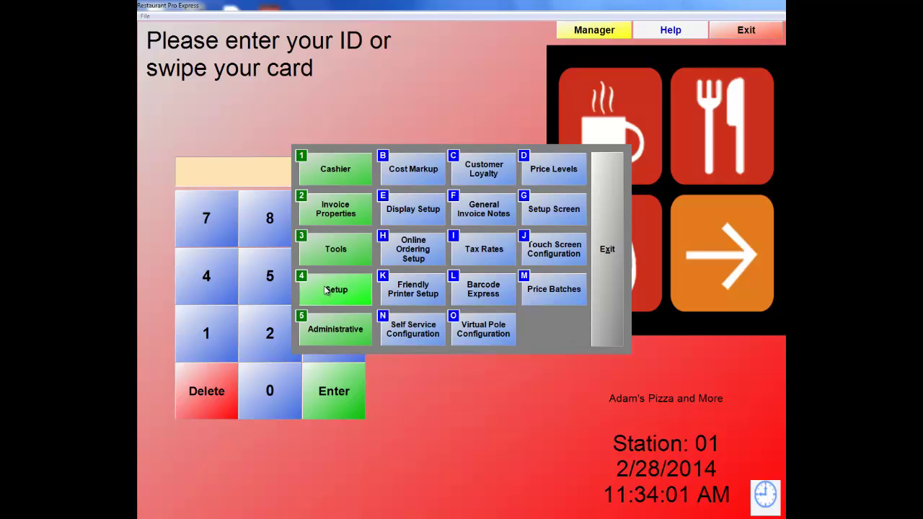
Create a new loyalty plan named 'Free Voucher' with Accumulate Points on.
{"action": "left_click", "coordinate": [474, 171]}
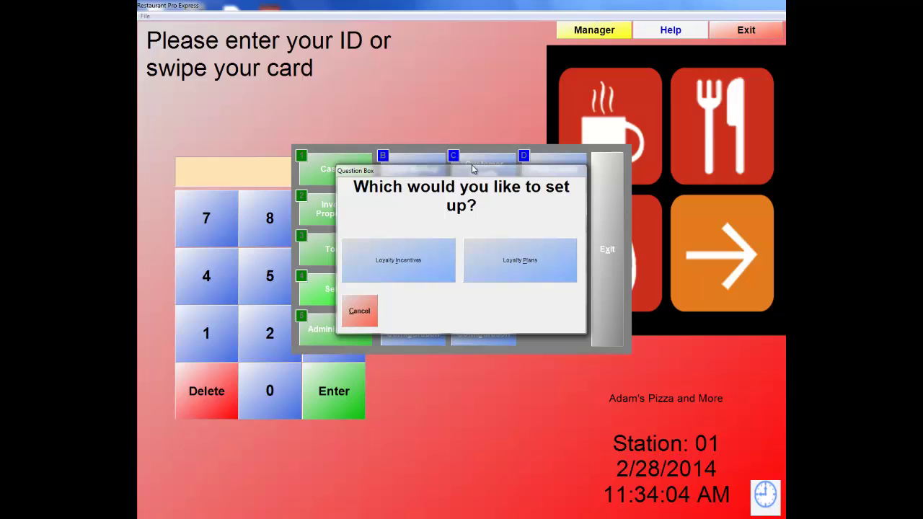
{"action": "left_click", "coordinate": [527, 259]}
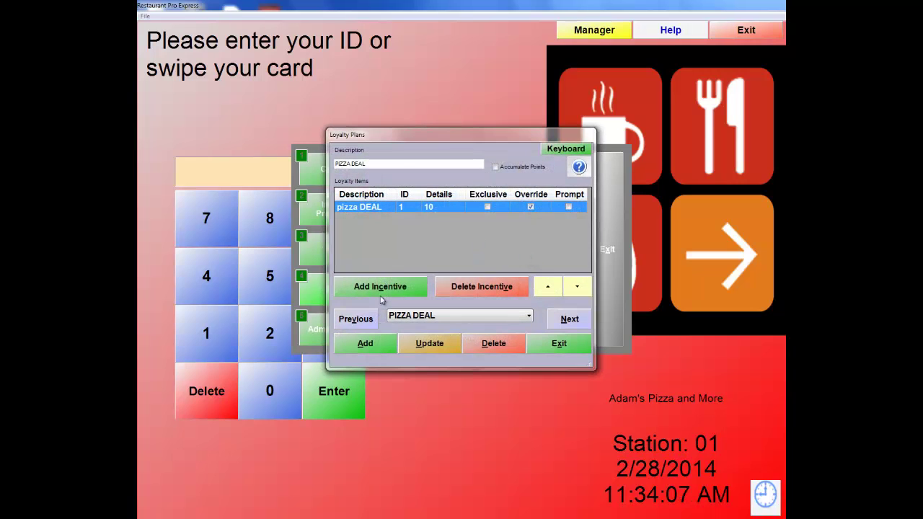
{"action": "left_click", "coordinate": [365, 345]}
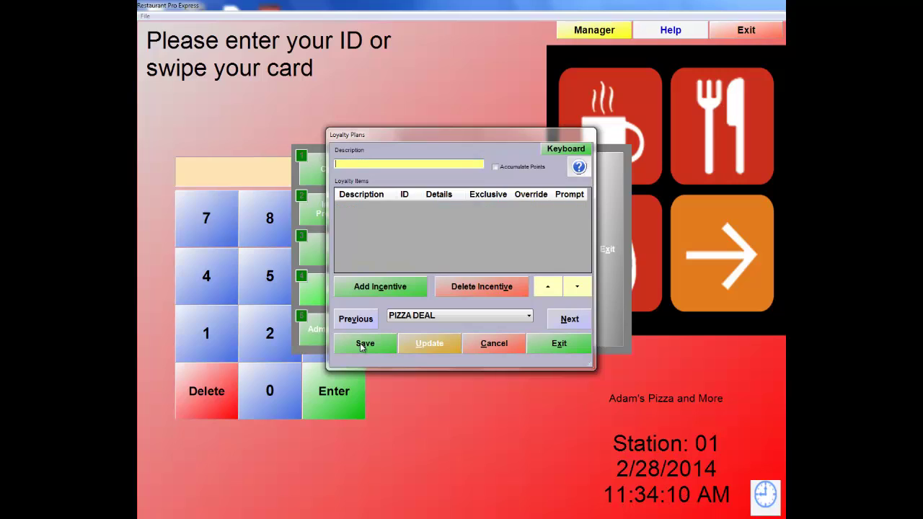
{"action": "left_click", "coordinate": [360, 165]}
{"action": "type", "text": "Free Voucher"}
{"action": "left_click", "coordinate": [495, 168]}
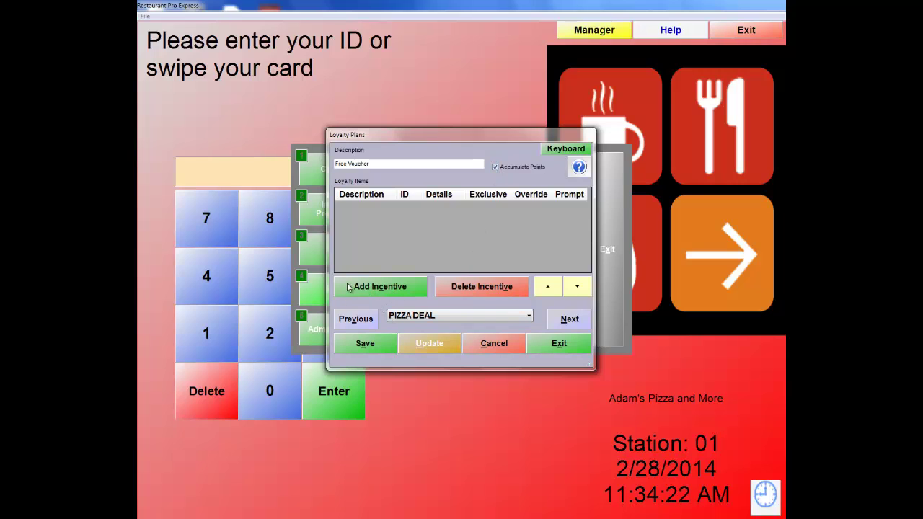
Add the Free Voucher incentive with Prompt checked, then save and close the plan.
{"action": "left_click", "coordinate": [365, 288]}
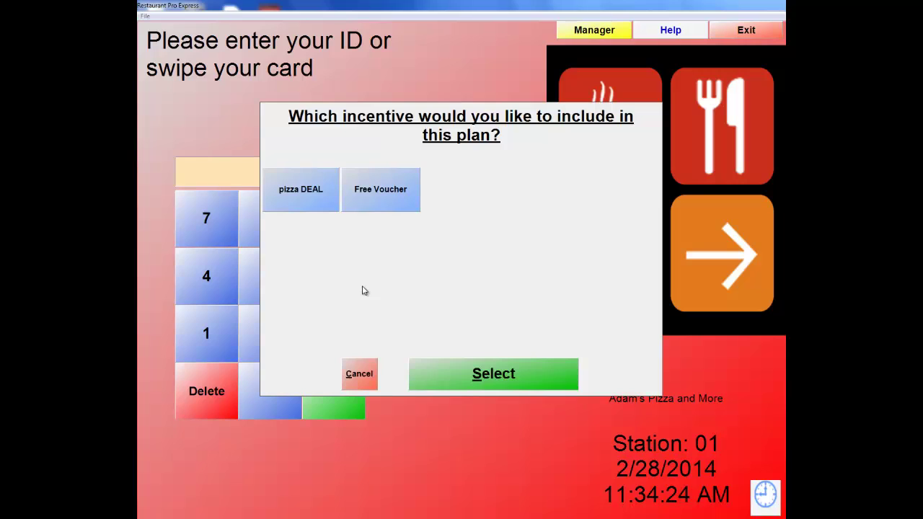
{"action": "left_click", "coordinate": [387, 199]}
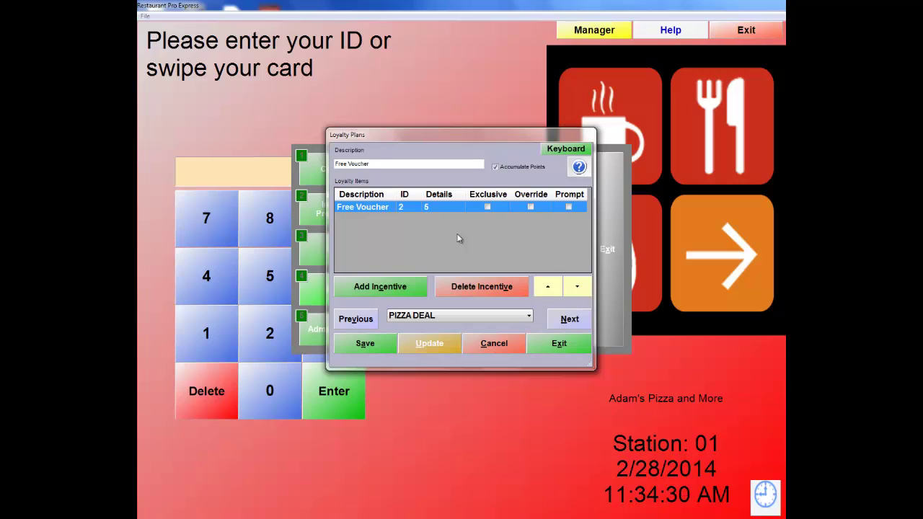
{"action": "left_click", "coordinate": [569, 207]}
{"action": "left_click", "coordinate": [363, 345]}
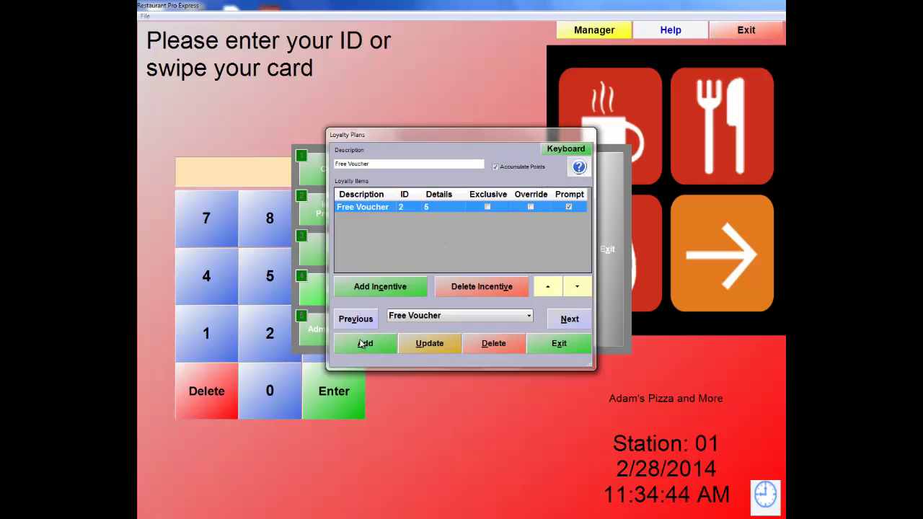
{"action": "left_click", "coordinate": [578, 344]}
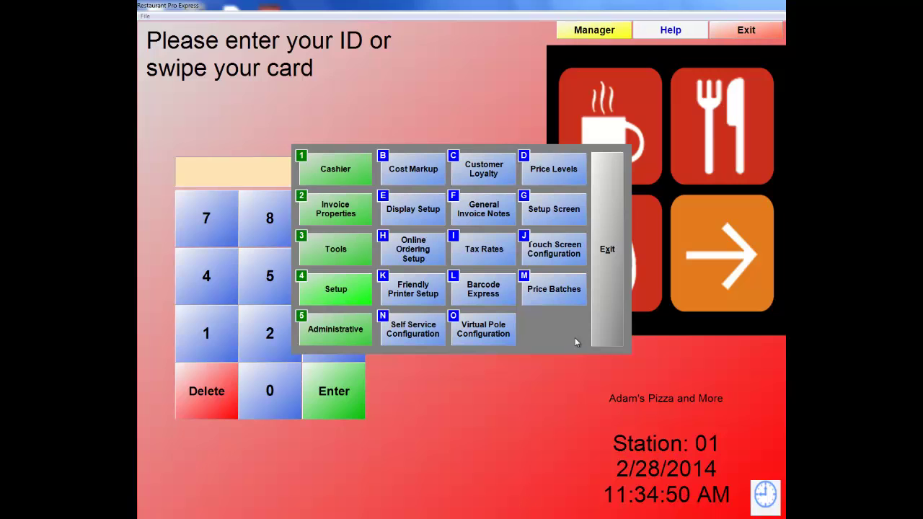
Assign the Free Voucher loyalty plan to a customer's record in Customer Maintenance and update it.
{"action": "left_click", "coordinate": [327, 333]}
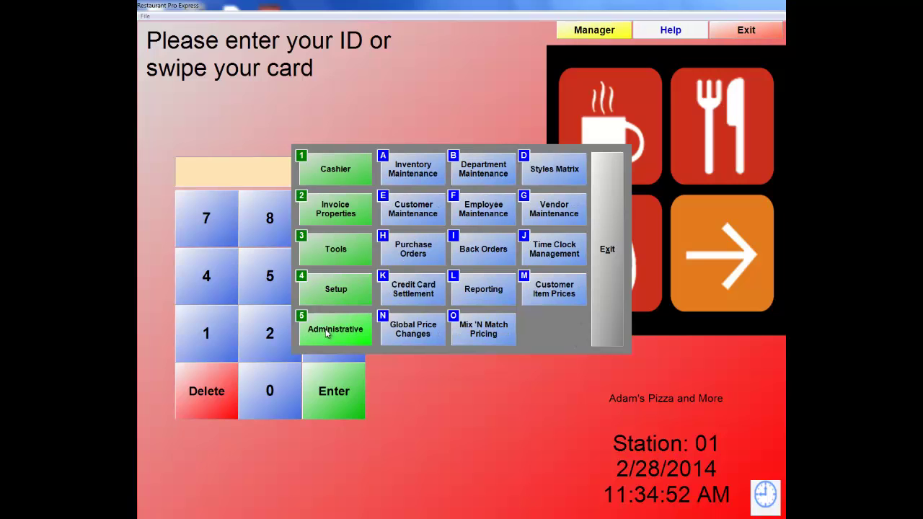
{"action": "left_click", "coordinate": [405, 220]}
{"action": "left_click", "coordinate": [332, 381]}
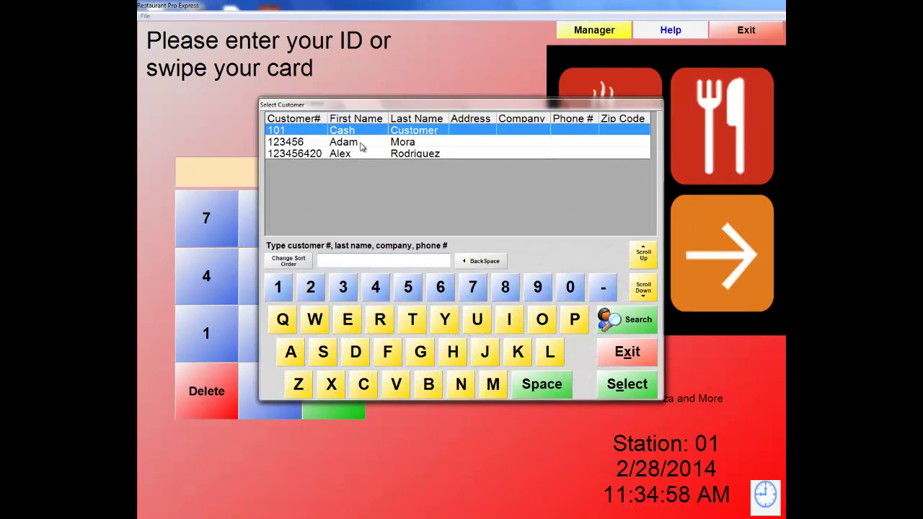
{"action": "double_click", "coordinate": [362, 147]}
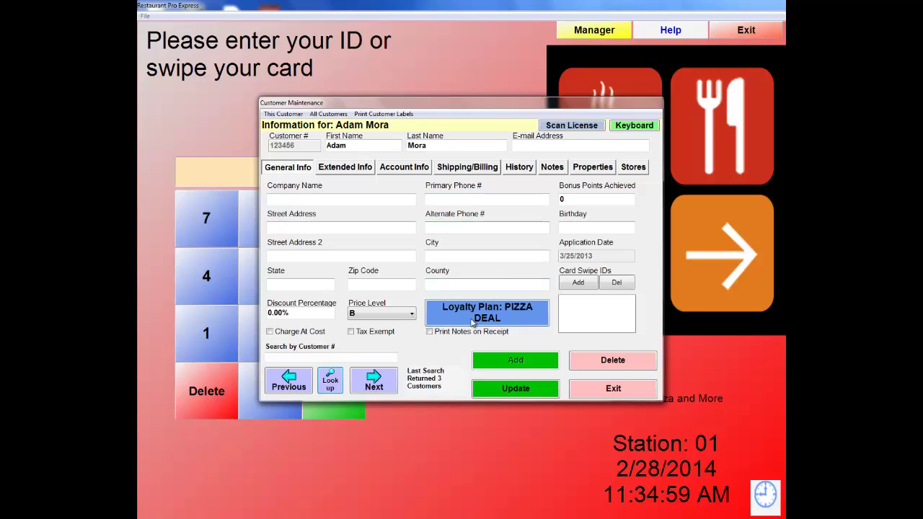
{"action": "left_click", "coordinate": [459, 313]}
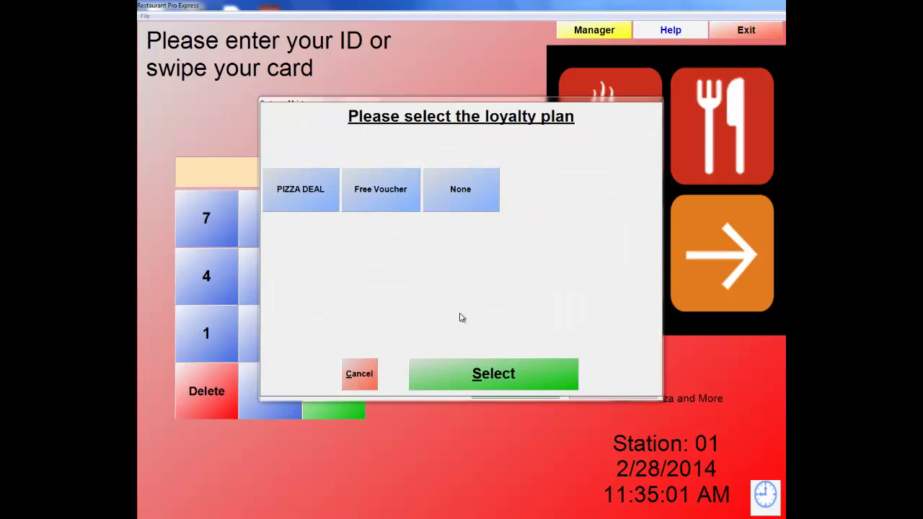
{"action": "left_click", "coordinate": [378, 193]}
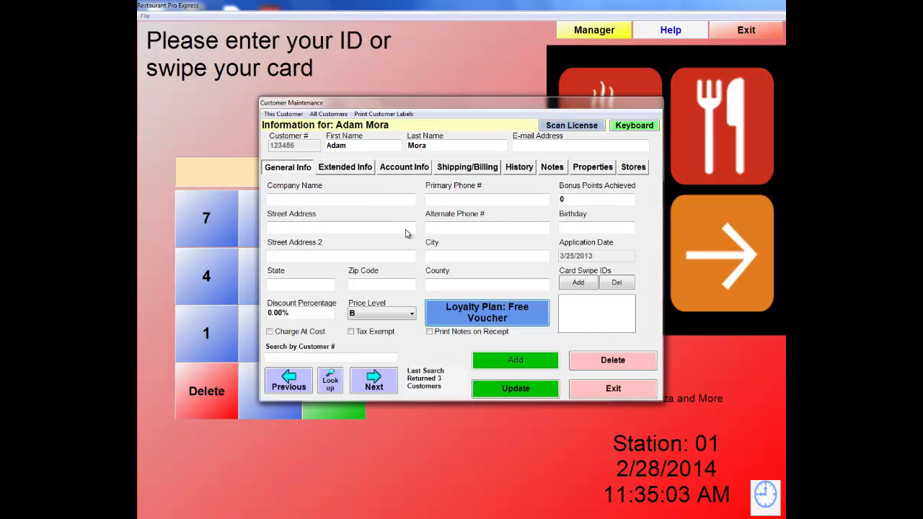
{"action": "left_click", "coordinate": [517, 393]}
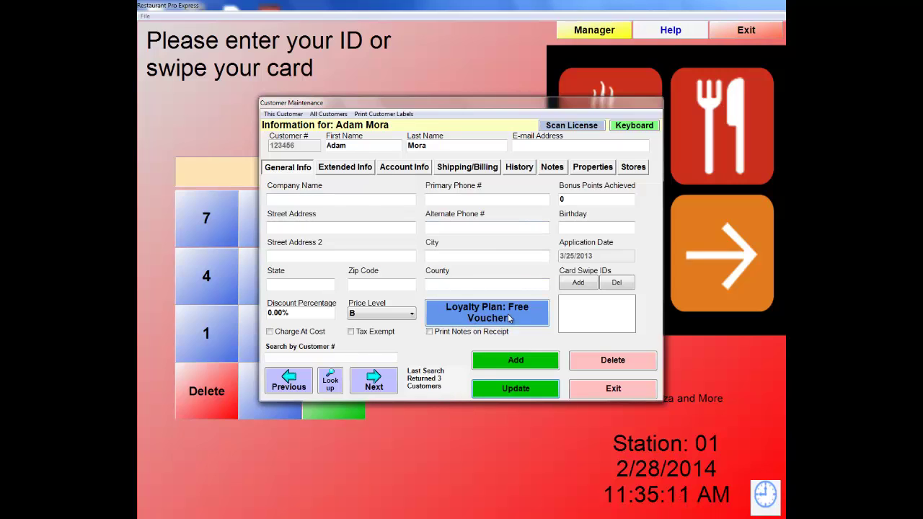
{"action": "left_click", "coordinate": [514, 390]}
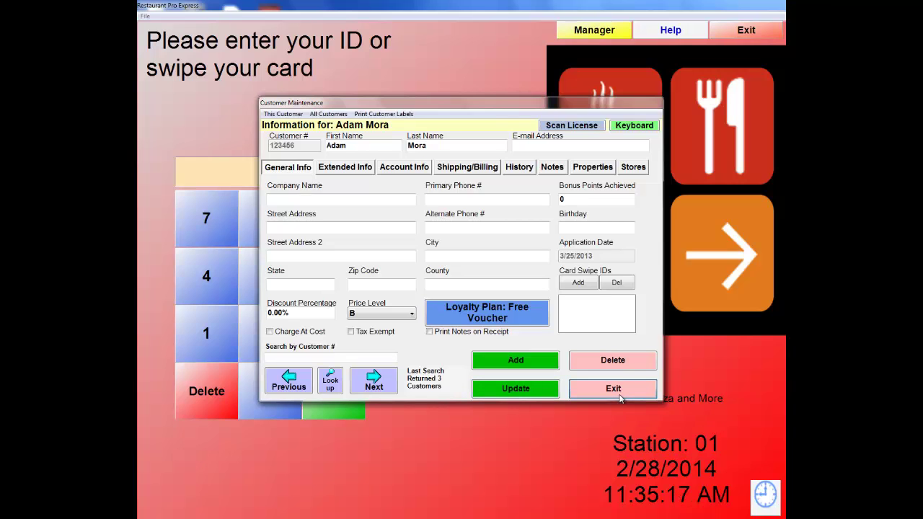
{"action": "left_click", "coordinate": [620, 396]}
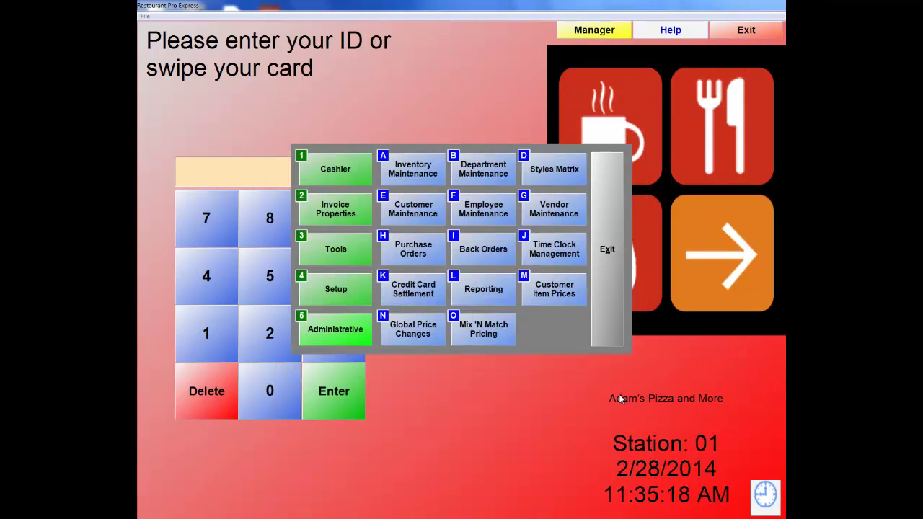
Set Animal Crackers' Bonus Points to 5 in Inventory Maintenance.
{"action": "left_click", "coordinate": [336, 331]}
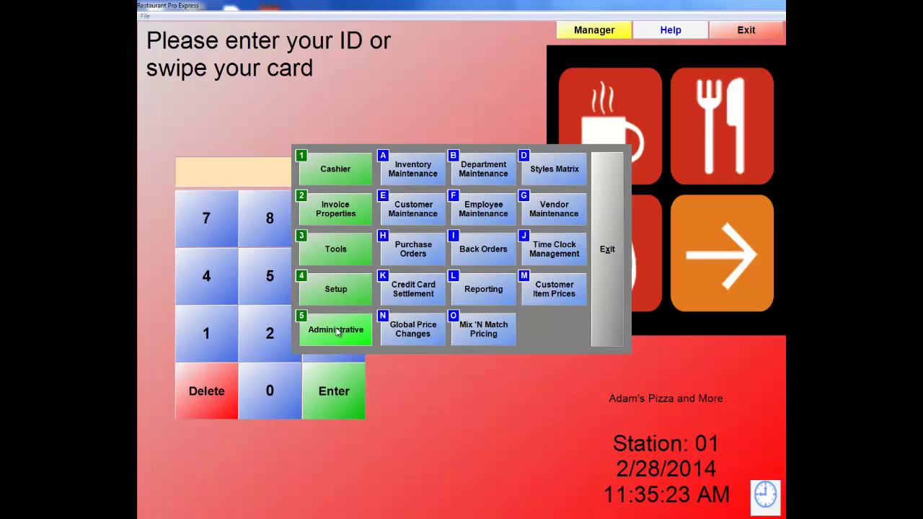
{"action": "left_click", "coordinate": [413, 170]}
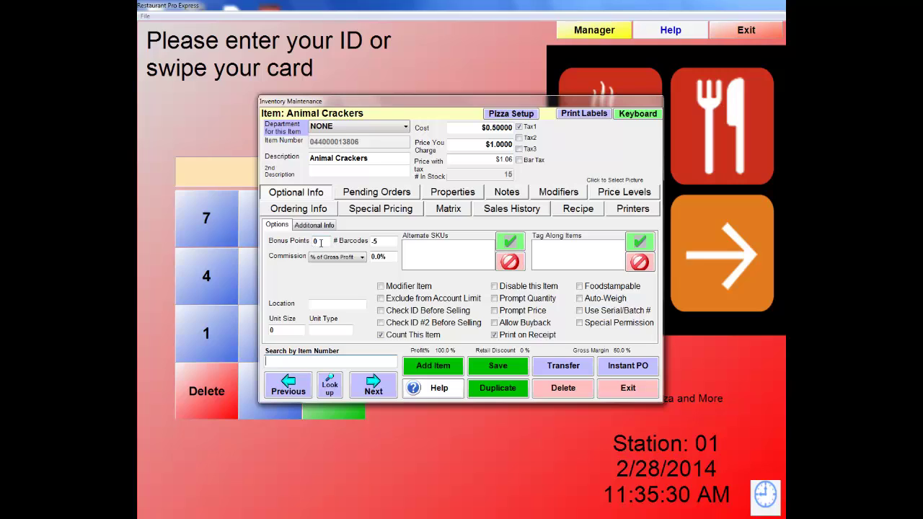
{"action": "left_click", "coordinate": [321, 242]}
{"action": "type", "text": "5"}
{"action": "key", "text": "BackSpace"}
{"action": "left_click", "coordinate": [643, 394]}
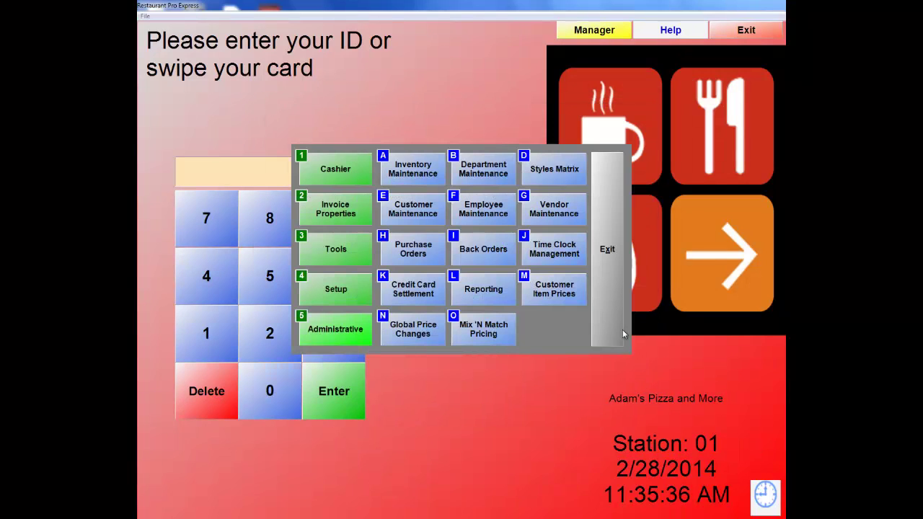
Update the Setup Screen's Invoice Settings with Earn Bonus Points for $'s checked, then exit to login.
{"action": "left_click", "coordinate": [324, 291]}
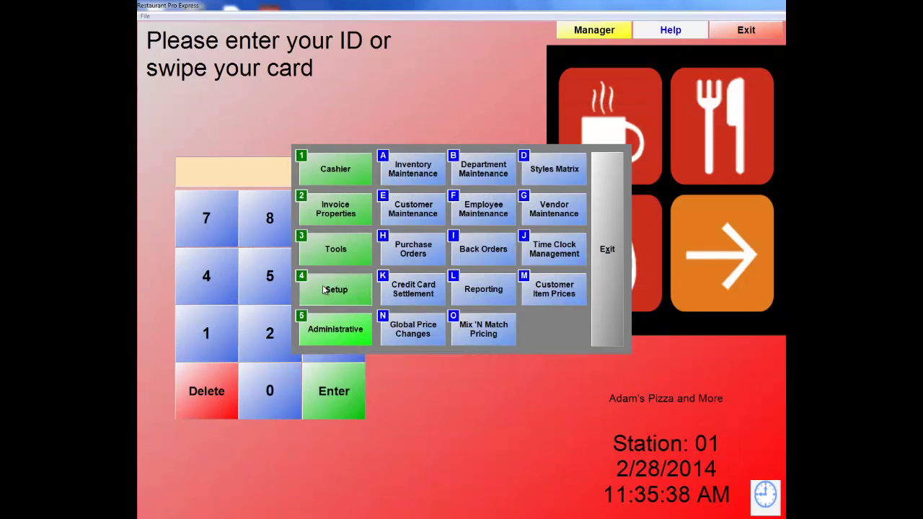
{"action": "left_click", "coordinate": [551, 211]}
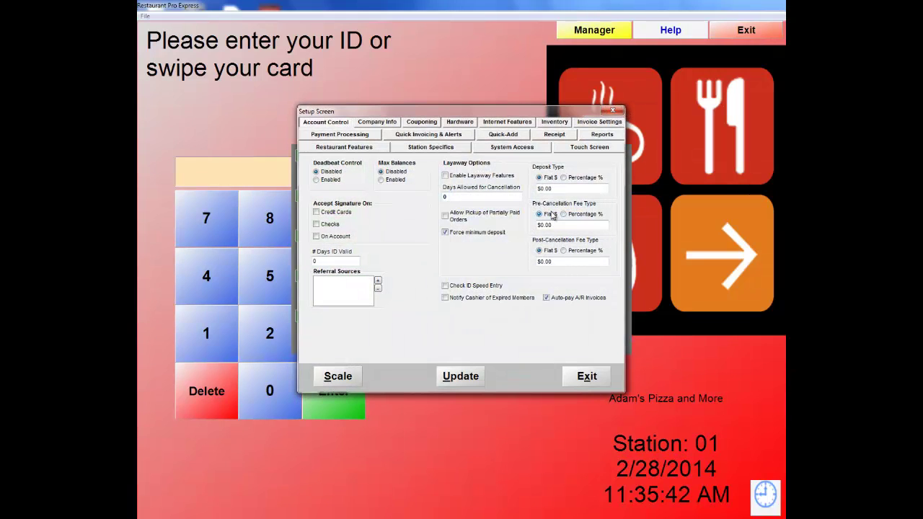
{"action": "left_click", "coordinate": [611, 124]}
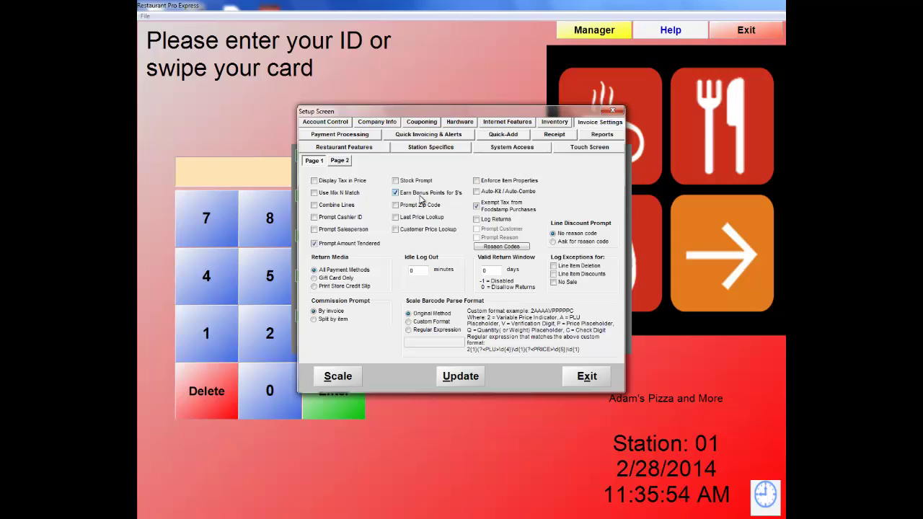
{"action": "left_click", "coordinate": [470, 381]}
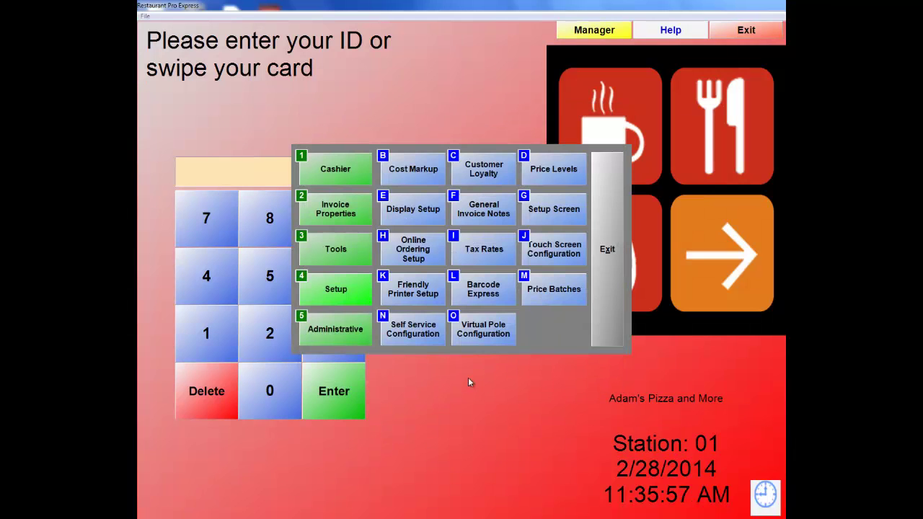
{"action": "left_click", "coordinate": [598, 216]}
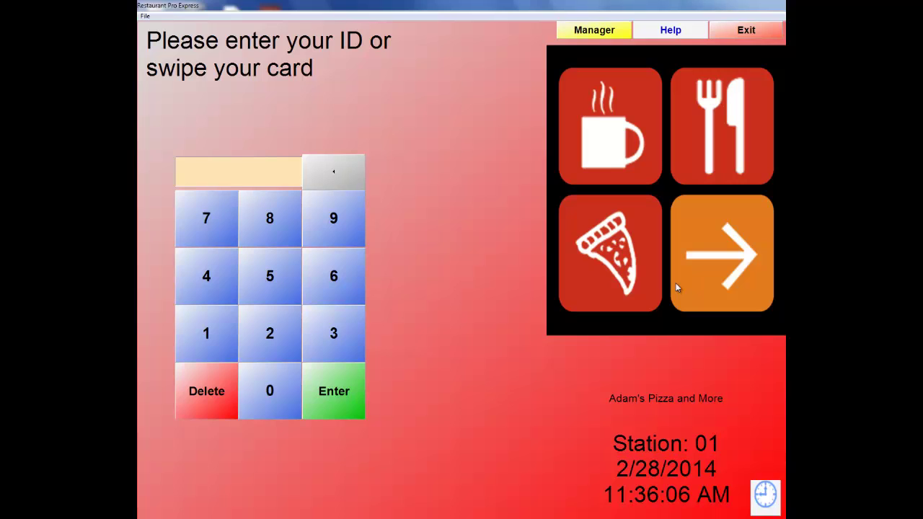
Log in with the employee ID and password.
{"action": "key", "text": "Return"}
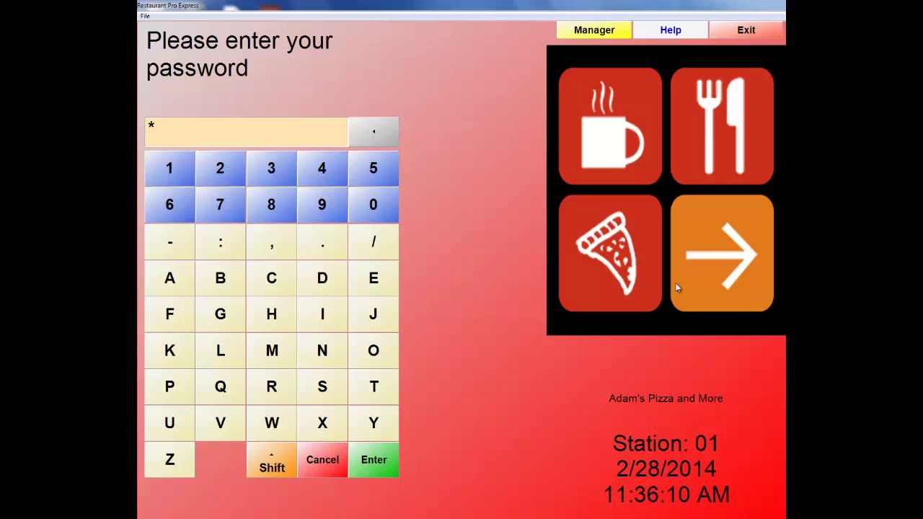
{"action": "key", "text": "Return"}
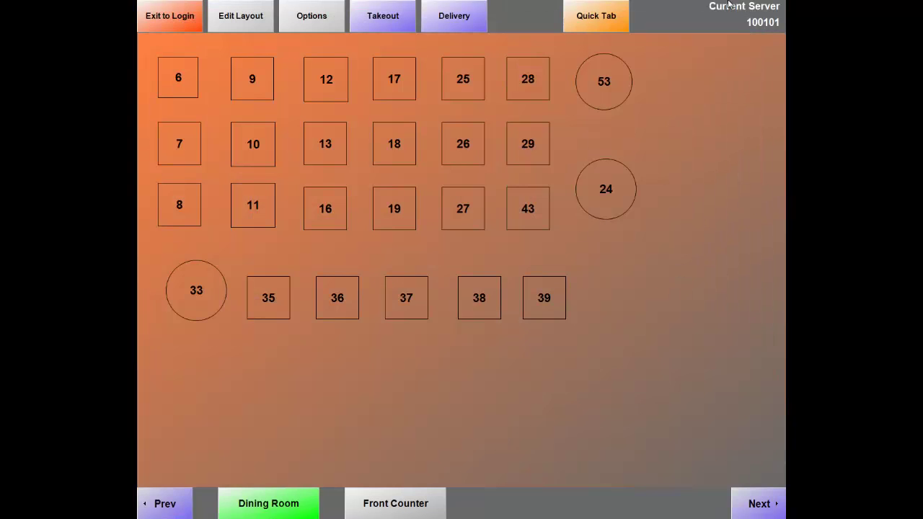
Start a quick-tab order for the looked-up customer with a small garlic-herb Plain Cheese pizza.
{"action": "left_click", "coordinate": [618, 22]}
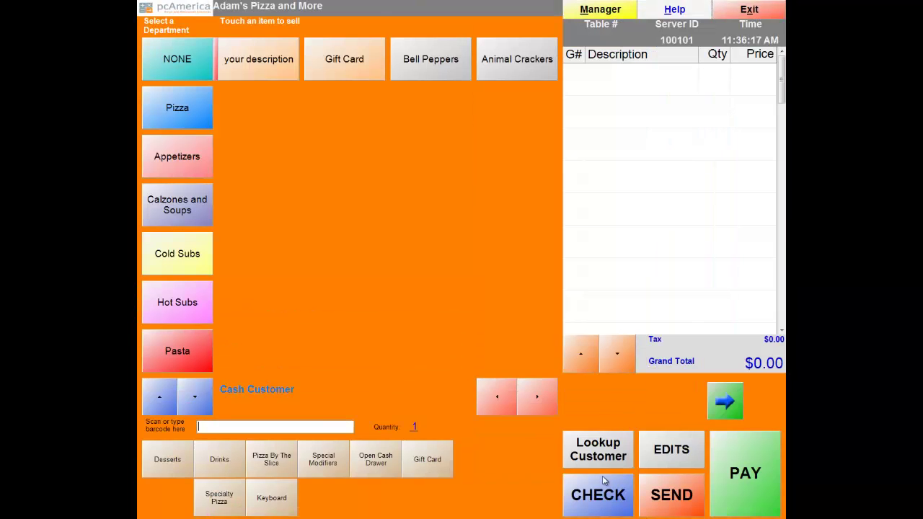
{"action": "left_click", "coordinate": [593, 454]}
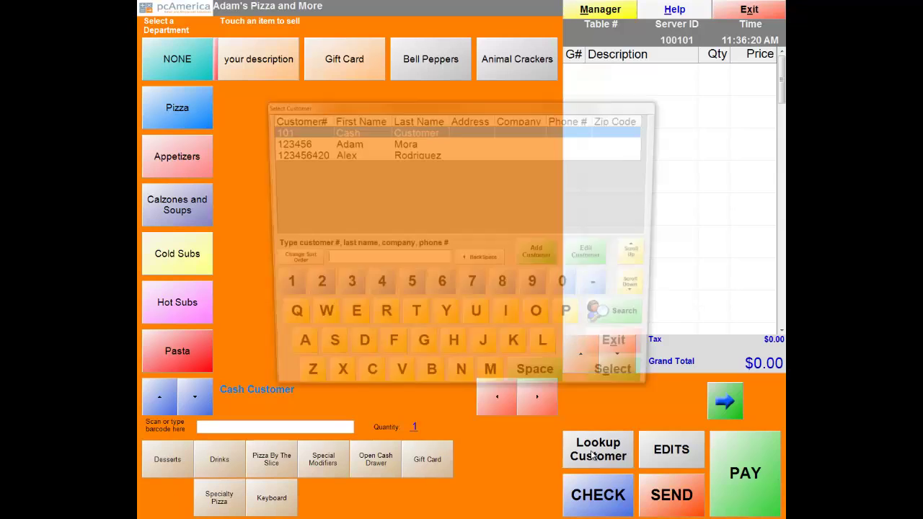
{"action": "double_click", "coordinate": [378, 142]}
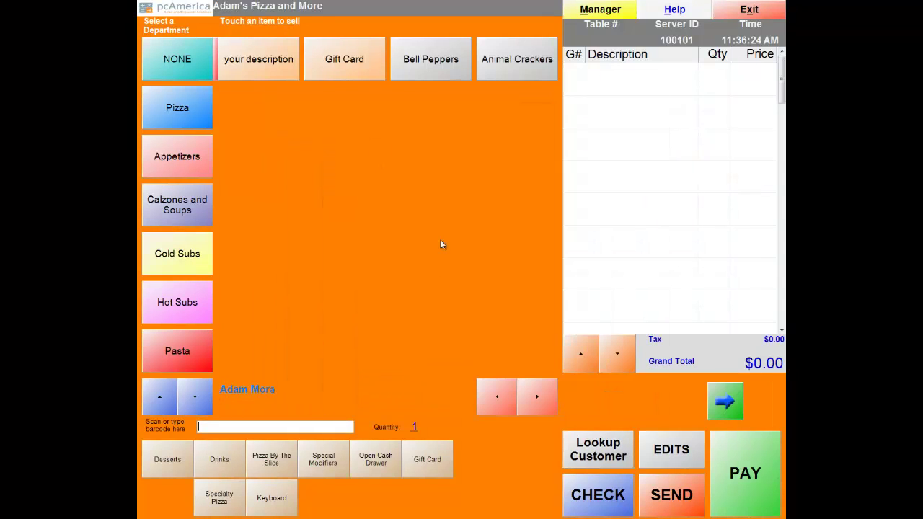
{"action": "left_click", "coordinate": [167, 125]}
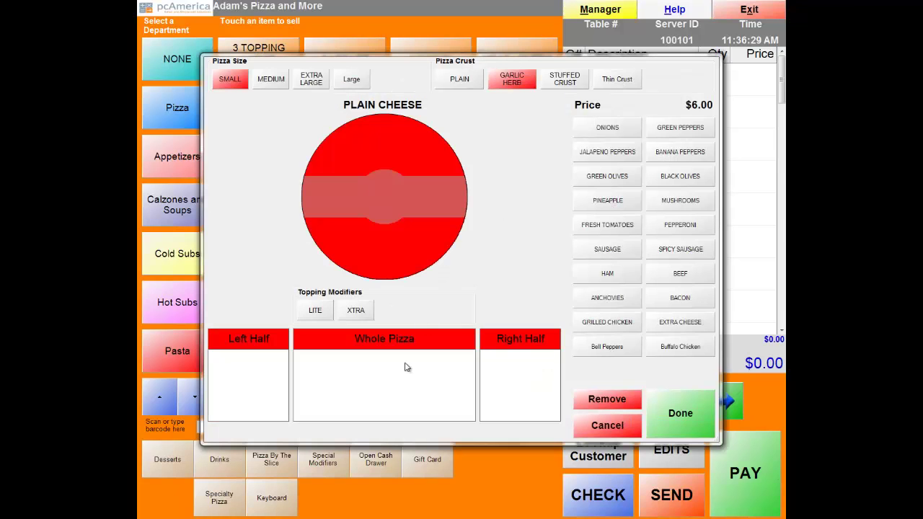
{"action": "left_click", "coordinate": [681, 409]}
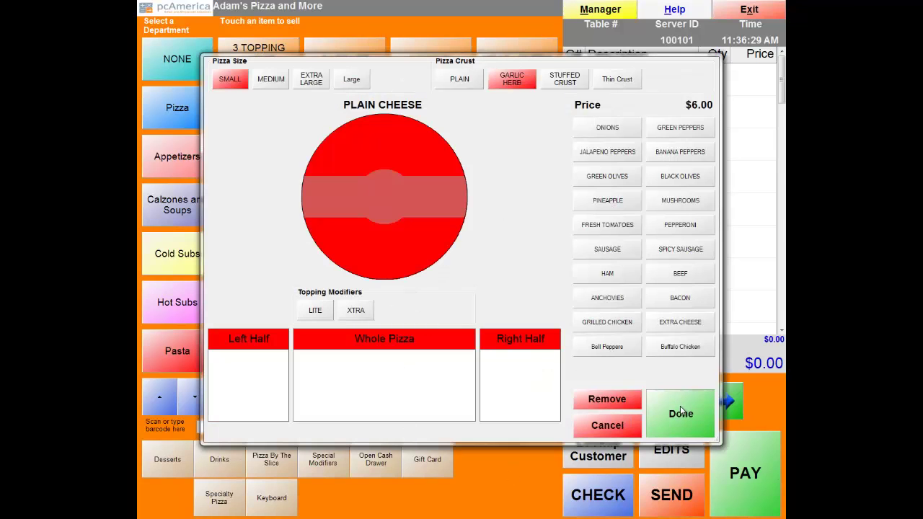
Pay the $6.36 order in cash and skip the receipt.
{"action": "left_click", "coordinate": [759, 501]}
{"action": "left_click", "coordinate": [760, 501]}
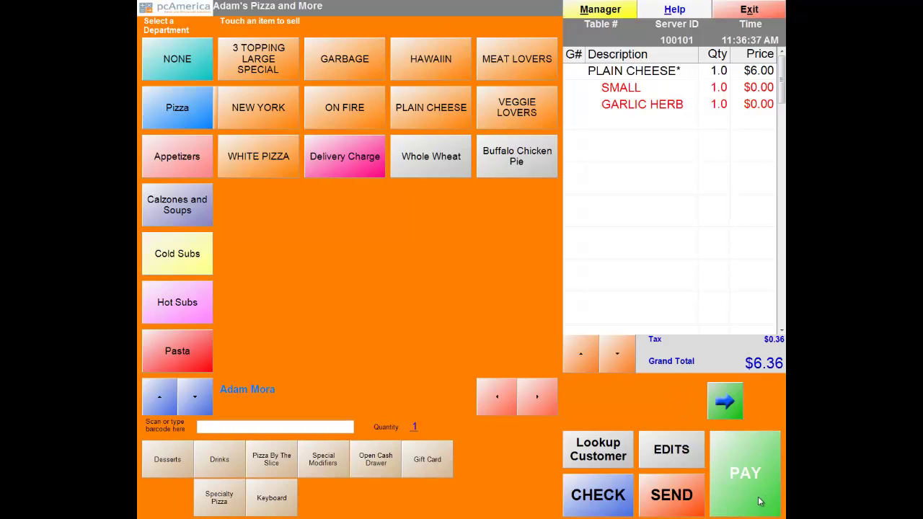
{"action": "left_click", "coordinate": [461, 124]}
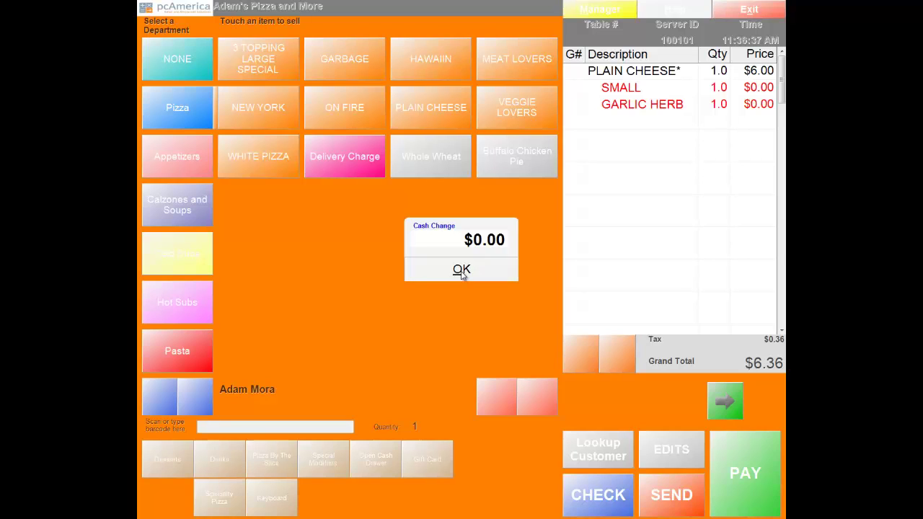
{"action": "left_click", "coordinate": [462, 271]}
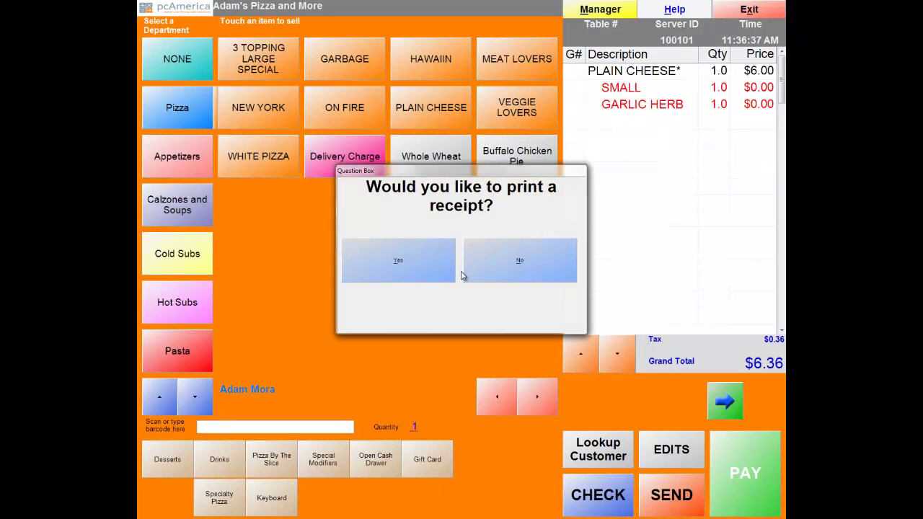
{"action": "left_click", "coordinate": [549, 267]}
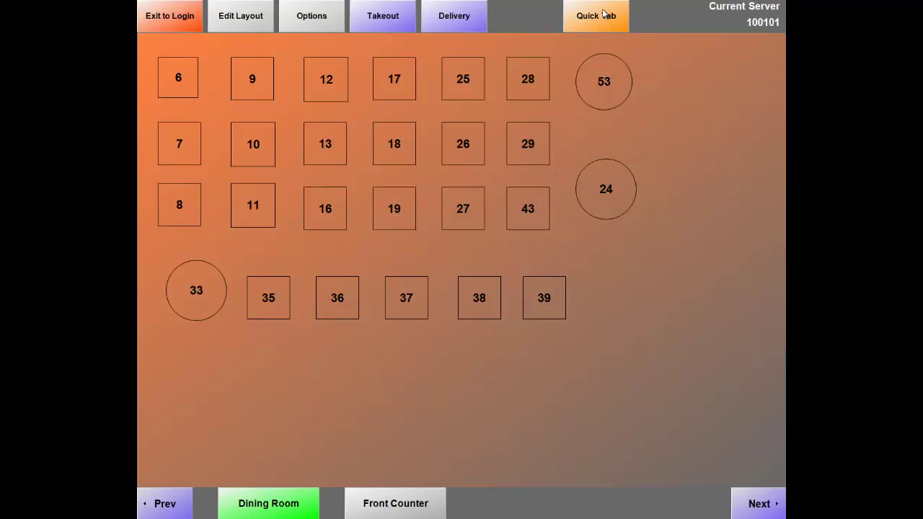
Ring up a small garlic-herb Plain Cheese pizza for the 6-point customer and proceed to payment.
{"action": "left_click", "coordinate": [604, 14]}
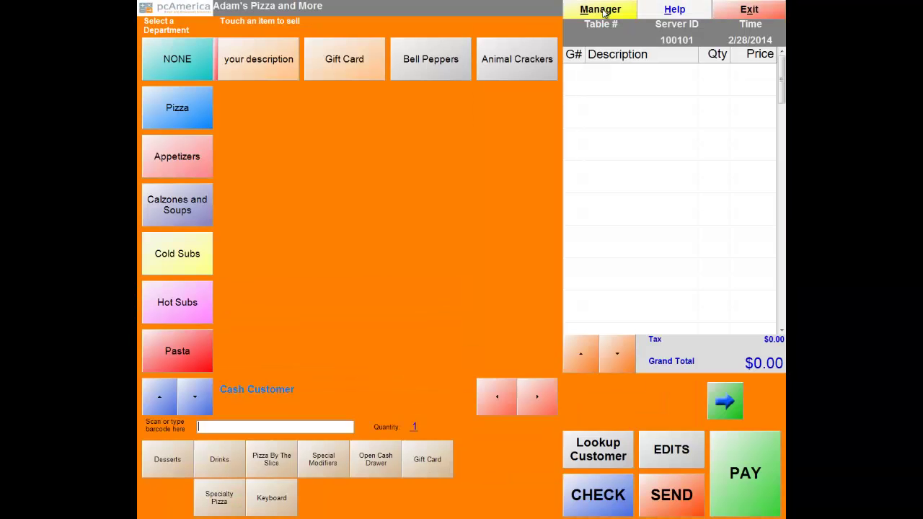
{"action": "left_click", "coordinate": [604, 463]}
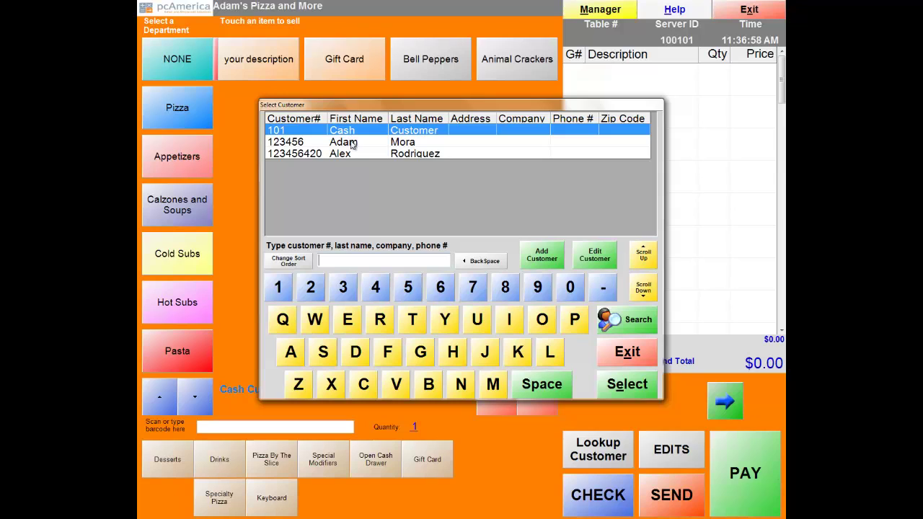
{"action": "double_click", "coordinate": [354, 142]}
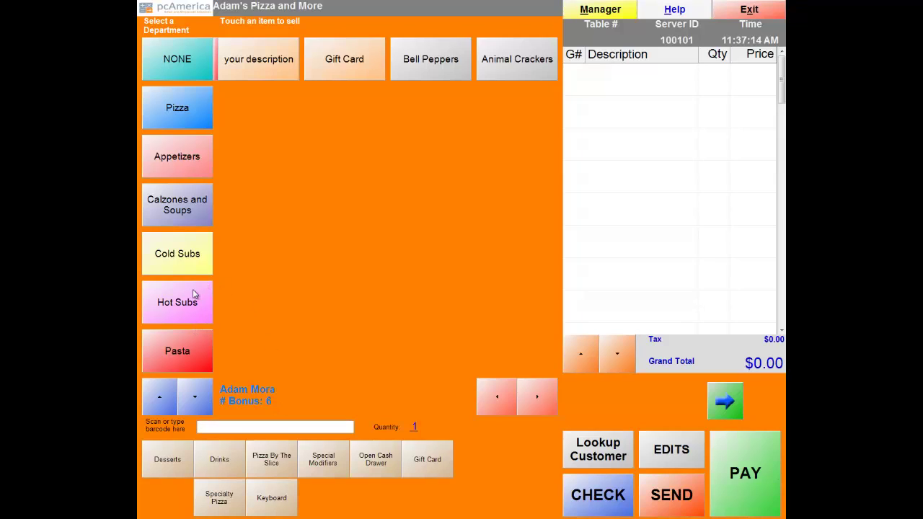
{"action": "left_click", "coordinate": [183, 109]}
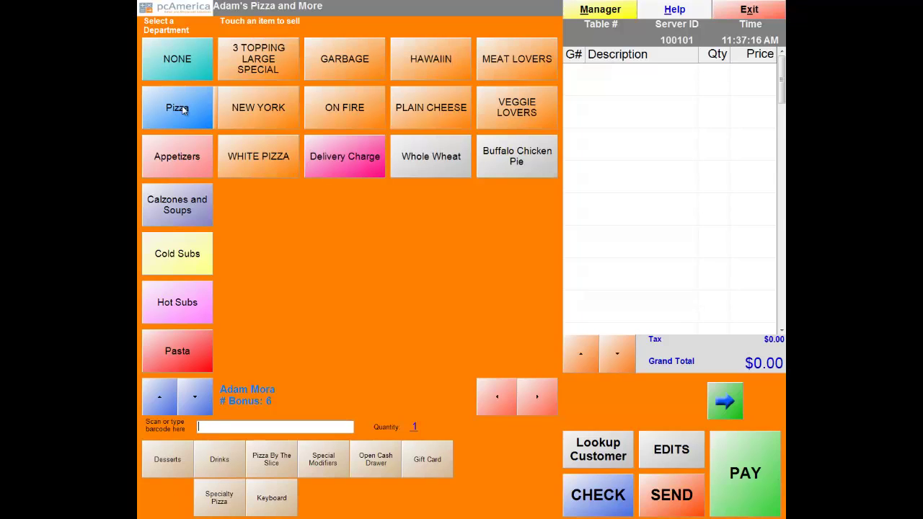
{"action": "left_click", "coordinate": [432, 114]}
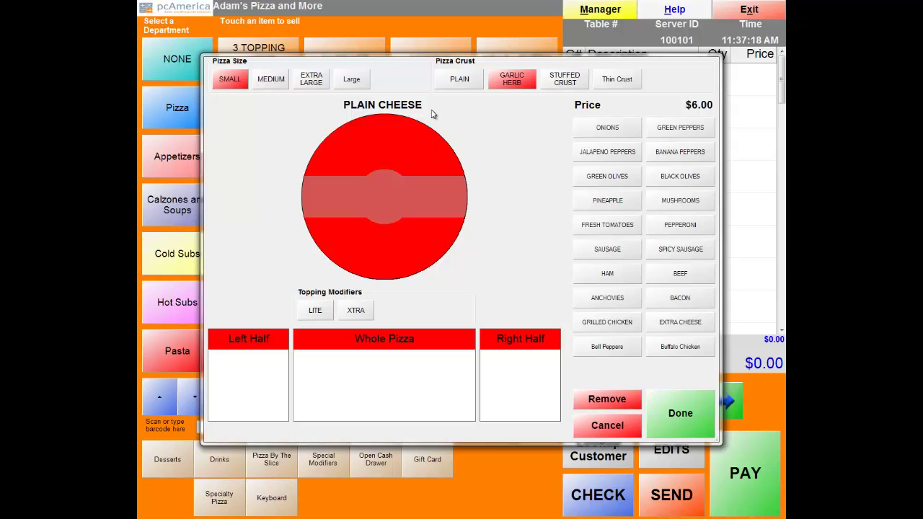
{"action": "left_click", "coordinate": [685, 402]}
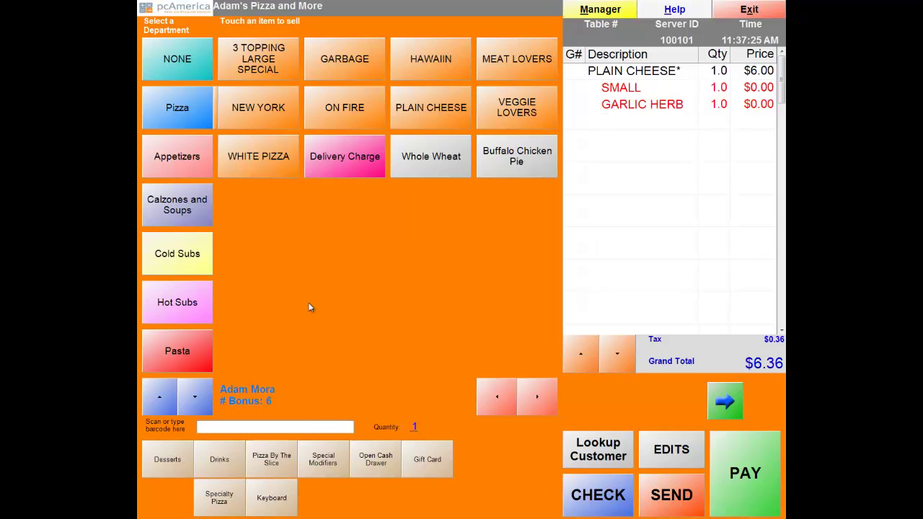
{"action": "left_click", "coordinate": [743, 453]}
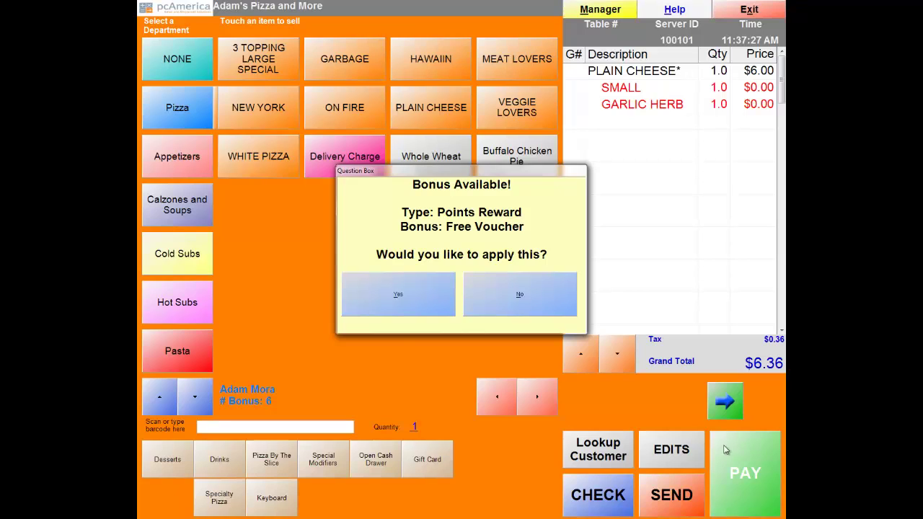
Accept the Free Voucher bonus, pay the $6.36 balance in cash, and decline the receipt.
{"action": "left_click", "coordinate": [396, 299]}
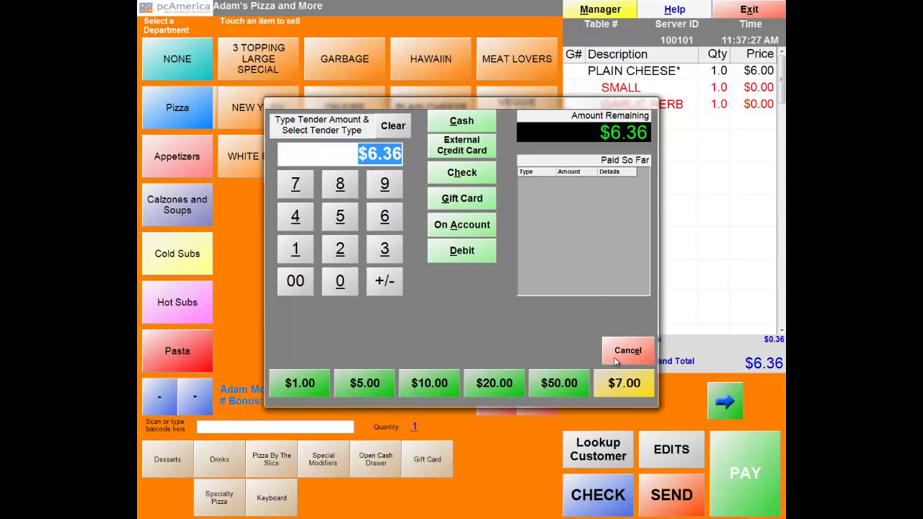
{"action": "left_click", "coordinate": [466, 127]}
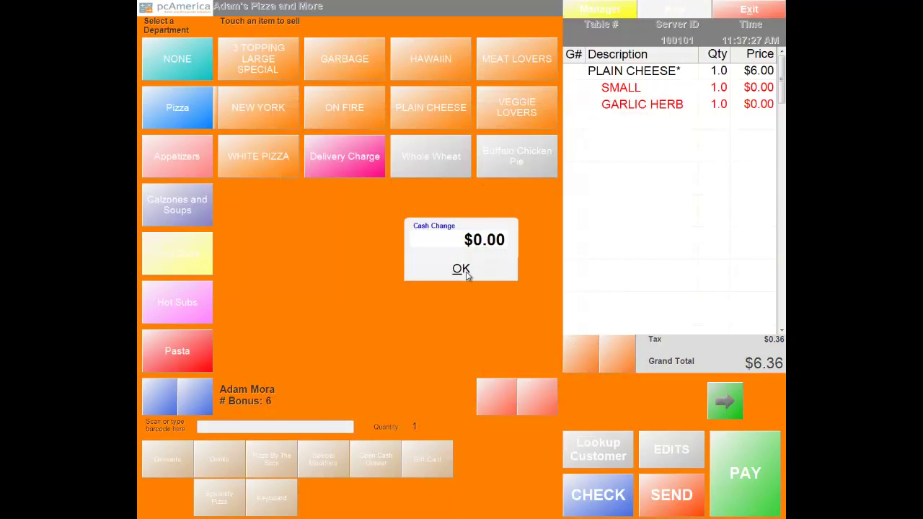
{"action": "left_click", "coordinate": [465, 273]}
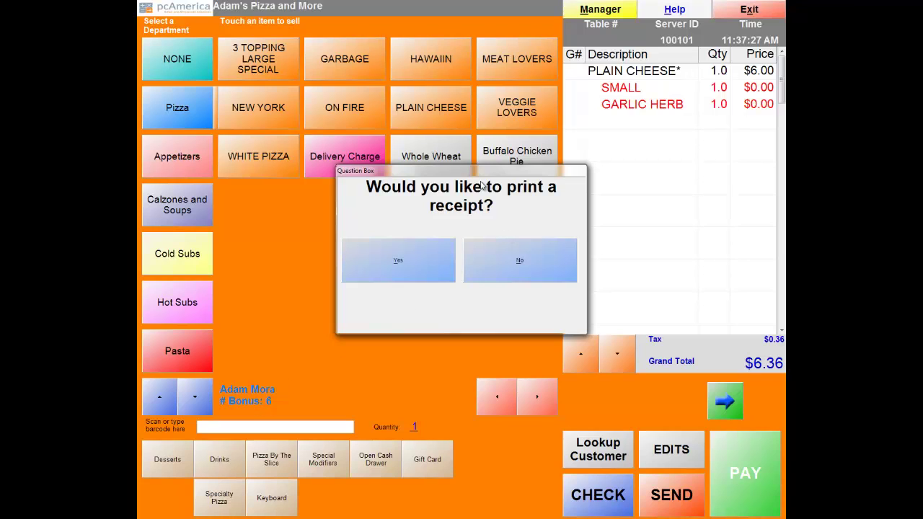
{"action": "left_click", "coordinate": [491, 260]}
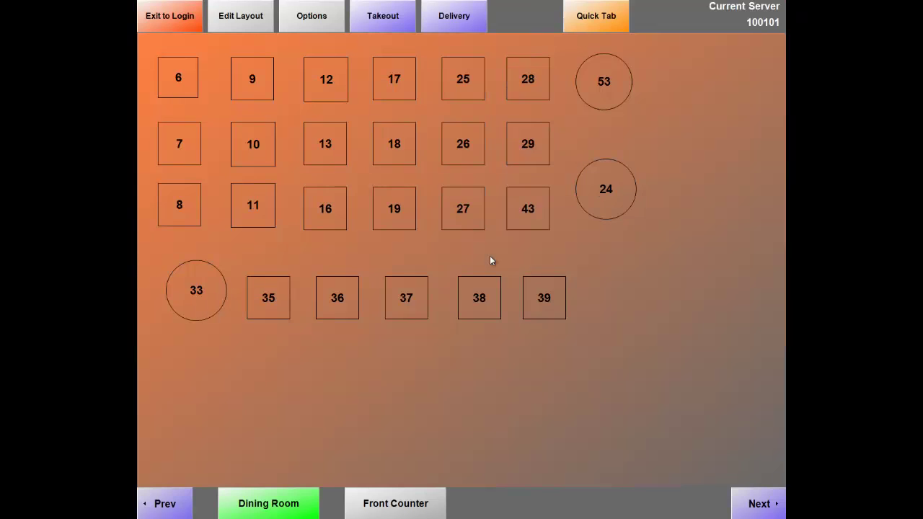
Open an empty quick-tab order for the 7-point customer, then bring up the Manager functions.
{"action": "left_click", "coordinate": [582, 17]}
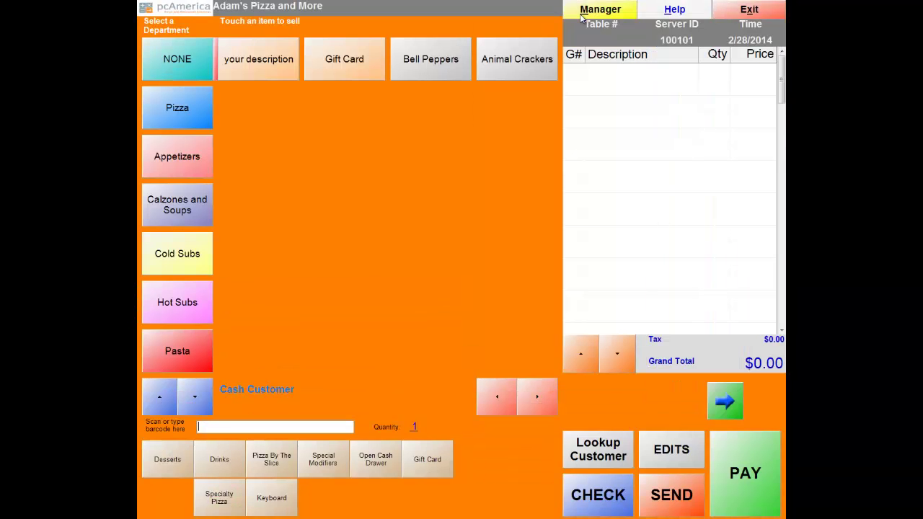
{"action": "left_click", "coordinate": [597, 465]}
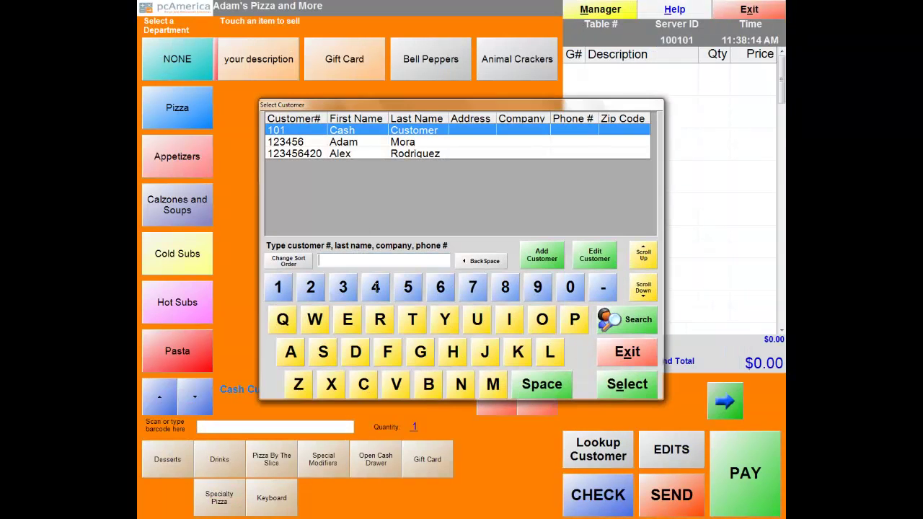
{"action": "double_click", "coordinate": [368, 144]}
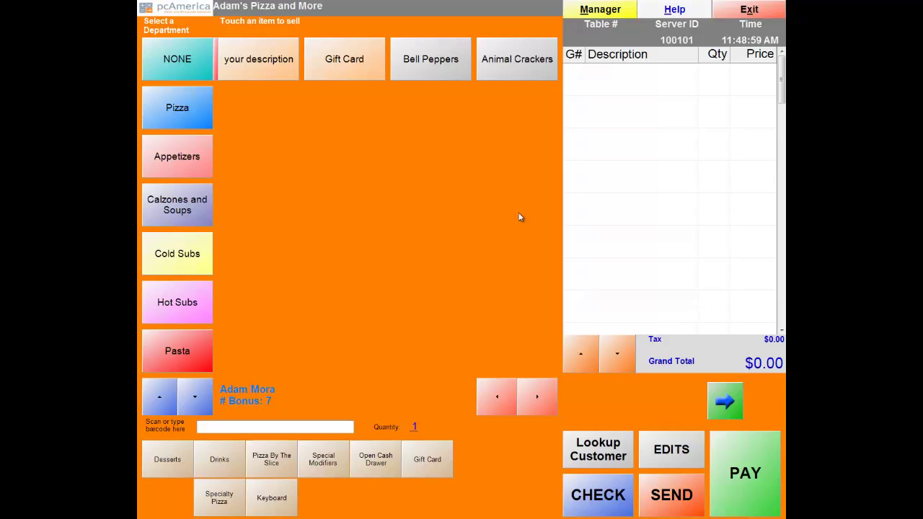
{"action": "left_click", "coordinate": [591, 11]}
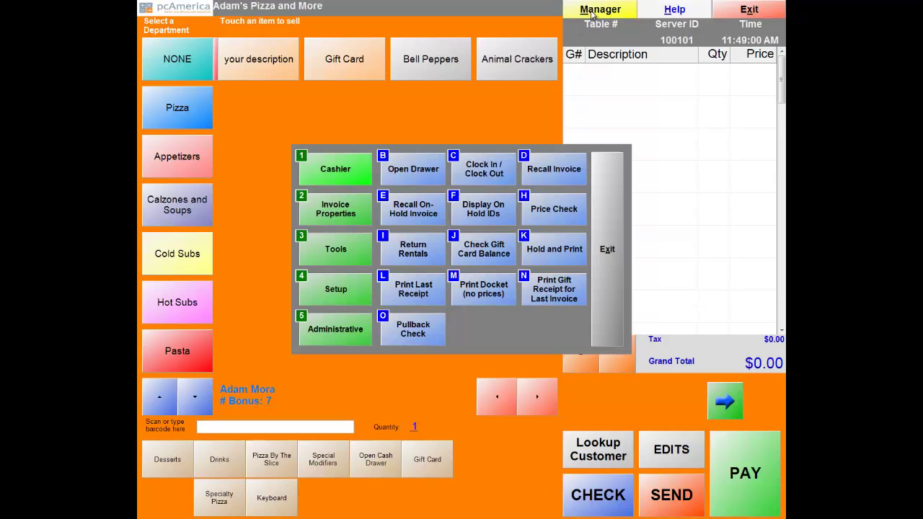
Open Reporting and browse the Inventory, Customer, Employee, Restaurant and Rentals reports before returning to Sales.
{"action": "left_click", "coordinate": [332, 328]}
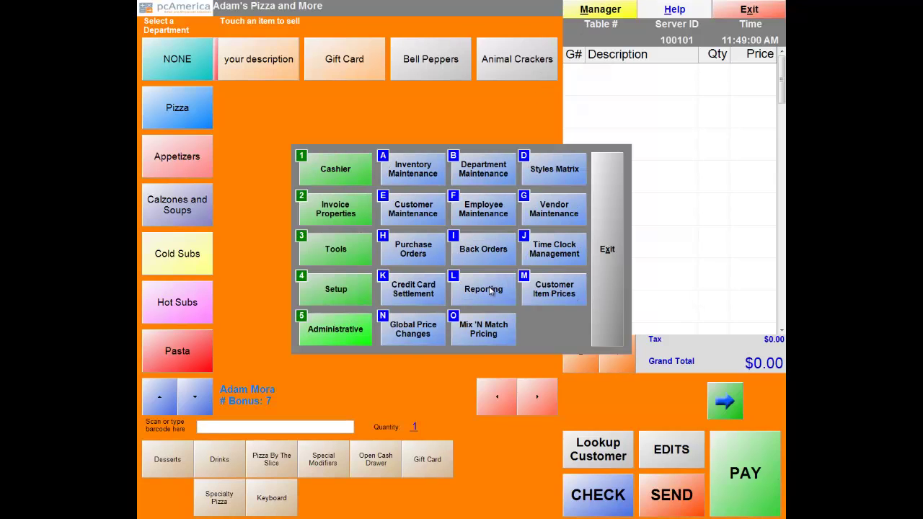
{"action": "left_click", "coordinate": [490, 290]}
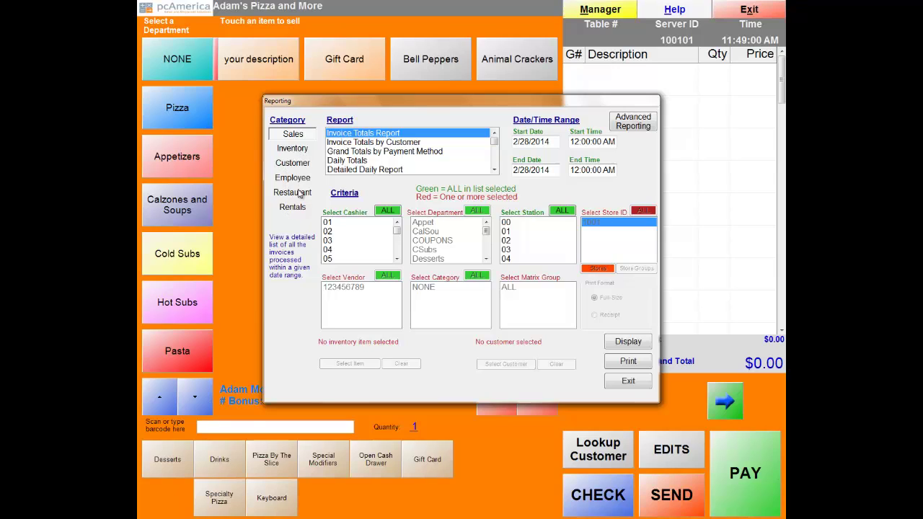
{"action": "left_click", "coordinate": [493, 171]}
{"action": "left_click", "coordinate": [307, 150]}
{"action": "left_click", "coordinate": [297, 168]}
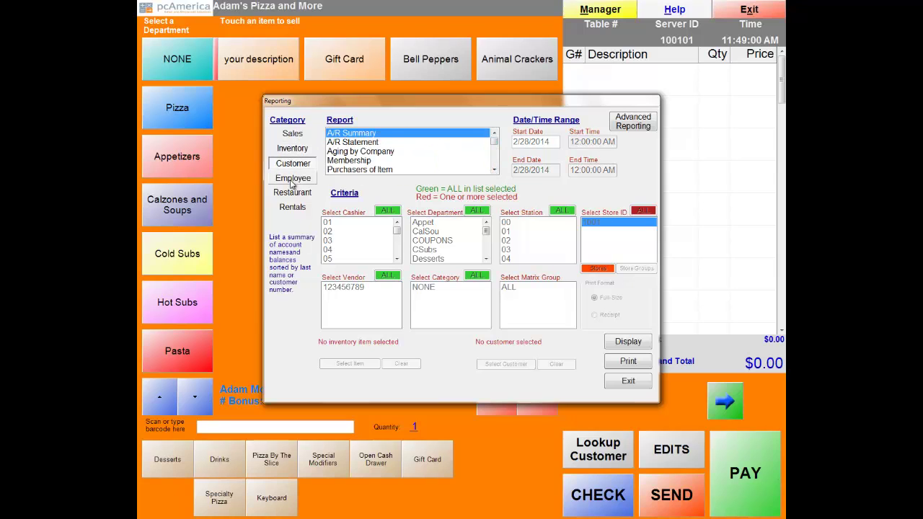
{"action": "left_click", "coordinate": [293, 177]}
{"action": "left_click", "coordinate": [293, 192]}
{"action": "left_click", "coordinate": [293, 207]}
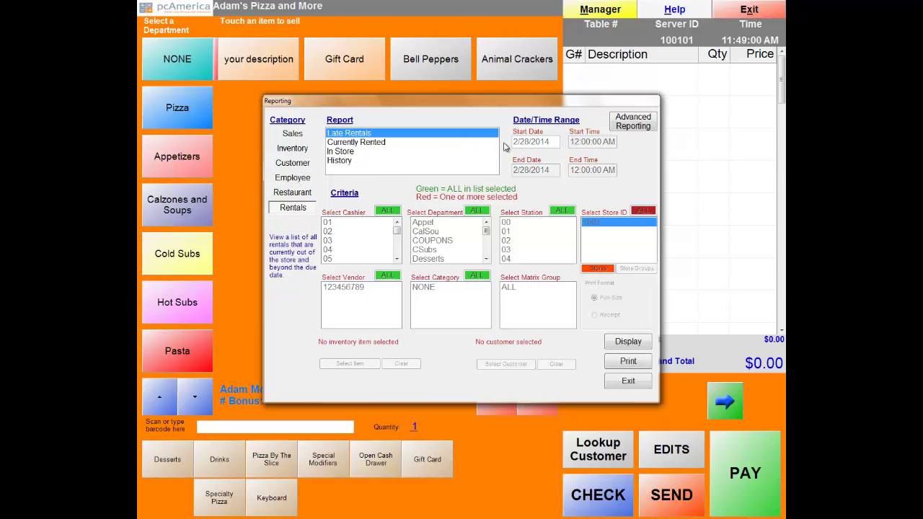
{"action": "left_click", "coordinate": [293, 135]}
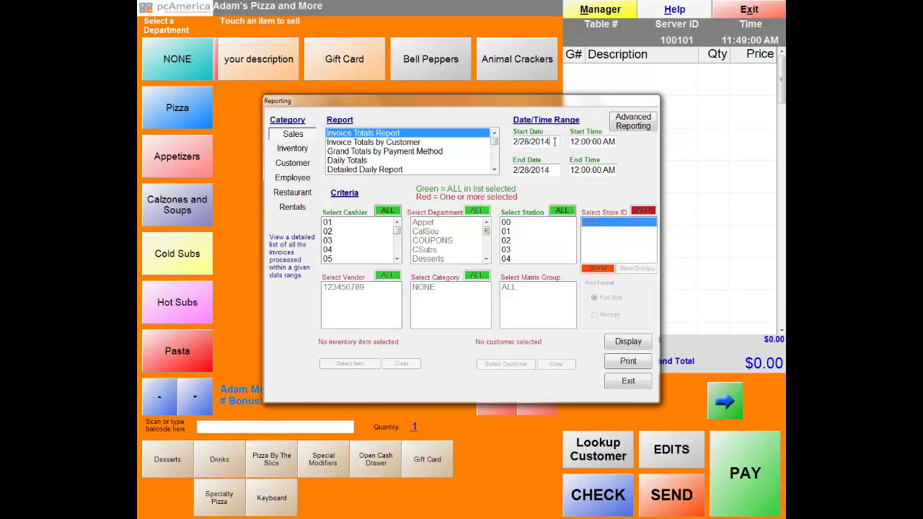
Keep the report start date at 2/28/2014 and bring up the start time picker.
{"action": "left_click", "coordinate": [554, 141]}
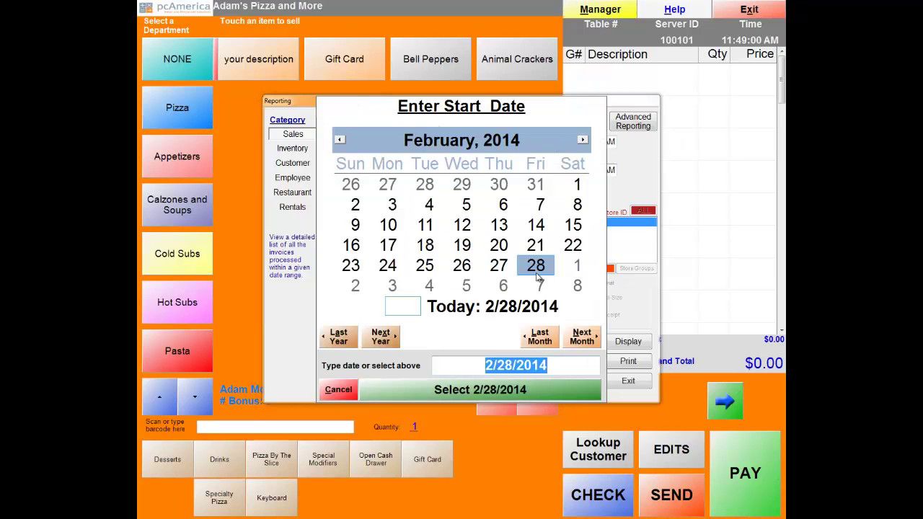
{"action": "left_click", "coordinate": [339, 390]}
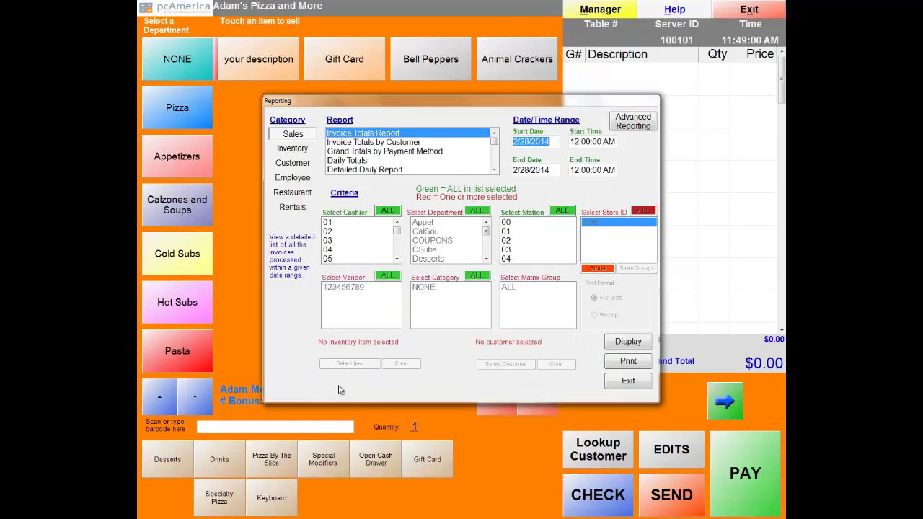
{"action": "left_click", "coordinate": [585, 142]}
Display the Invoice Totals Report for completed invoices (type 1) on 2/28/2014.
{"action": "left_click", "coordinate": [323, 328]}
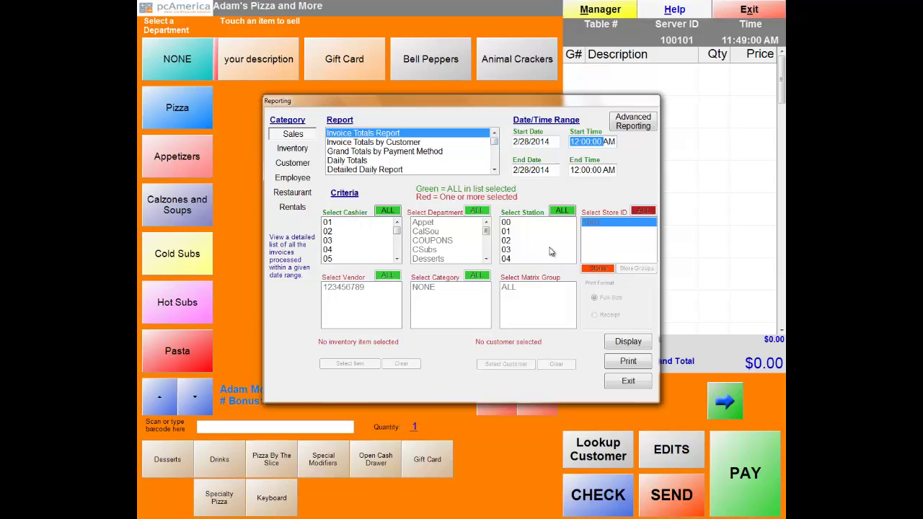
{"action": "left_click", "coordinate": [369, 143]}
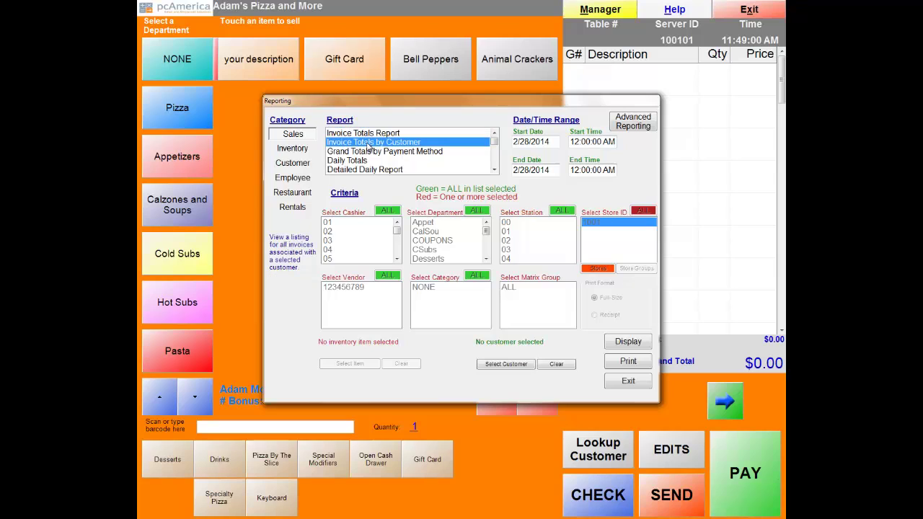
{"action": "left_click", "coordinate": [369, 152]}
{"action": "left_click", "coordinate": [362, 170]}
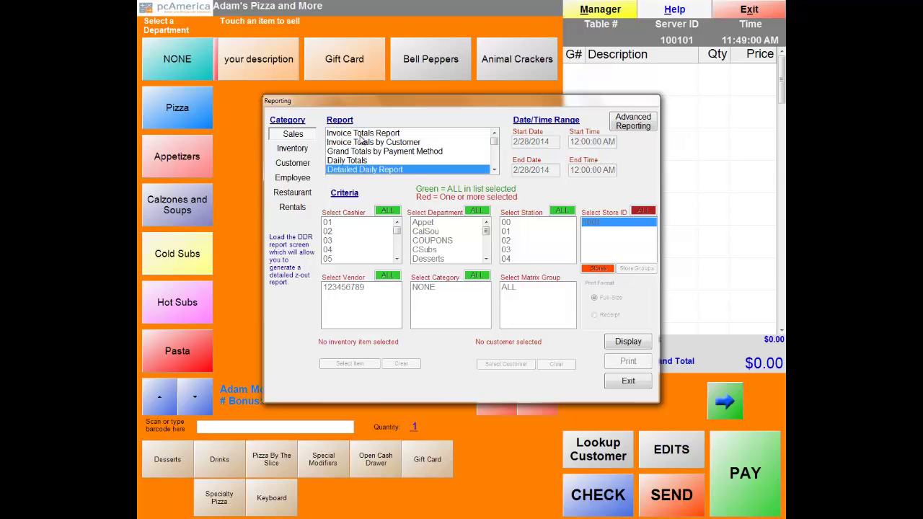
{"action": "left_click", "coordinate": [362, 134]}
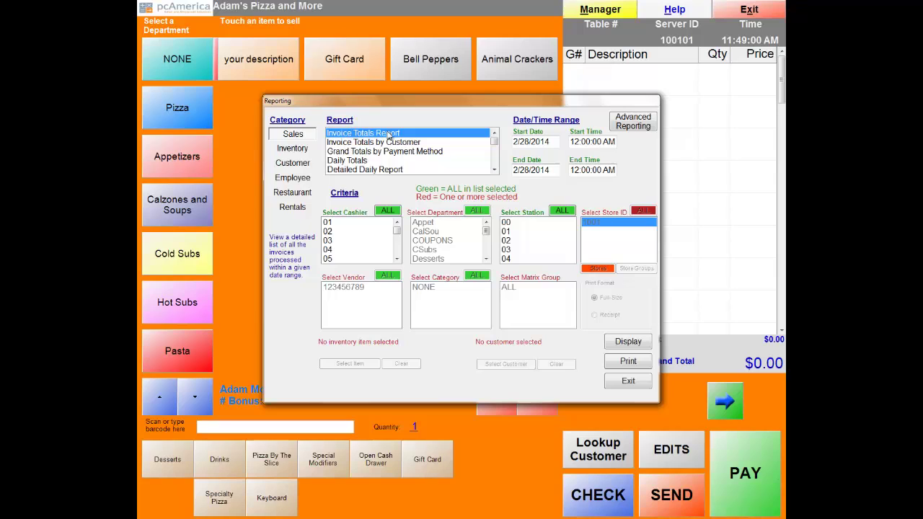
{"action": "left_click", "coordinate": [637, 347]}
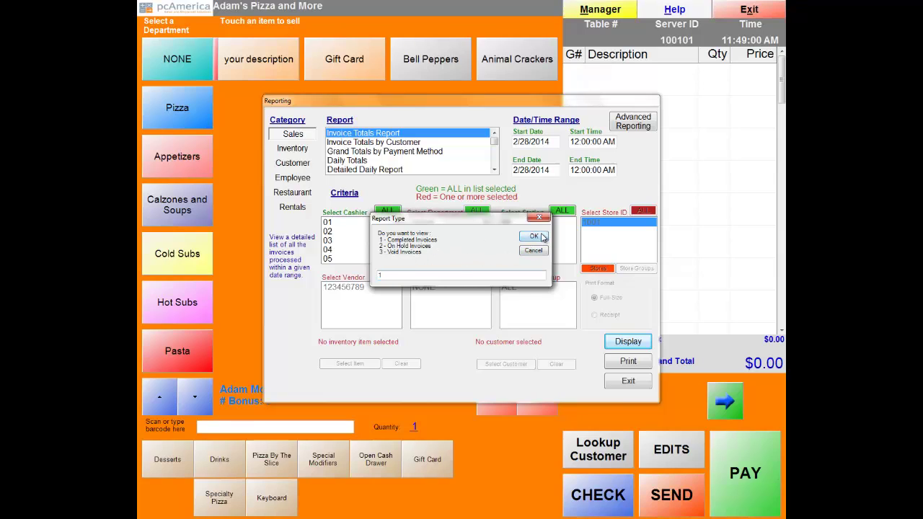
{"action": "left_click", "coordinate": [541, 240]}
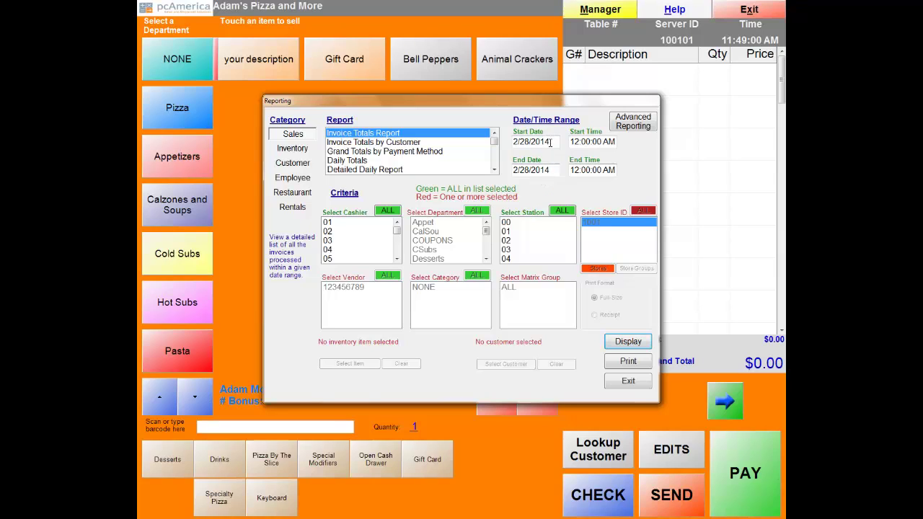
{"action": "key", "text": "Return"}
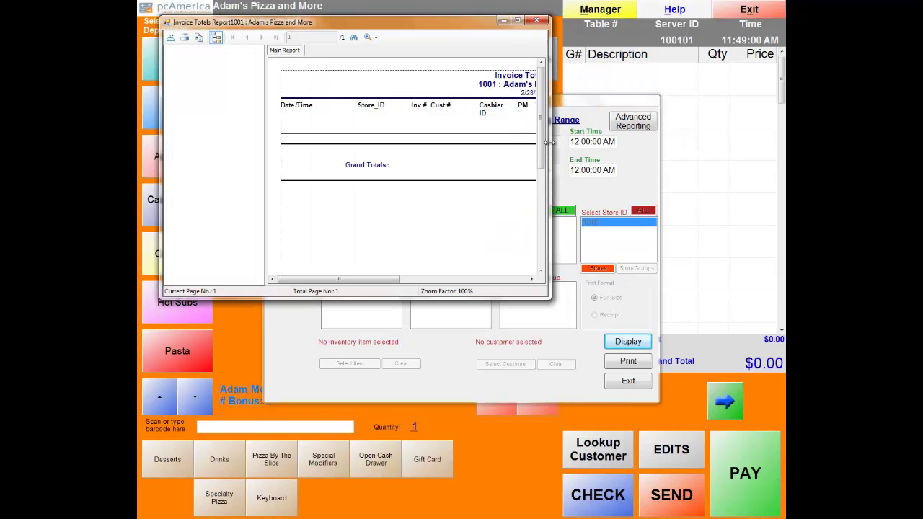
Maximize the Invoice Totals Report viewer, check the export formats, cancel the export and close the viewer.
{"action": "left_click", "coordinate": [517, 20]}
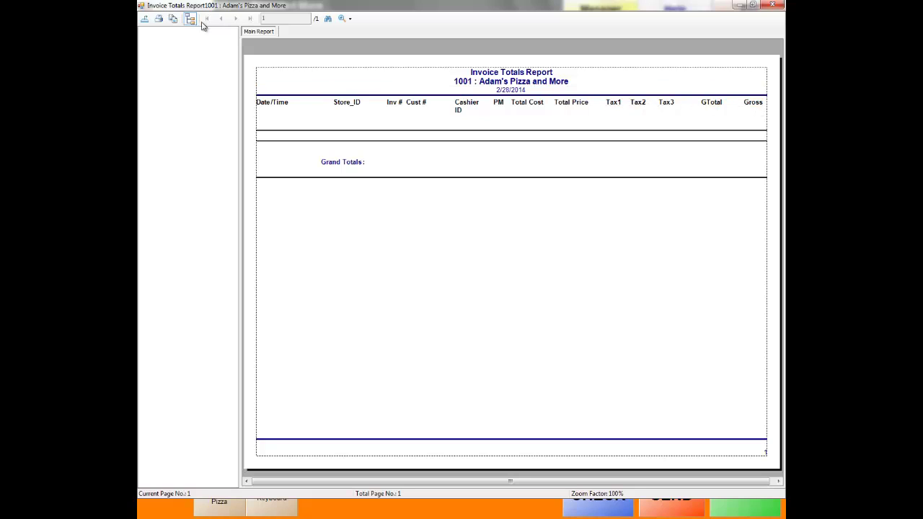
{"action": "left_click", "coordinate": [145, 21]}
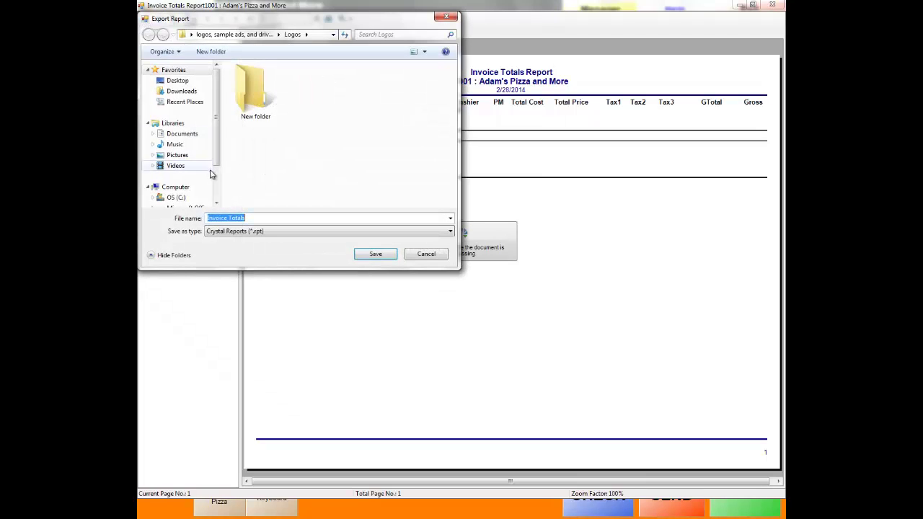
{"action": "left_click", "coordinate": [450, 230]}
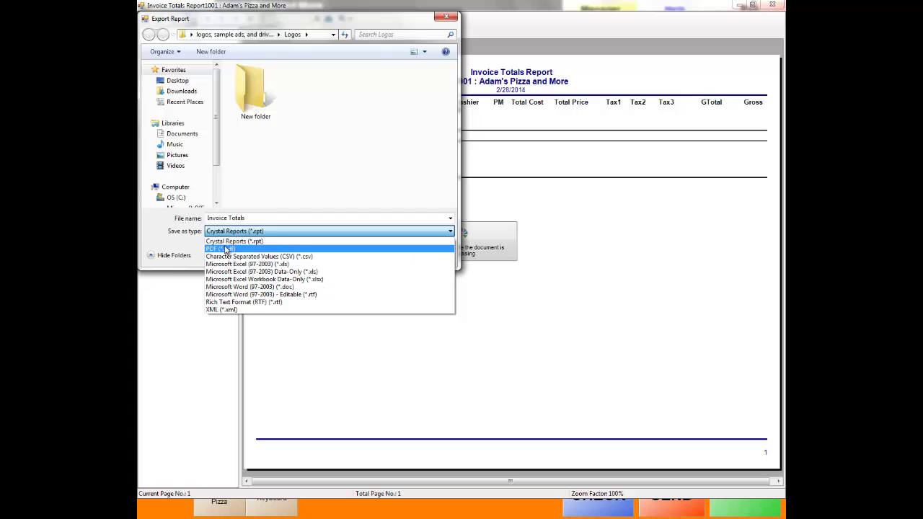
{"action": "left_click", "coordinate": [552, 351]}
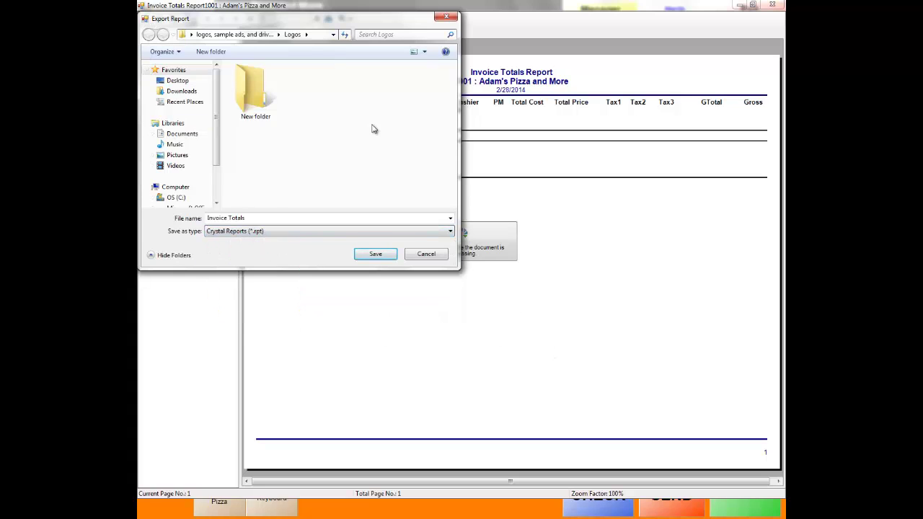
{"action": "left_click", "coordinate": [427, 257]}
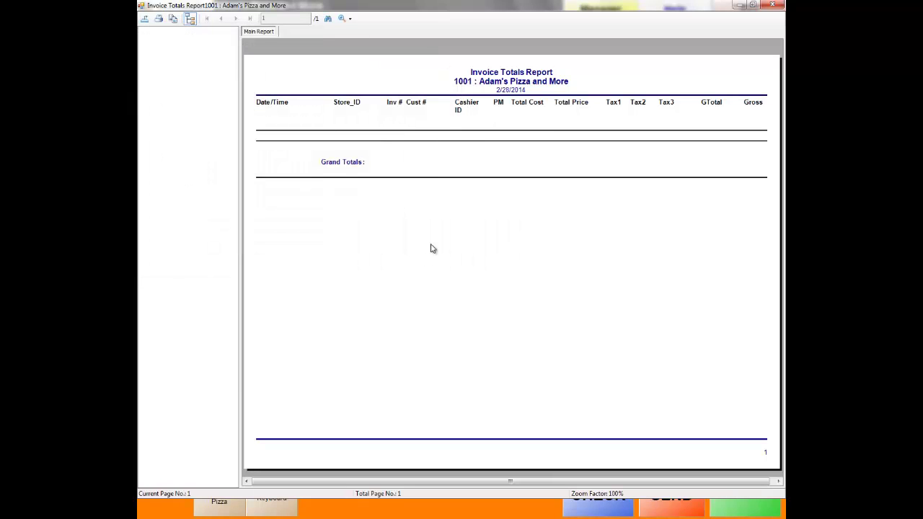
{"action": "left_click", "coordinate": [768, 6]}
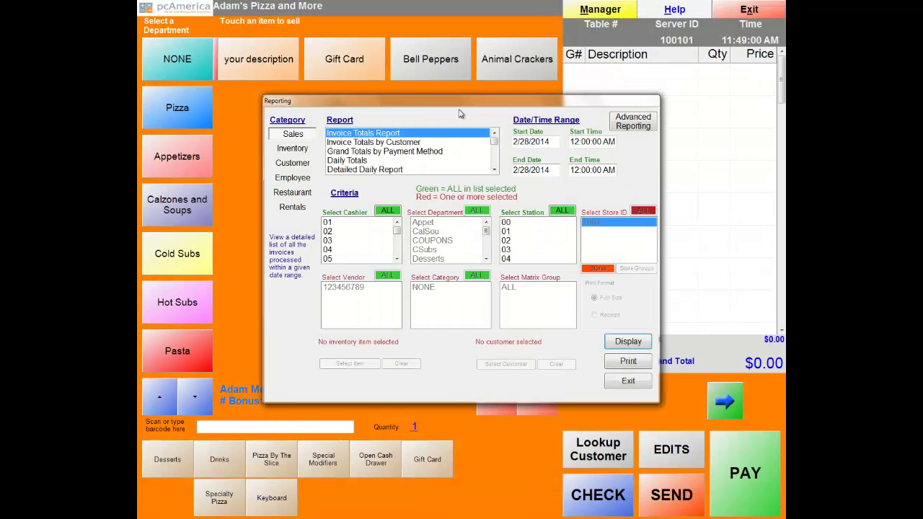
Browse the Invoice Totals by Customer, Payment Method and Daily Totals reports, then display the Detailed Daily Report options.
{"action": "left_click", "coordinate": [352, 143]}
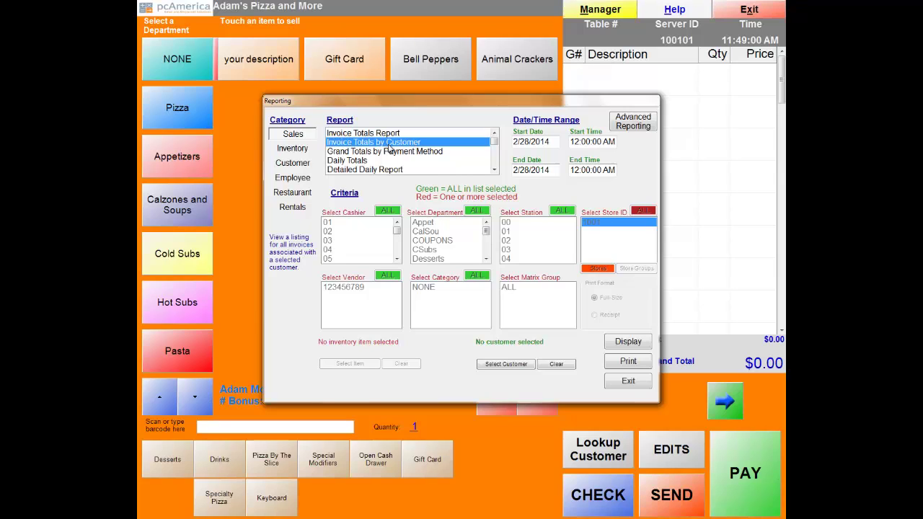
{"action": "left_click", "coordinate": [347, 152]}
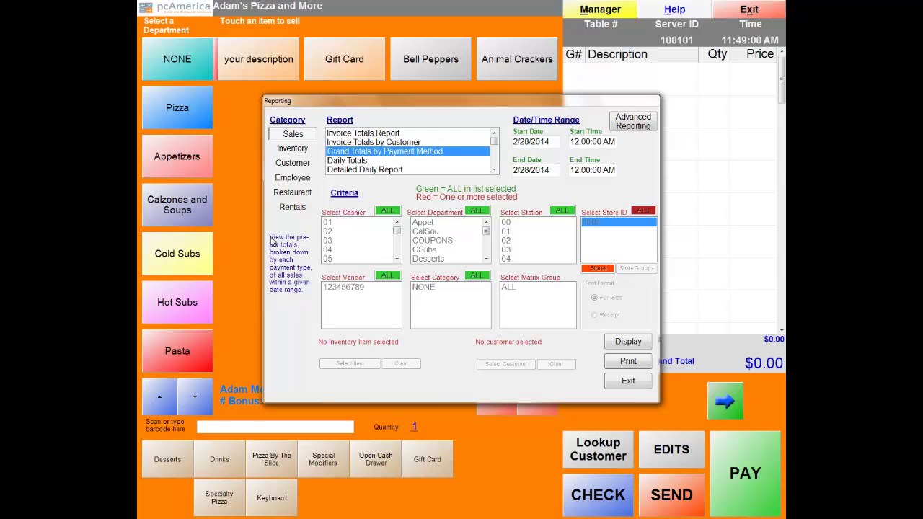
{"action": "left_click", "coordinate": [347, 162]}
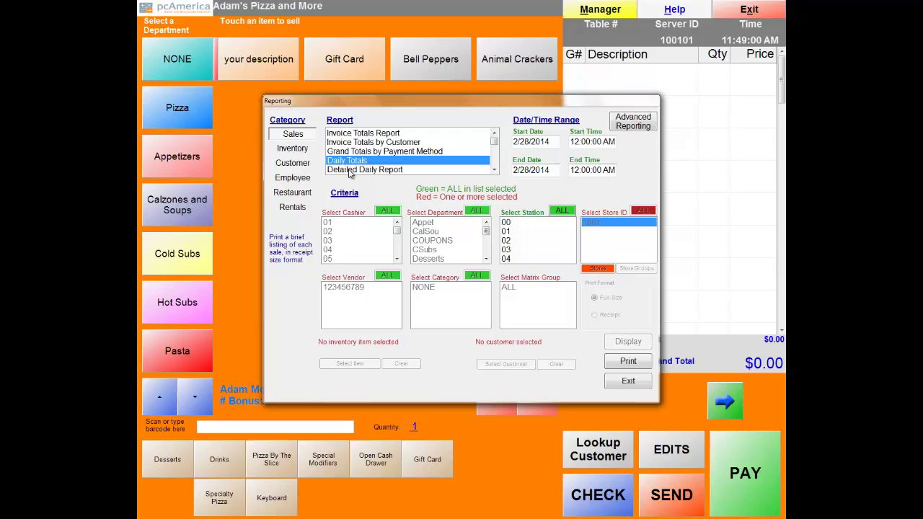
{"action": "left_click", "coordinate": [382, 169]}
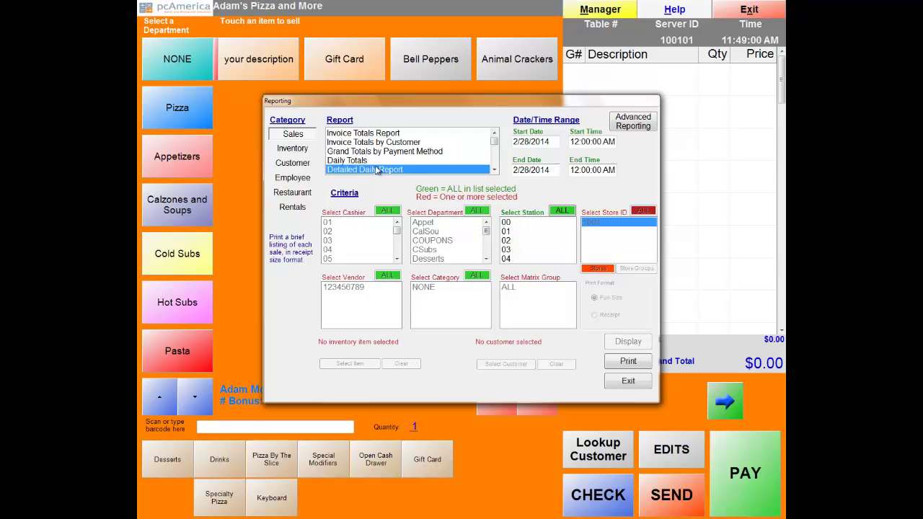
{"action": "left_click", "coordinate": [495, 171]}
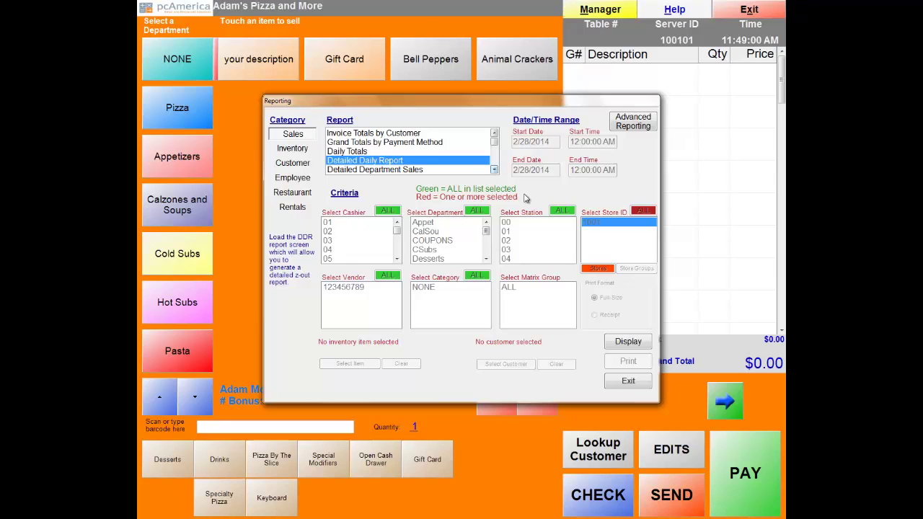
{"action": "left_click", "coordinate": [626, 342]}
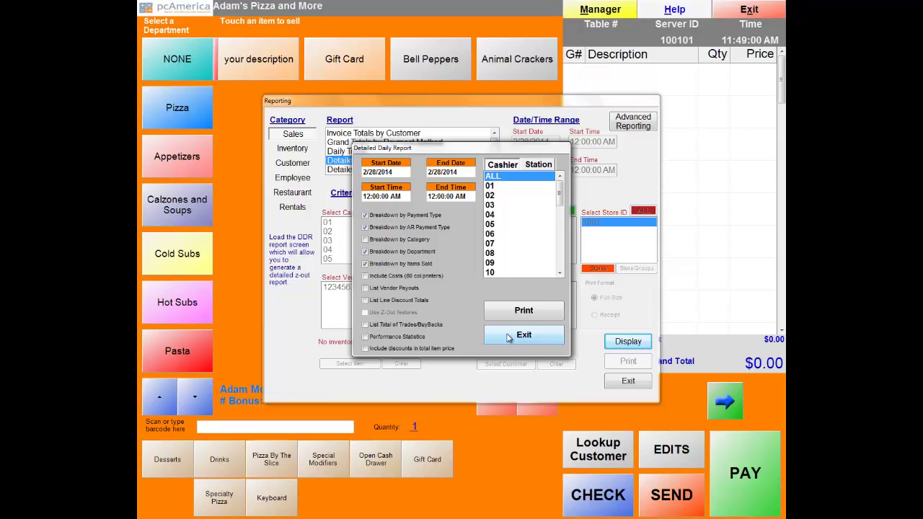
Close the Detailed Daily Report options and select Detailed Department Sales, scrolling the list down.
{"action": "left_click", "coordinate": [509, 338]}
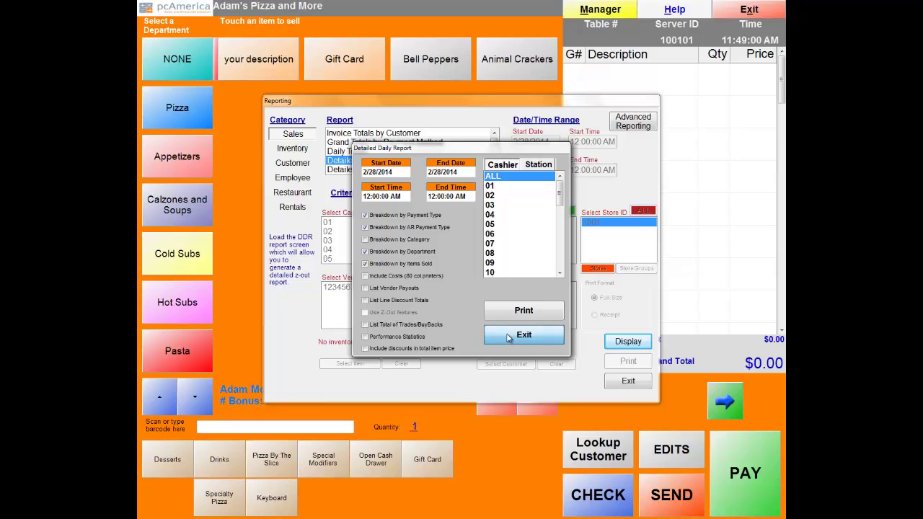
{"action": "left_click", "coordinate": [362, 171]}
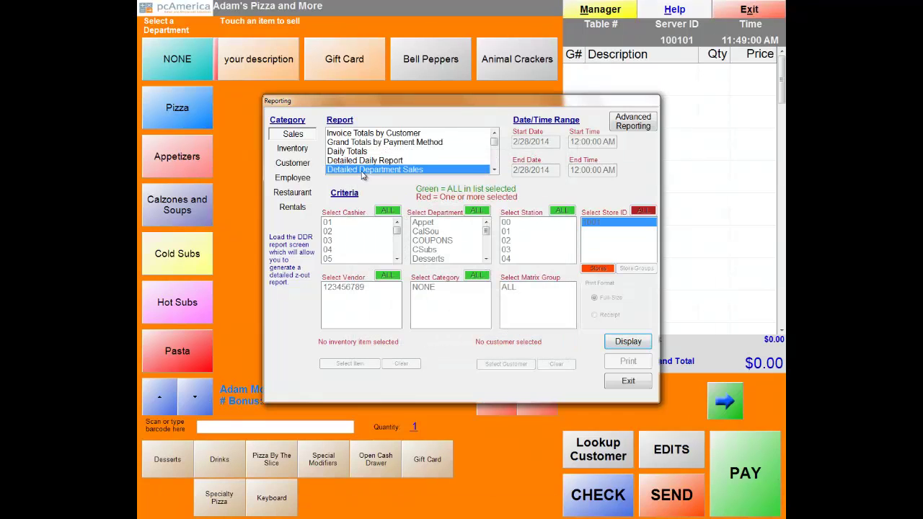
{"action": "left_click", "coordinate": [495, 171]}
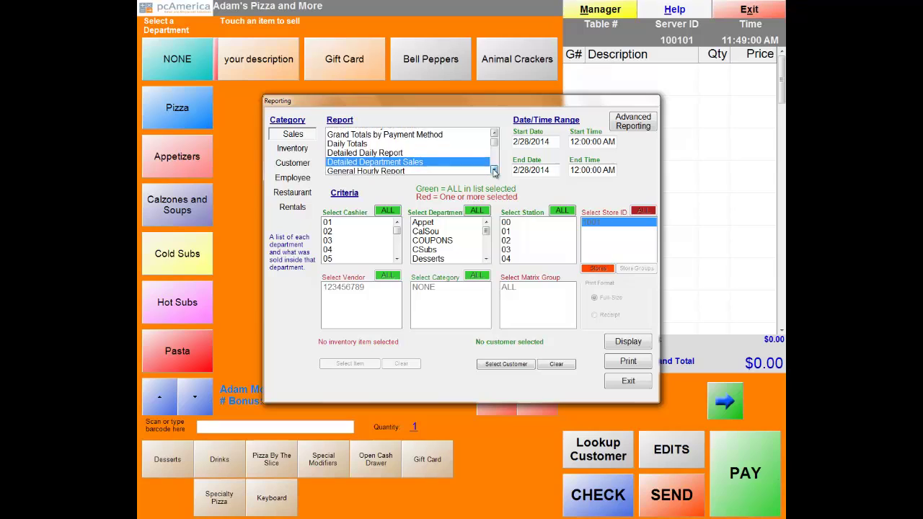
{"action": "left_click", "coordinate": [495, 171]}
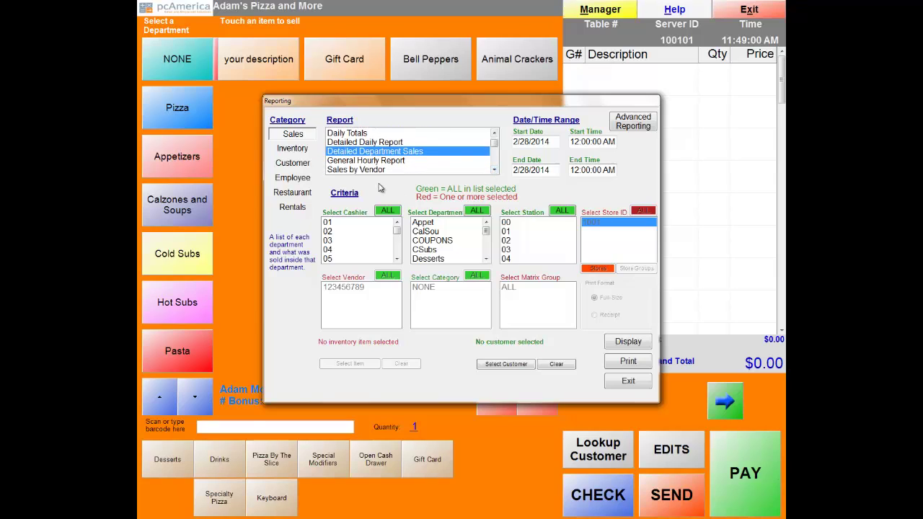
{"action": "left_click", "coordinate": [630, 342]}
{"action": "left_click", "coordinate": [426, 257]}
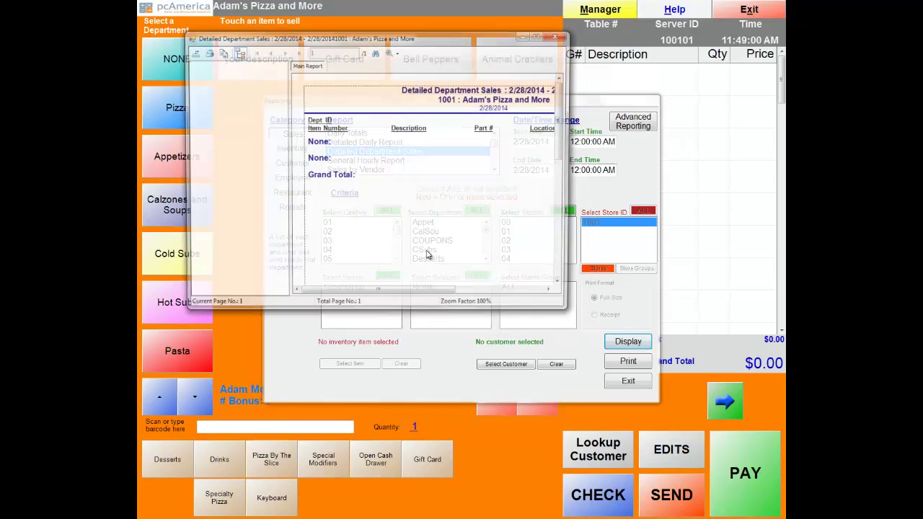
{"action": "left_click", "coordinate": [539, 35]}
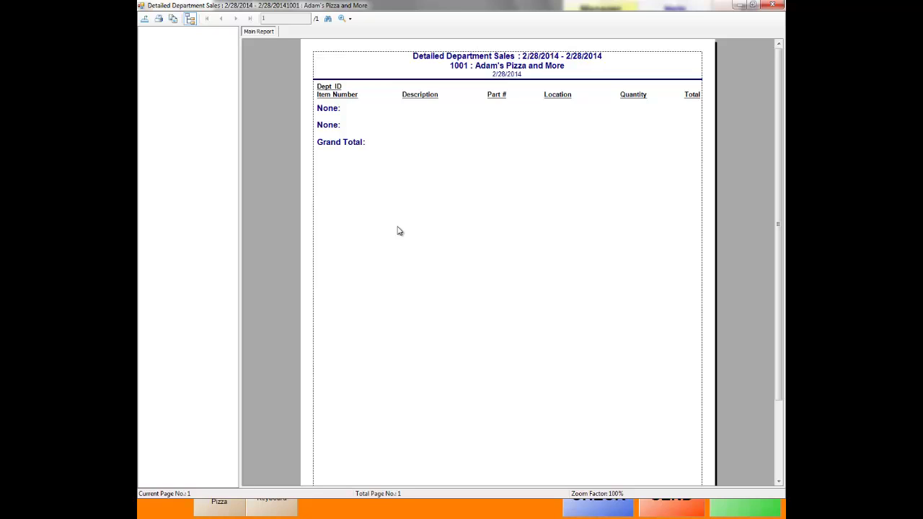
{"action": "left_click", "coordinate": [144, 18]}
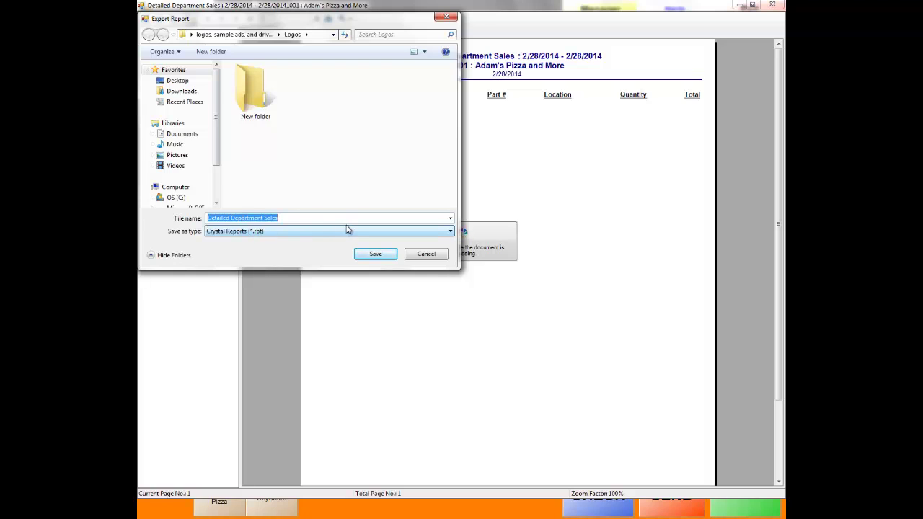
{"action": "left_click", "coordinate": [436, 232]}
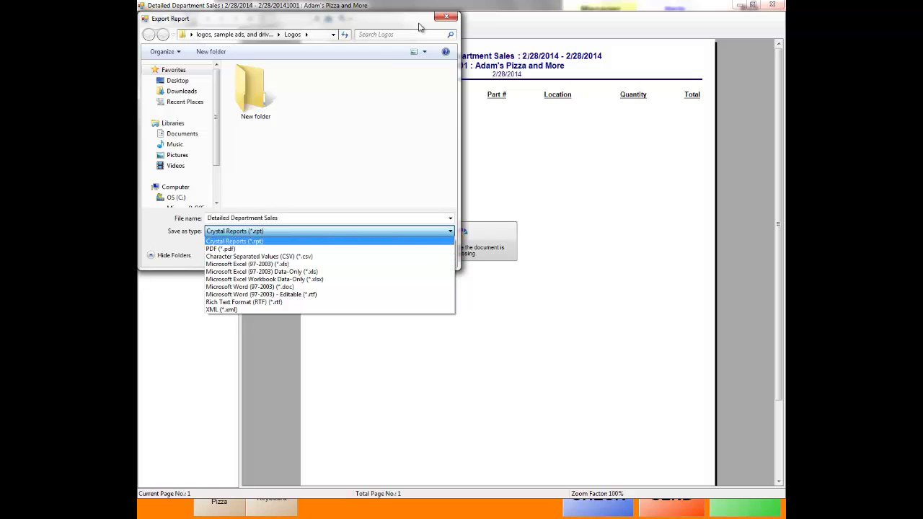
{"action": "left_click", "coordinate": [447, 18]}
{"action": "left_click", "coordinate": [449, 17]}
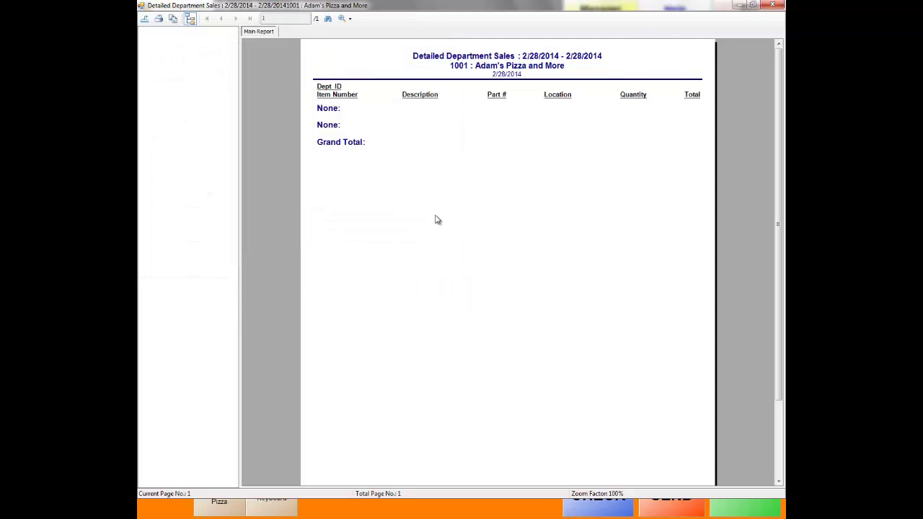
{"action": "left_click", "coordinate": [778, 7]}
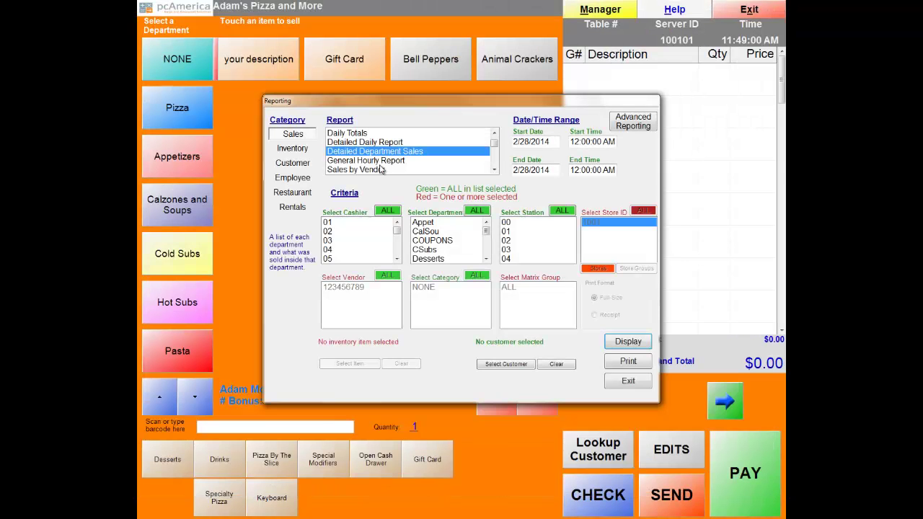
Display the General Hourly Report for 2/28/2013–2/28/2014, review its $27.00 total, and exit.
{"action": "left_click", "coordinate": [377, 163]}
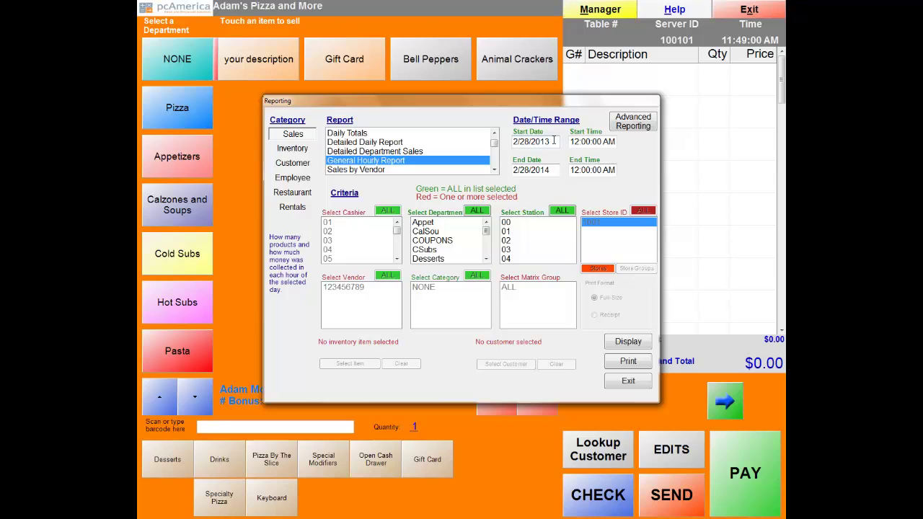
{"action": "left_click", "coordinate": [629, 345]}
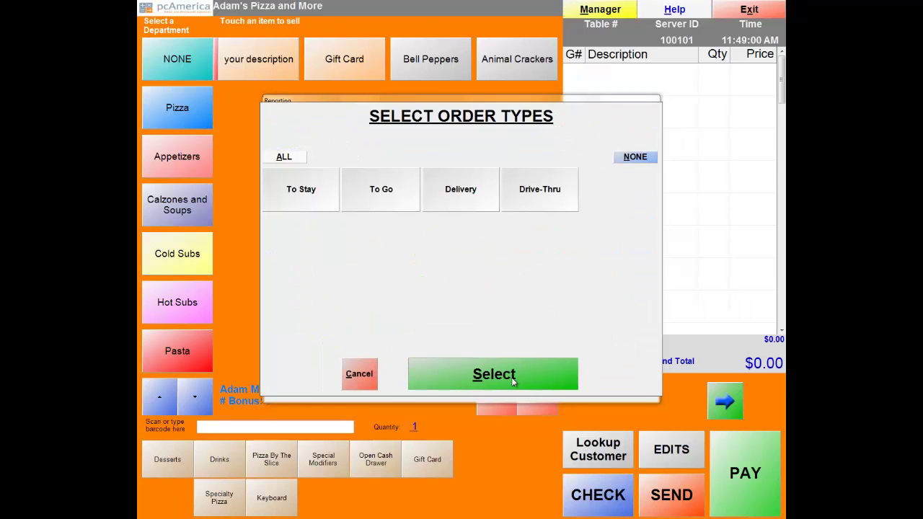
{"action": "left_click", "coordinate": [511, 377]}
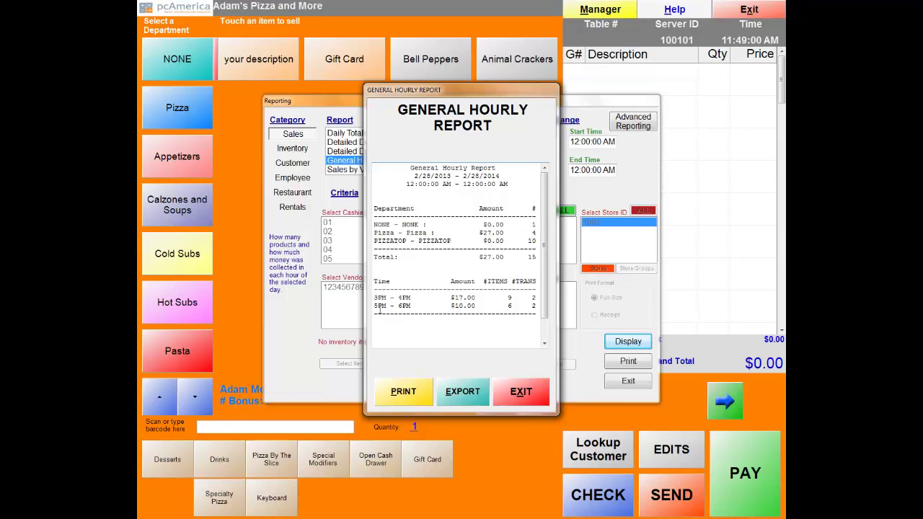
{"action": "left_click_drag", "start_coordinate": [546, 190], "coordinate": [546, 206]}
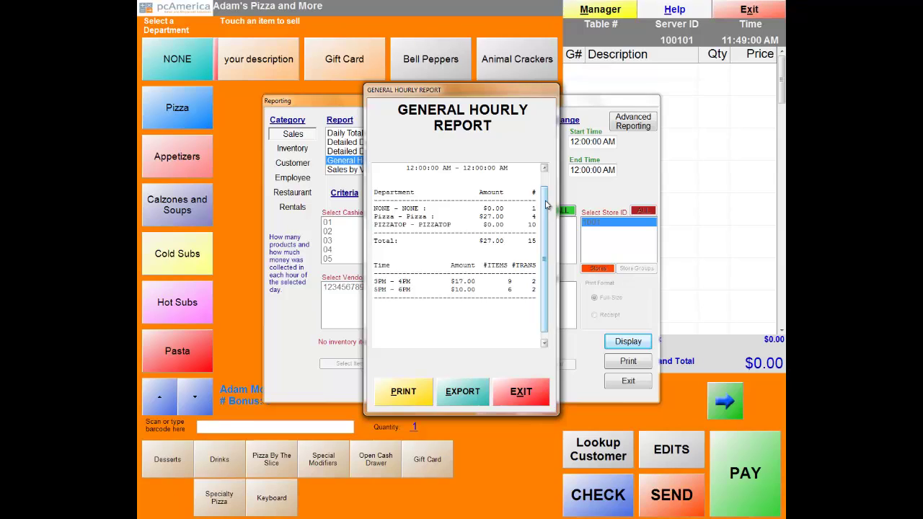
{"action": "scroll", "coordinate": [546, 205], "scroll_direction": "down", "scroll_amount": 1}
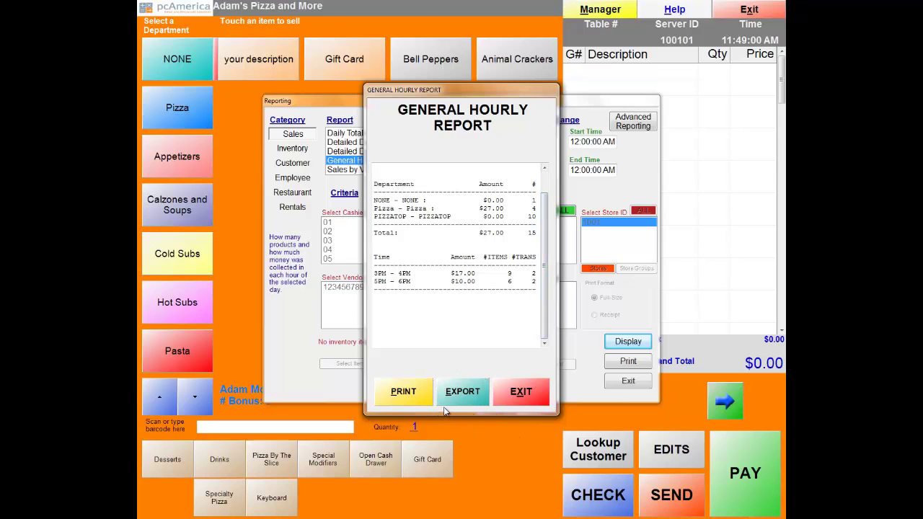
{"action": "left_click", "coordinate": [514, 391]}
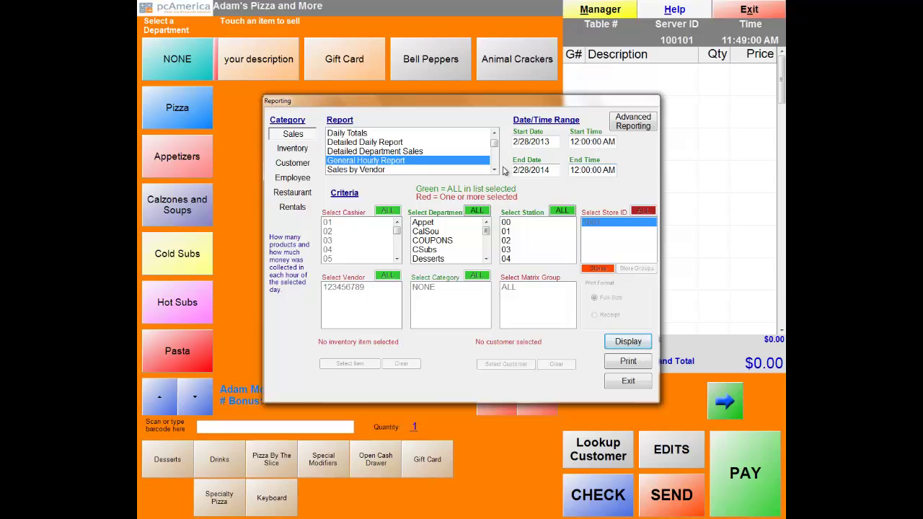
Scroll the report list and try the Check Listing, Invoice Exceptions and Operational Exceptions reports.
{"action": "left_click", "coordinate": [494, 170]}
{"action": "scroll", "coordinate": [496, 174], "scroll_direction": "down", "scroll_amount": 3}
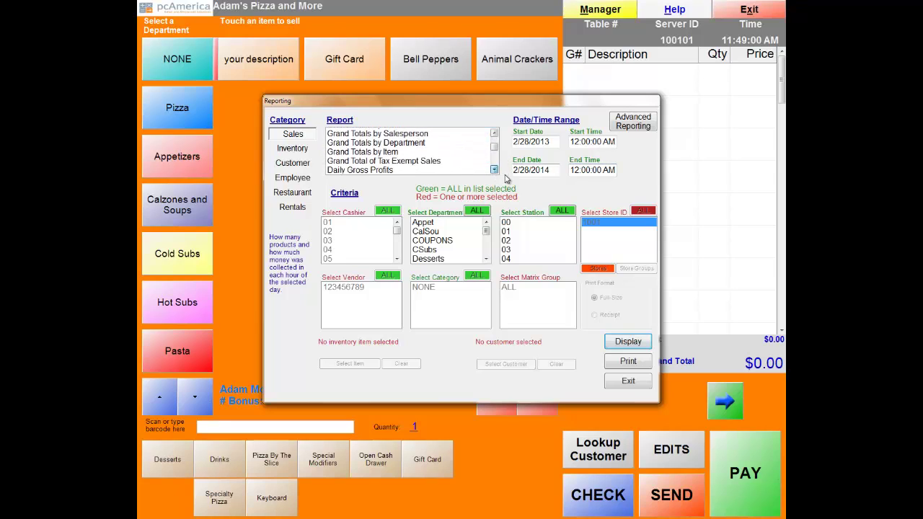
{"action": "left_click", "coordinate": [356, 167]}
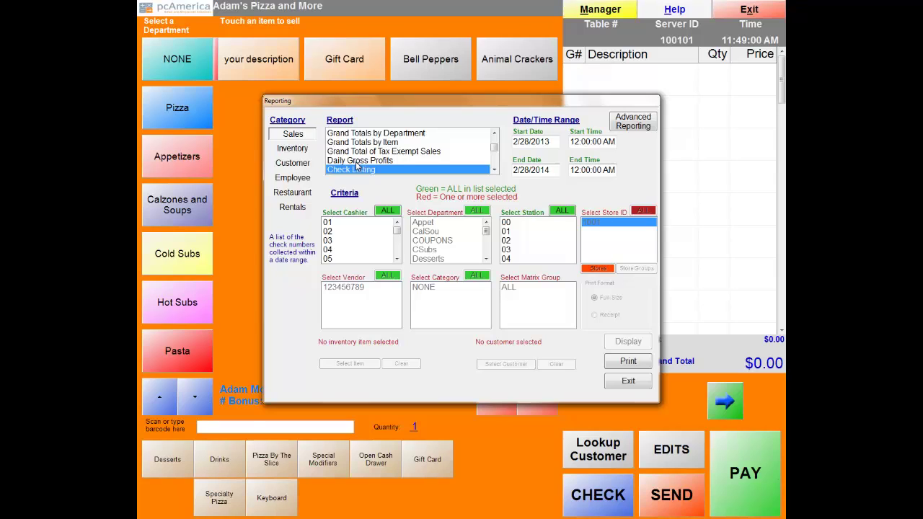
{"action": "key", "text": "Down"}
{"action": "key", "text": "Down"}
{"action": "key", "text": "Down"}
{"action": "key", "text": "Down"}
{"action": "key", "text": "Down"}
{"action": "key", "text": "Down"}
{"action": "key", "text": "Down"}
{"action": "key", "text": "Down"}
{"action": "key", "text": "Down"}
{"action": "key", "text": "Down"}
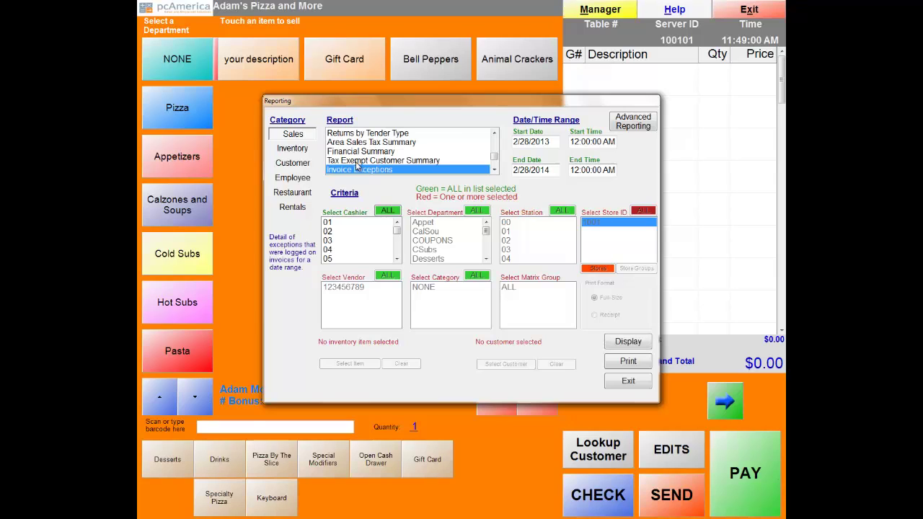
{"action": "left_click", "coordinate": [495, 171]}
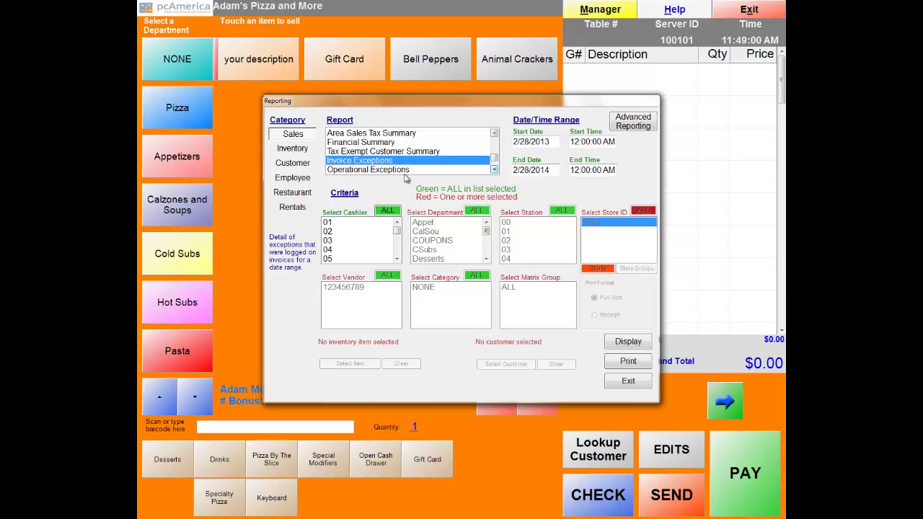
{"action": "left_click", "coordinate": [372, 170]}
{"action": "left_click", "coordinate": [372, 162]}
{"action": "left_click", "coordinate": [374, 170]}
{"action": "left_click", "coordinate": [374, 161]}
Display the Flash Report showing $27.00 net and $28.62 gross sales, then exit it.
{"action": "left_click", "coordinate": [495, 171]}
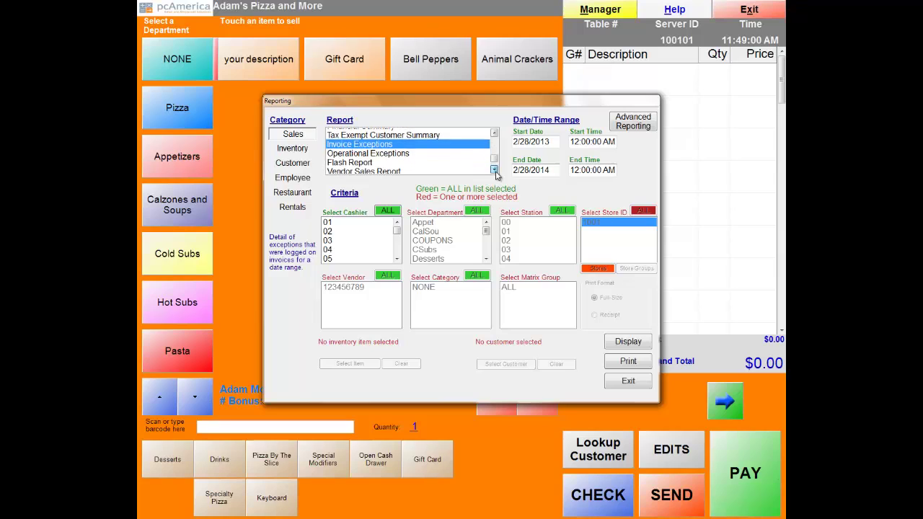
{"action": "left_click", "coordinate": [495, 170]}
{"action": "left_click", "coordinate": [351, 153]}
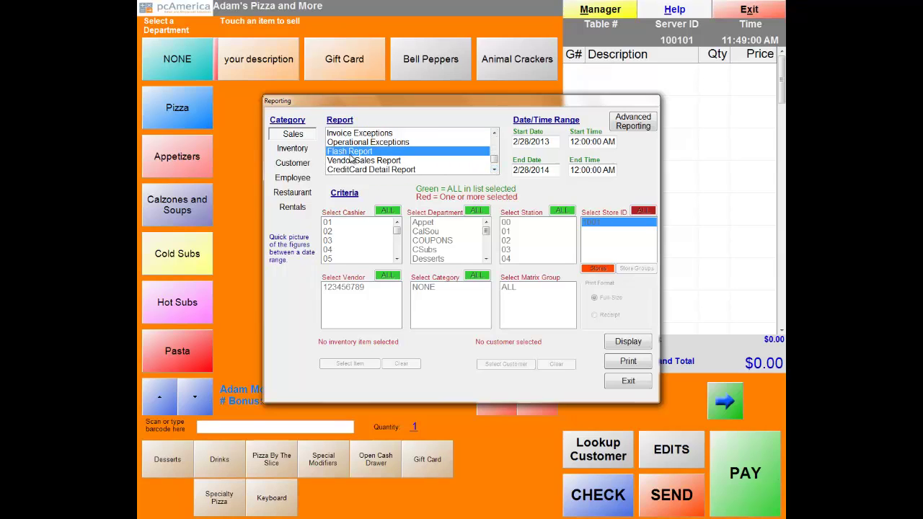
{"action": "left_click", "coordinate": [629, 344]}
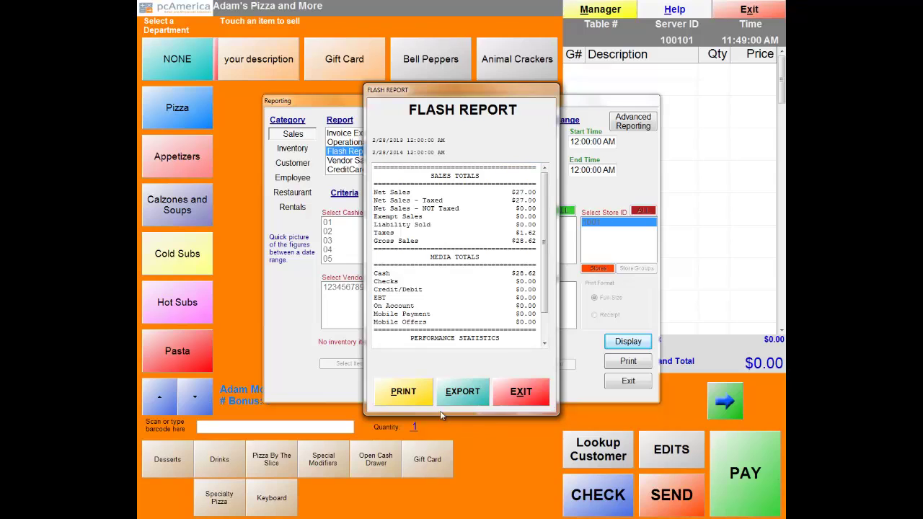
{"action": "left_click", "coordinate": [519, 393]}
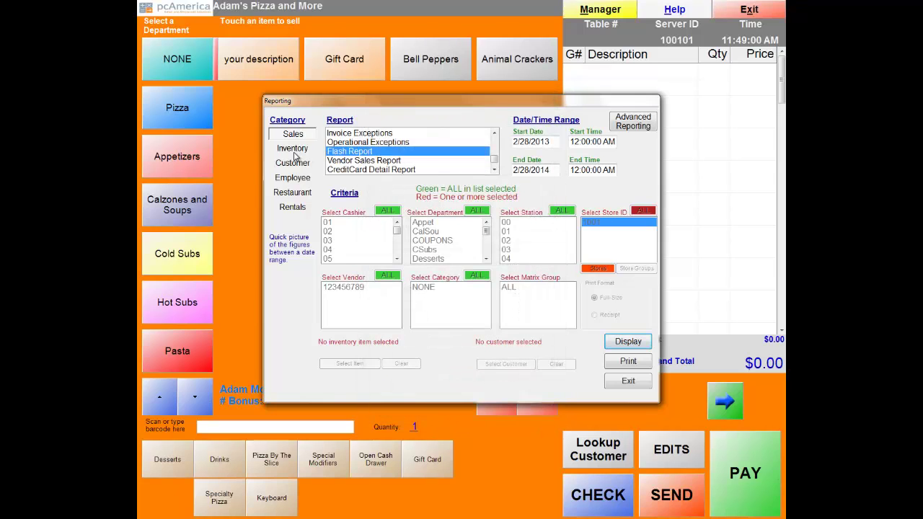
Preview the alphabetical Inventory listing full screen, jump to its last page, and close it.
{"action": "left_click", "coordinate": [294, 148]}
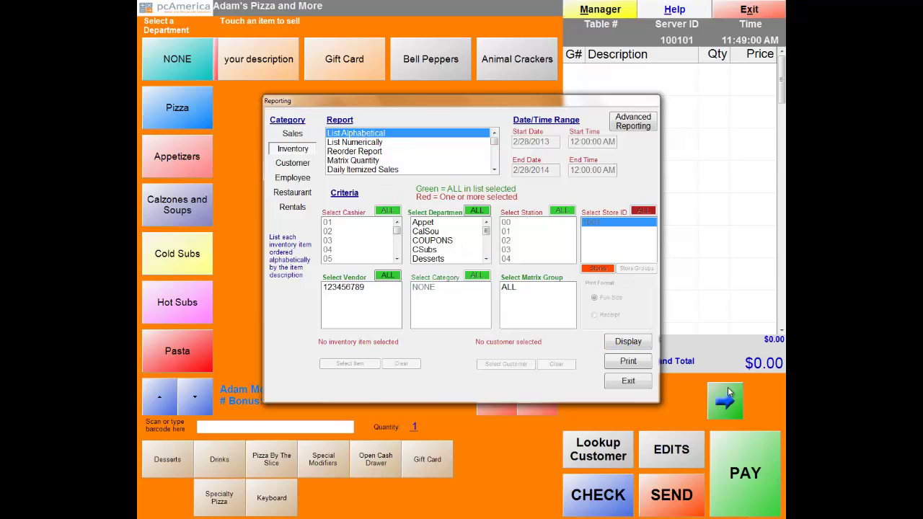
{"action": "left_click", "coordinate": [629, 342]}
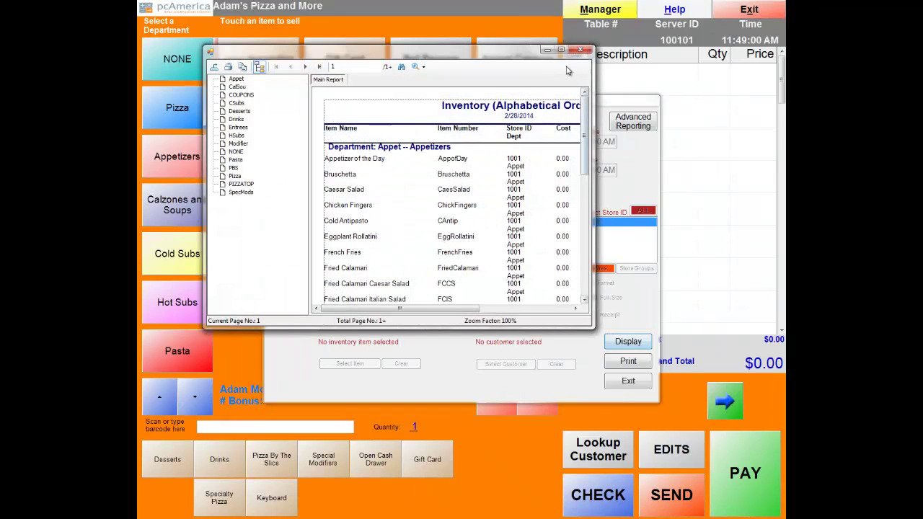
{"action": "left_click", "coordinate": [561, 49]}
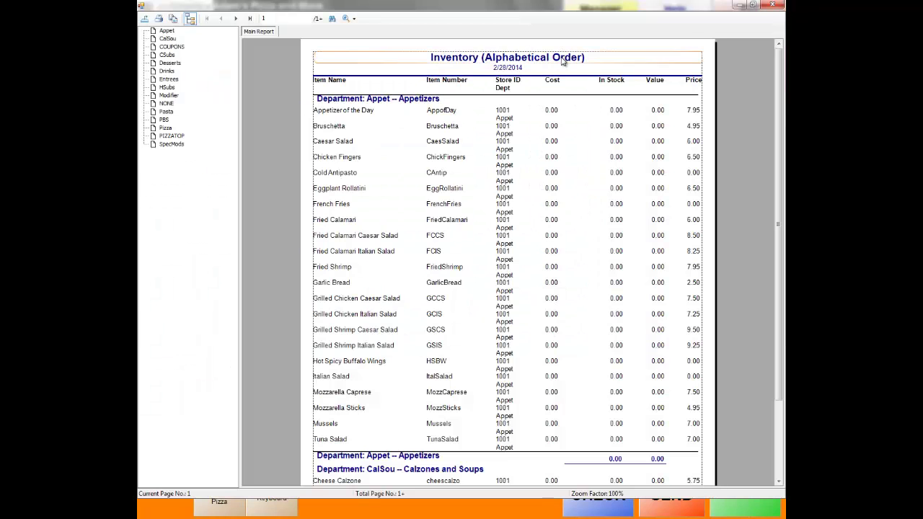
{"action": "left_click", "coordinate": [250, 18]}
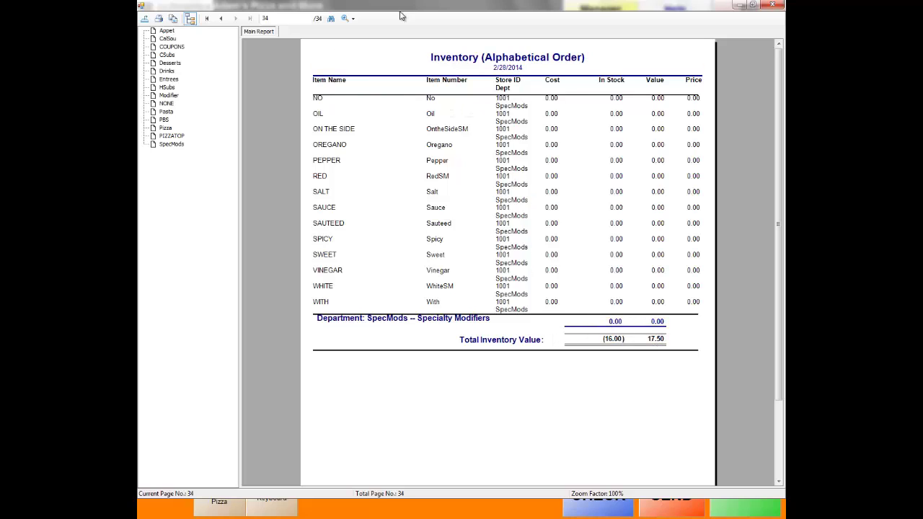
{"action": "left_click", "coordinate": [783, 6]}
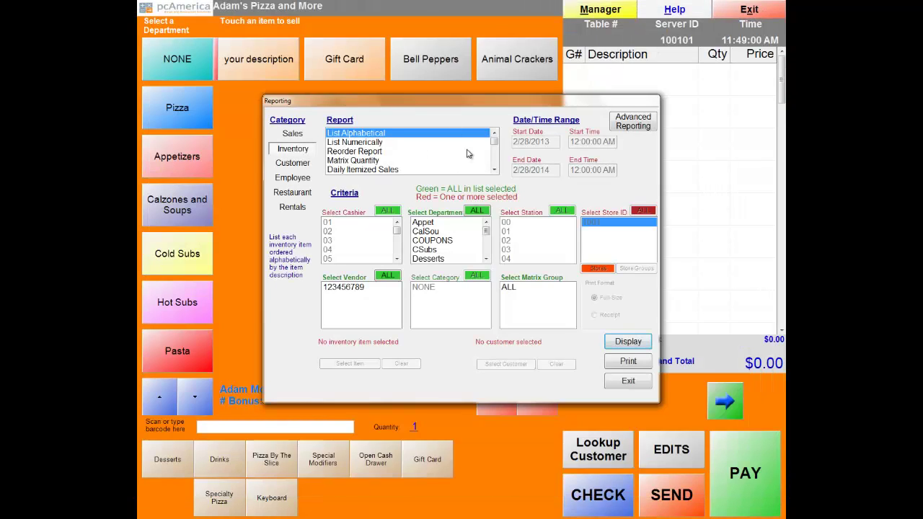
Browse the Items by Department and Current Value inventory reports, then switch to the Customer reports.
{"action": "left_click_drag", "start_coordinate": [495, 141], "coordinate": [496, 150]}
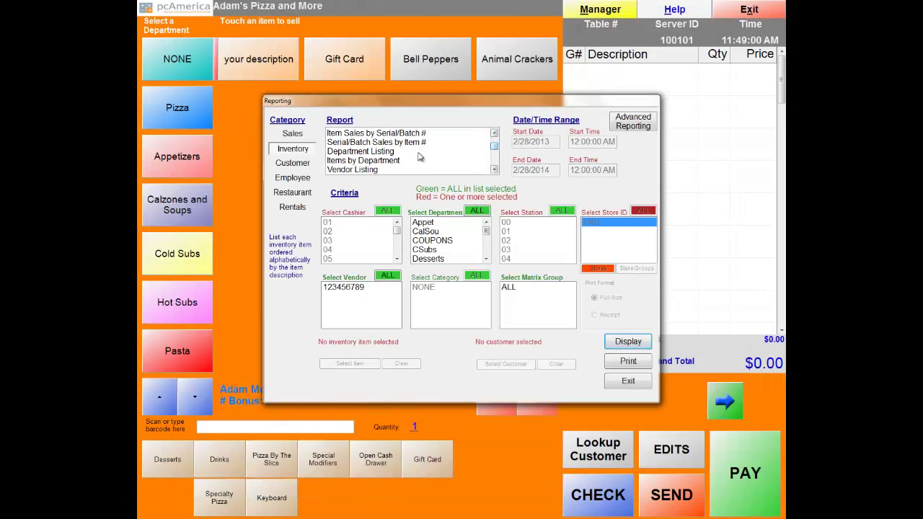
{"action": "left_click", "coordinate": [362, 163]}
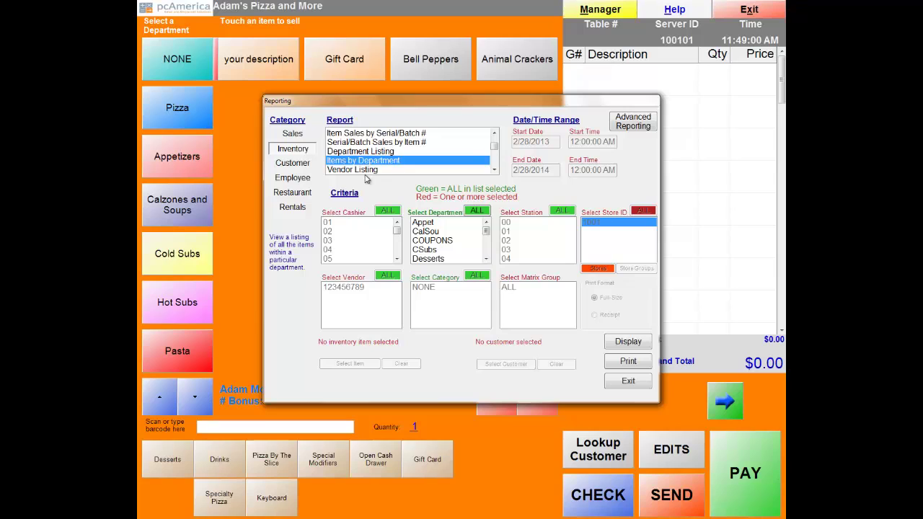
{"action": "left_click_drag", "start_coordinate": [495, 145], "coordinate": [495, 150]}
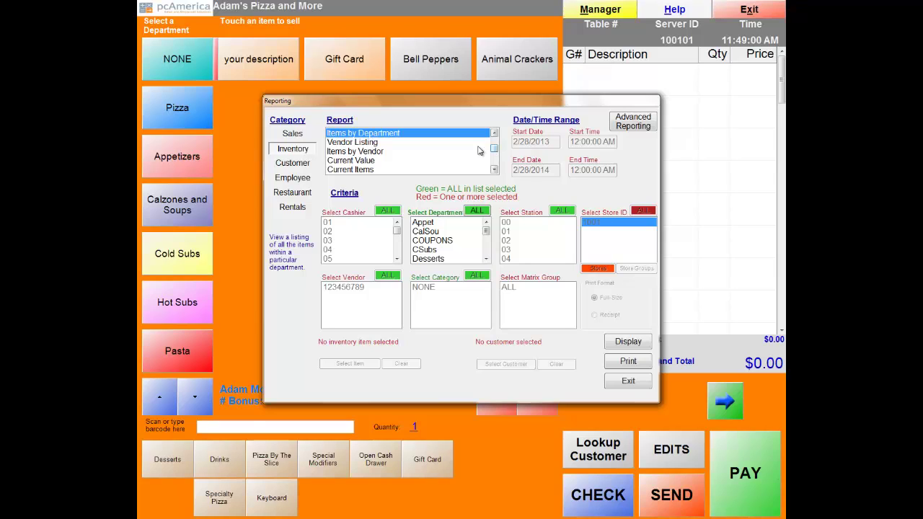
{"action": "left_click", "coordinate": [352, 162]}
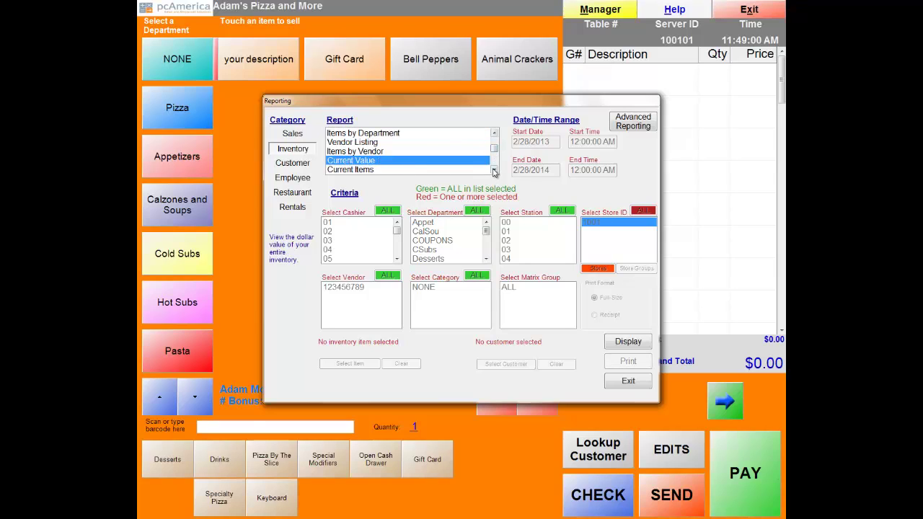
{"action": "left_click", "coordinate": [494, 169]}
{"action": "left_click", "coordinate": [494, 170]}
{"action": "left_click", "coordinate": [494, 170]}
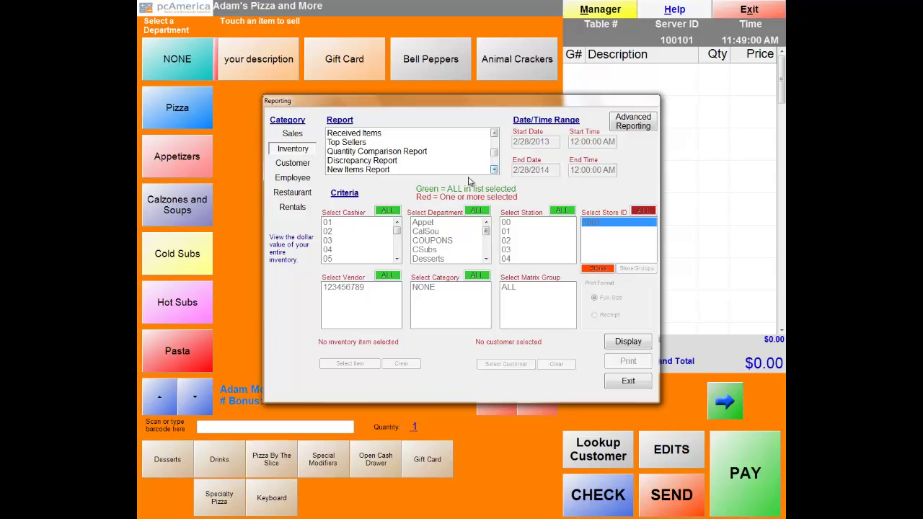
{"action": "left_click", "coordinate": [494, 169]}
{"action": "left_click", "coordinate": [494, 170]}
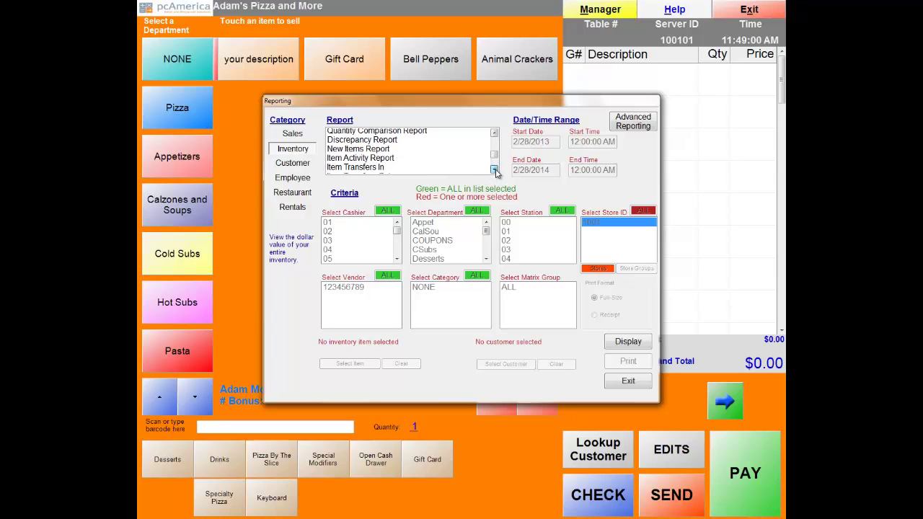
{"action": "left_click", "coordinate": [494, 169]}
{"action": "left_click", "coordinate": [494, 169]}
{"action": "left_click", "coordinate": [494, 169]}
{"action": "left_click", "coordinate": [295, 166]}
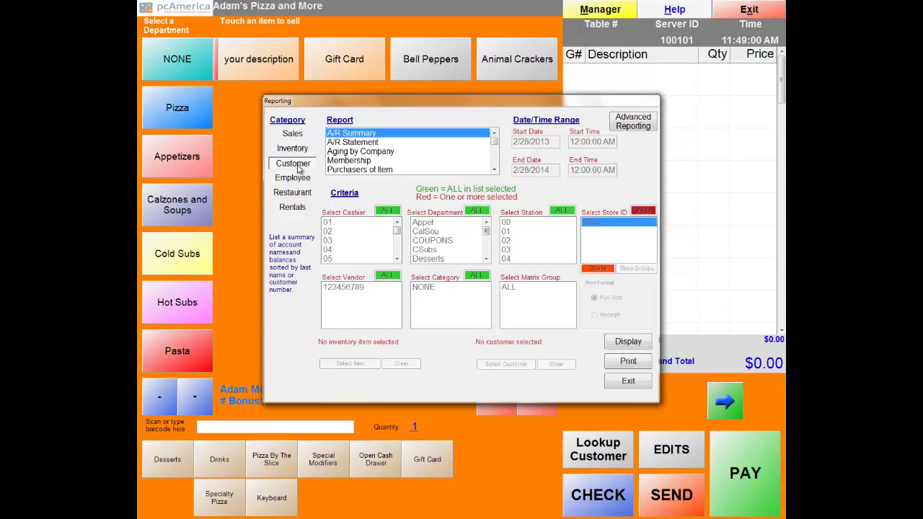
Browse the Employee and Restaurant report categories, then exit the Reporting window.
{"action": "left_click_drag", "start_coordinate": [494, 137], "coordinate": [496, 155]}
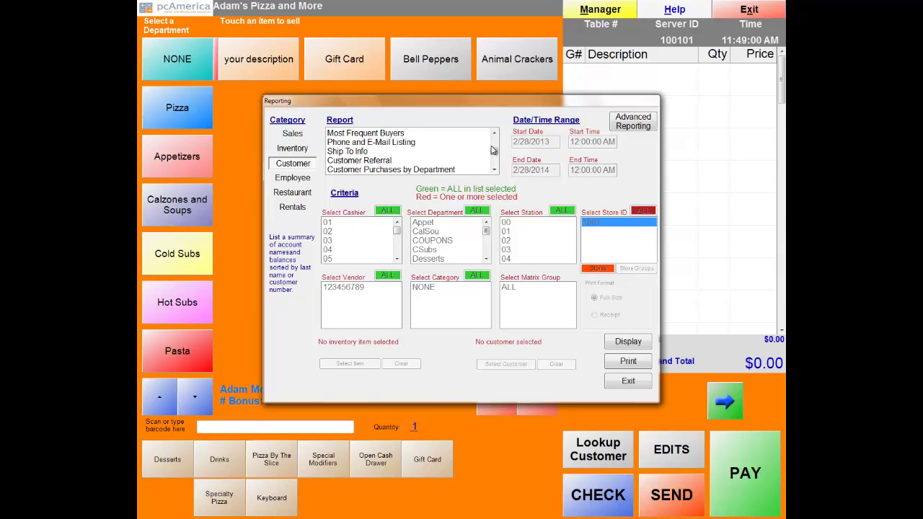
{"action": "left_click", "coordinate": [282, 182]}
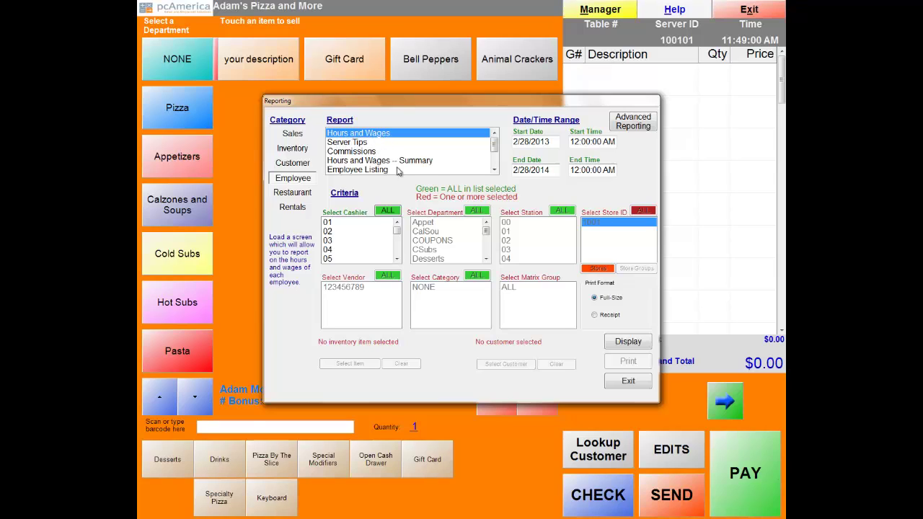
{"action": "left_click_drag", "start_coordinate": [493, 148], "coordinate": [493, 157]}
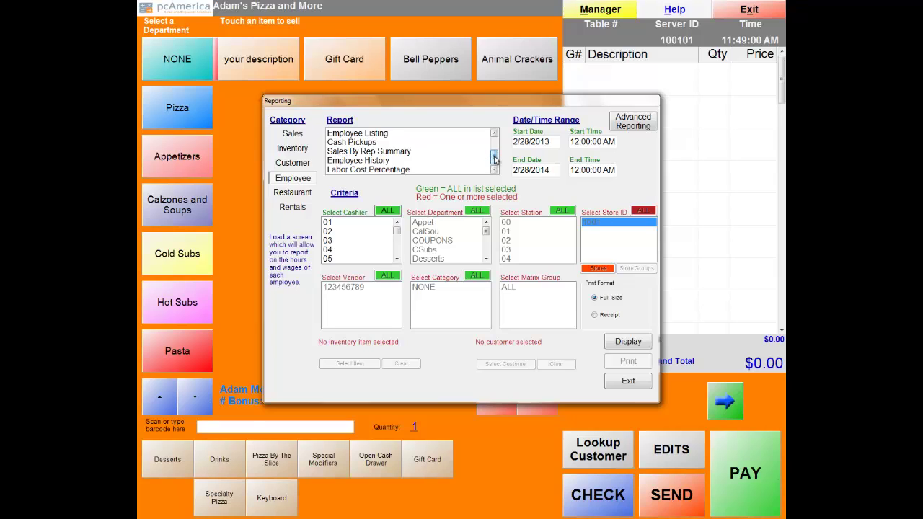
{"action": "left_click_drag", "start_coordinate": [494, 156], "coordinate": [494, 147]}
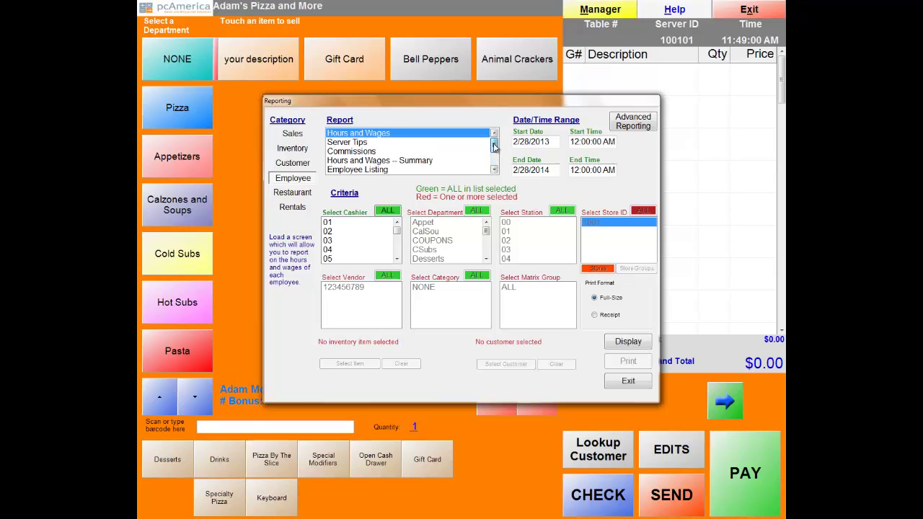
{"action": "left_click", "coordinate": [288, 193]}
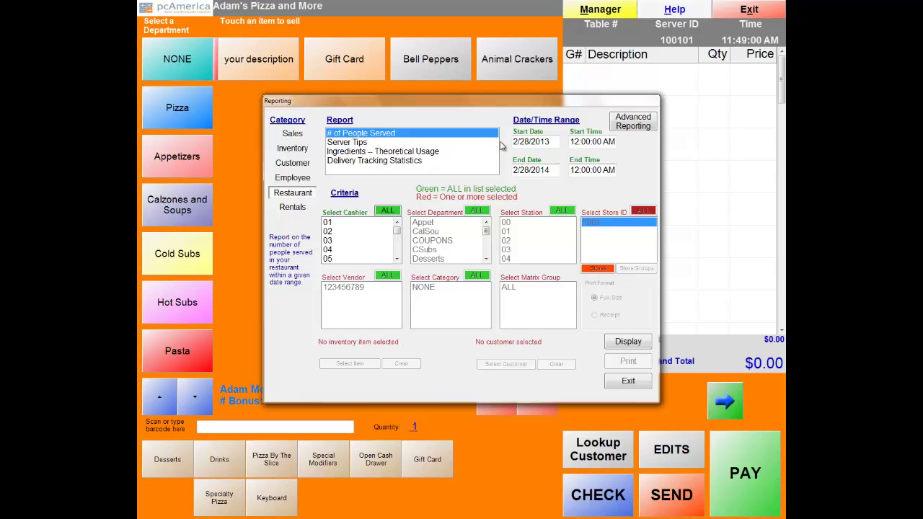
{"action": "left_click", "coordinate": [628, 382]}
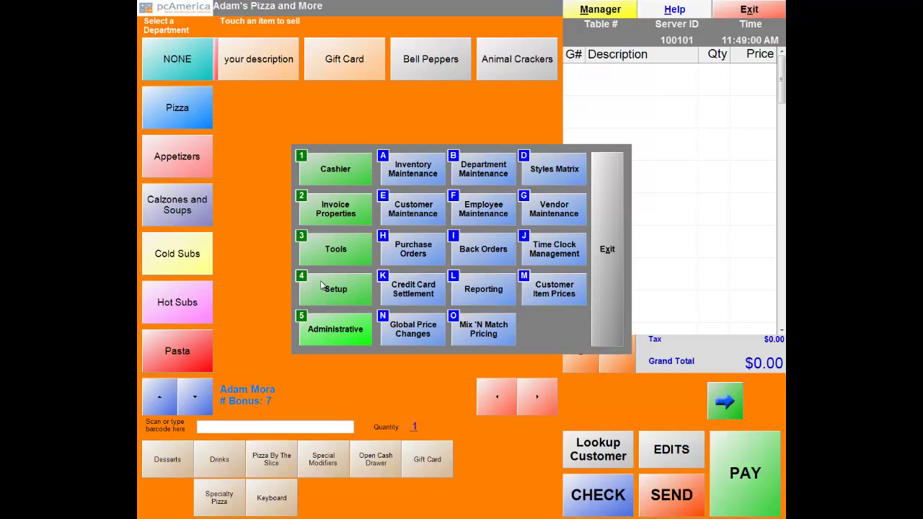
Open Setup's Touch Screen Configuration and leave the Desserts button as a Fixed Department.
{"action": "left_click", "coordinate": [323, 285]}
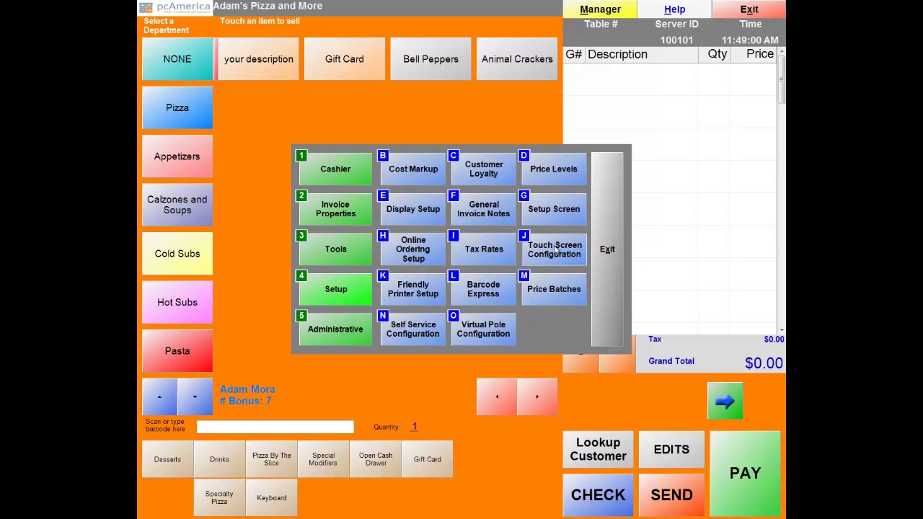
{"action": "left_click", "coordinate": [556, 249]}
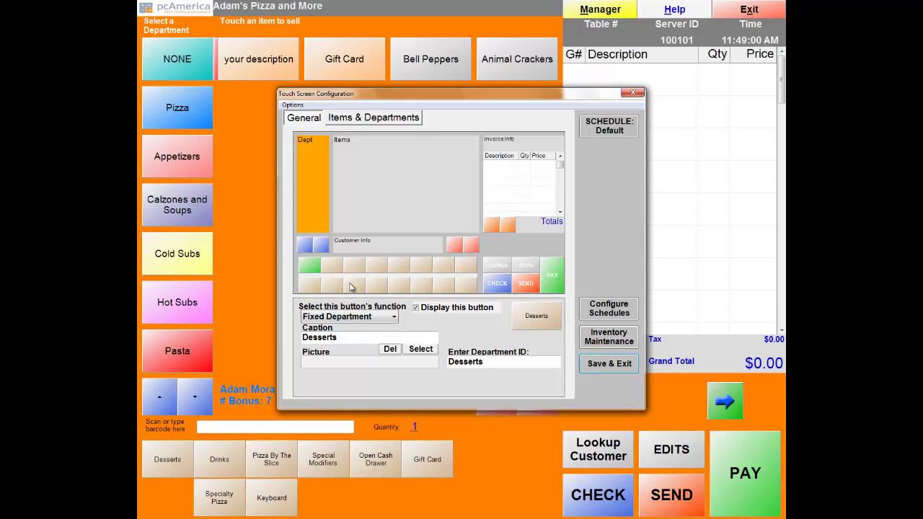
{"action": "left_click", "coordinate": [394, 319]}
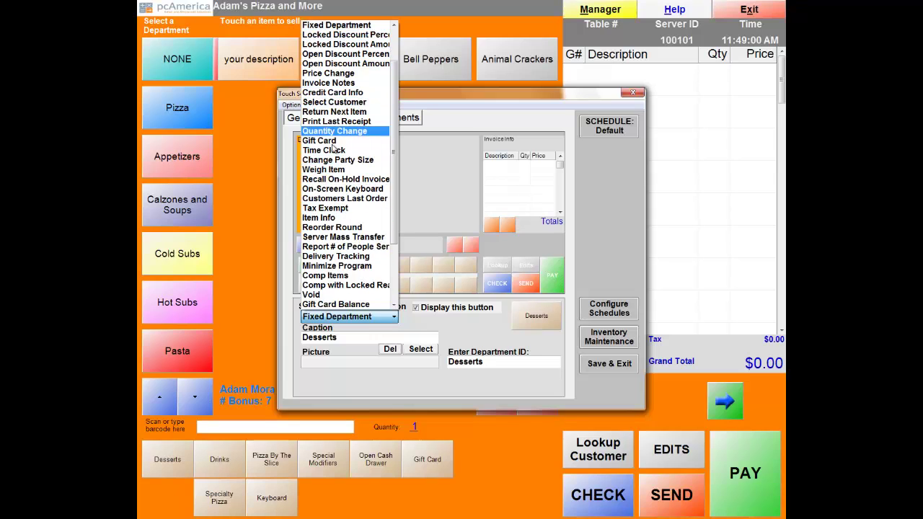
{"action": "left_click", "coordinate": [433, 322]}
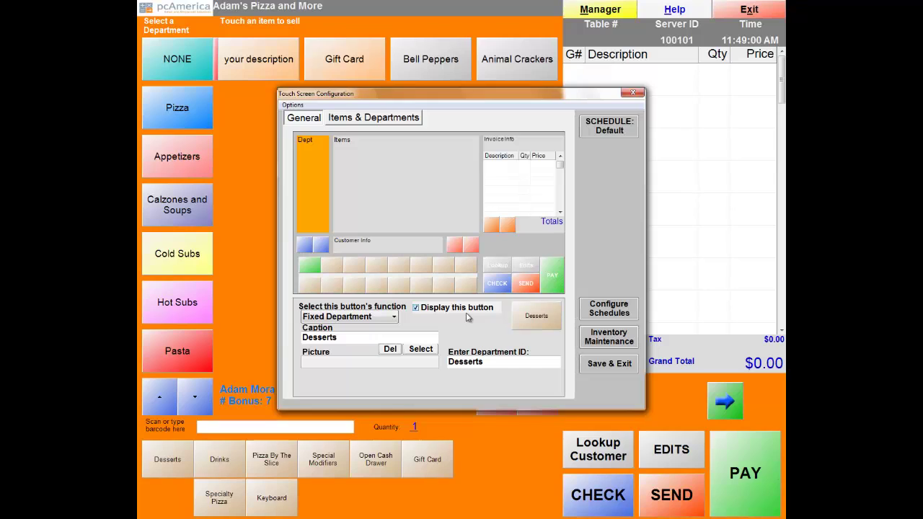
Move NONE below PIZZATOP in Items & Departments, then select Pizza and cancel picture selection.
{"action": "left_click", "coordinate": [358, 119]}
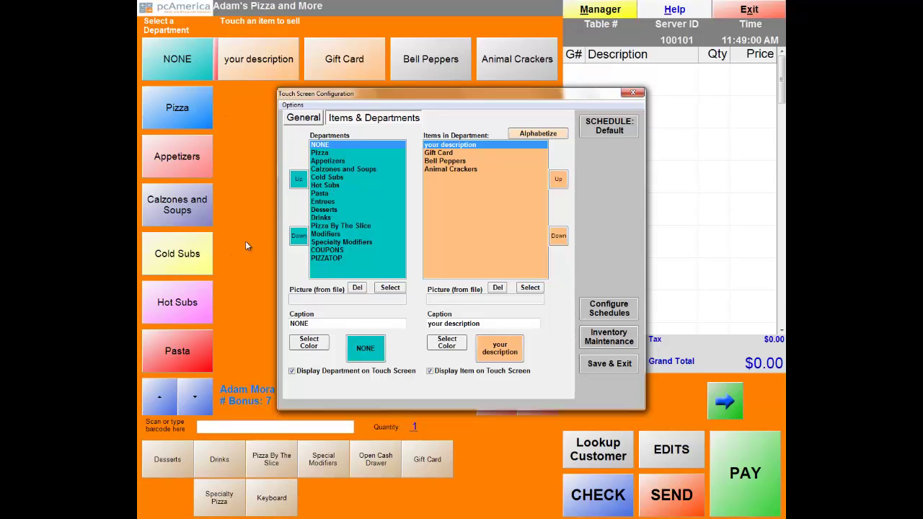
{"action": "left_click_drag", "start_coordinate": [321, 148], "coordinate": [317, 267]}
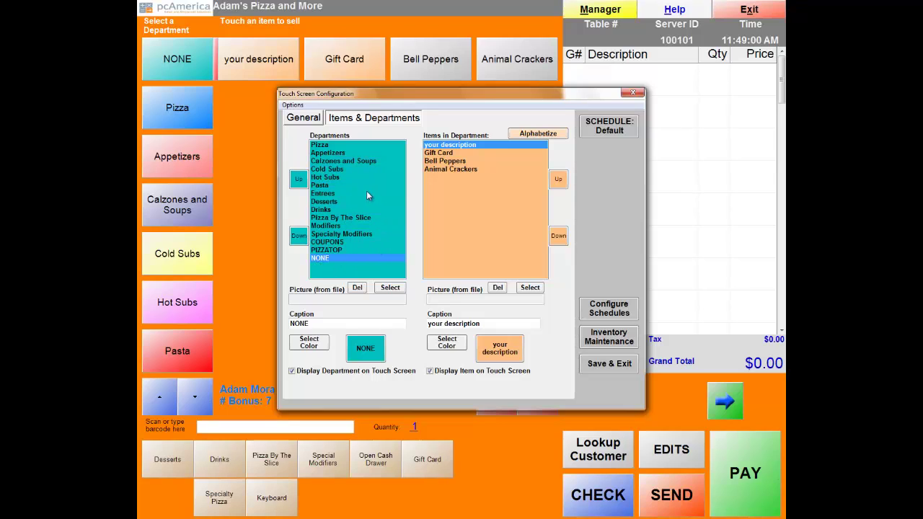
{"action": "left_click", "coordinate": [321, 146]}
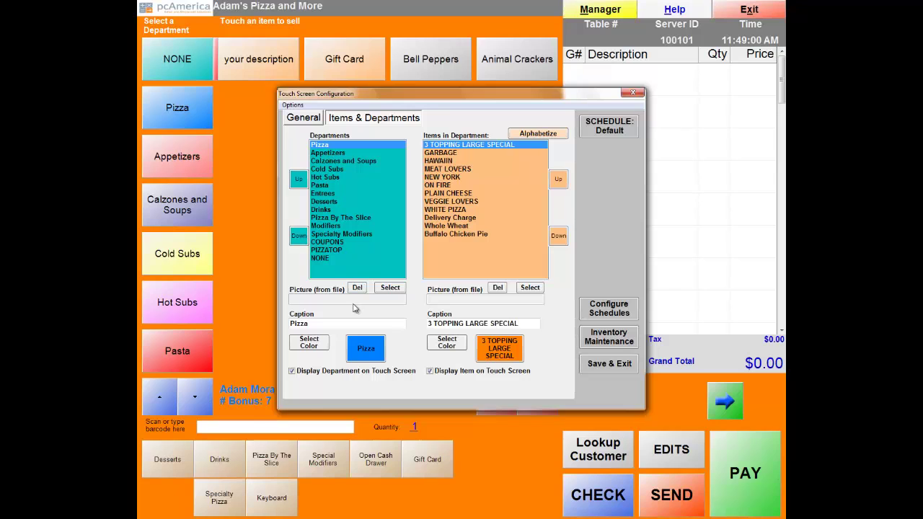
{"action": "left_click", "coordinate": [390, 290]}
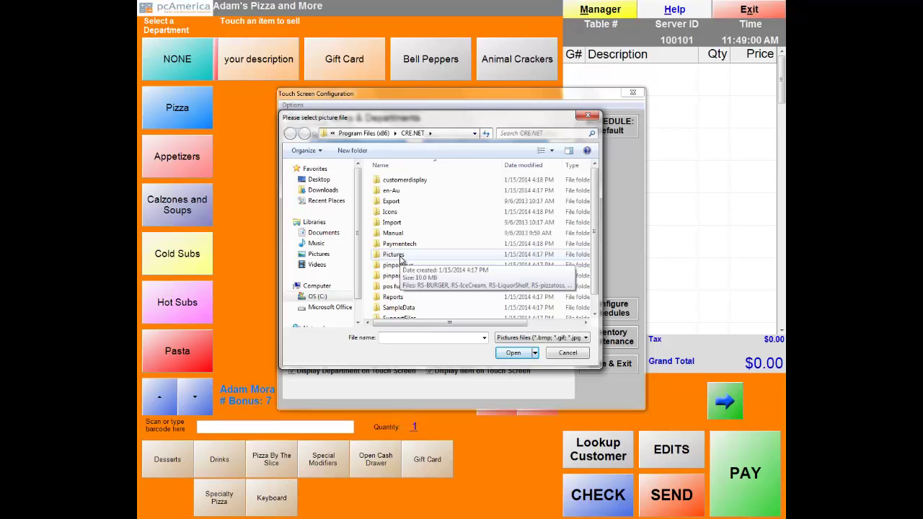
{"action": "left_click", "coordinate": [567, 353]}
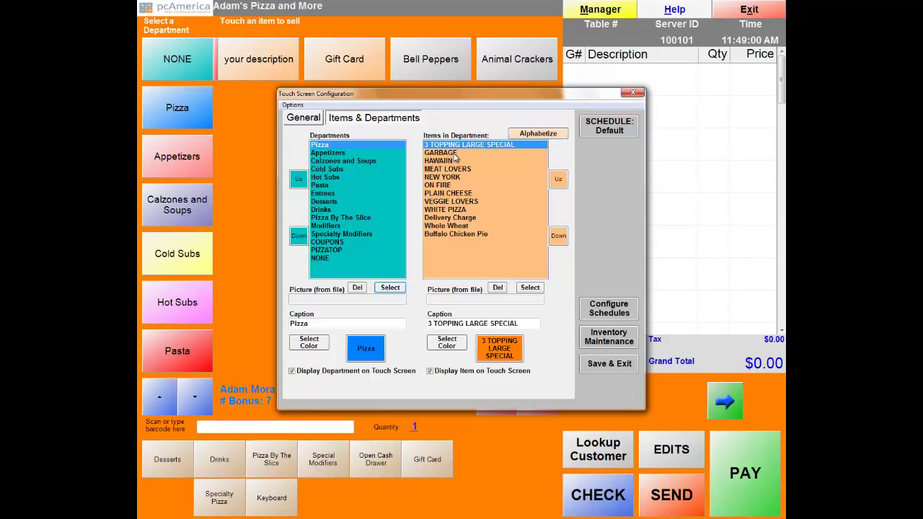
Define a custom bright green colour and apply it to the Pizza department button.
{"action": "left_click", "coordinate": [306, 343]}
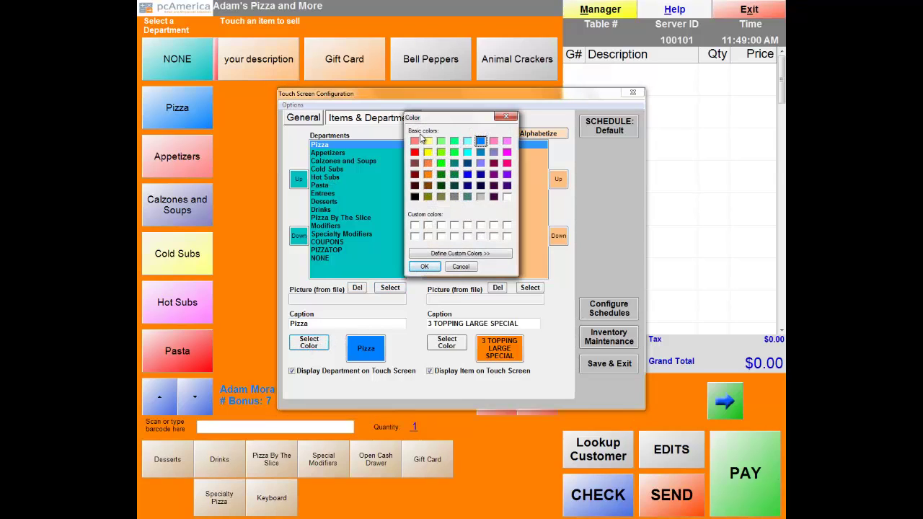
{"action": "left_click", "coordinate": [445, 254]}
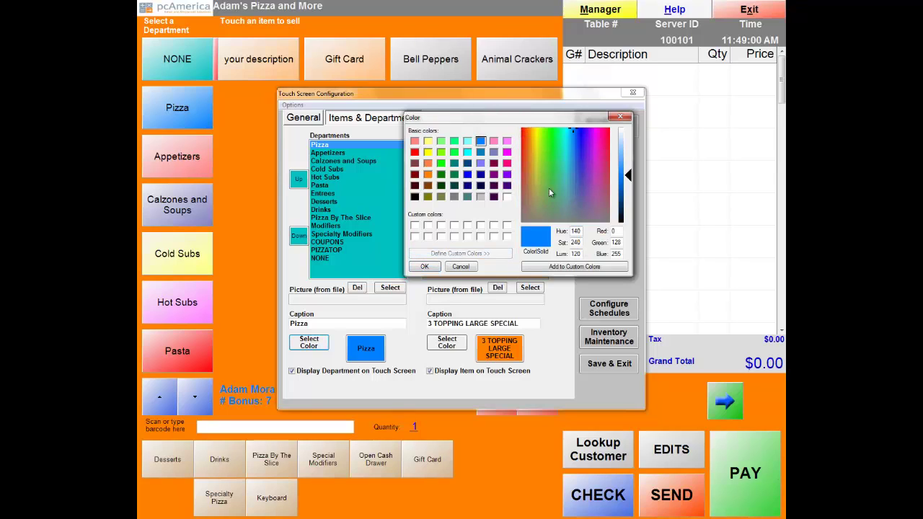
{"action": "mouse_move", "coordinate": [570, 134]}
{"action": "left_mouse_down"}
{"action": "mouse_move", "coordinate": [595, 154]}
{"action": "mouse_move", "coordinate": [576, 204]}
{"action": "mouse_move", "coordinate": [535, 188]}
{"action": "mouse_move", "coordinate": [540, 156]}
{"action": "mouse_move", "coordinate": [558, 147]}
{"action": "left_mouse_up"}
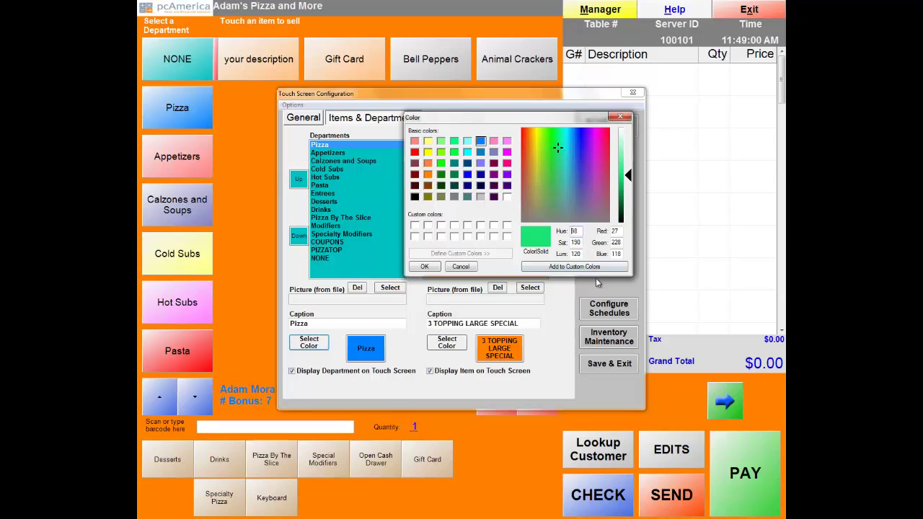
{"action": "left_click", "coordinate": [594, 269]}
{"action": "left_click", "coordinate": [429, 270]}
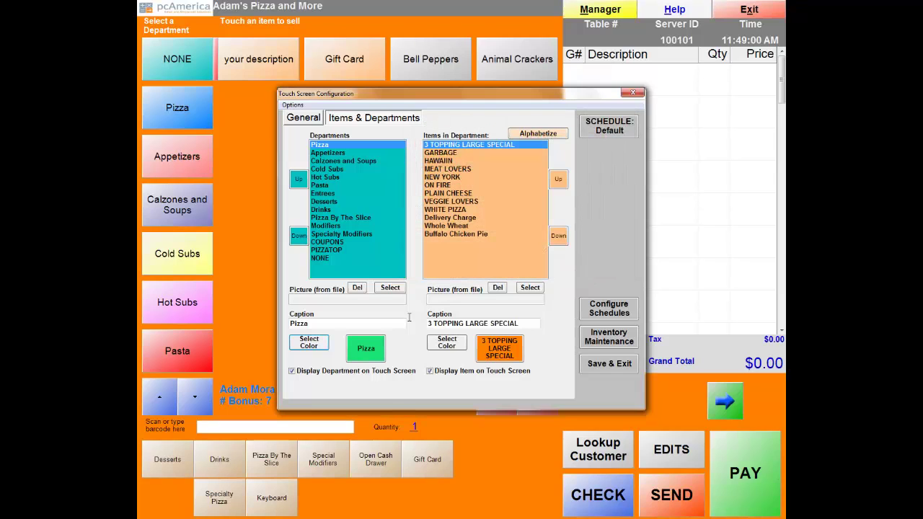
Save the touch screen layout, close Setup, and start a quick tab order to view the green Pizza button.
{"action": "left_click", "coordinate": [613, 371]}
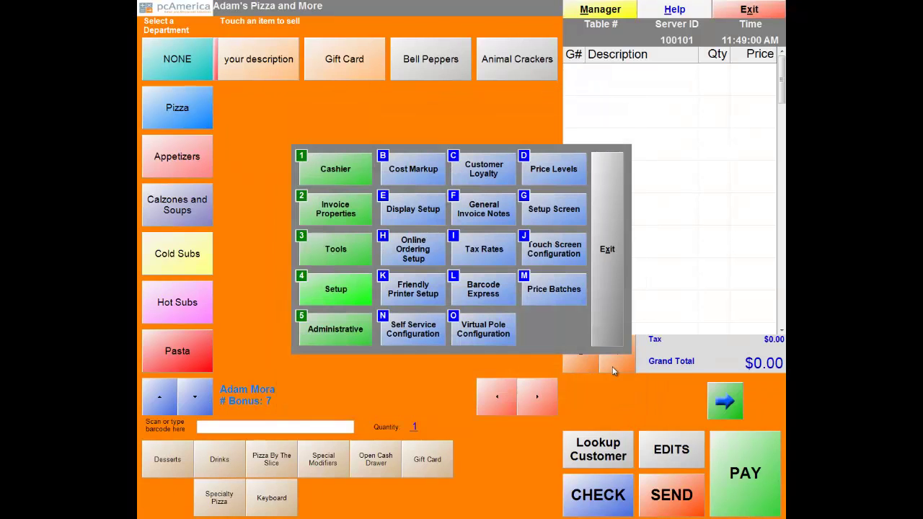
{"action": "left_click", "coordinate": [611, 270]}
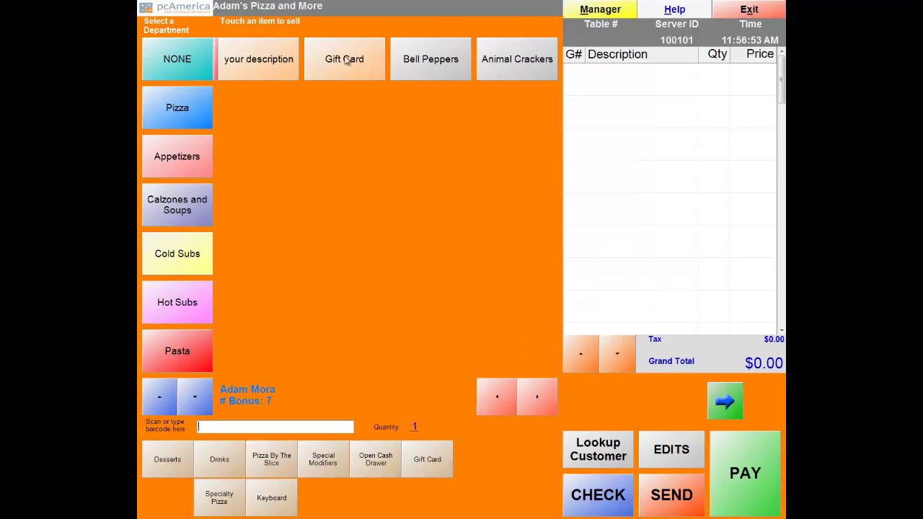
{"action": "left_click", "coordinate": [759, 9]}
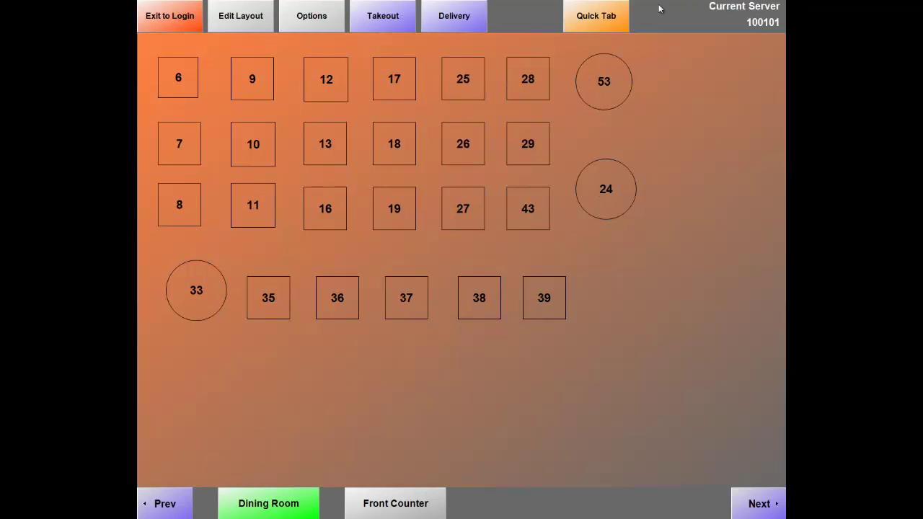
{"action": "left_click", "coordinate": [603, 25]}
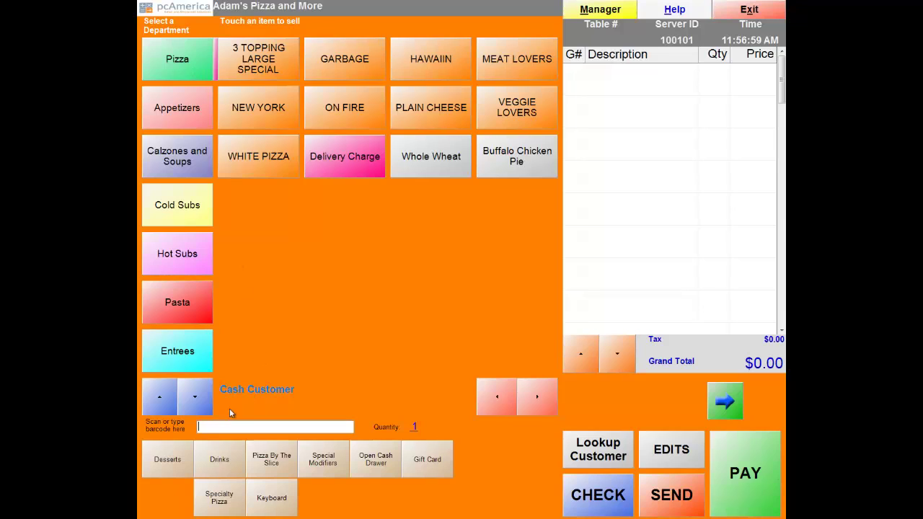
{"action": "left_click", "coordinate": [197, 401]}
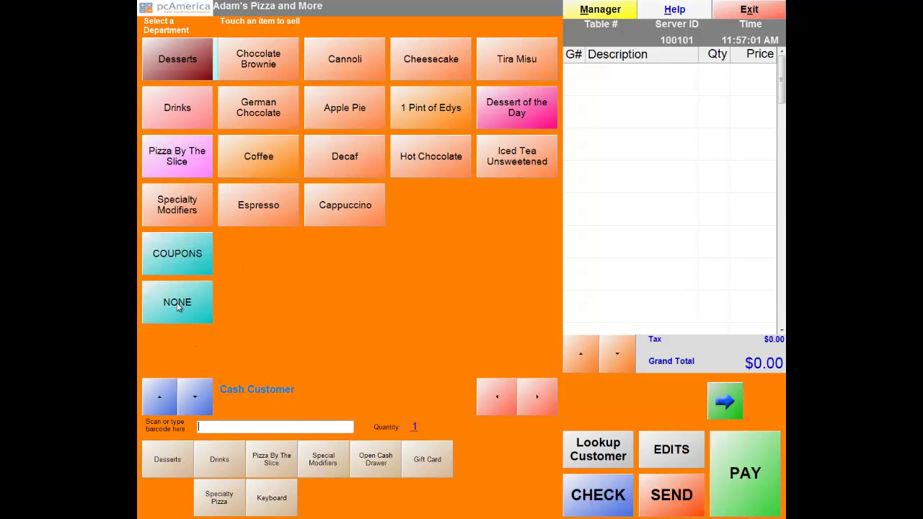
{"action": "left_click", "coordinate": [167, 396]}
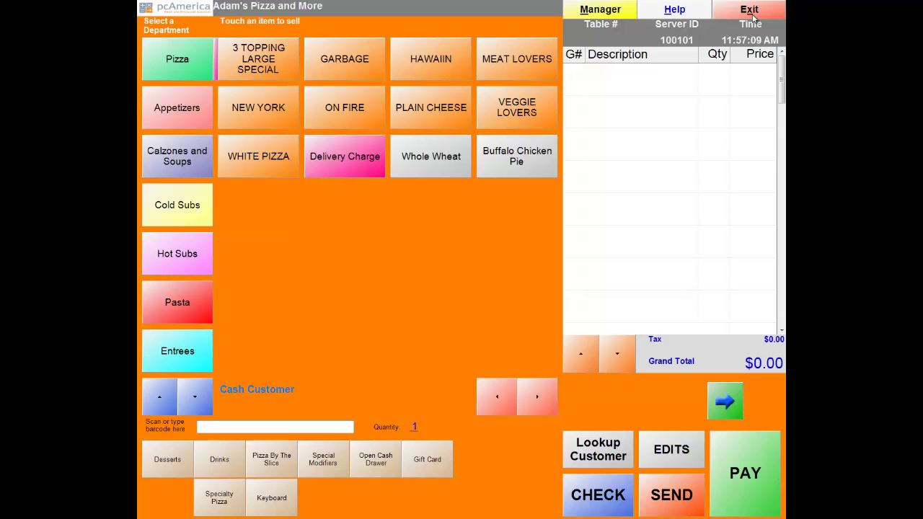
Uncheck Perform AutoSettlement under Payment Processing > Other Options on the Setup Screen and update.
{"action": "left_click", "coordinate": [599, 10]}
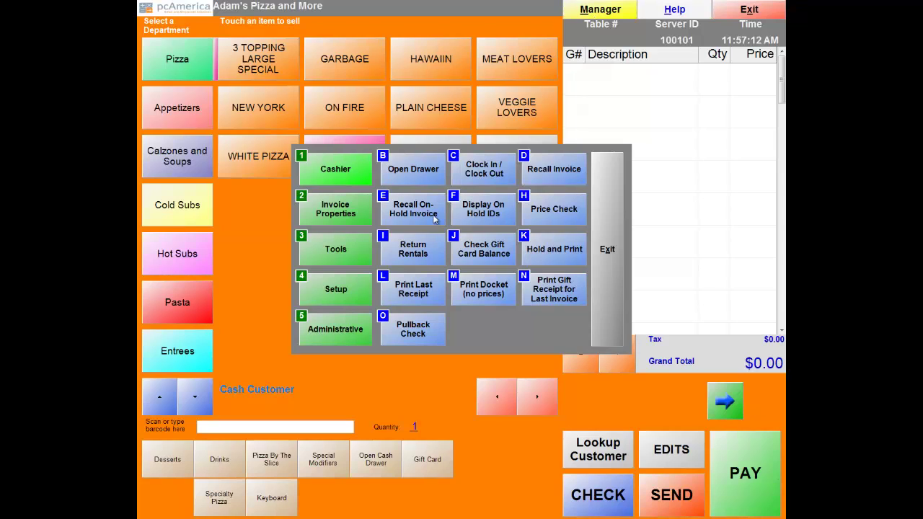
{"action": "left_click", "coordinate": [340, 295]}
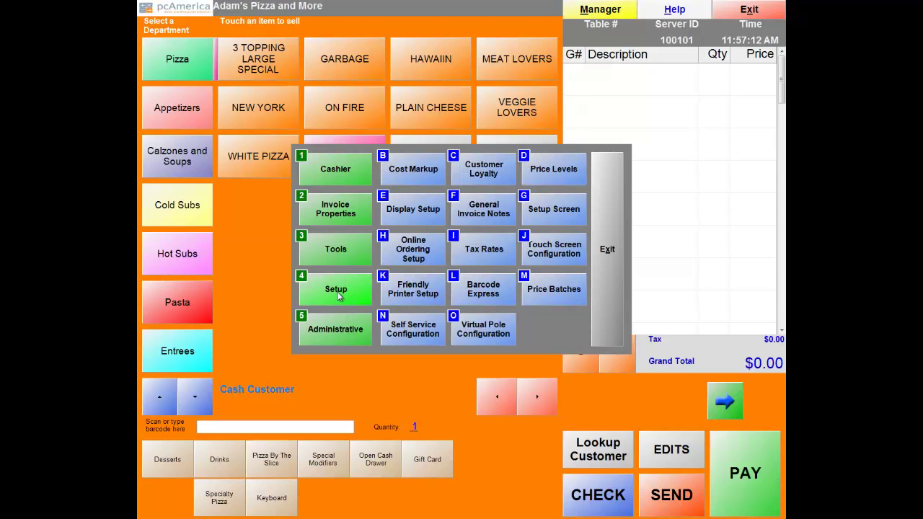
{"action": "left_click", "coordinate": [546, 217]}
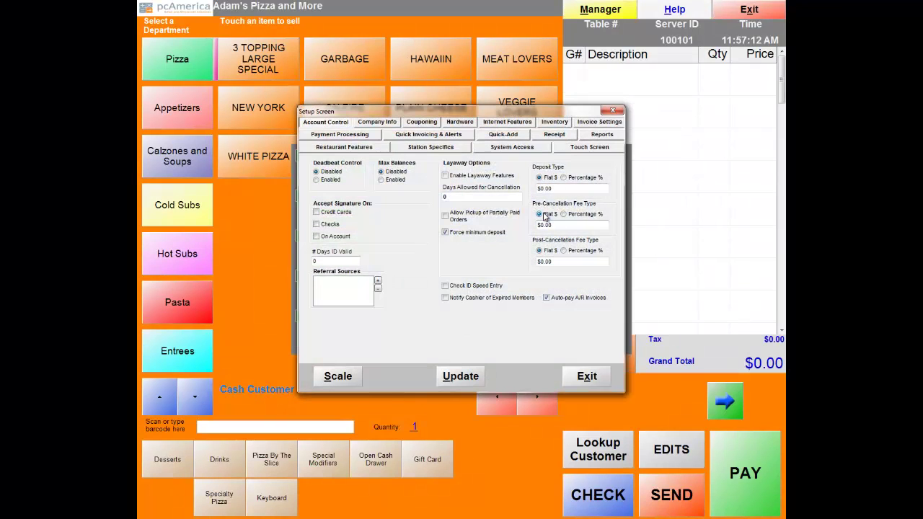
{"action": "left_click", "coordinate": [349, 137]}
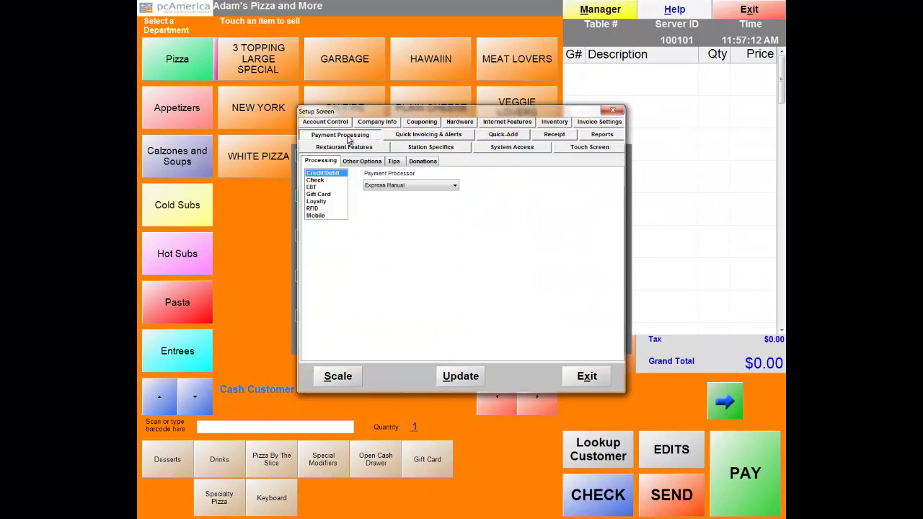
{"action": "left_click", "coordinate": [355, 162]}
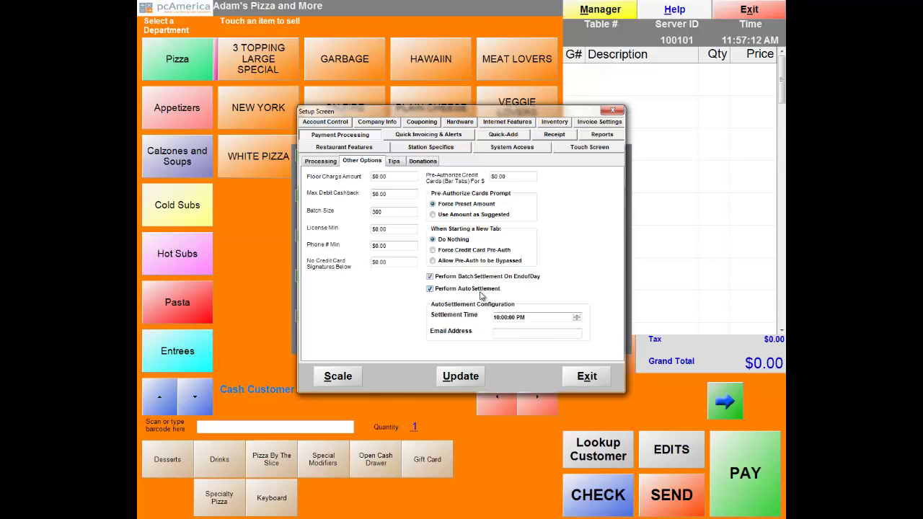
{"action": "left_click", "coordinate": [431, 289]}
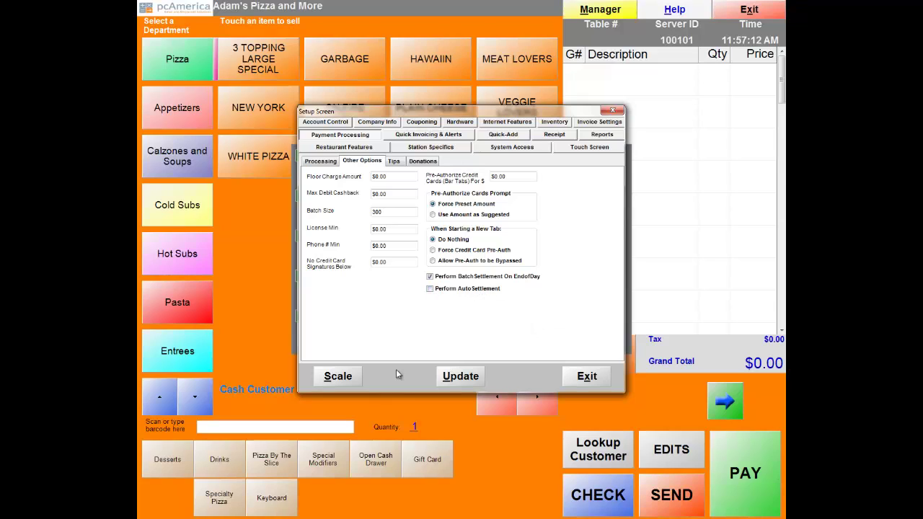
{"action": "left_click", "coordinate": [456, 375]}
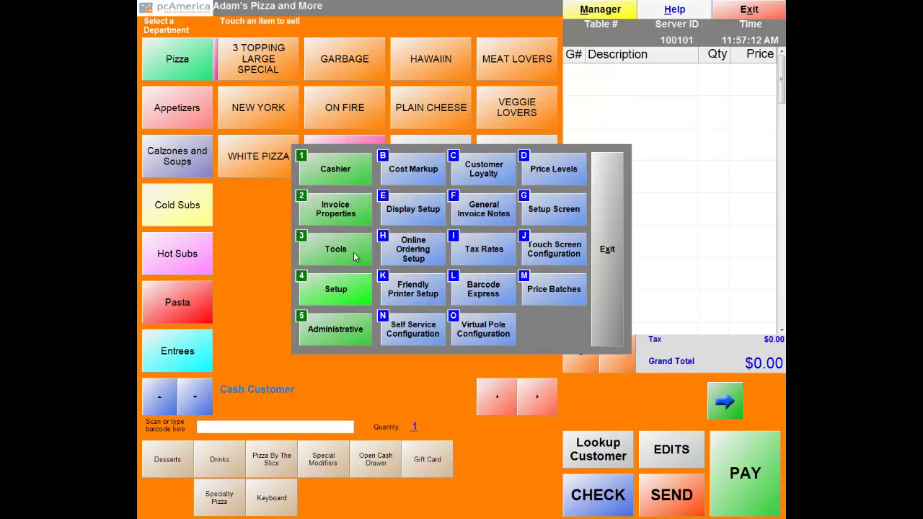
Exit the manager functions, order screen and table layout to return to the ID login screen.
{"action": "left_click", "coordinate": [326, 249]}
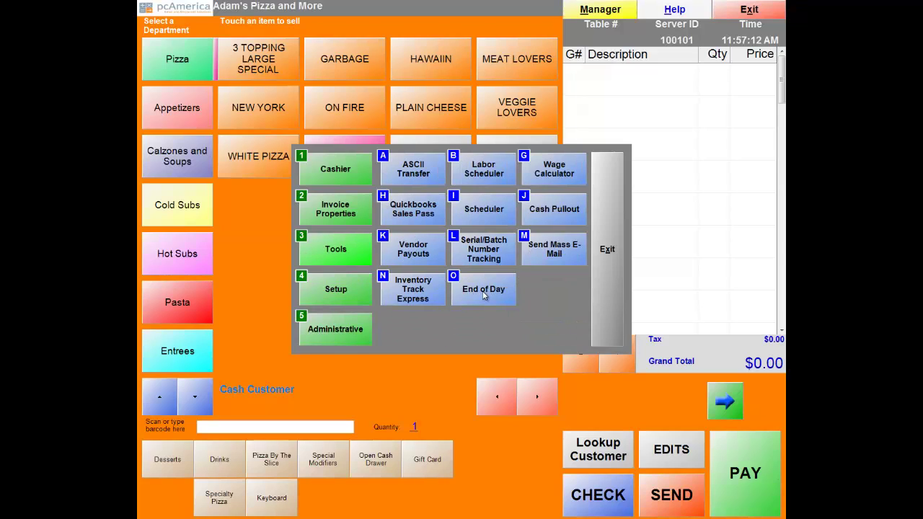
{"action": "left_click", "coordinate": [603, 271]}
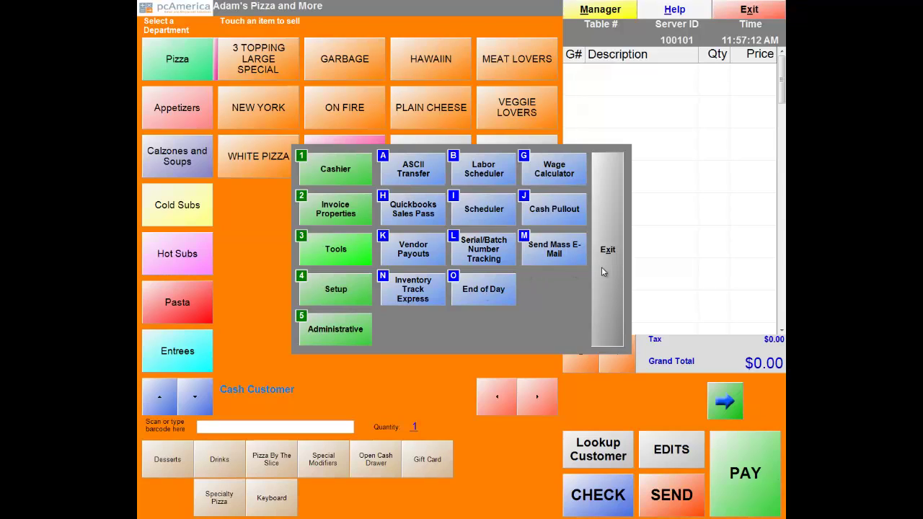
{"action": "left_click", "coordinate": [749, 10]}
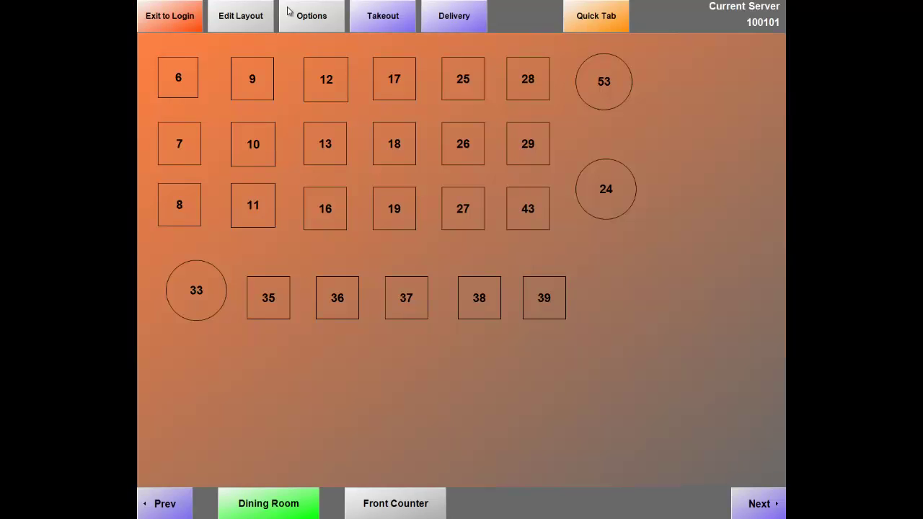
{"action": "left_click", "coordinate": [170, 18]}
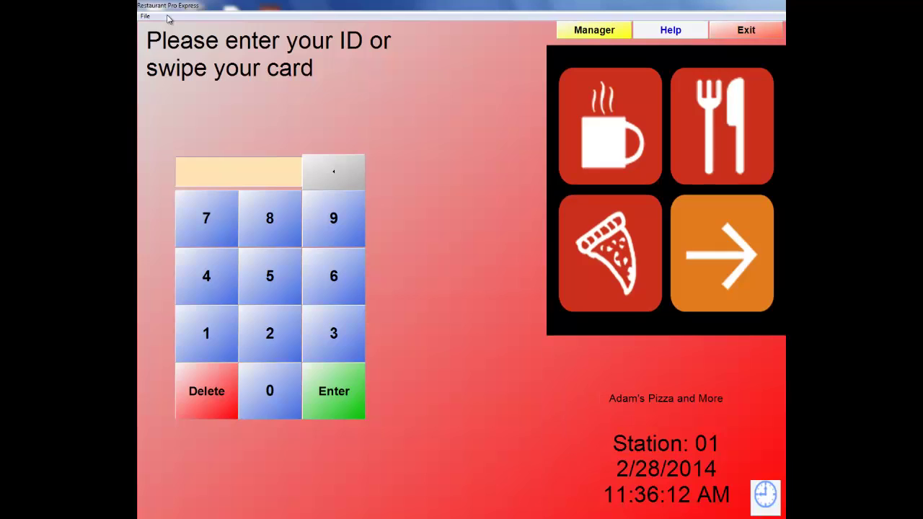
{"action": "left_click", "coordinate": [147, 18]}
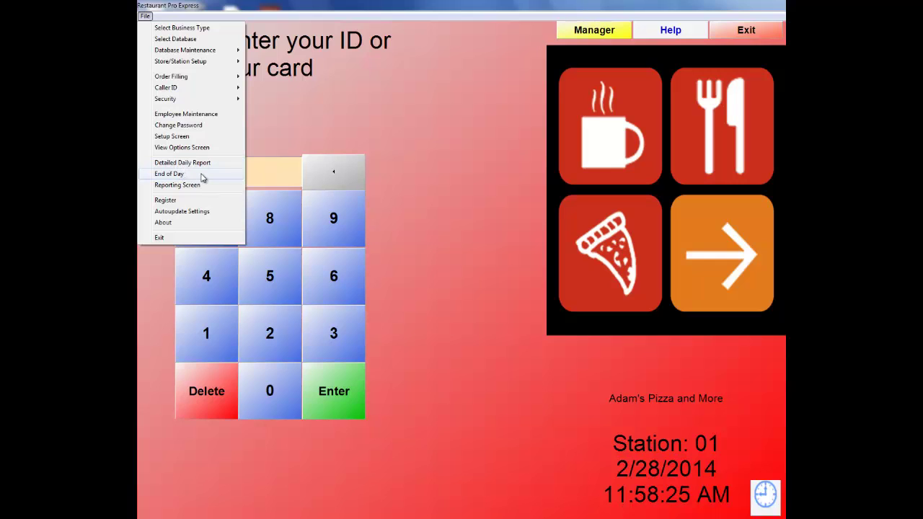
Start End of Day from the File menu, entering the password and cashier ID.
{"action": "left_click", "coordinate": [320, 144]}
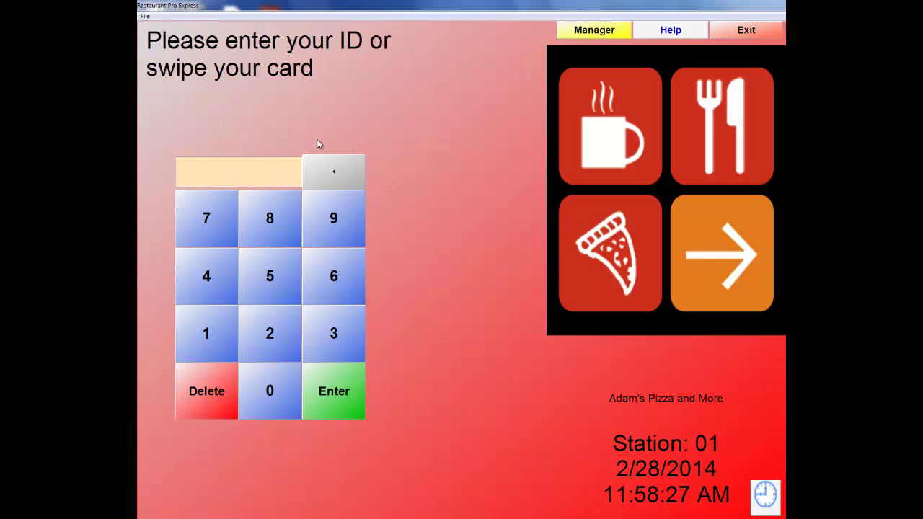
{"action": "left_click", "coordinate": [146, 16]}
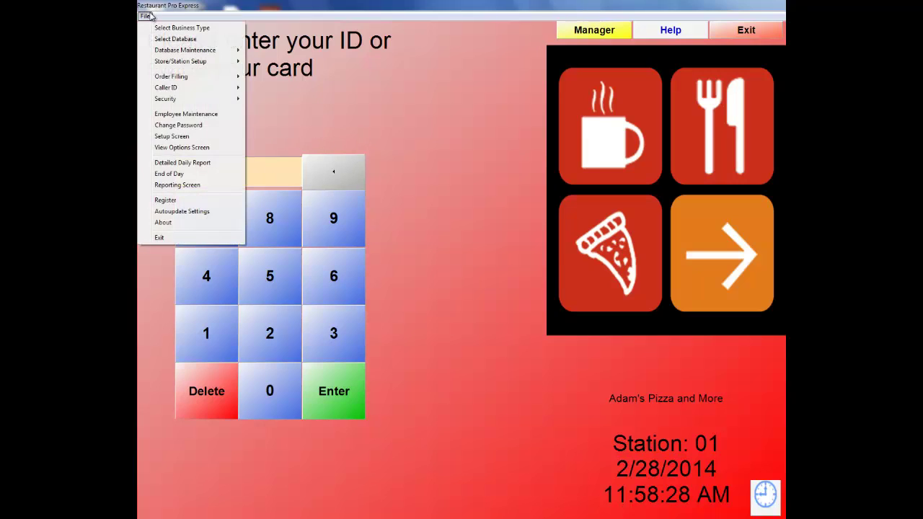
{"action": "left_click", "coordinate": [172, 175]}
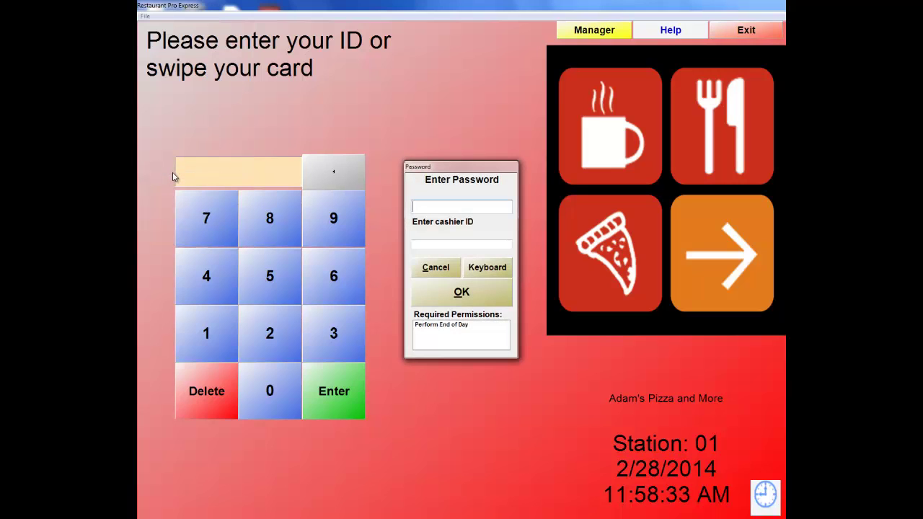
{"action": "type", "text": "*****"}
{"action": "key", "text": "Tab"}
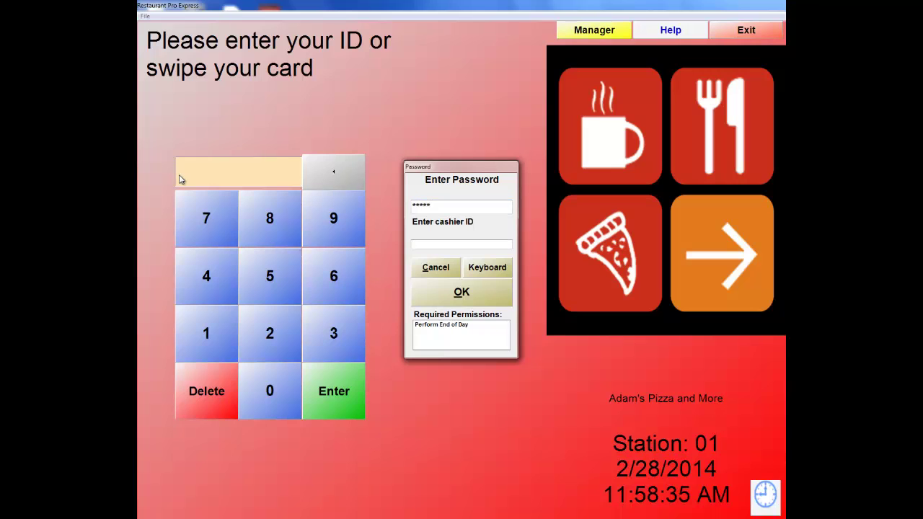
{"action": "type", "text": "*"}
{"action": "key", "text": "Return"}
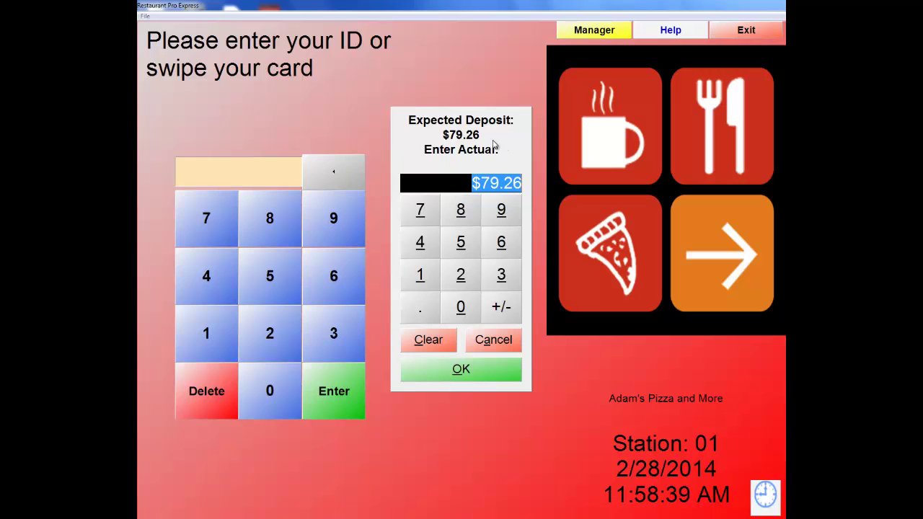
Accept $79.26 as the deposit, confirm the amount, and dismiss the Close Out Complete notice.
{"action": "left_click", "coordinate": [479, 380]}
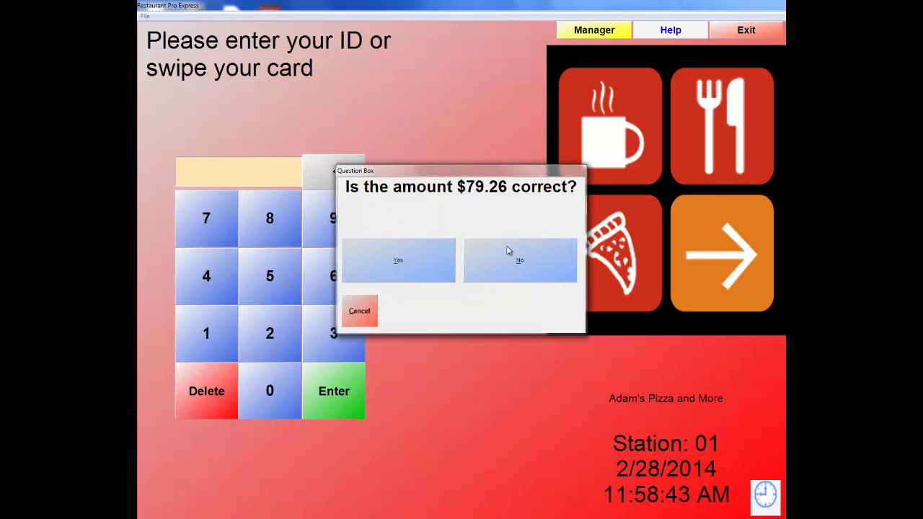
{"action": "left_click", "coordinate": [417, 264]}
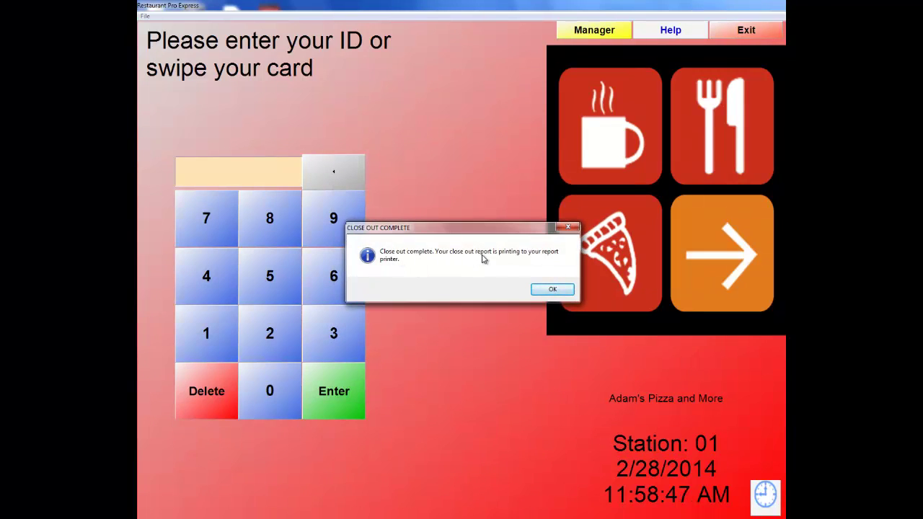
{"action": "left_click", "coordinate": [541, 290]}
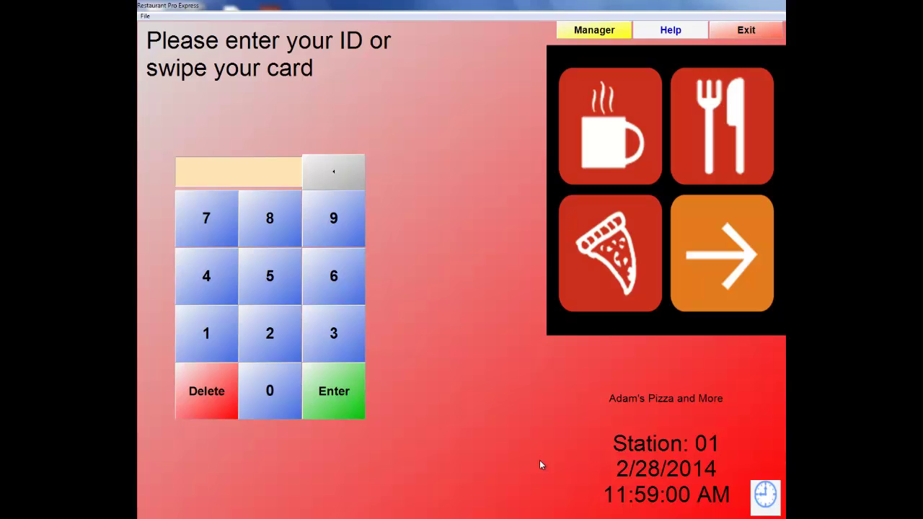
Start Backup Database from Database Maintenance with the password and cashier ID, closing the Windows warning.
{"action": "left_click", "coordinate": [145, 16]}
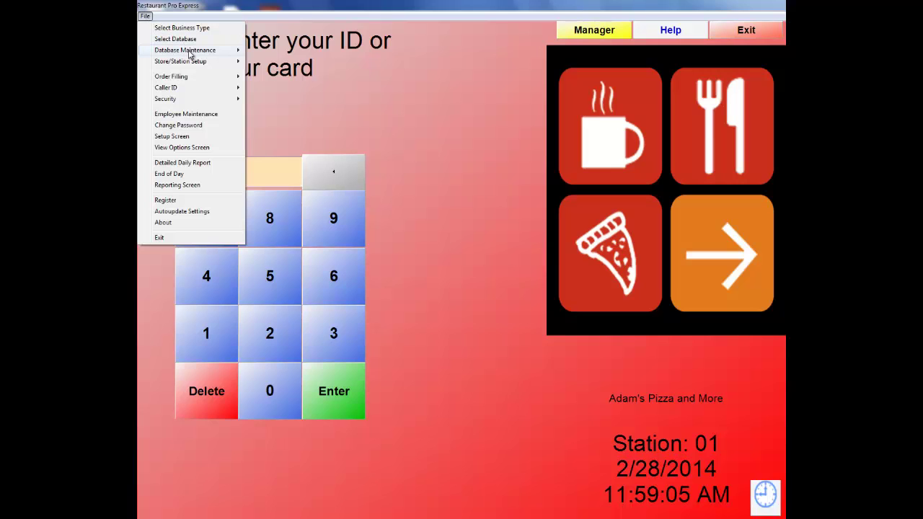
{"action": "mouse_move", "coordinate": [191, 52]}
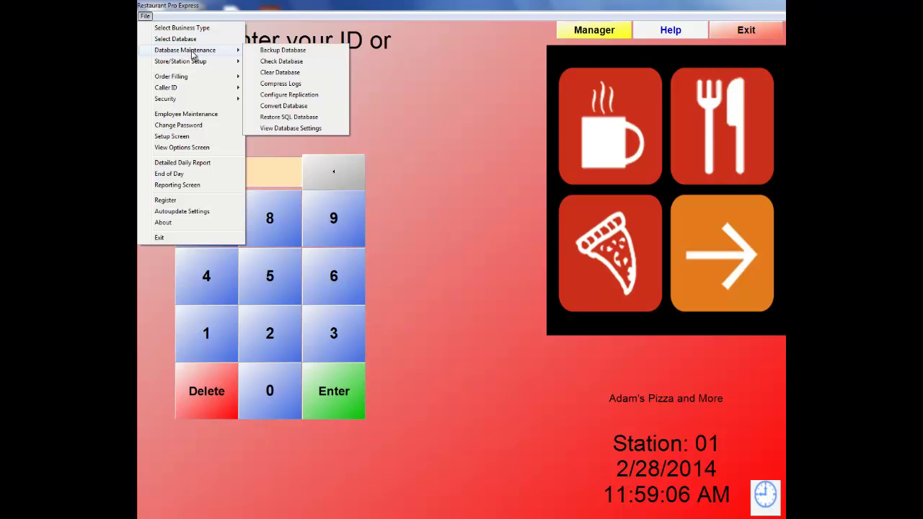
{"action": "left_click", "coordinate": [295, 55]}
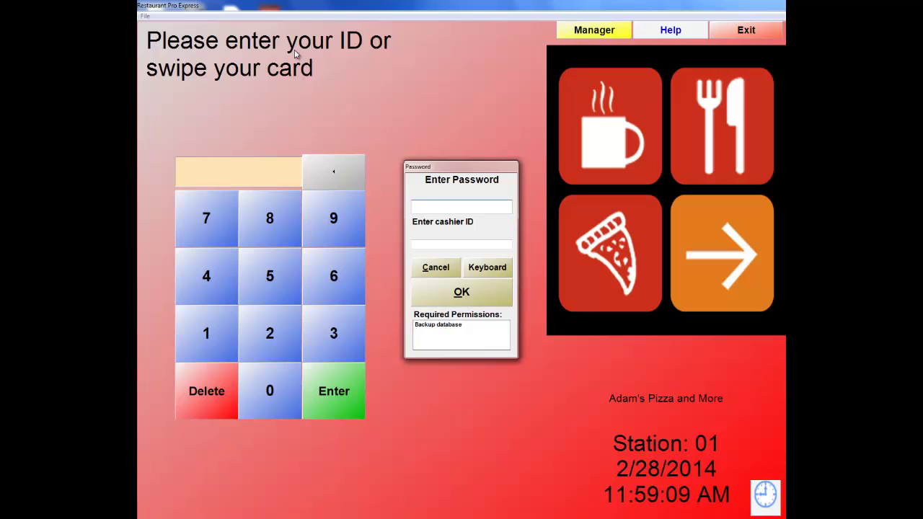
{"action": "type", "text": "*****"}
{"action": "key", "text": "Tab"}
{"action": "type", "text": "1"}
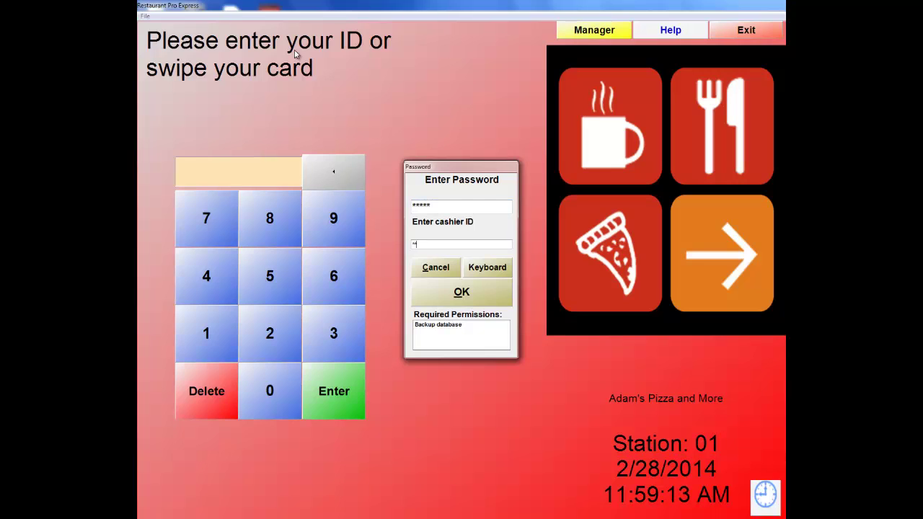
{"action": "key", "text": "Return"}
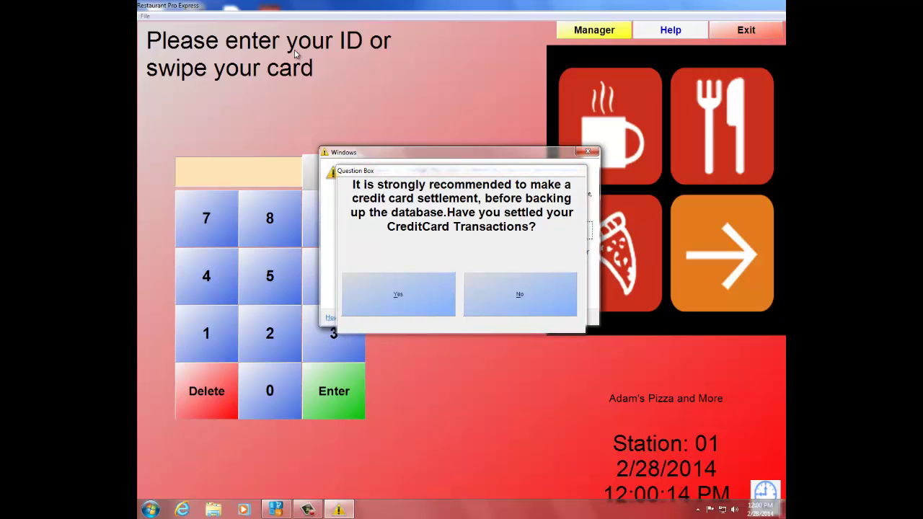
{"action": "left_click", "coordinate": [589, 153]}
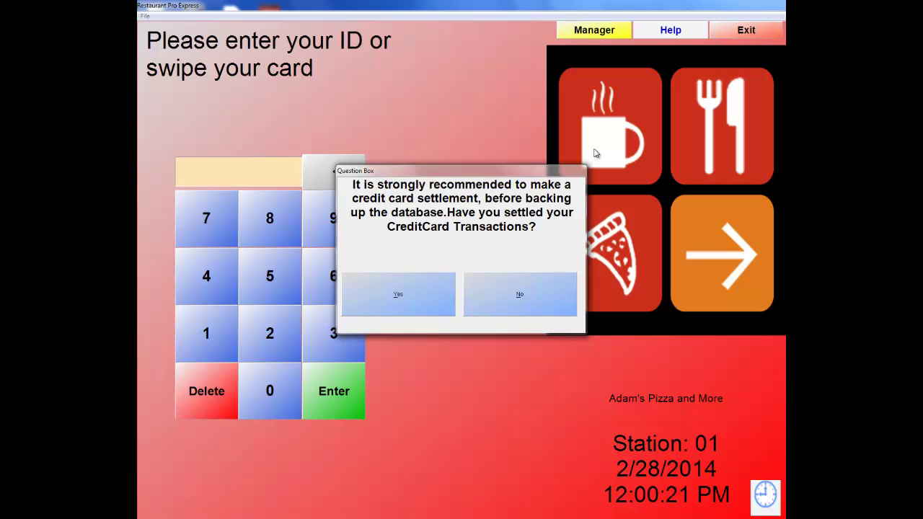
{"action": "left_click", "coordinate": [402, 291]}
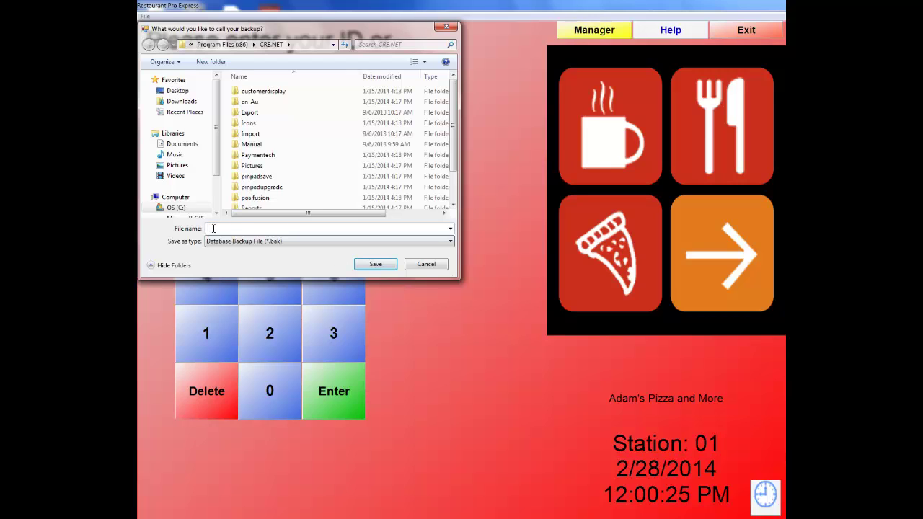
{"action": "type", "text": "2282014"}
{"action": "type", "text": "1200PM"}
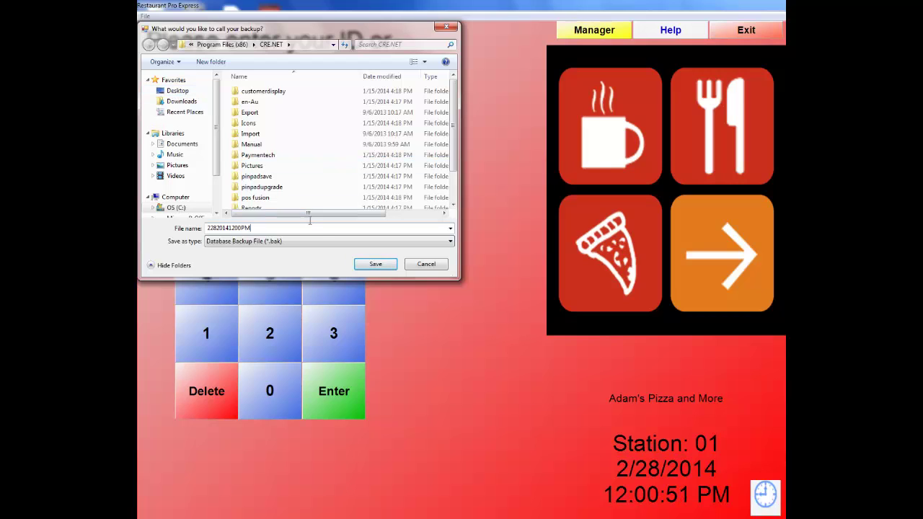
{"action": "left_click", "coordinate": [177, 91]}
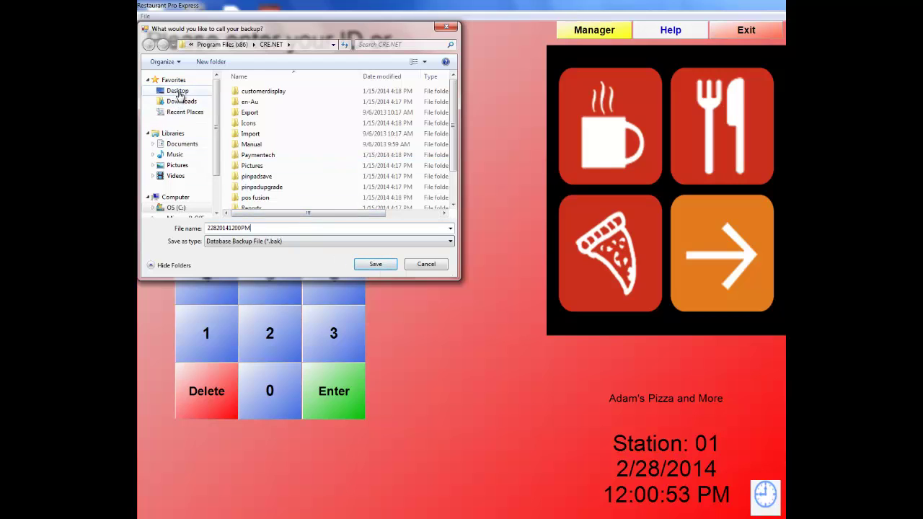
{"action": "left_click", "coordinate": [376, 265]}
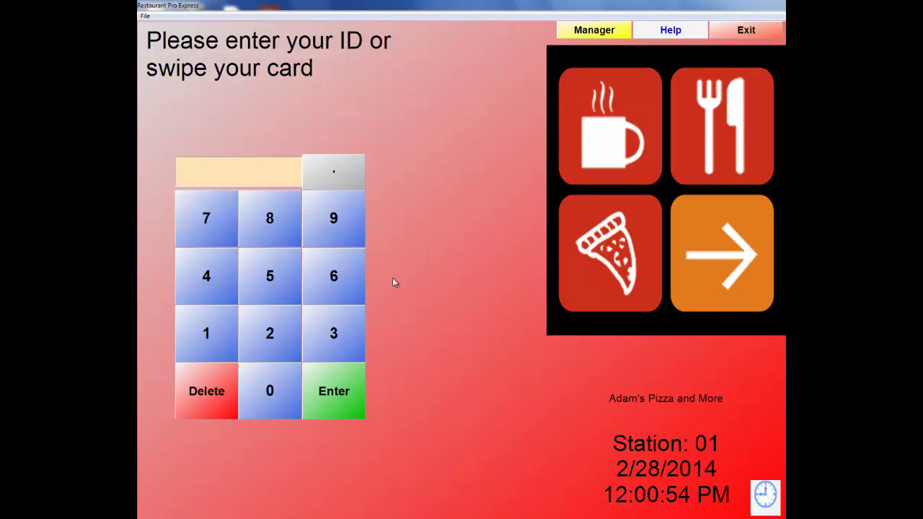